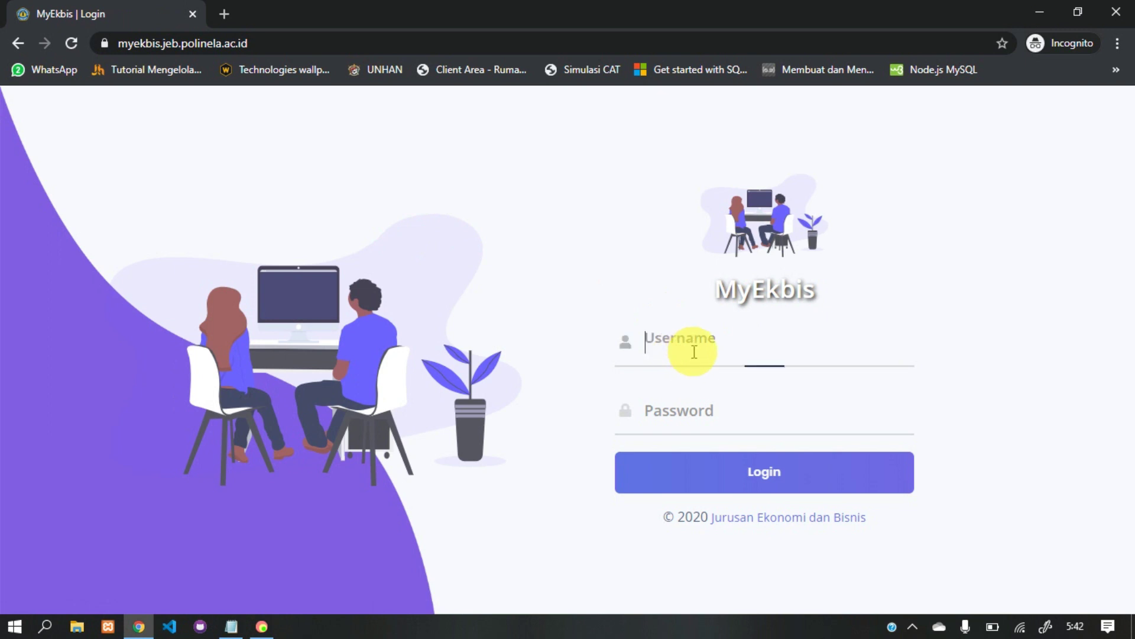
Step: Fill the Username field with the student number
{"action": "left_click", "coordinate": [682, 409]}
{"action": "left_click", "coordinate": [679, 340]}
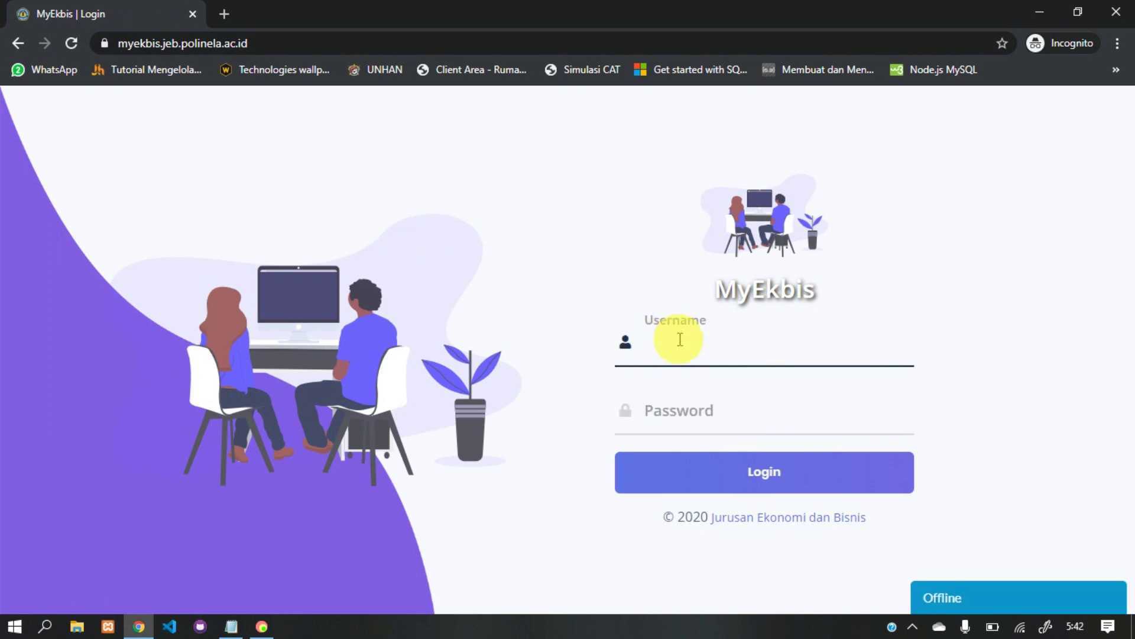
{"action": "left_click", "coordinate": [691, 401]}
{"action": "left_click", "coordinate": [689, 357]}
{"action": "left_click", "coordinate": [684, 401]}
{"action": "left_click", "coordinate": [672, 338]}
{"action": "left_click", "coordinate": [690, 395]}
{"action": "left_click", "coordinate": [680, 349]}
{"action": "left_click", "coordinate": [684, 404]}
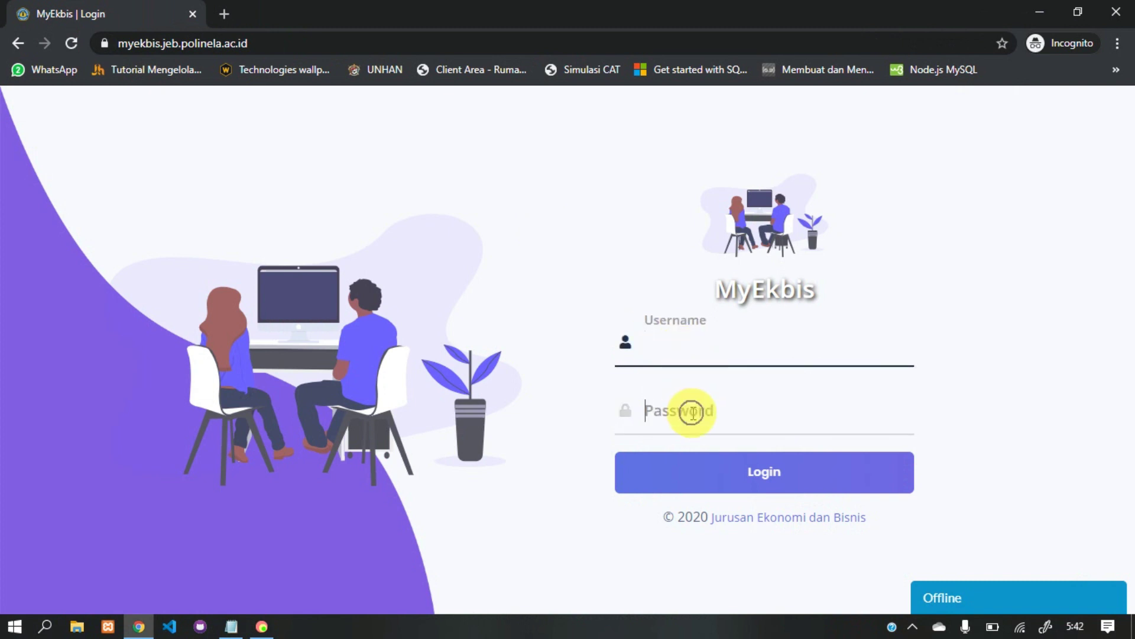
{"action": "left_click", "coordinate": [690, 343]}
{"action": "left_click", "coordinate": [695, 407]}
{"action": "left_click", "coordinate": [682, 344]}
{"action": "left_click", "coordinate": [674, 398]}
{"action": "left_click", "coordinate": [680, 342]}
{"action": "left_click", "coordinate": [695, 413]}
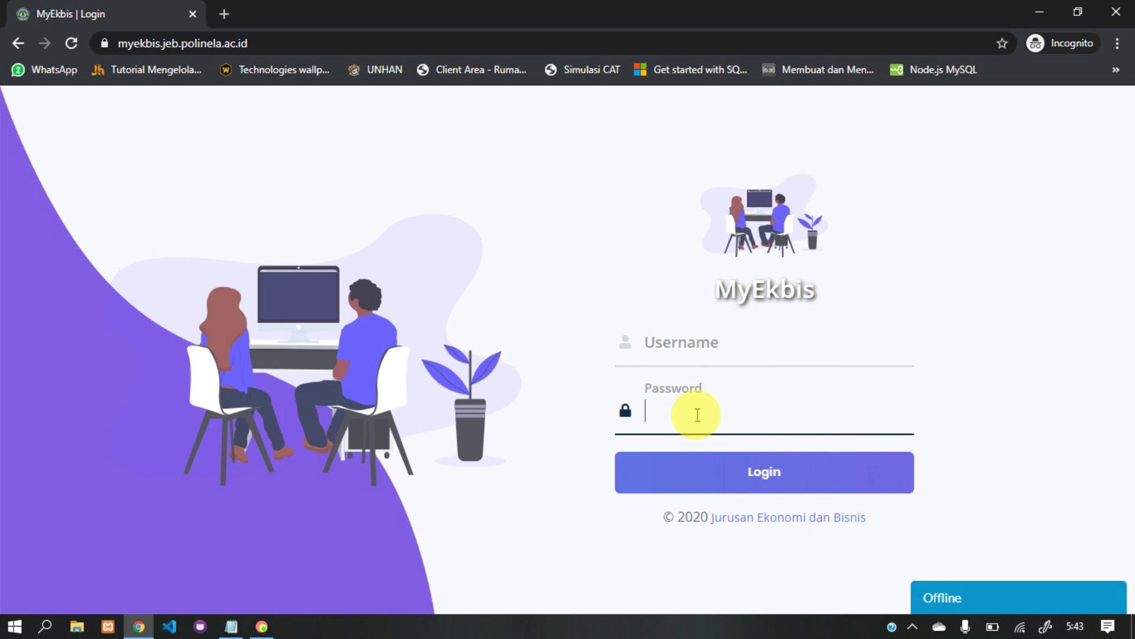
{"action": "left_click", "coordinate": [654, 349]}
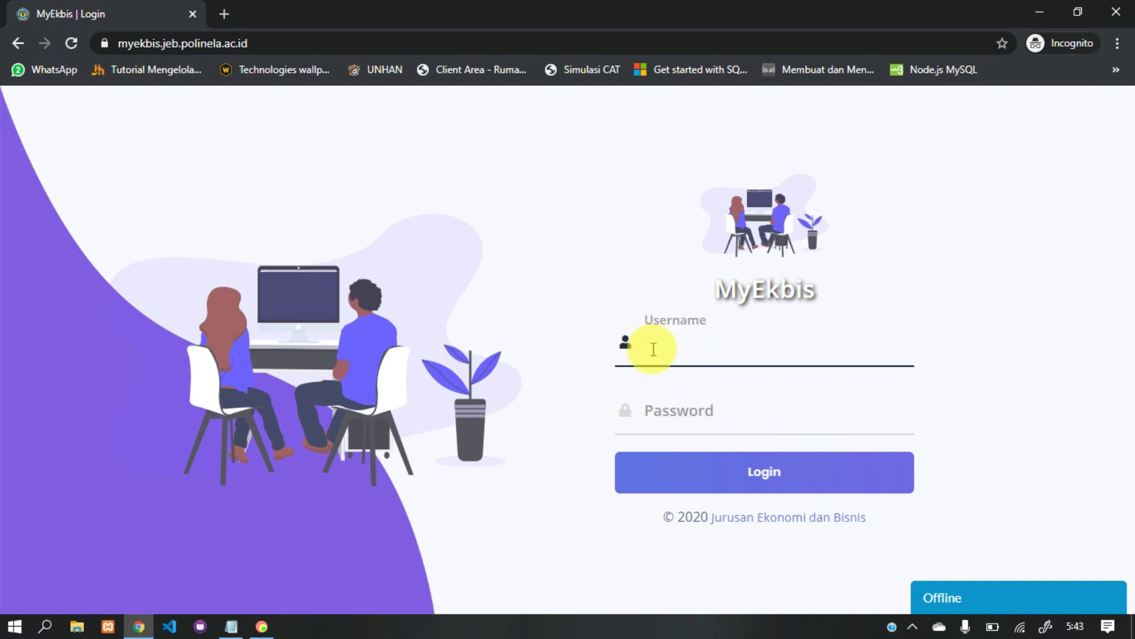
{"action": "key", "text": "ctrl+v"}
{"action": "key", "text": "Tab"}
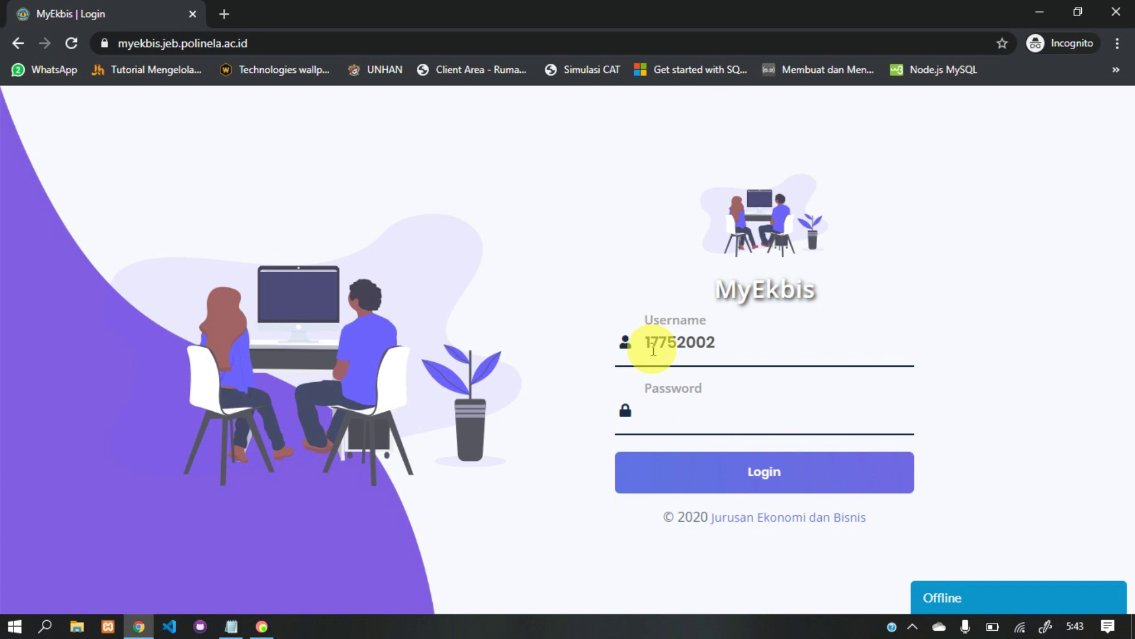
Step: Enter the account password, submit the login, and switch the browser to full screen
{"action": "type", "text": "1"}
{"action": "type", "text": "1"}
{"action": "key", "text": "BackSpace"}
{"action": "key", "text": "BackSpace"}
{"action": "key", "text": "BackSpace"}
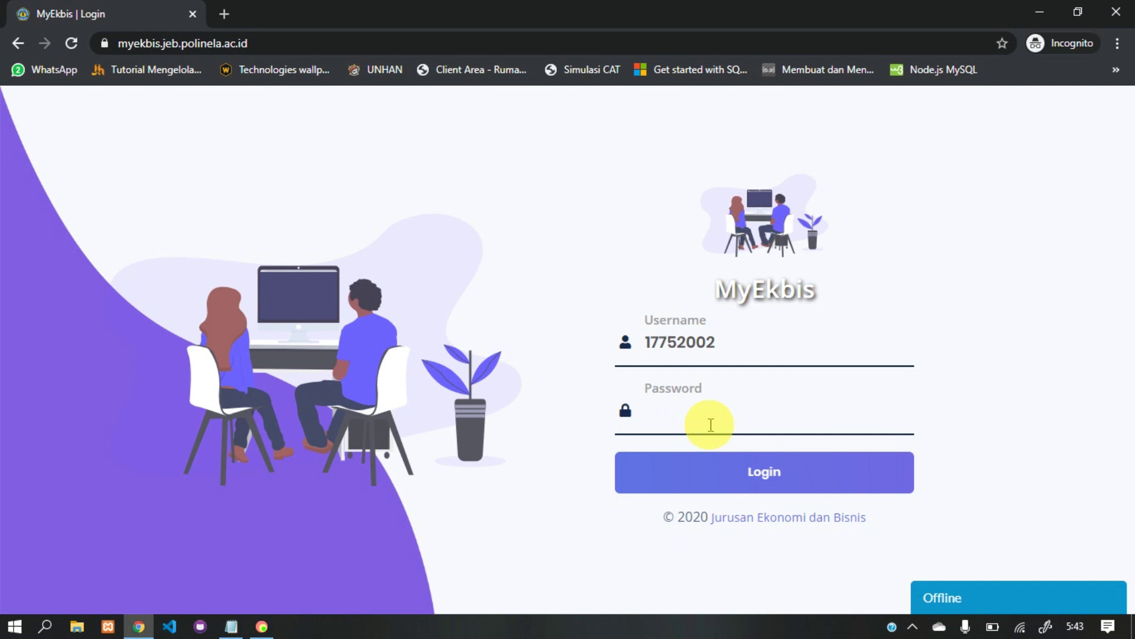
{"action": "type", "text": "123456"}
{"action": "key", "text": "Return"}
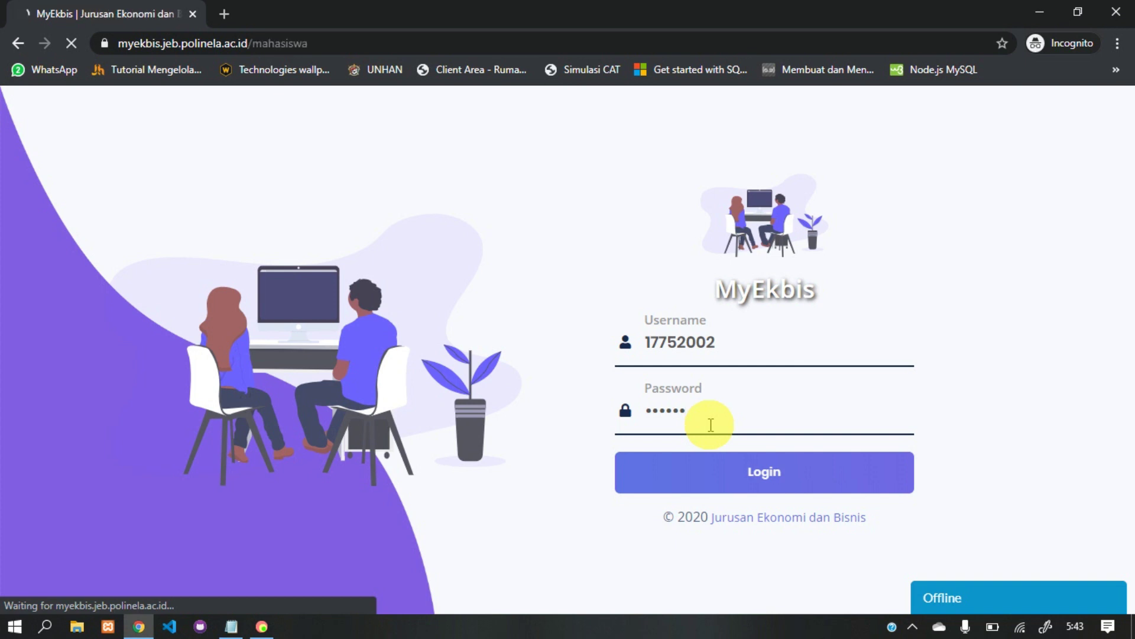
{"action": "key", "text": "F11"}
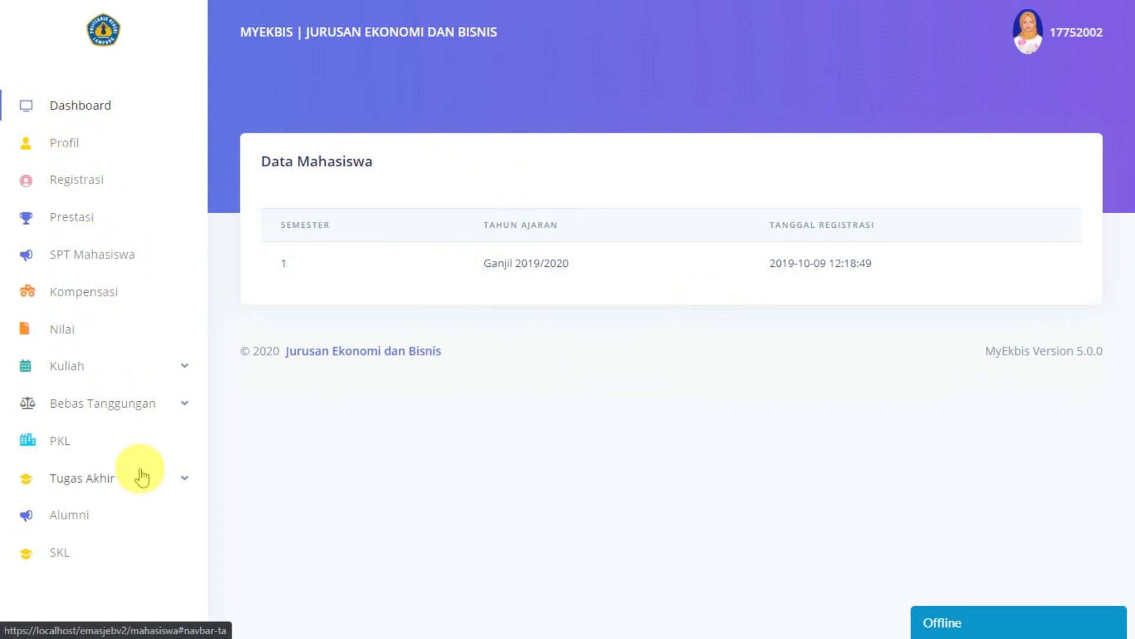
Step: Review the PKL Detail and Nilai Akhir PKL scores, then expand Tugas Akhir
{"action": "left_click", "coordinate": [64, 440]}
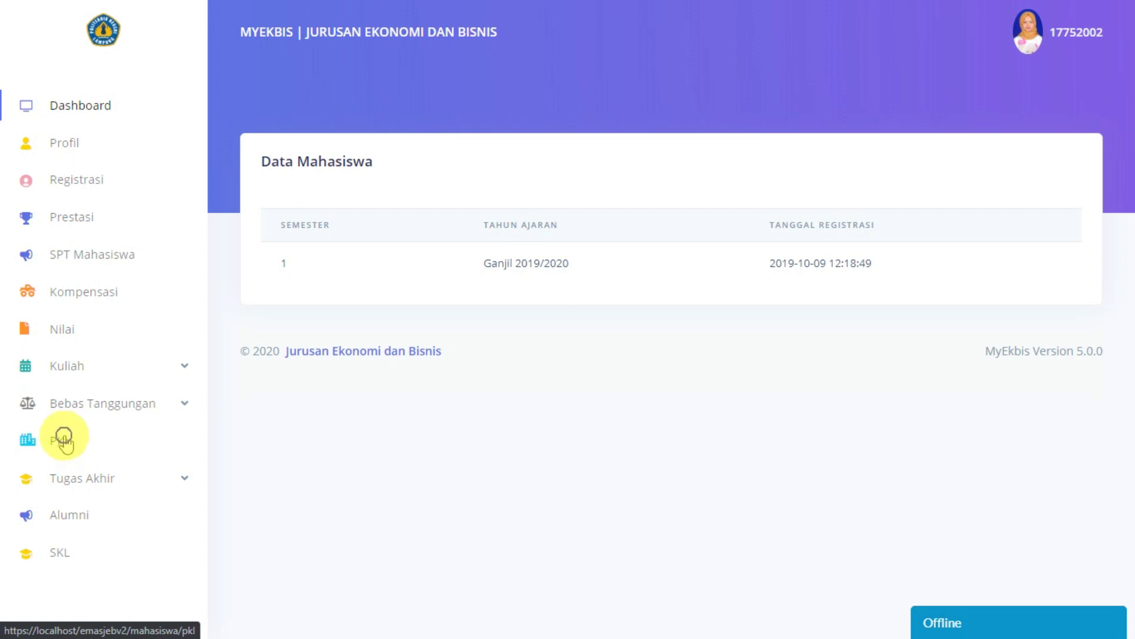
{"action": "scroll", "coordinate": [652, 402], "scroll_direction": "down", "scroll_amount": 3}
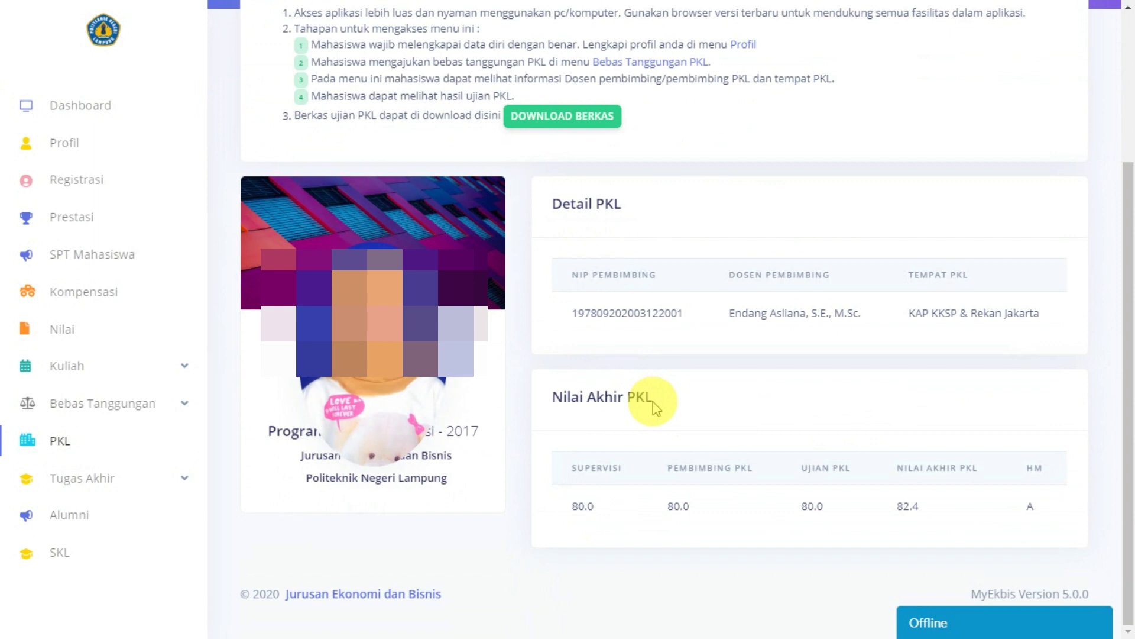
{"action": "left_click_drag", "start_coordinate": [572, 503], "coordinate": [1031, 506]}
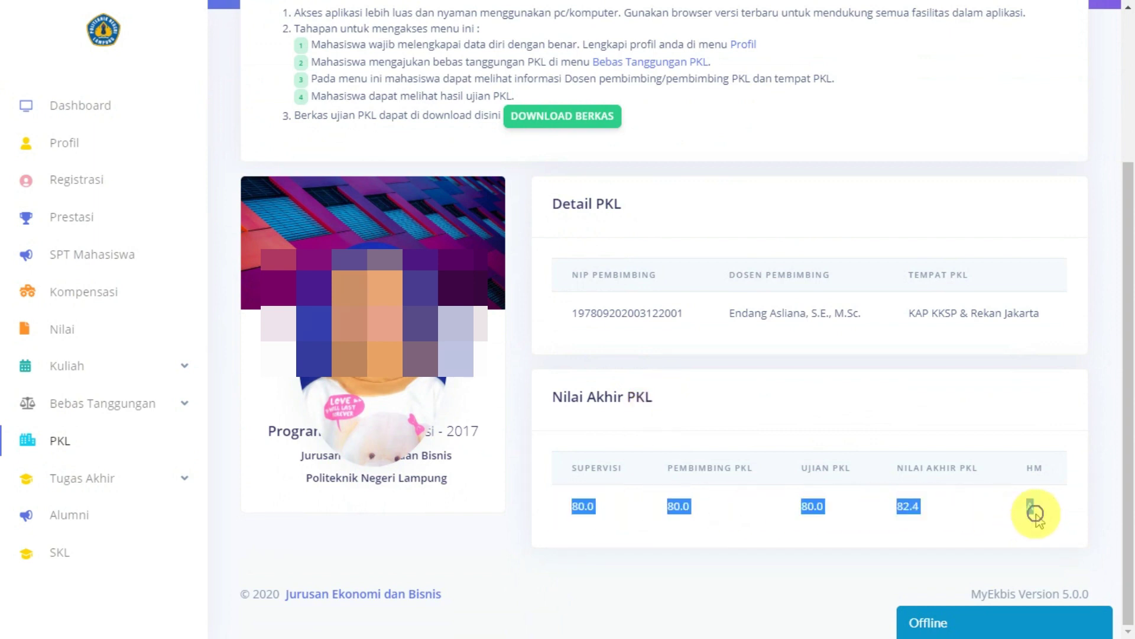
{"action": "left_click", "coordinate": [938, 502]}
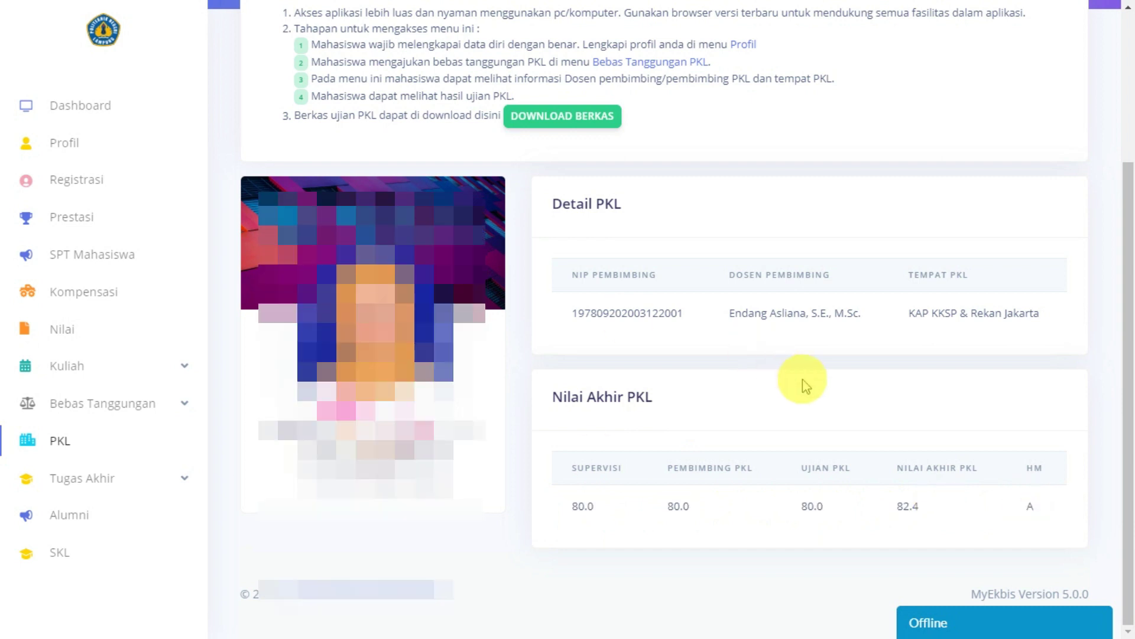
{"action": "scroll", "coordinate": [805, 386], "scroll_direction": "up", "scroll_amount": 3}
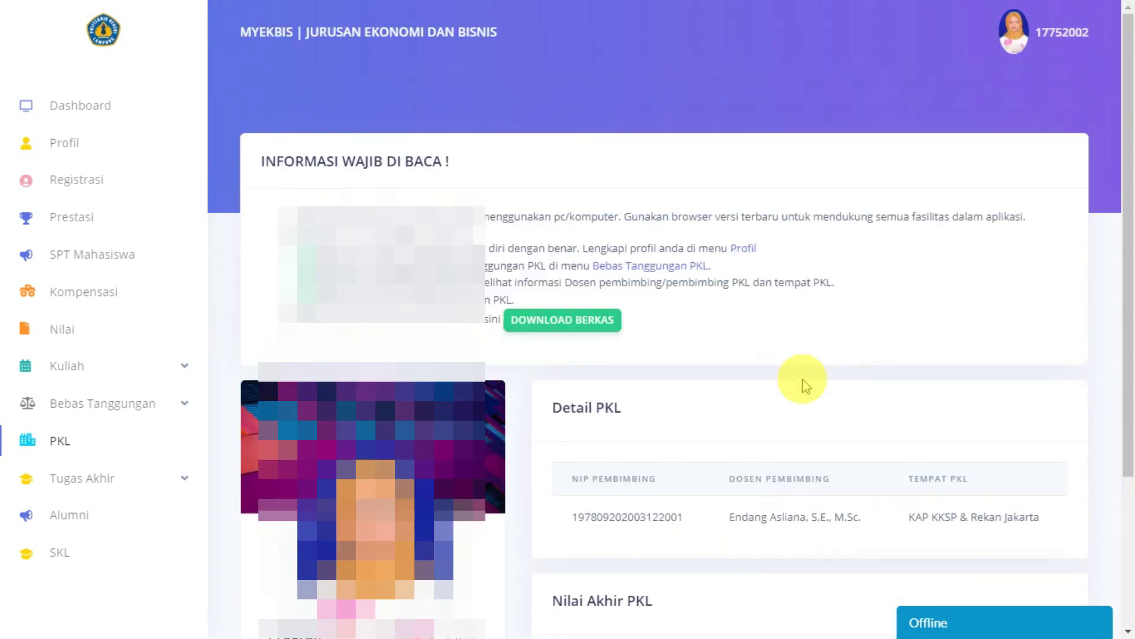
{"action": "scroll", "coordinate": [806, 385], "scroll_direction": "down", "scroll_amount": 3}
{"action": "scroll", "coordinate": [803, 379], "scroll_direction": "up", "scroll_amount": 3}
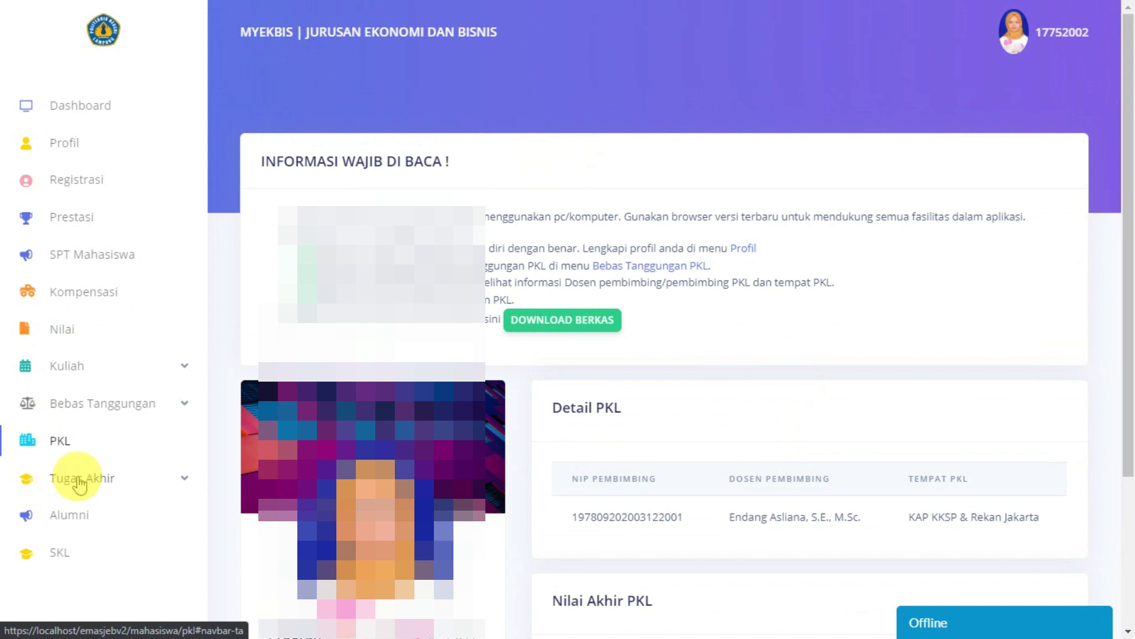
{"action": "left_click", "coordinate": [66, 479]}
{"action": "scroll", "coordinate": [74, 476], "scroll_direction": "down", "scroll_amount": 2}
Step: Open the Pengajuan Judul page and its AJUKAN JUDUL submission form
{"action": "left_click", "coordinate": [107, 408]}
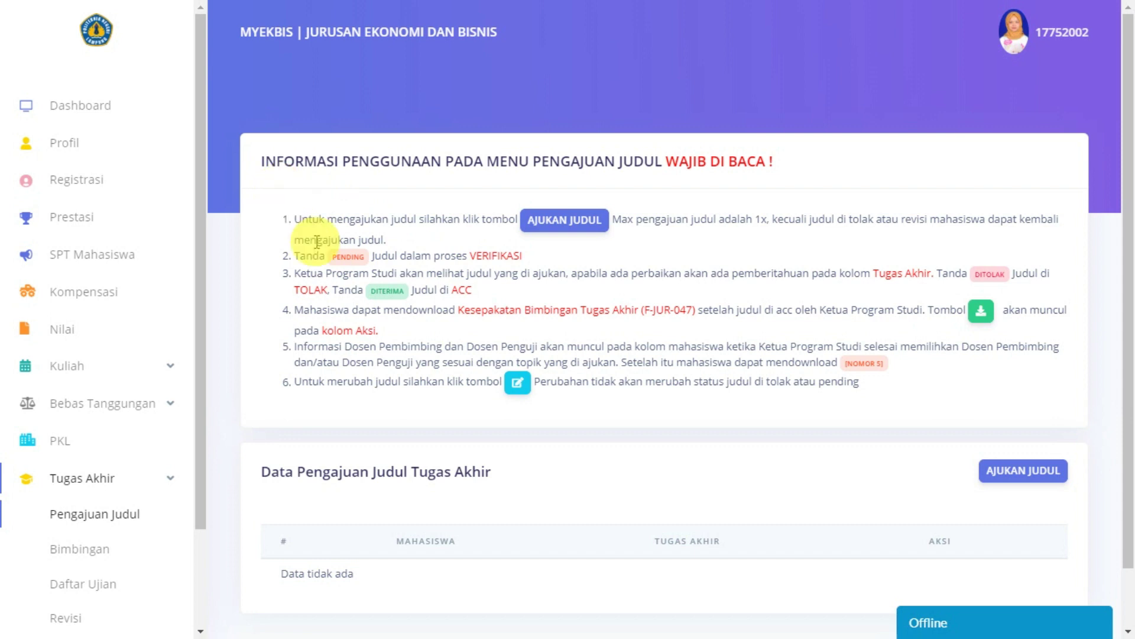
{"action": "scroll", "coordinate": [304, 244], "scroll_direction": "down", "scroll_amount": 1}
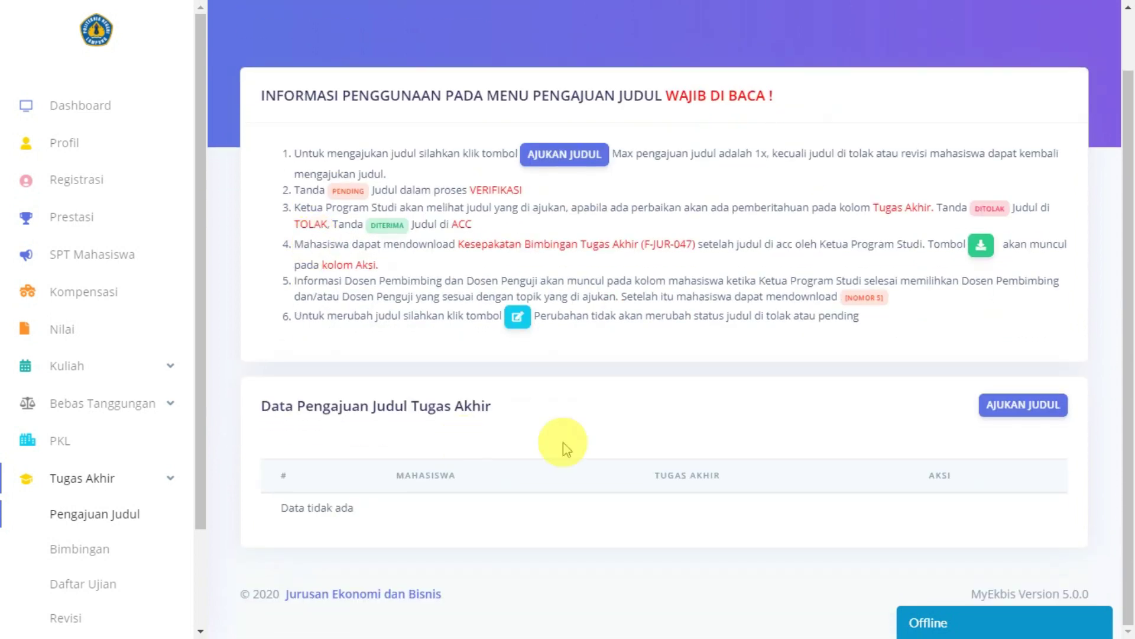
{"action": "left_click", "coordinate": [1035, 406]}
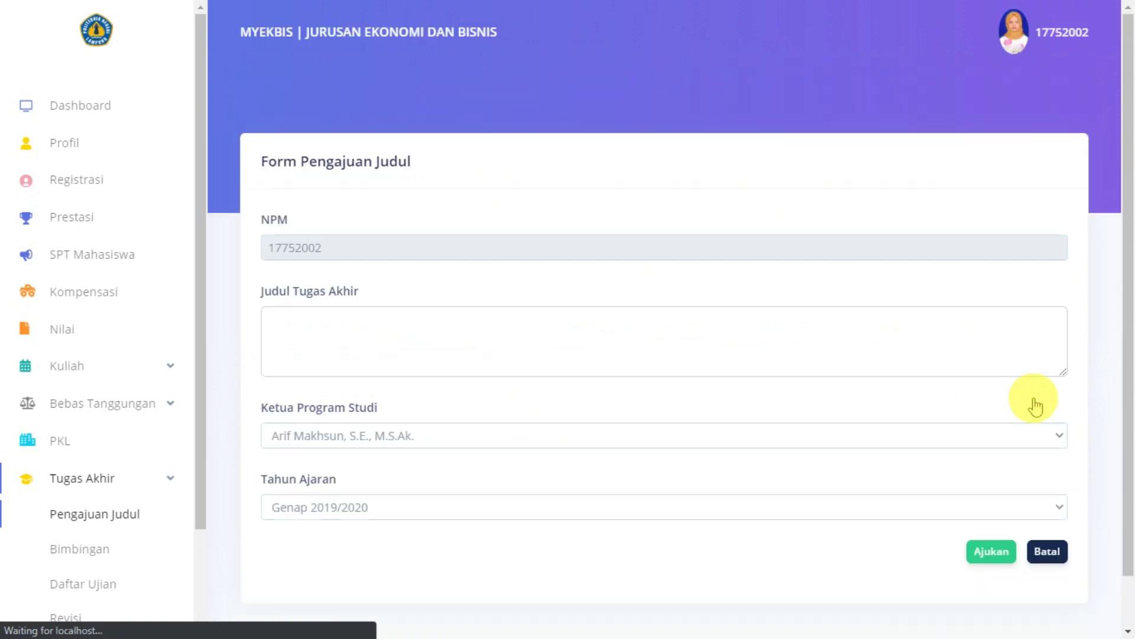
{"action": "left_click", "coordinate": [372, 357]}
{"action": "scroll", "coordinate": [375, 354], "scroll_direction": "down", "scroll_amount": 1}
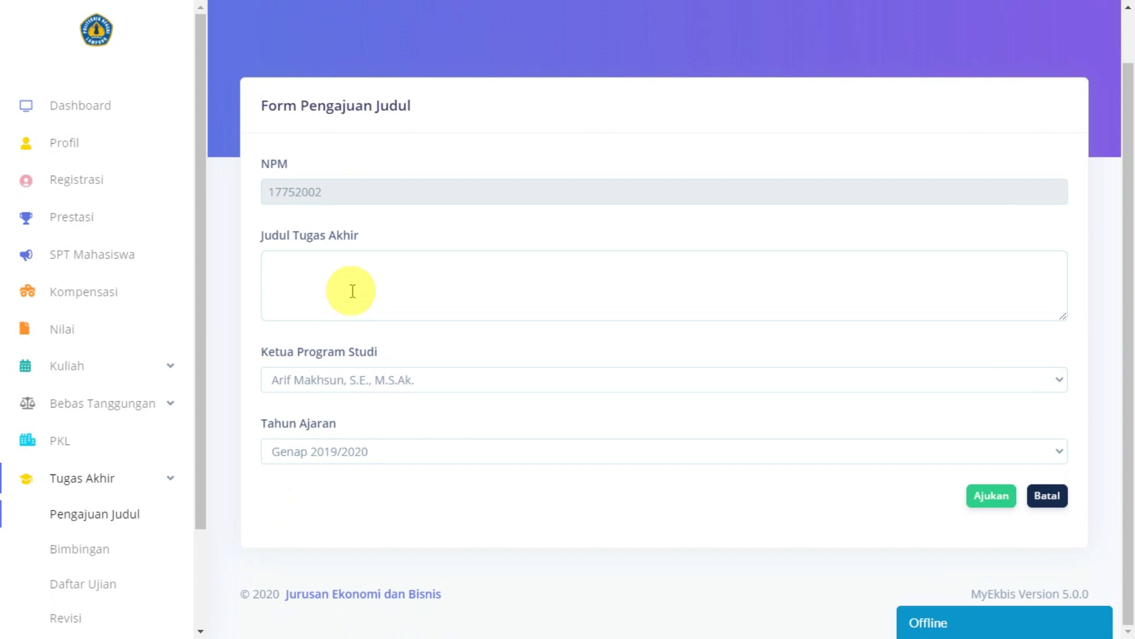
Step: Enter 'Pengaruh ekonomi pasca Covid-19 di Indonesia' as the Judul Tugas Akhir
{"action": "type", "text": "Pengaruh"}
{"action": "type", "text": "ekonomi di"}
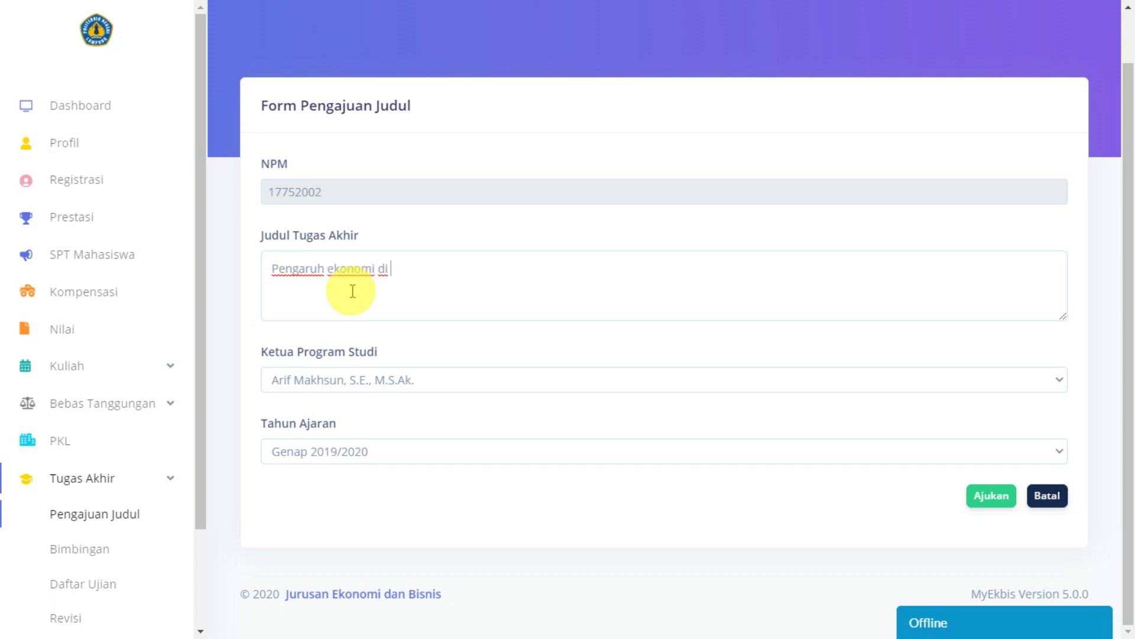
{"action": "key", "text": "BackSpace"}
{"action": "key", "text": "BackSpace"}
{"action": "key", "text": "BackSpace"}
{"action": "type", "text": "sebelu"}
{"action": "key", "text": "BackSpace"}
{"action": "key", "text": "BackSpace"}
{"action": "key", "text": "BackSpace"}
{"action": "key", "text": "BackSpace"}
{"action": "key", "text": "BackSpace"}
{"action": "key", "text": "BackSpace"}
{"action": "type", "text": "pasca Cov"}
{"action": "key", "text": "BackSpace"}
{"action": "key", "text": "BackSpace"}
{"action": "type", "text": "vid-19 id Ind"}
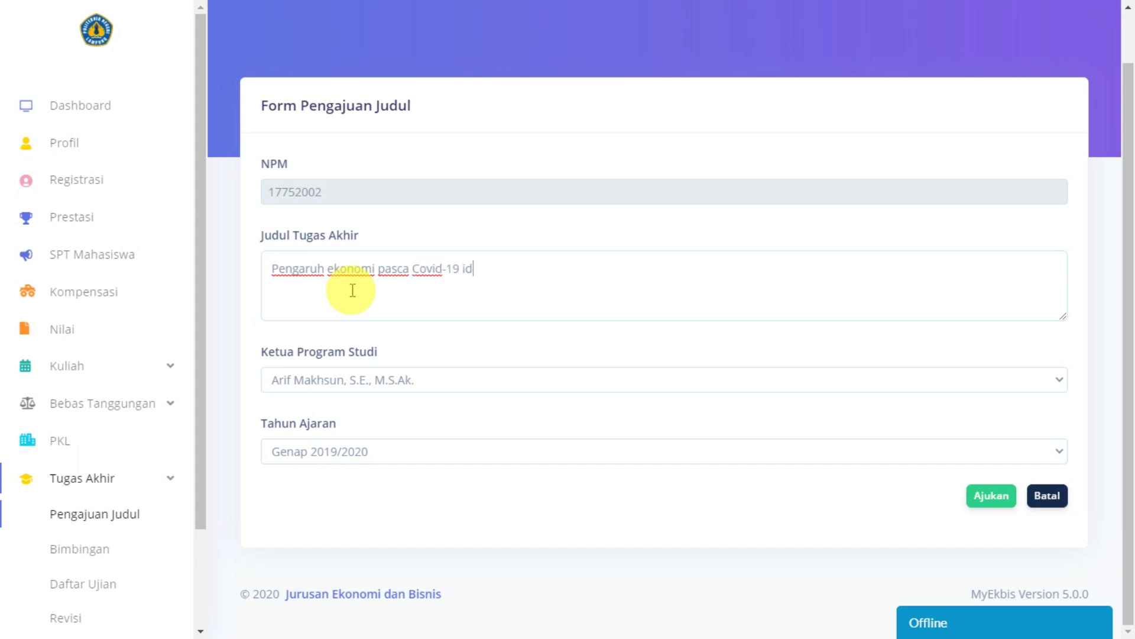
{"action": "key", "text": "BackSpace"}
{"action": "key", "text": "BackSpace"}
{"action": "key", "text": "BackSpace"}
{"action": "key", "text": "BackSpace"}
{"action": "type", "text": "di Indonesia"}
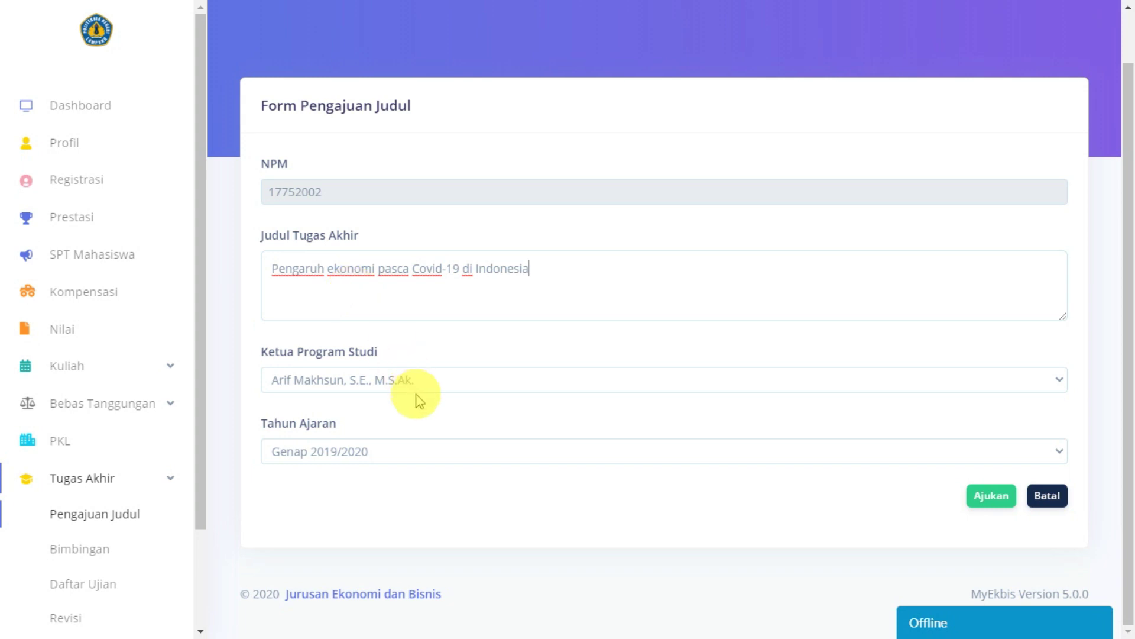
Step: Keep the current Ketua Program Studi and Genap 2019/2020 as academic year
{"action": "left_click", "coordinate": [358, 378]}
{"action": "left_click", "coordinate": [367, 413]}
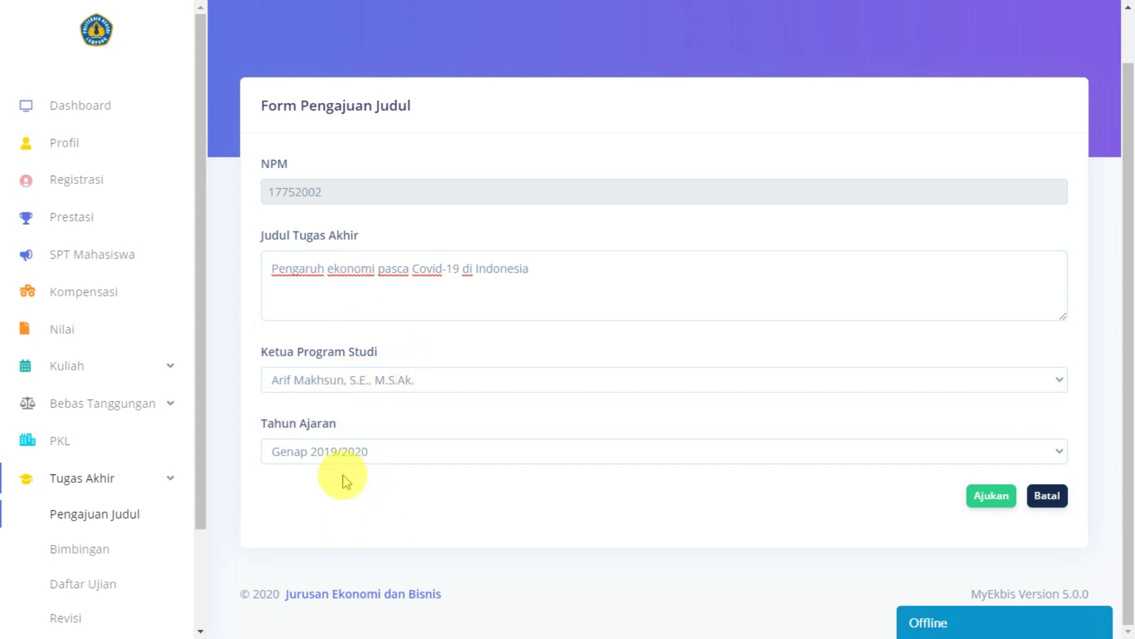
{"action": "left_click", "coordinate": [350, 451]}
{"action": "left_click", "coordinate": [357, 482]}
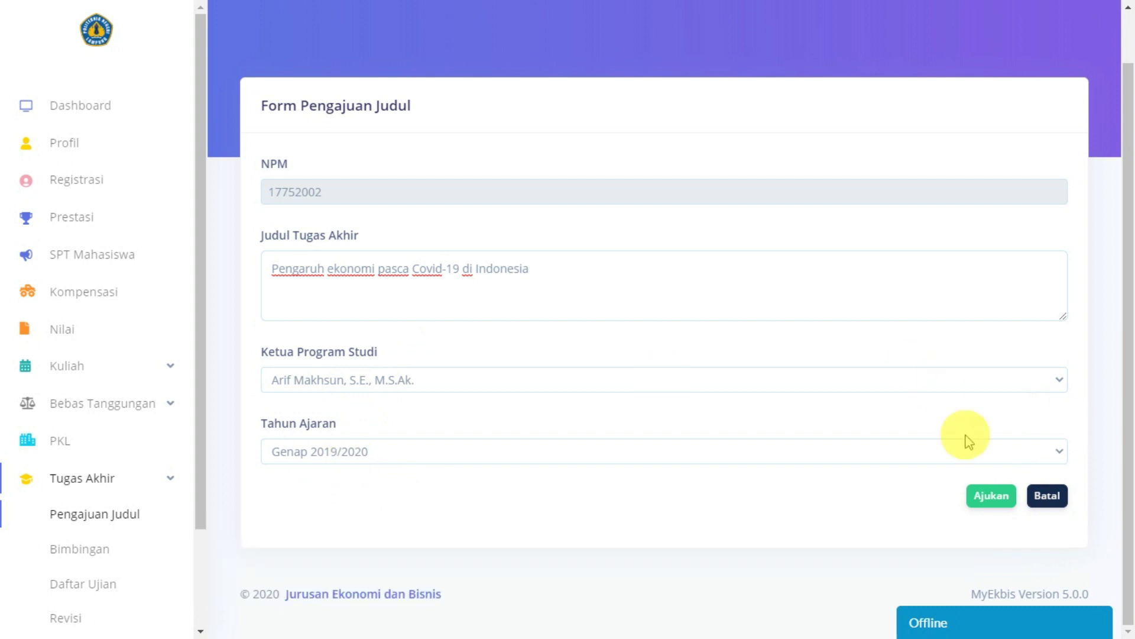
Step: Submit the title proposal and check its Tahun Ajaran Genap 2019/2020 entry
{"action": "left_click", "coordinate": [989, 495]}
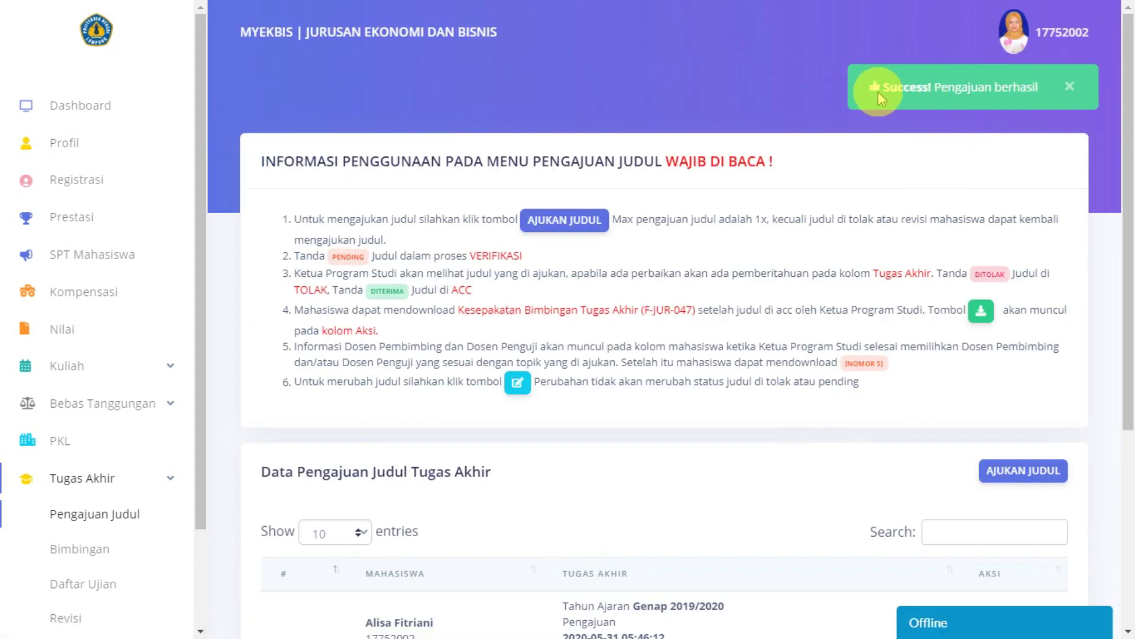
{"action": "left_click", "coordinate": [1070, 87]}
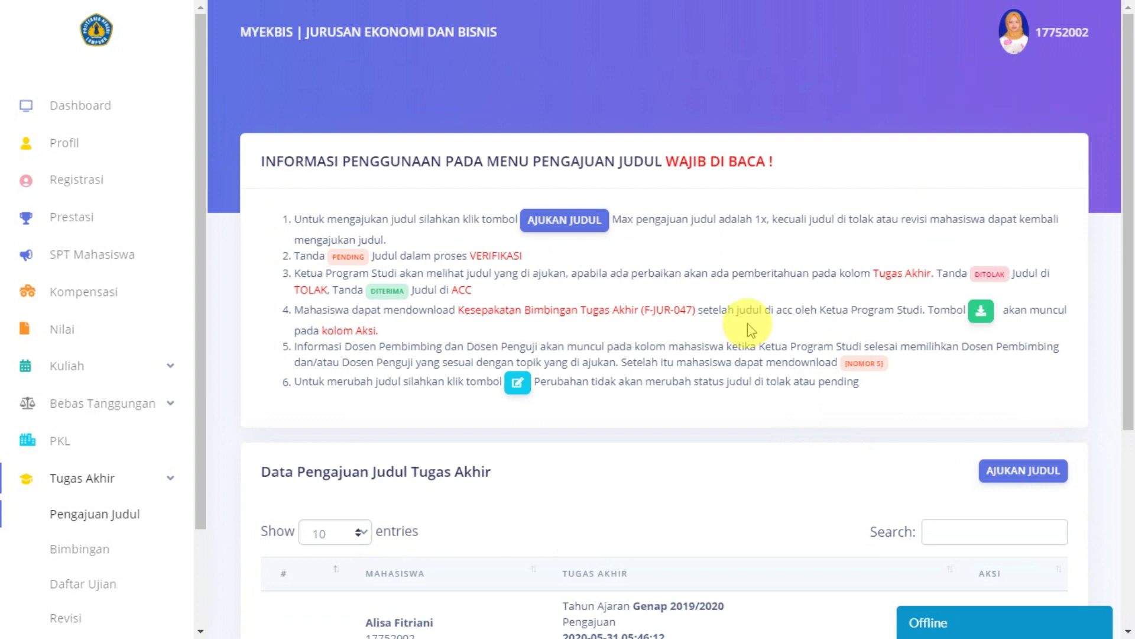
{"action": "scroll", "coordinate": [748, 322], "scroll_direction": "down", "scroll_amount": 5}
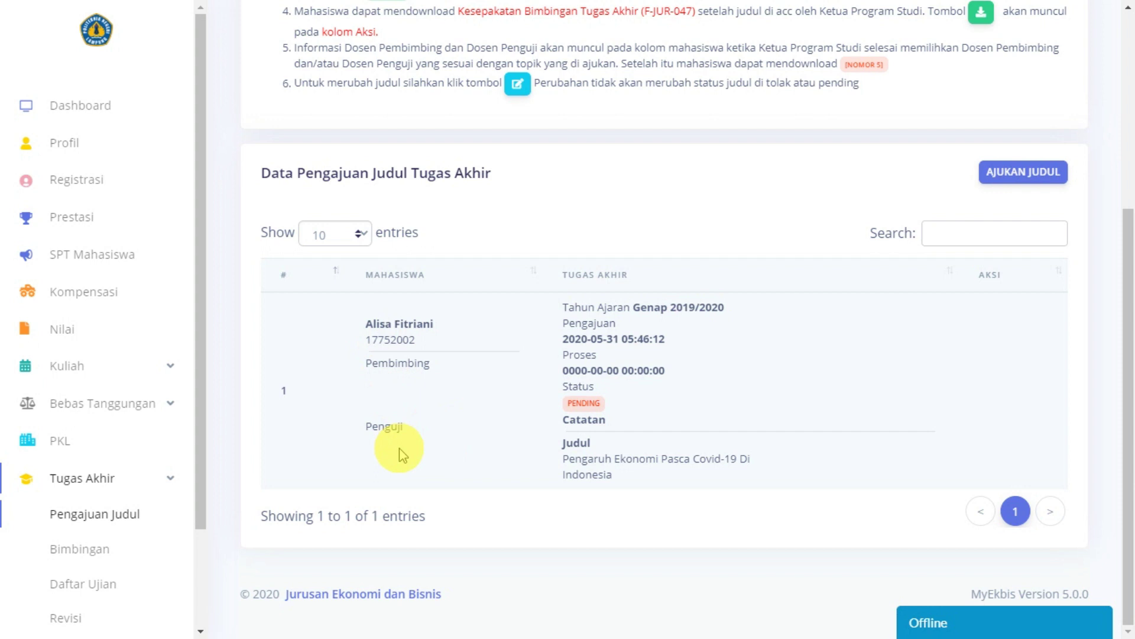
{"action": "left_click_drag", "start_coordinate": [561, 307], "coordinate": [735, 305]}
{"action": "left_click", "coordinate": [586, 312]}
{"action": "left_click_drag", "start_coordinate": [560, 305], "coordinate": [733, 307]}
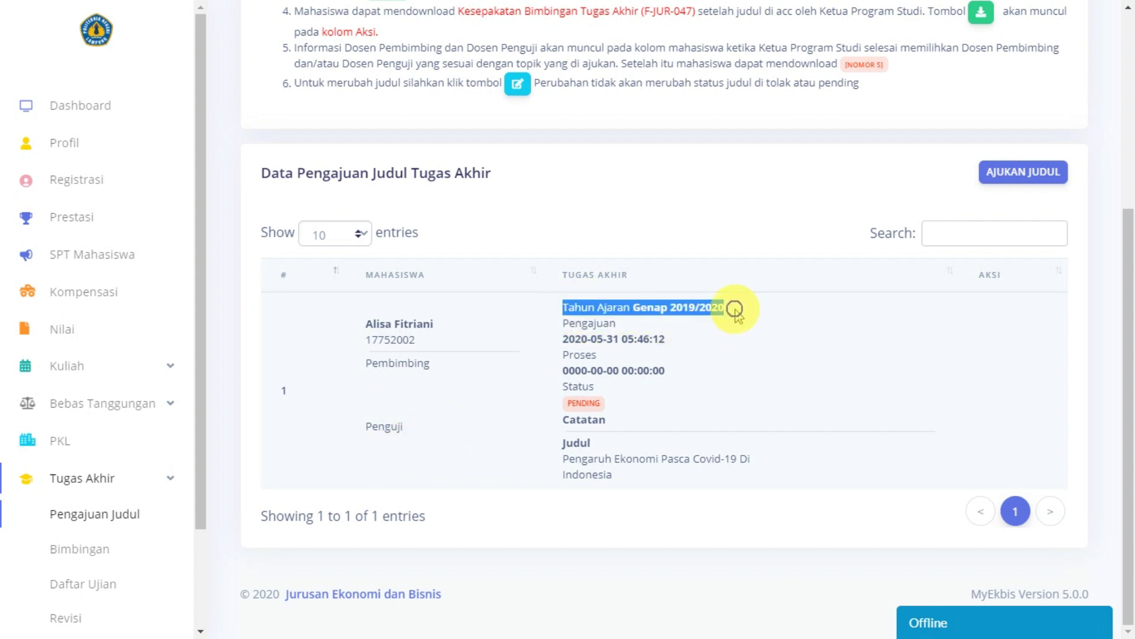
{"action": "left_click", "coordinate": [748, 347]}
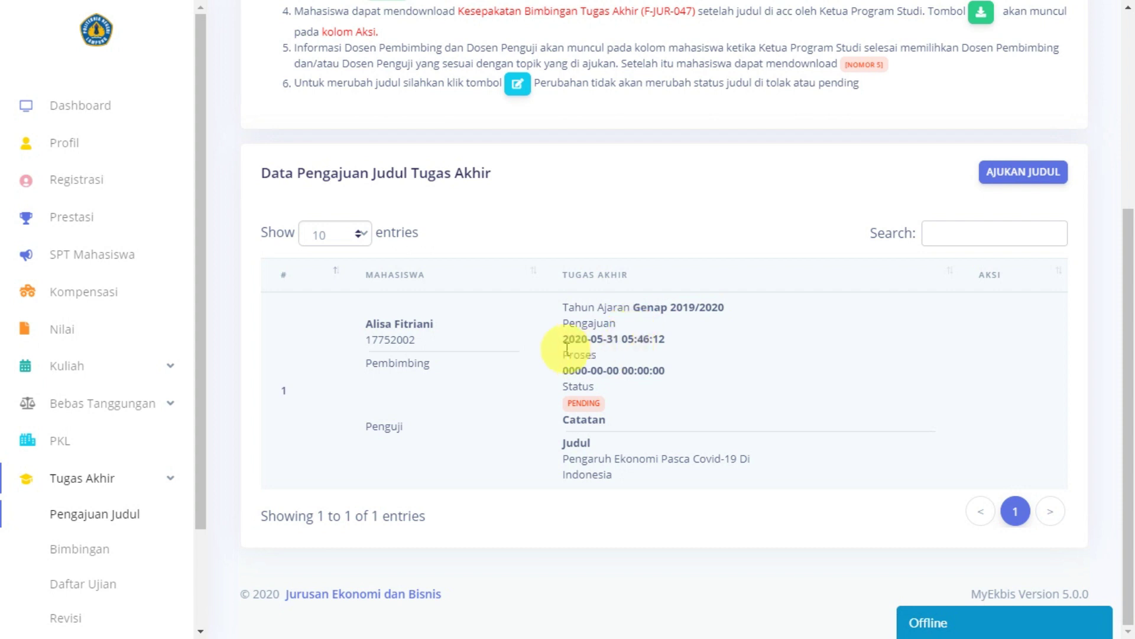
Step: Check the submission date, the empty process date and the PENDING status
{"action": "left_click_drag", "start_coordinate": [542, 337], "coordinate": [654, 354]}
{"action": "left_click", "coordinate": [680, 343]}
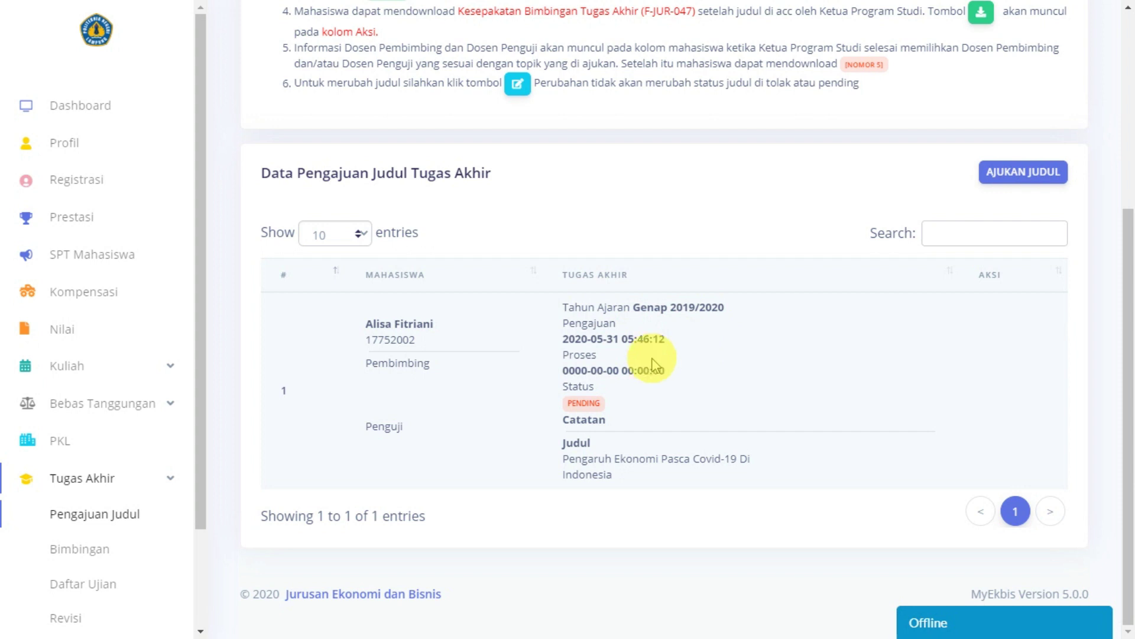
{"action": "left_click_drag", "start_coordinate": [556, 369], "coordinate": [679, 371]}
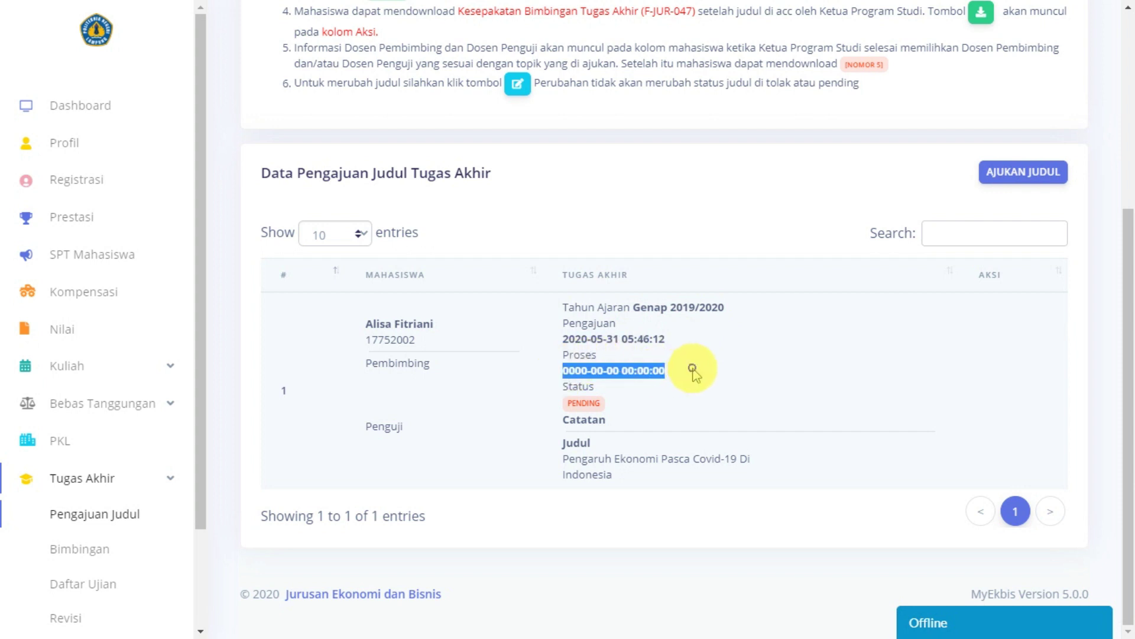
{"action": "left_click", "coordinate": [696, 374]}
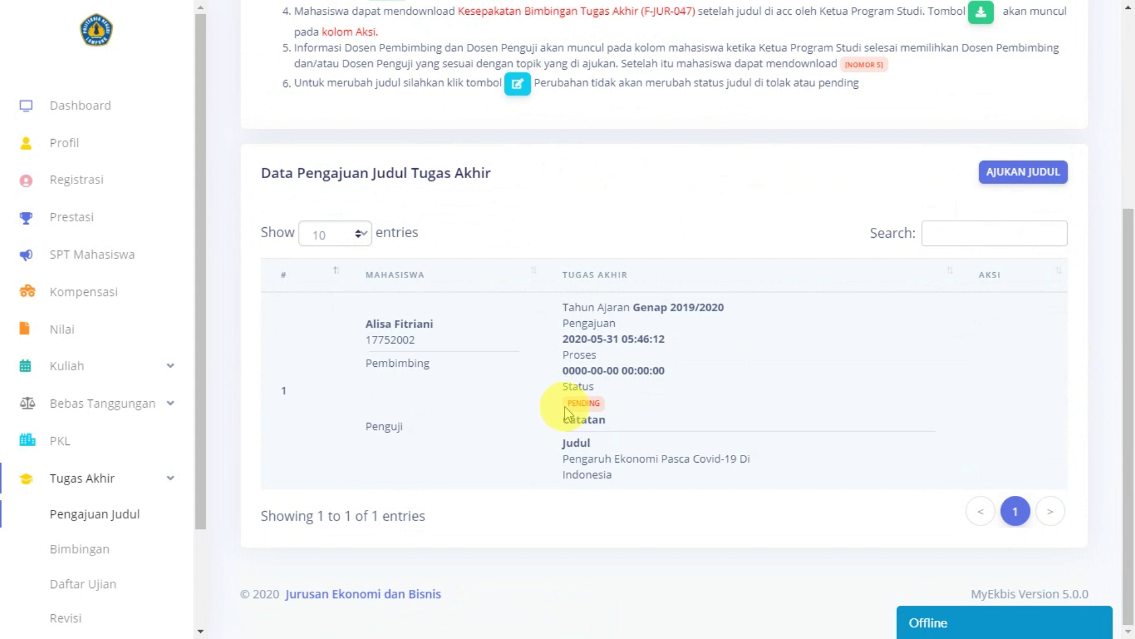
{"action": "left_click_drag", "start_coordinate": [565, 402], "coordinate": [613, 398]}
{"action": "left_click", "coordinate": [658, 389]}
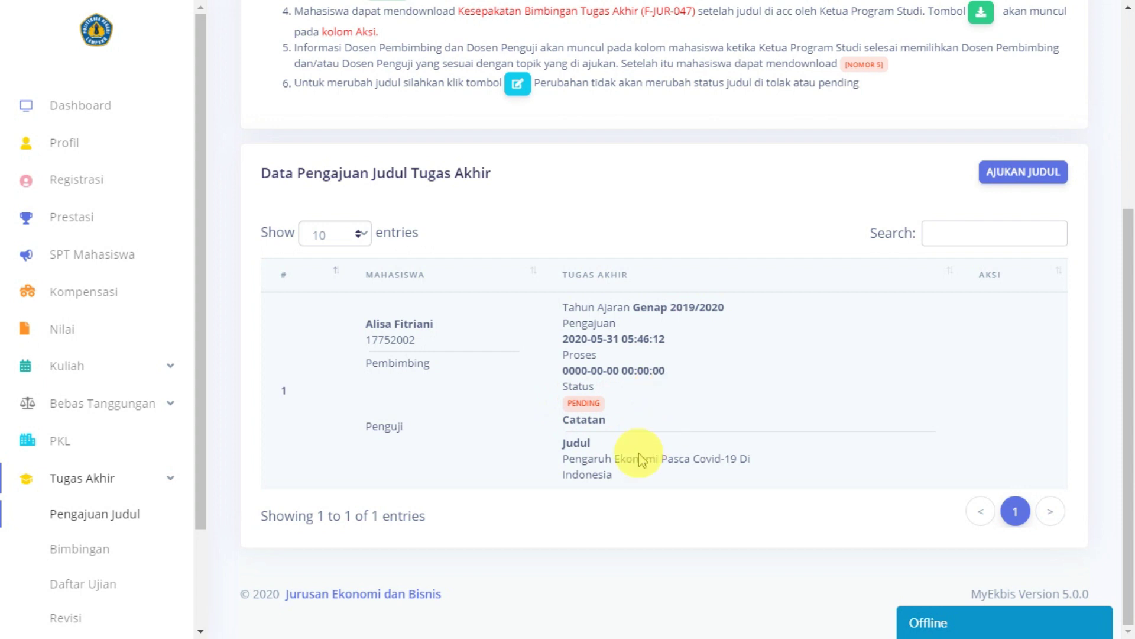
{"action": "scroll", "coordinate": [606, 466], "scroll_direction": "up", "scroll_amount": 2}
{"action": "scroll", "coordinate": [606, 467], "scroll_direction": "up", "scroll_amount": 3}
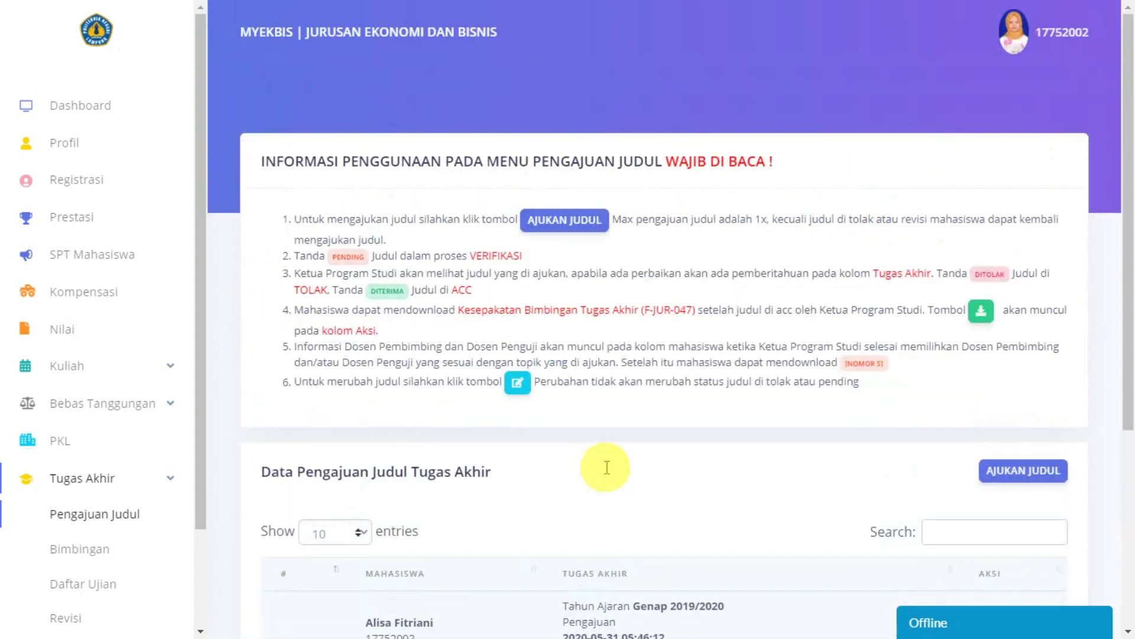
{"action": "scroll", "coordinate": [601, 464], "scroll_direction": "down", "scroll_amount": 5}
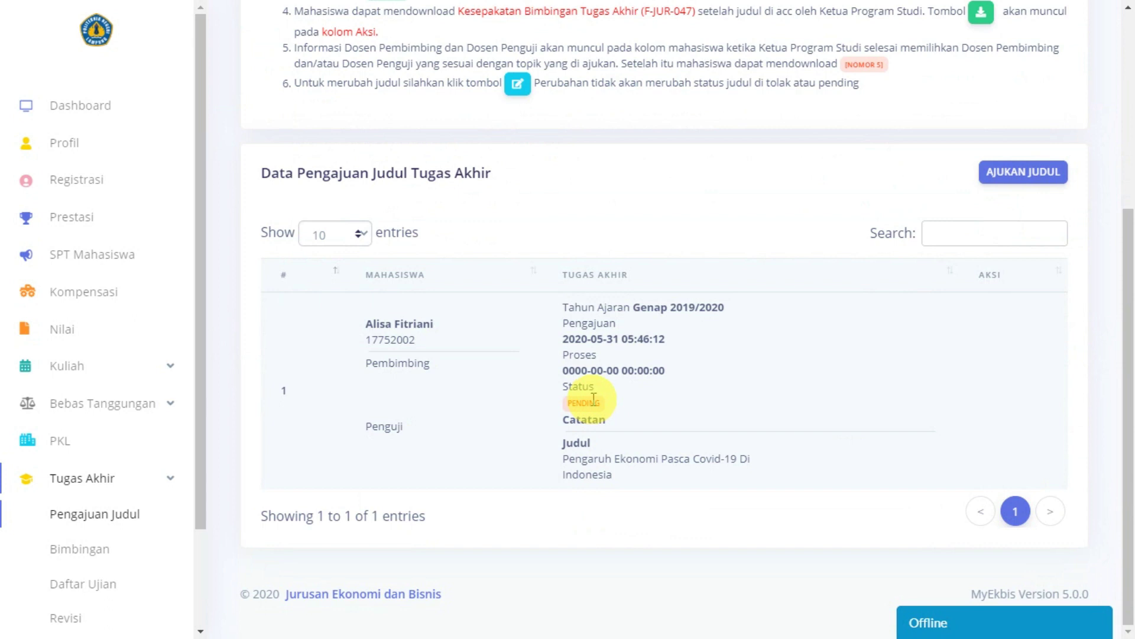
{"action": "scroll", "coordinate": [591, 396], "scroll_direction": "up", "scroll_amount": 4}
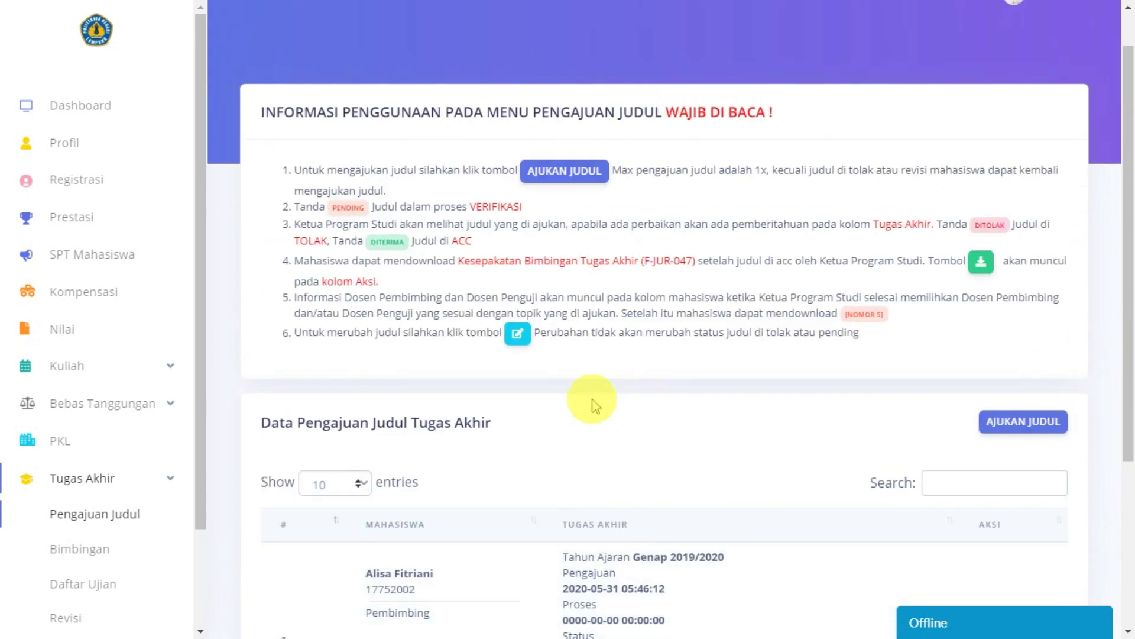
{"action": "scroll", "coordinate": [591, 402], "scroll_direction": "down", "scroll_amount": 4}
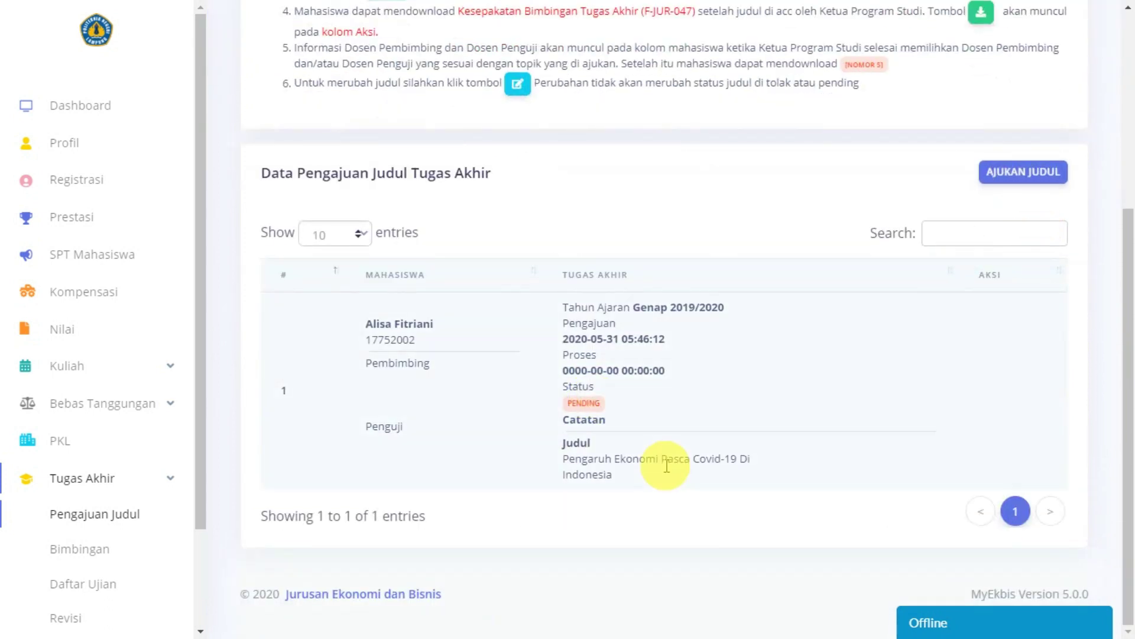
{"action": "scroll", "coordinate": [657, 458], "scroll_direction": "up", "scroll_amount": 2}
{"action": "scroll", "coordinate": [664, 464], "scroll_direction": "down", "scroll_amount": 2}
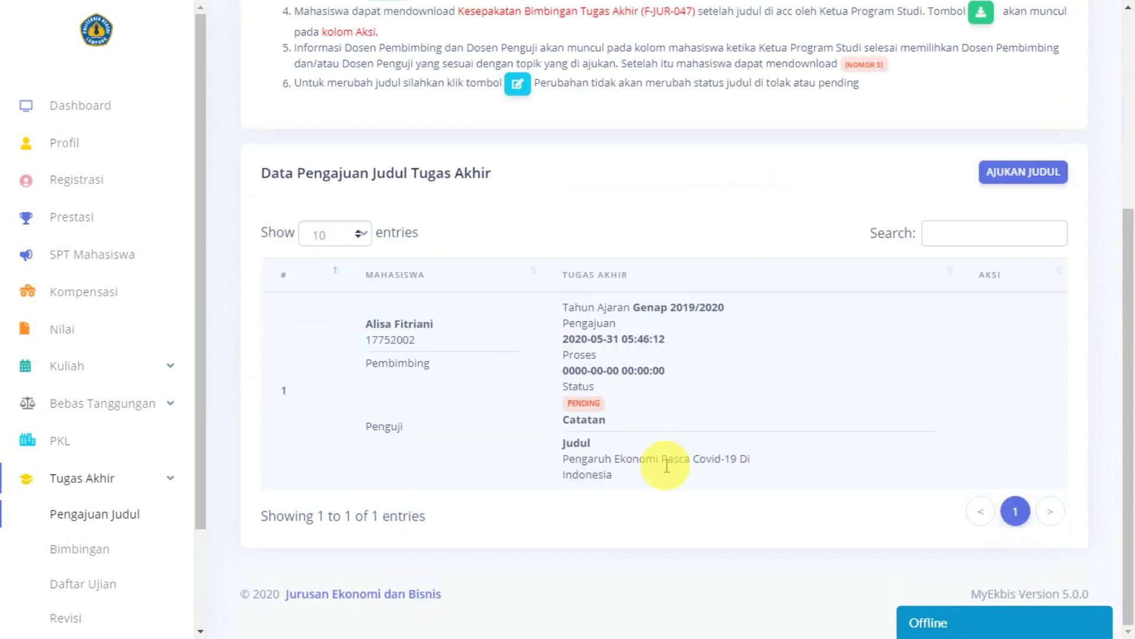
{"action": "left_click", "coordinate": [994, 174]}
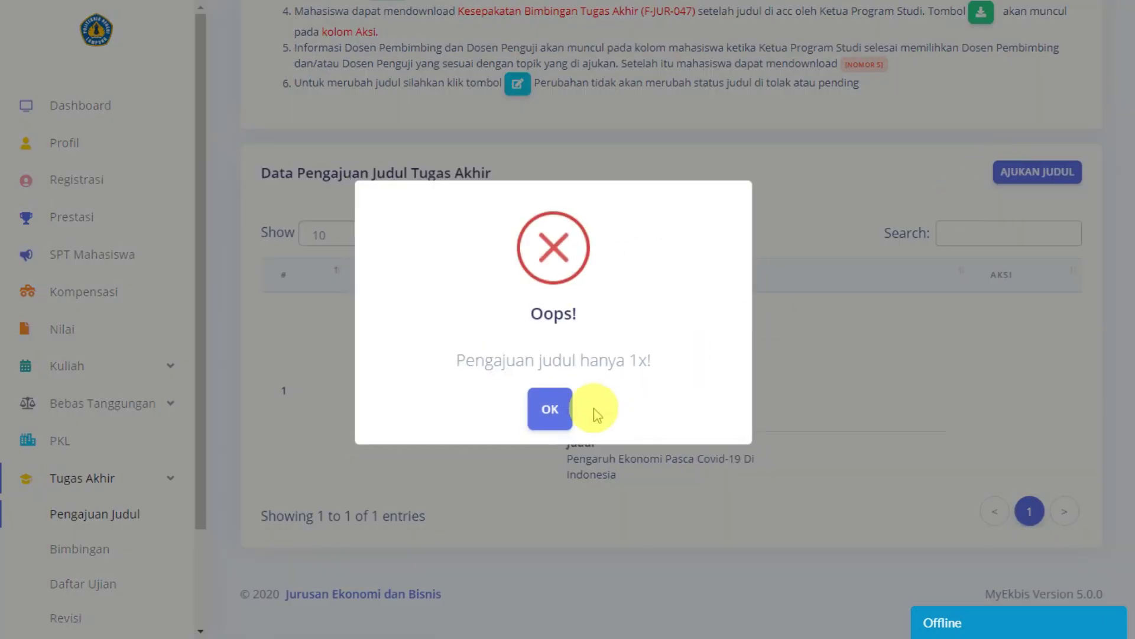
{"action": "left_click", "coordinate": [554, 408]}
{"action": "scroll", "coordinate": [778, 377], "scroll_direction": "up", "scroll_amount": 4}
{"action": "scroll", "coordinate": [783, 381], "scroll_direction": "down", "scroll_amount": 4}
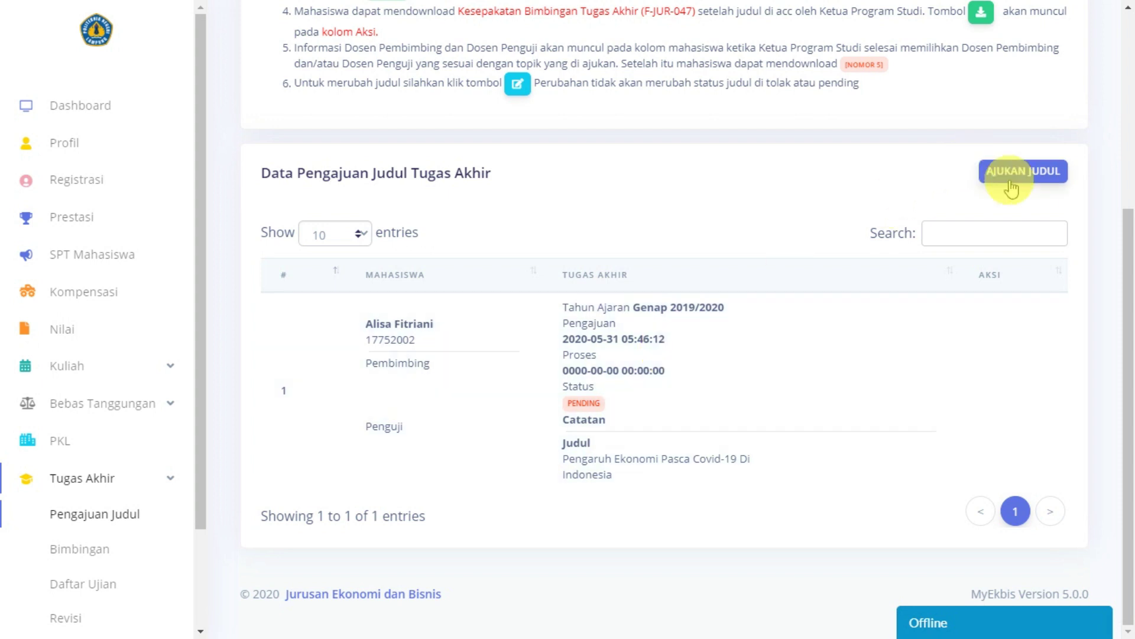
{"action": "scroll", "coordinate": [773, 355], "scroll_direction": "up", "scroll_amount": 5}
Step: Open the AJUKAN JUDUL form and cancel back to the submissions list
{"action": "scroll", "coordinate": [666, 359], "scroll_direction": "down", "scroll_amount": 5}
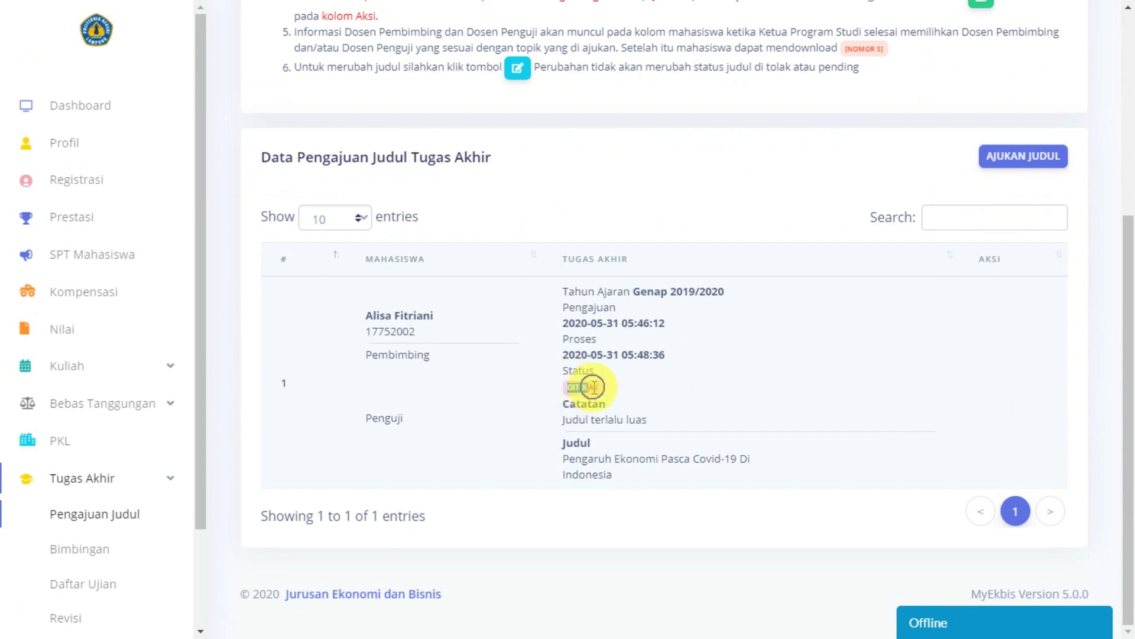
{"action": "scroll", "coordinate": [793, 342], "scroll_direction": "up", "scroll_amount": 5}
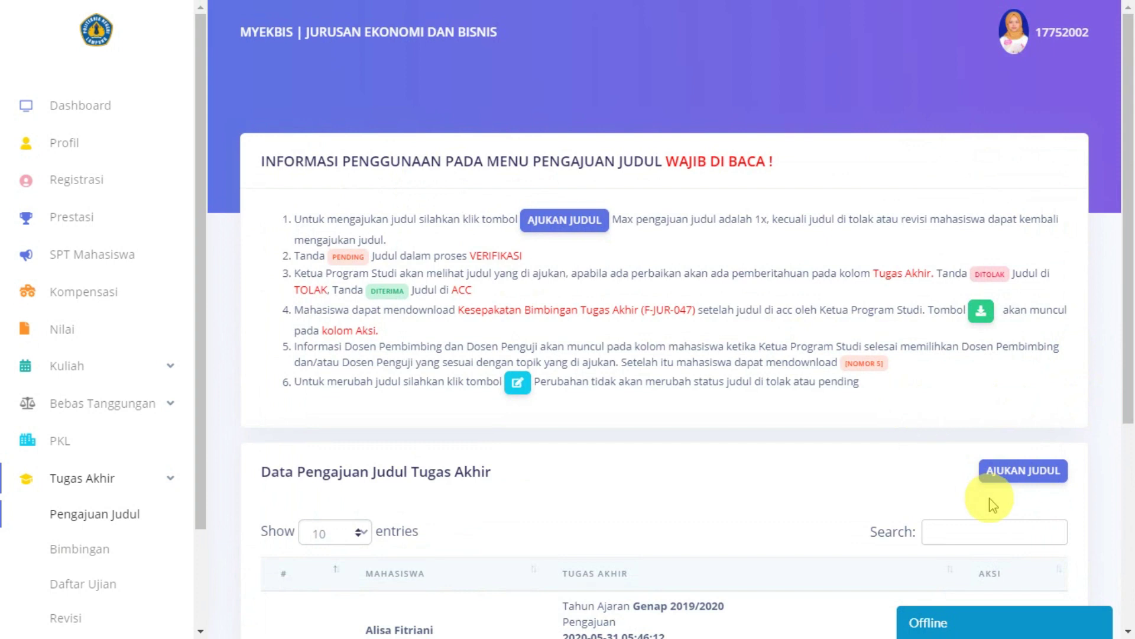
{"action": "left_click", "coordinate": [1005, 477]}
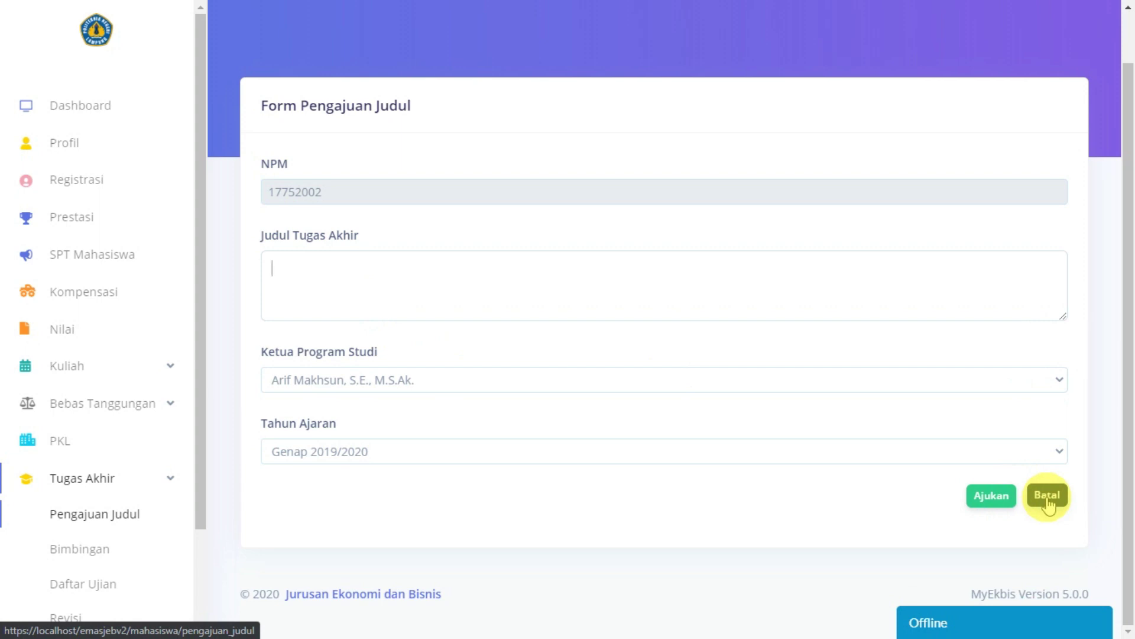
{"action": "left_click", "coordinate": [1047, 506]}
Step: Review the rejection note 'Judul terlalu luas' and copy the rejected title text
{"action": "scroll", "coordinate": [742, 455], "scroll_direction": "down", "scroll_amount": 3}
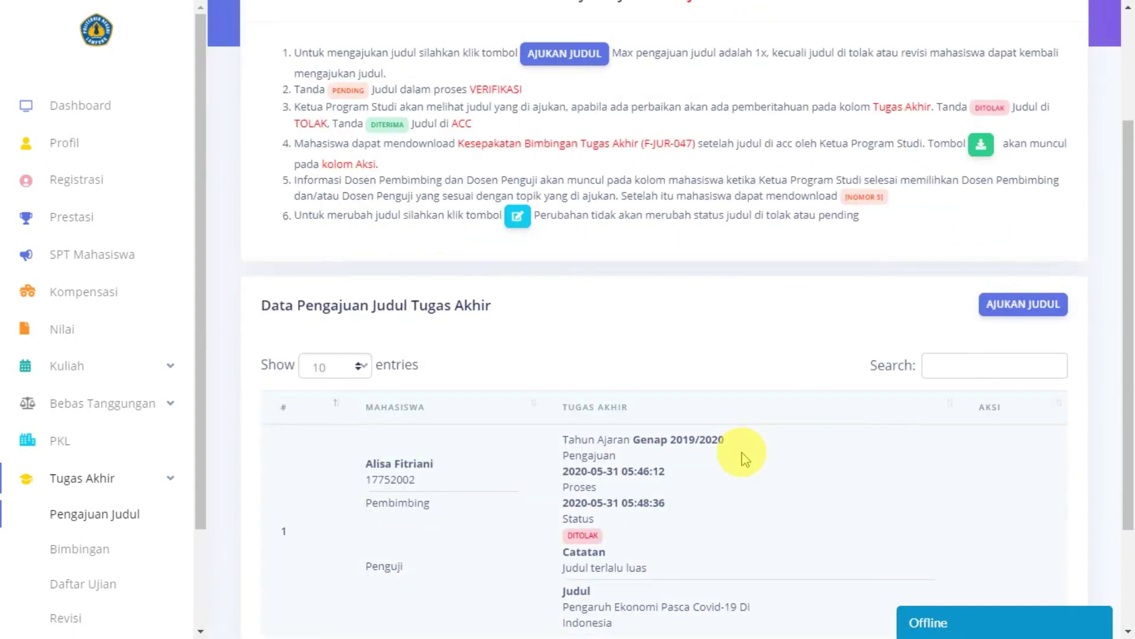
{"action": "scroll", "coordinate": [744, 459], "scroll_direction": "down", "scroll_amount": 3}
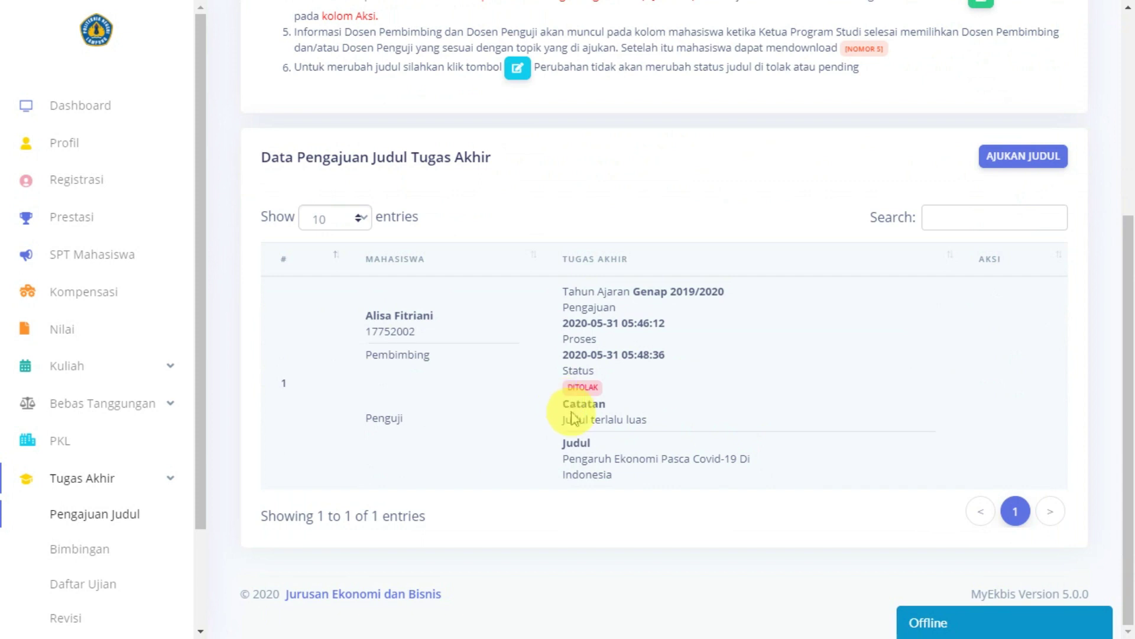
{"action": "left_click_drag", "start_coordinate": [564, 422], "coordinate": [690, 424]}
{"action": "left_click", "coordinate": [692, 406]}
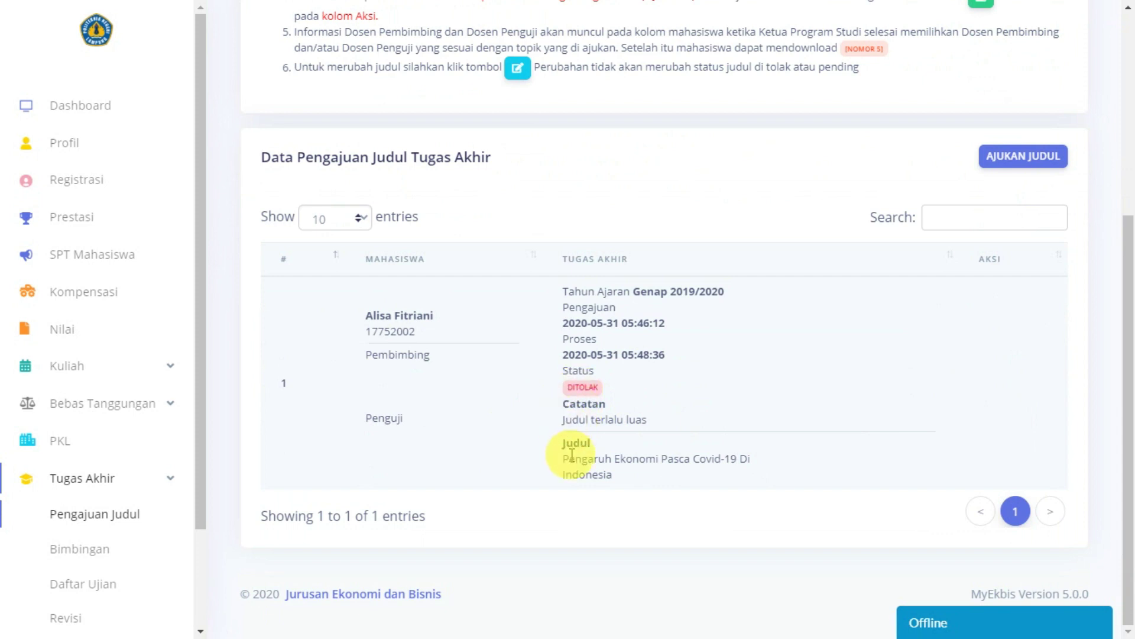
{"action": "left_click_drag", "start_coordinate": [562, 465], "coordinate": [629, 490]}
{"action": "key", "text": "ctrl+c"}
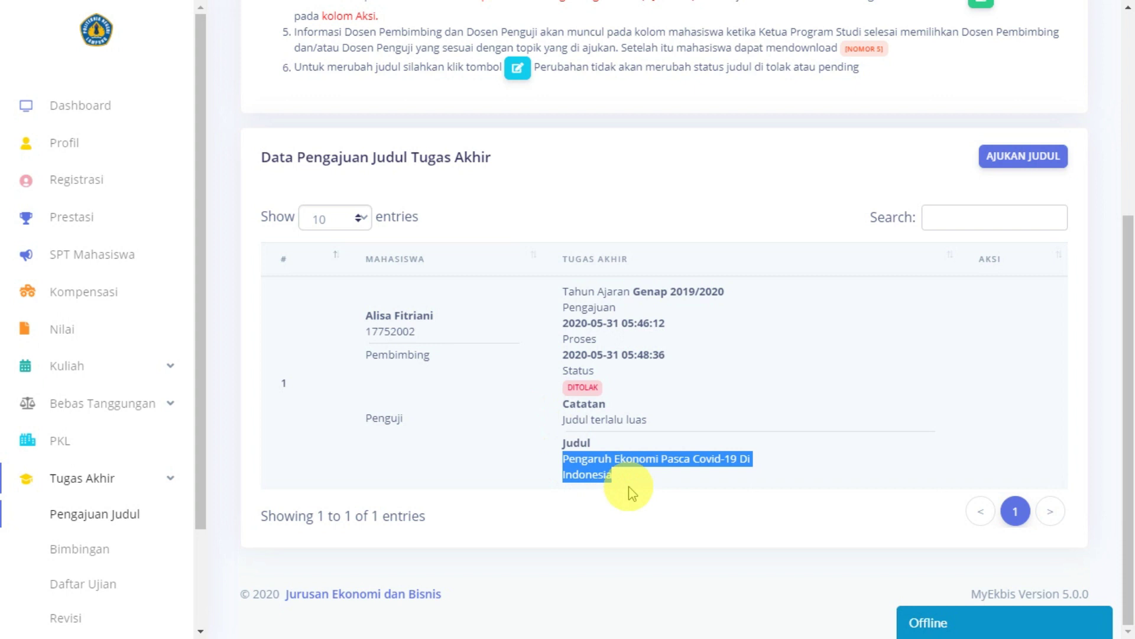
{"action": "scroll", "coordinate": [1108, 325], "scroll_direction": "up", "scroll_amount": 5}
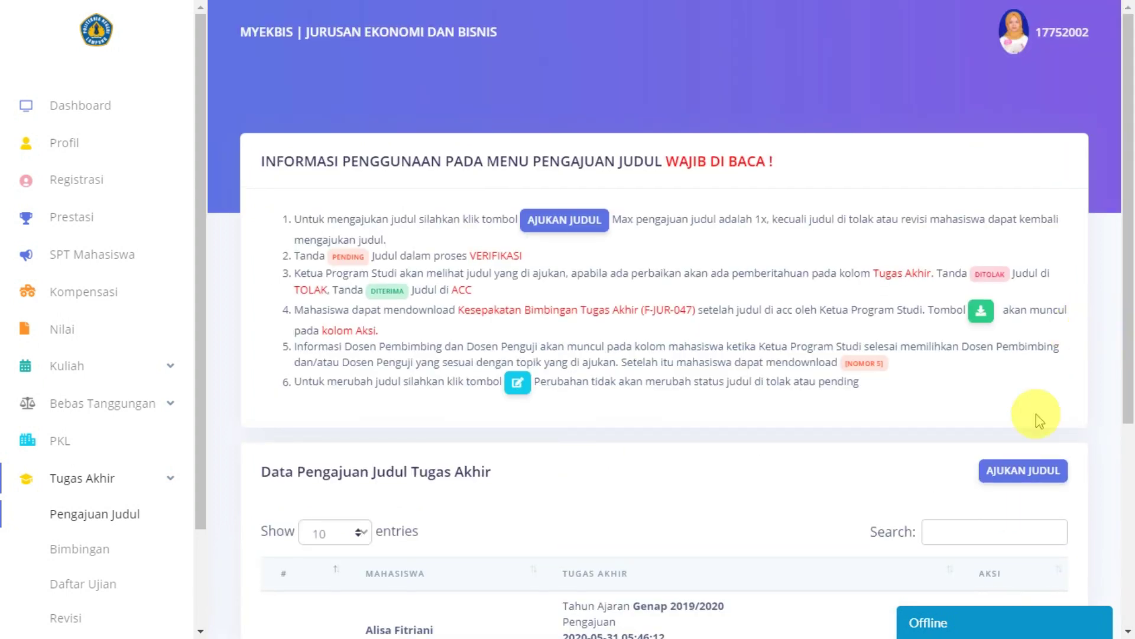
Step: Paste the old title, change 'Indonesia' to 'Lampung', and submit it
{"action": "left_click", "coordinate": [1029, 471]}
{"action": "left_click", "coordinate": [343, 345]}
{"action": "key", "text": "ctrl+v"}
{"action": "key", "text": "BackSpace"}
{"action": "key", "text": "BackSpace"}
{"action": "key", "text": "BackSpace"}
{"action": "key", "text": "BackSpace"}
{"action": "key", "text": "BackSpace"}
{"action": "key", "text": "BackSpace"}
{"action": "key", "text": "BackSpace"}
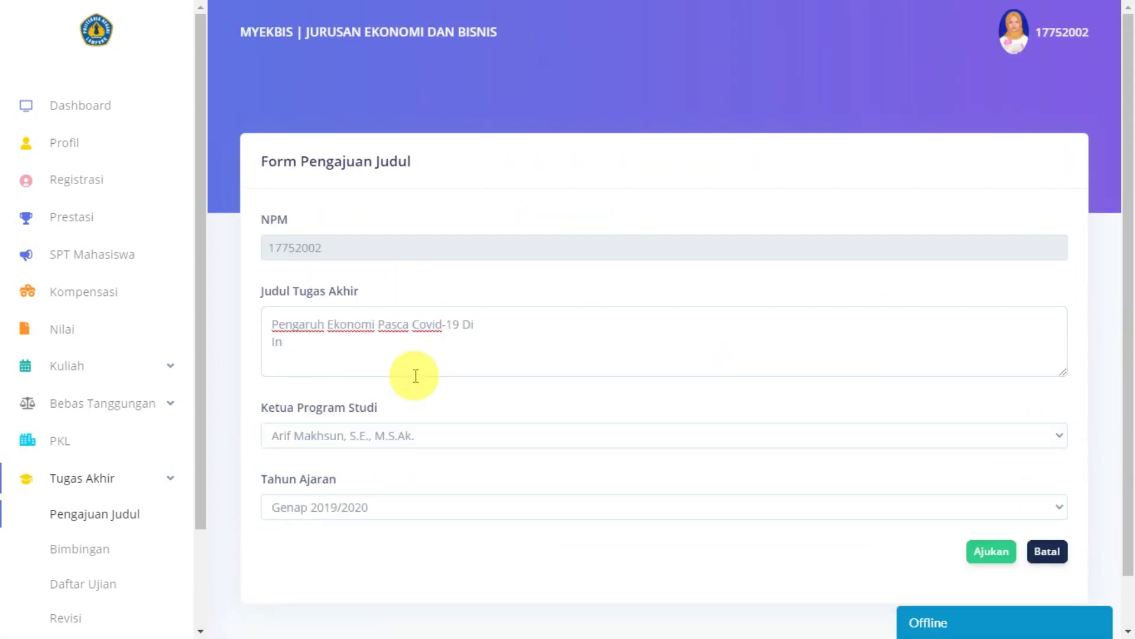
{"action": "type", "text": "Lampung"}
{"action": "left_click", "coordinate": [982, 549]}
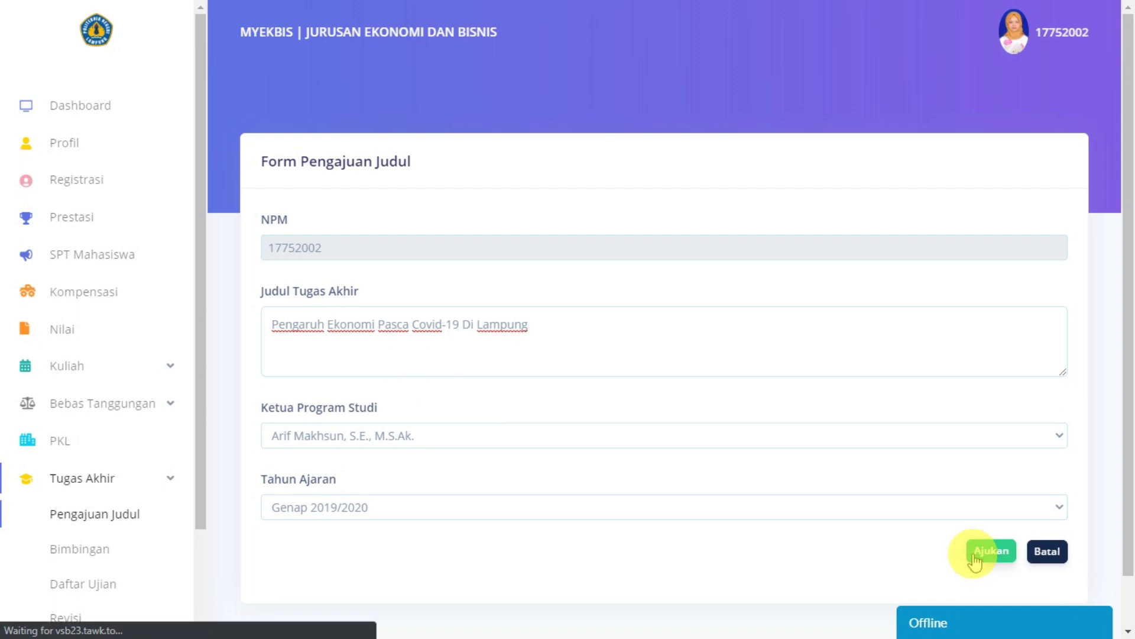
Step: Check the new PENDING Lampung entry and reload the Pengajuan Judul page
{"action": "scroll", "coordinate": [659, 426], "scroll_direction": "down", "scroll_amount": 8}
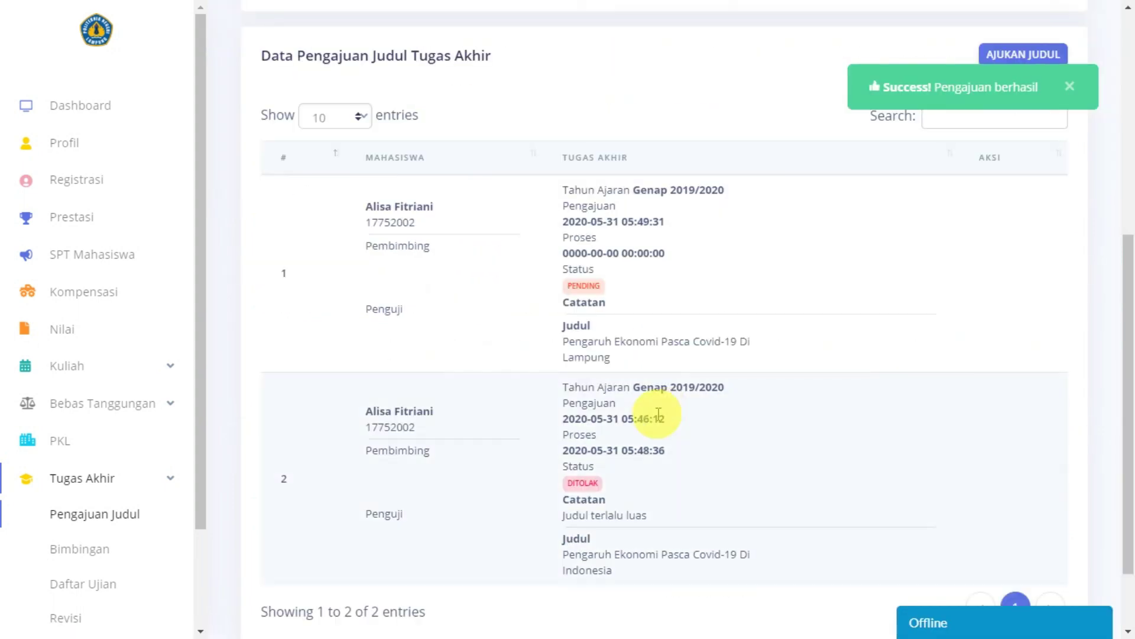
{"action": "scroll", "coordinate": [658, 414], "scroll_direction": "up", "scroll_amount": 6}
{"action": "scroll", "coordinate": [657, 414], "scroll_direction": "down", "scroll_amount": 4}
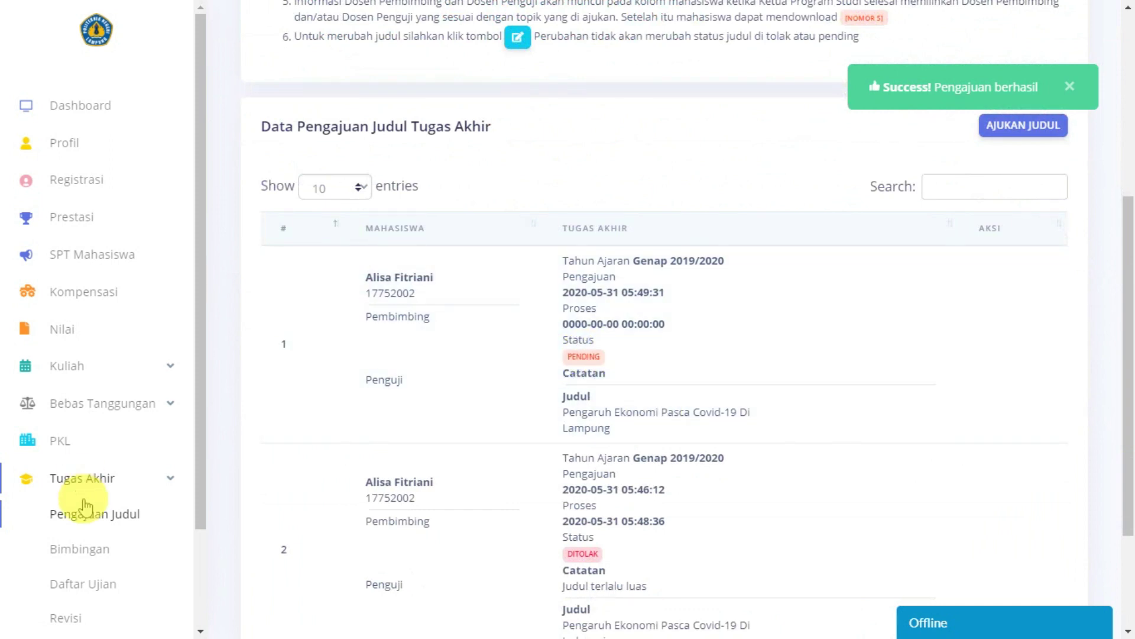
{"action": "left_click", "coordinate": [87, 526]}
Step: Check the Lampung title's DITERIMA status and its acceptance note 'Lanjutkan'
{"action": "scroll", "coordinate": [646, 418], "scroll_direction": "down", "scroll_amount": 5}
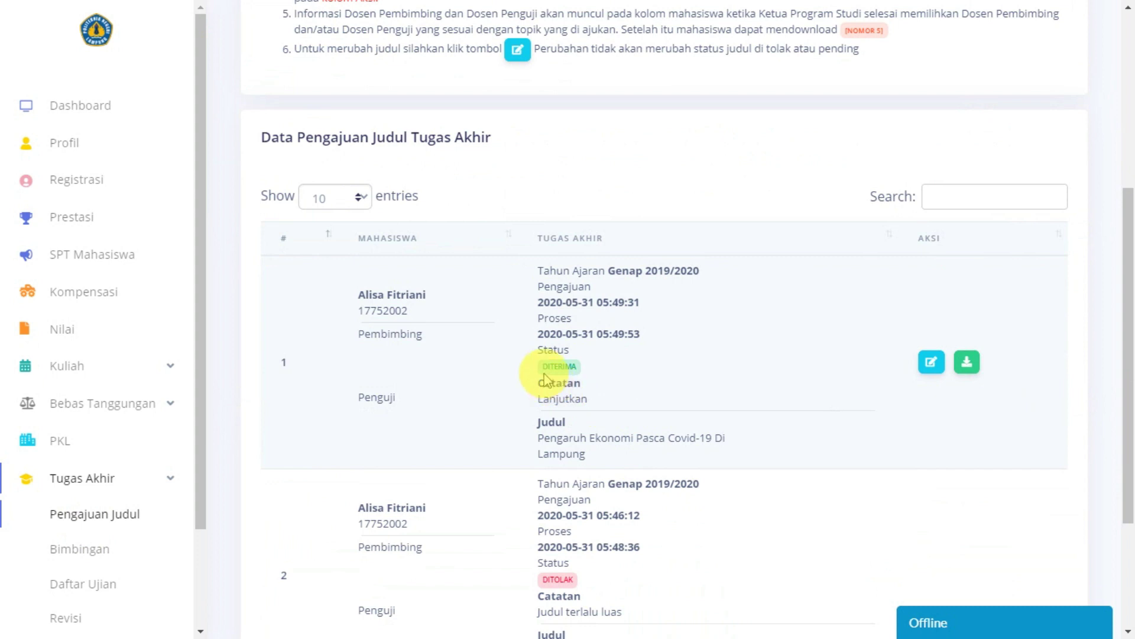
{"action": "left_click_drag", "start_coordinate": [523, 406], "coordinate": [622, 394]}
{"action": "left_click", "coordinate": [622, 396]}
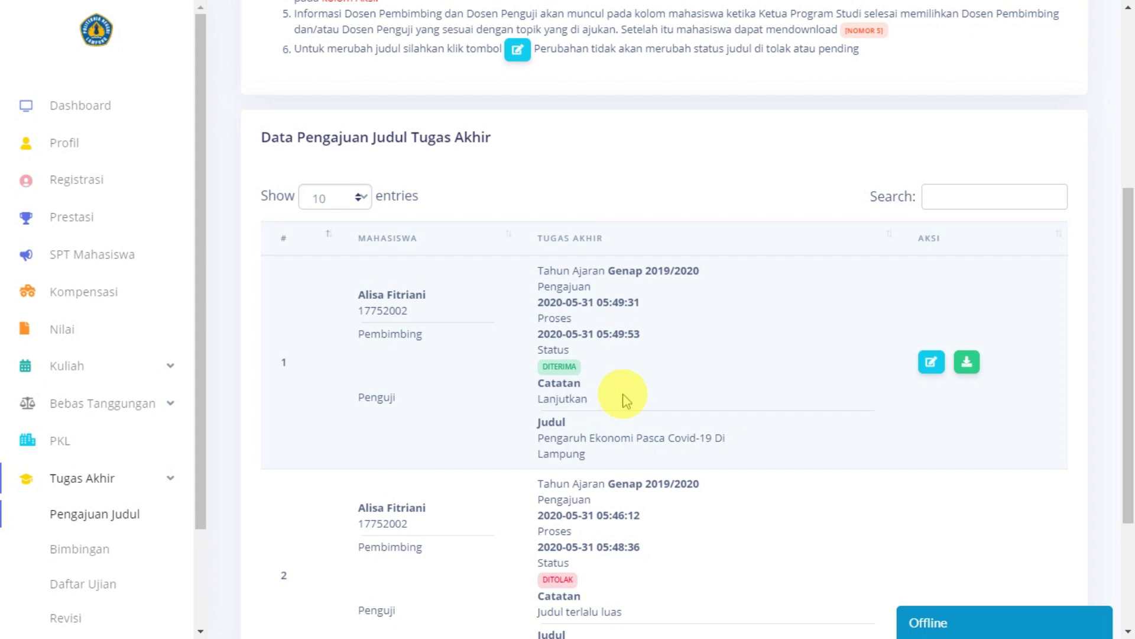
{"action": "scroll", "coordinate": [625, 399], "scroll_direction": "up", "scroll_amount": 5}
{"action": "scroll", "coordinate": [622, 397], "scroll_direction": "down", "scroll_amount": 7}
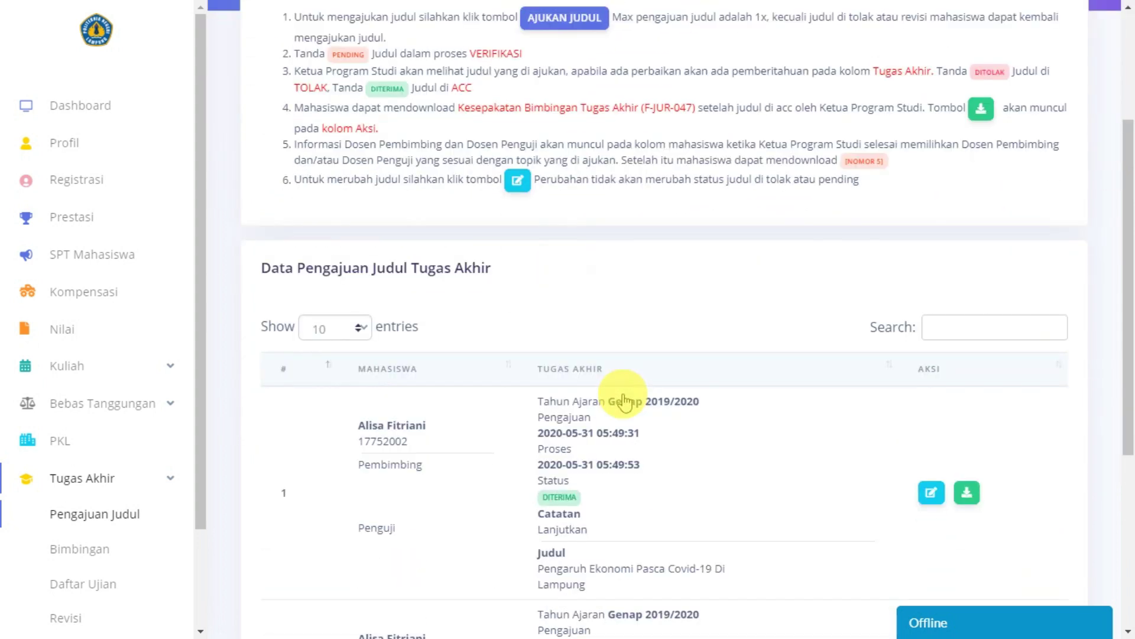
{"action": "scroll", "coordinate": [622, 390], "scroll_direction": "up", "scroll_amount": 7}
{"action": "scroll", "coordinate": [624, 394], "scroll_direction": "down", "scroll_amount": 4}
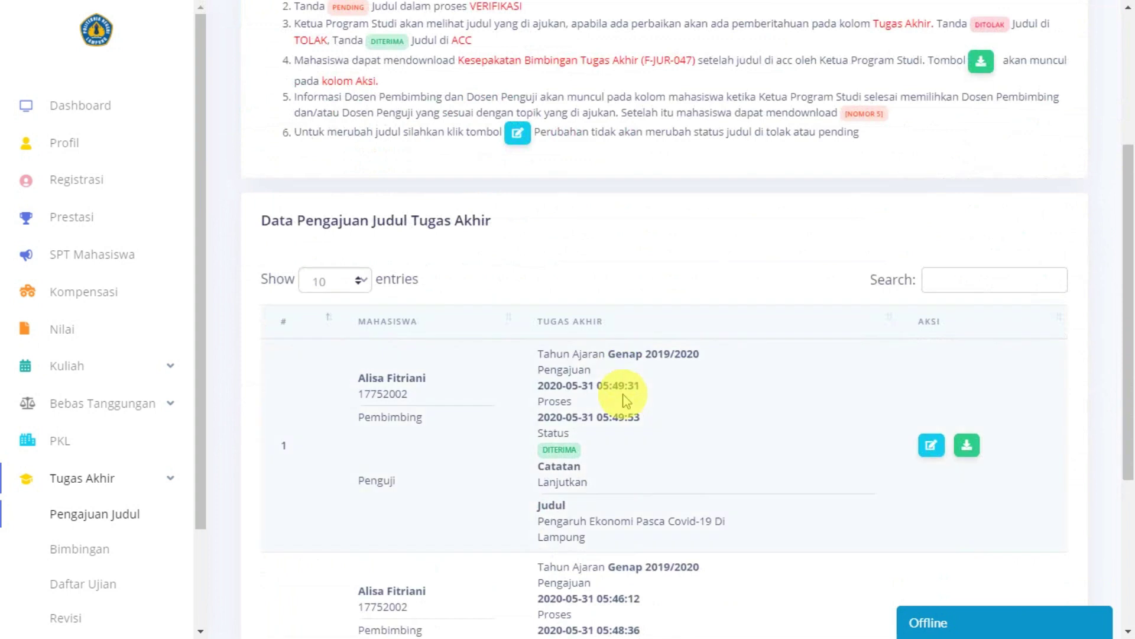
{"action": "scroll", "coordinate": [626, 396], "scroll_direction": "up", "scroll_amount": 4}
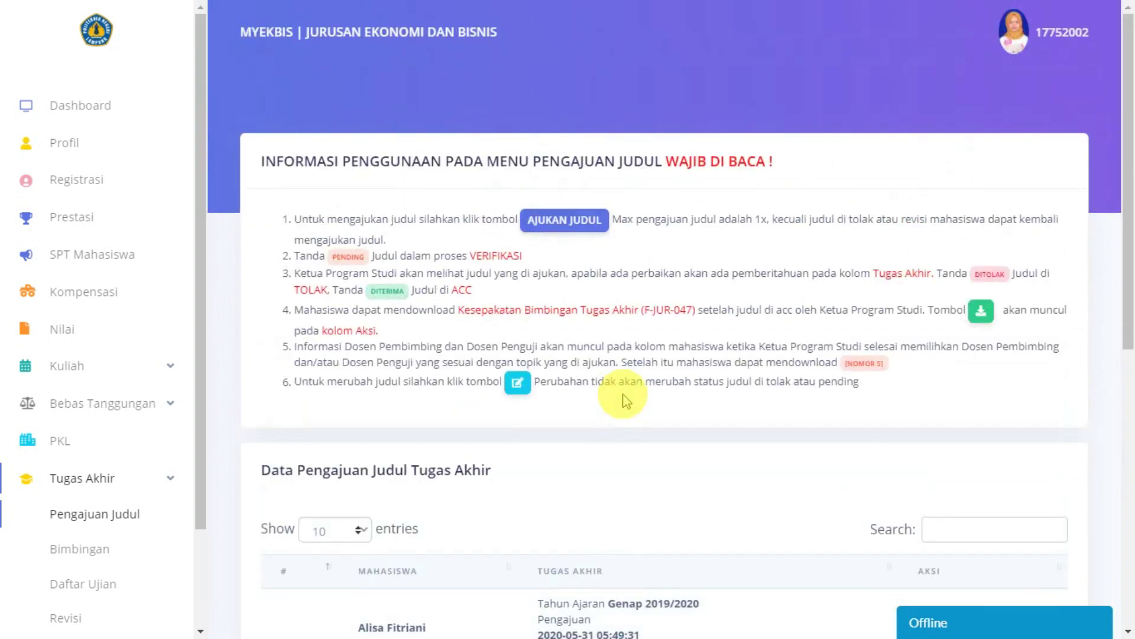
{"action": "scroll", "coordinate": [624, 396], "scroll_direction": "down", "scroll_amount": 7}
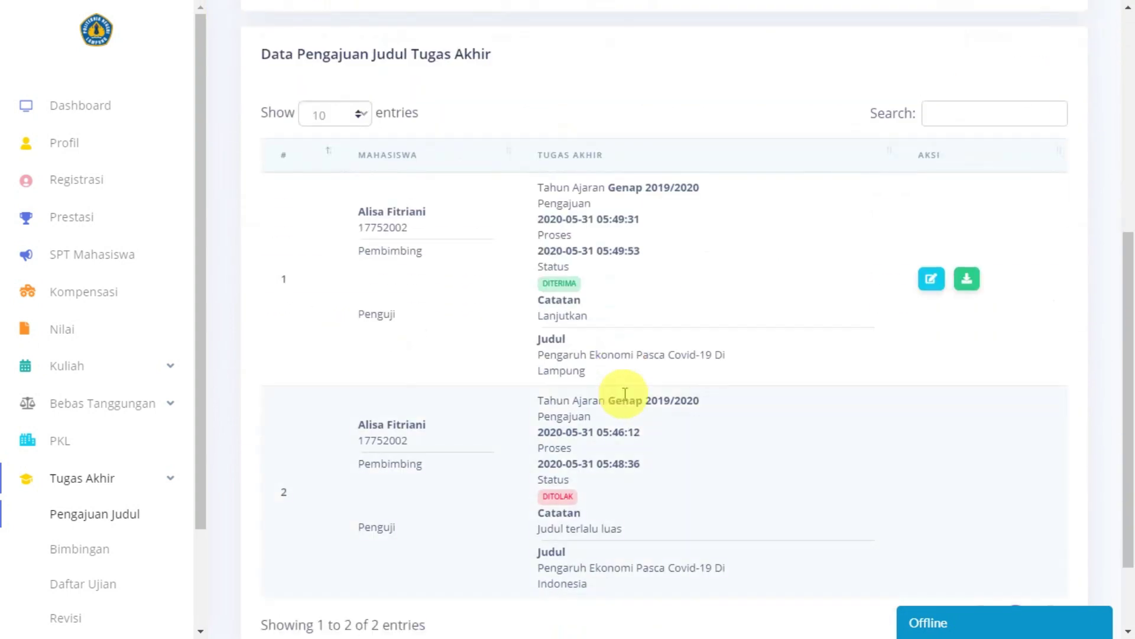
{"action": "left_click", "coordinate": [931, 280]}
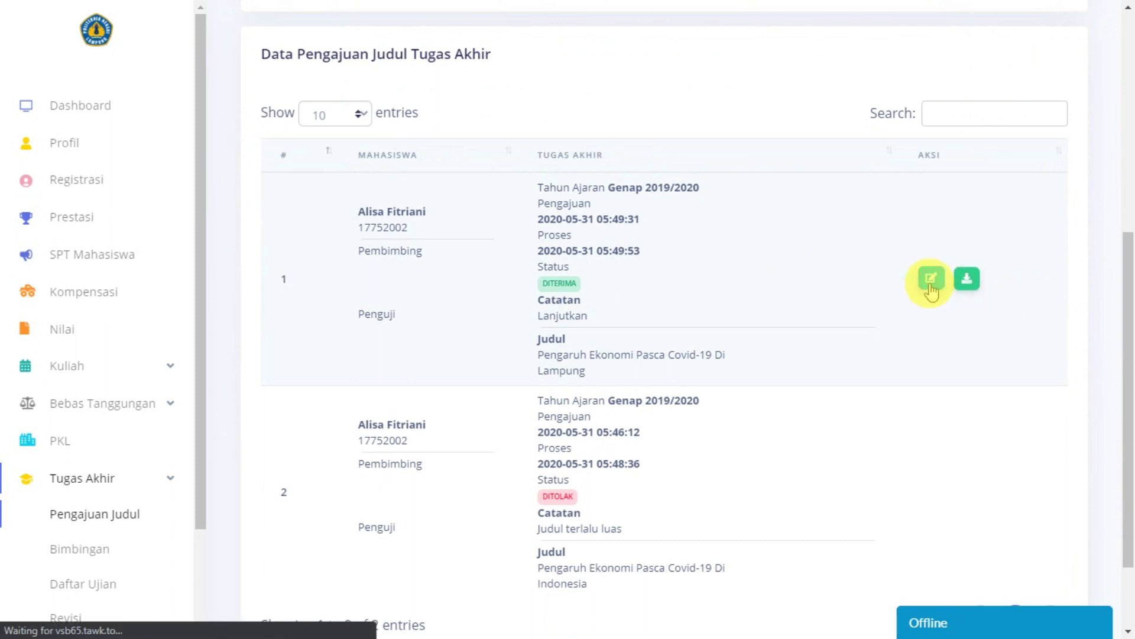
{"action": "left_click", "coordinate": [580, 323]}
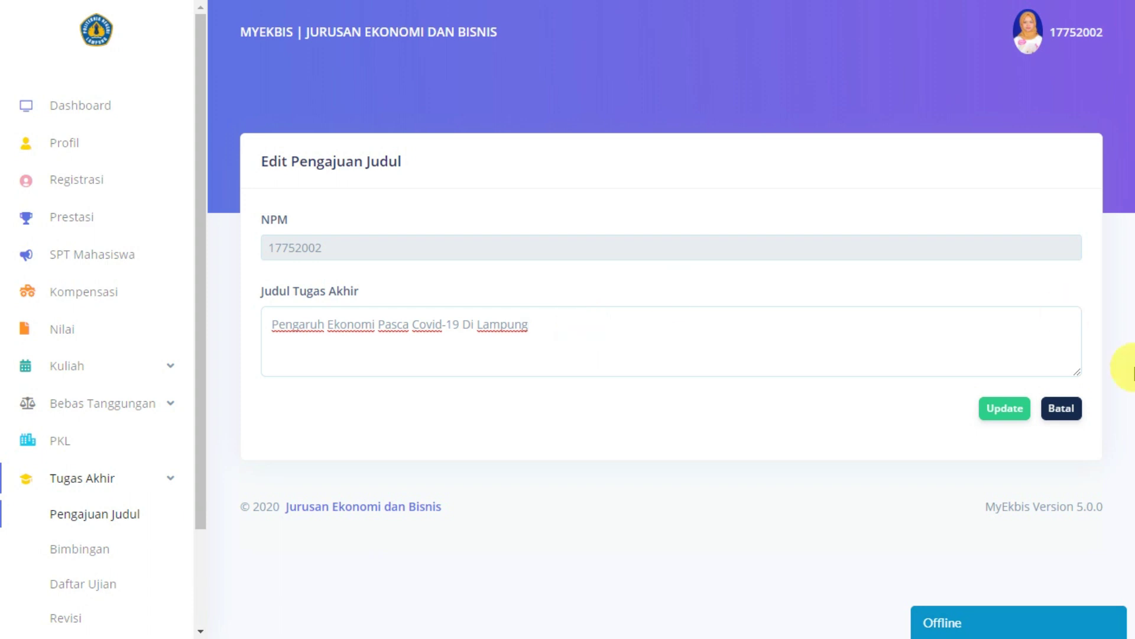
{"action": "left_click", "coordinate": [1062, 409]}
{"action": "scroll", "coordinate": [970, 397], "scroll_direction": "down", "scroll_amount": 4}
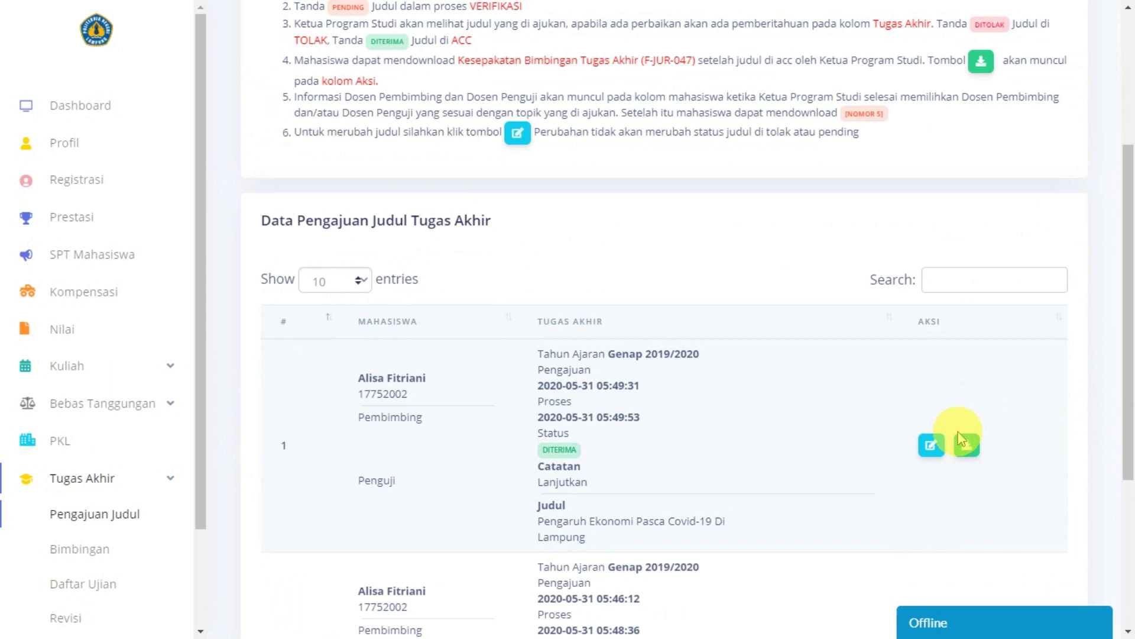
{"action": "scroll", "coordinate": [953, 464], "scroll_direction": "down", "scroll_amount": 1}
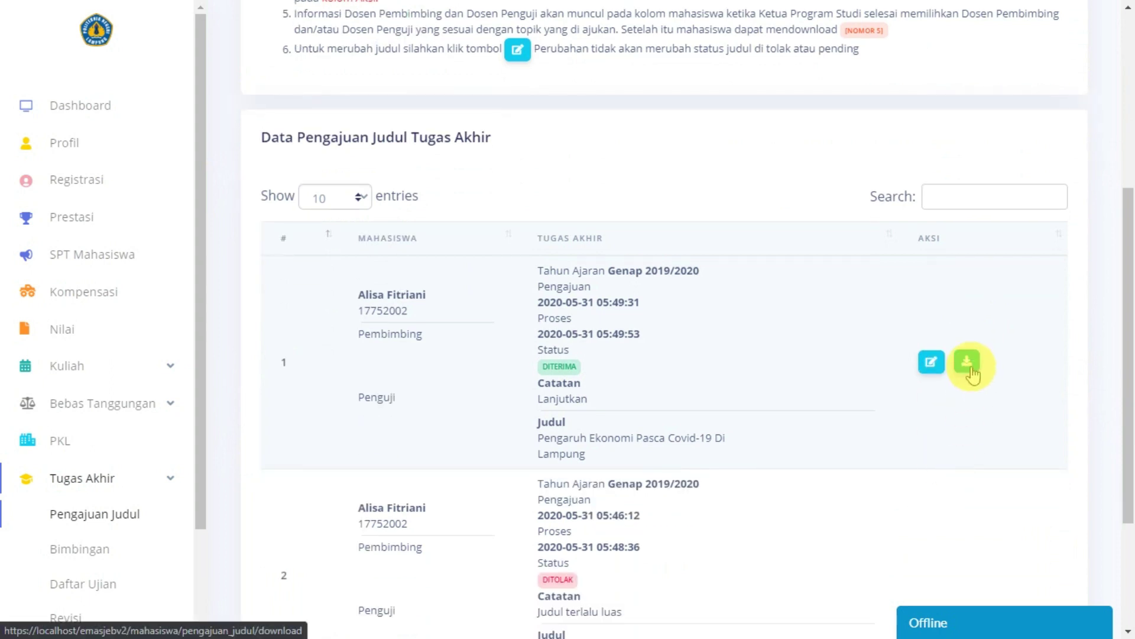
{"action": "scroll", "coordinate": [972, 374], "scroll_direction": "up", "scroll_amount": 4}
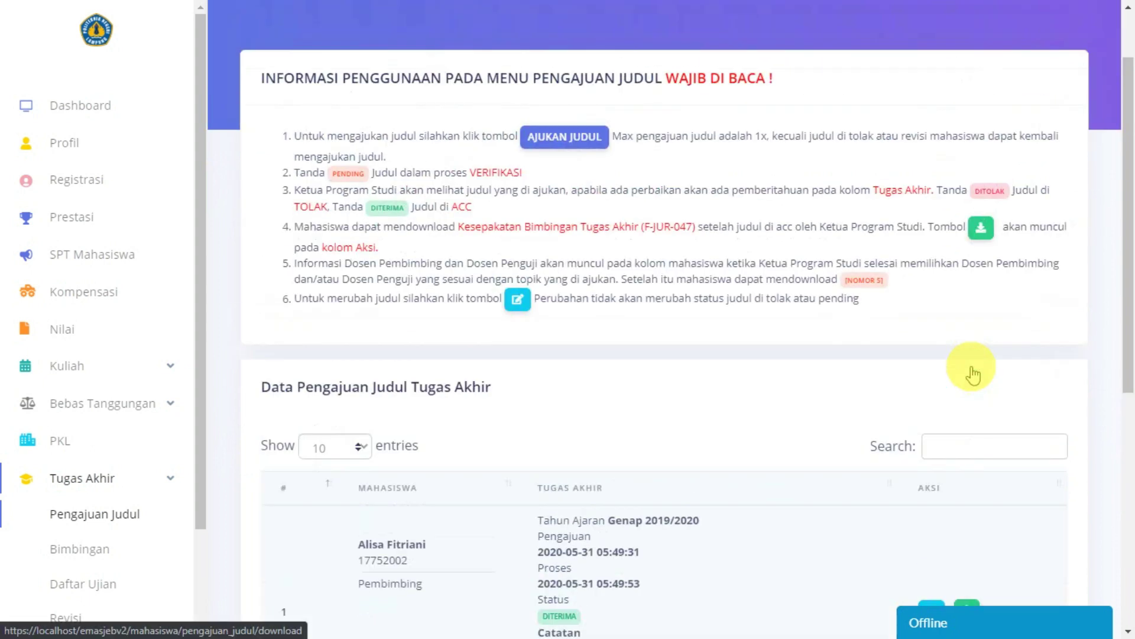
{"action": "scroll", "coordinate": [970, 398], "scroll_direction": "down", "scroll_amount": 1}
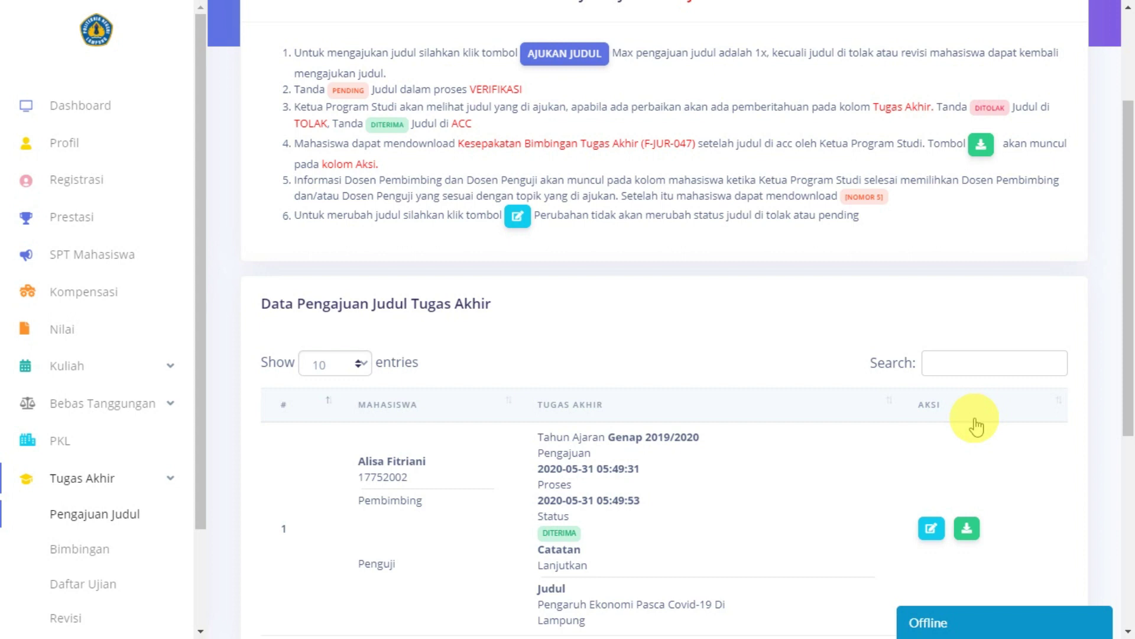
{"action": "scroll", "coordinate": [975, 426], "scroll_direction": "down", "scroll_amount": 3}
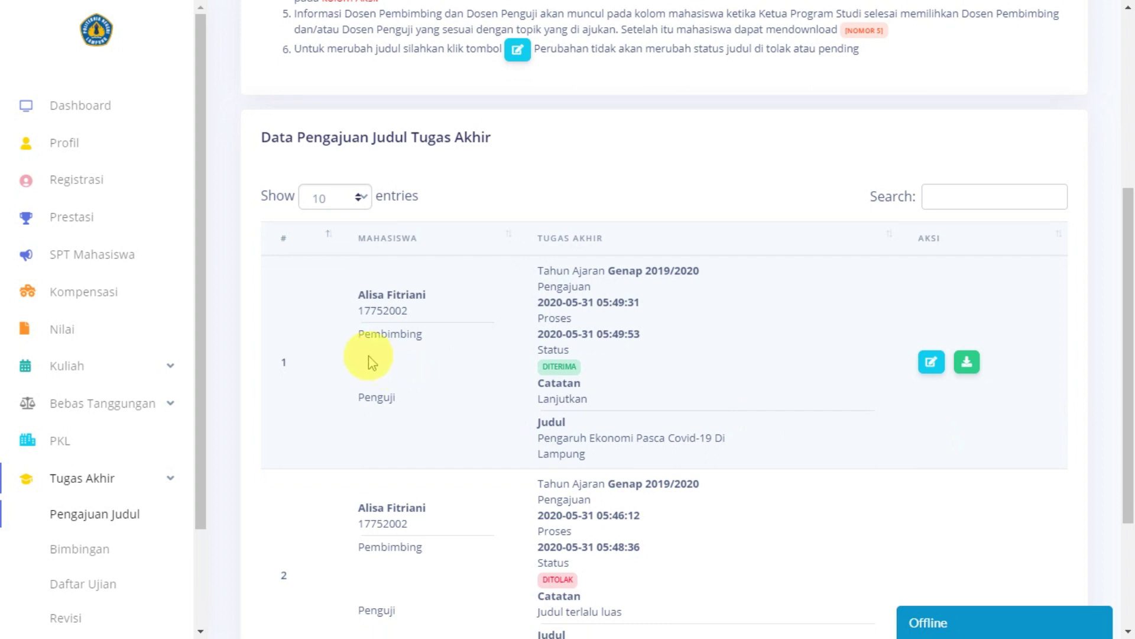
{"action": "scroll", "coordinate": [831, 441], "scroll_direction": "up", "scroll_amount": 6}
{"action": "scroll", "coordinate": [94, 444], "scroll_direction": "down", "scroll_amount": 2}
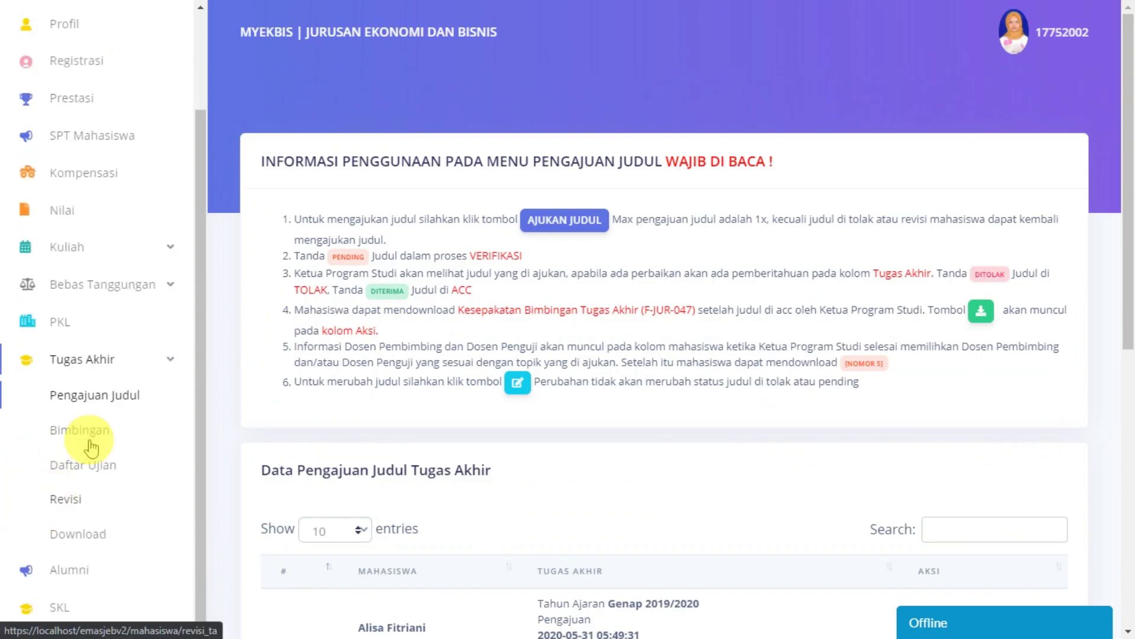
Step: Reload Pengajuan Judul and download the Lampung title's Kesepakatan Bimbingan (F-JUR-047) PDF
{"action": "left_click", "coordinate": [103, 400]}
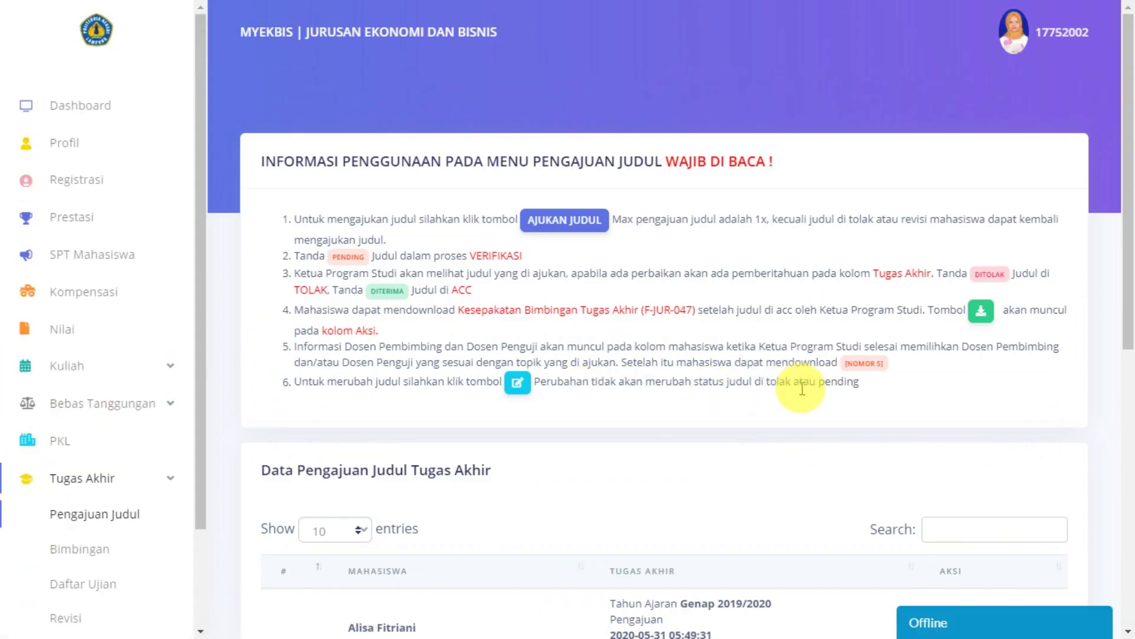
{"action": "scroll", "coordinate": [801, 389], "scroll_direction": "down", "scroll_amount": 5}
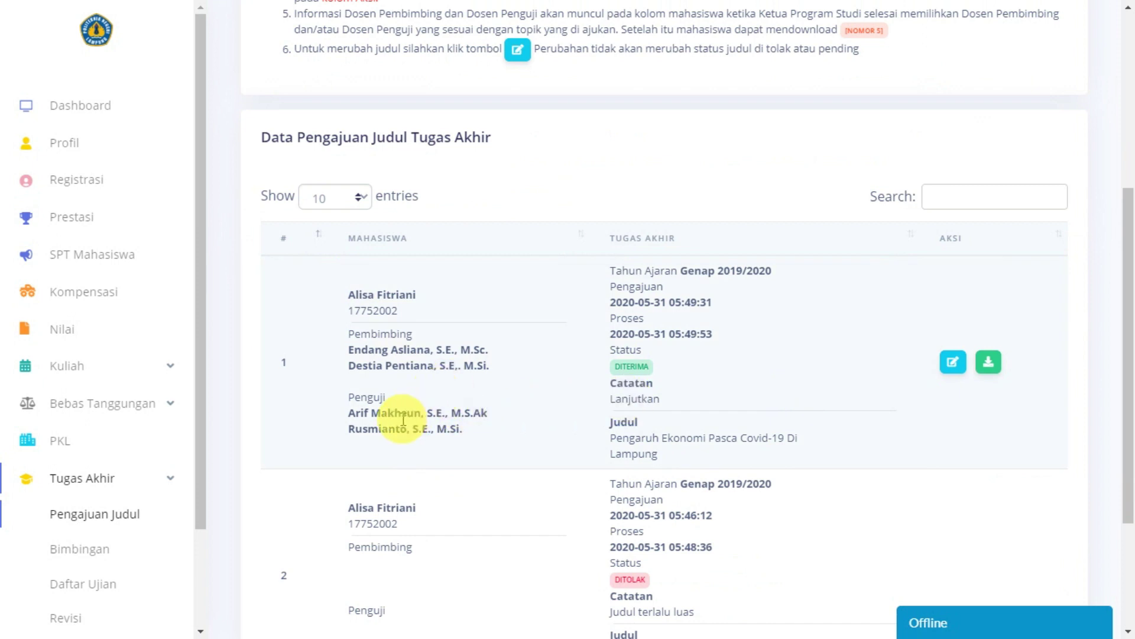
{"action": "scroll", "coordinate": [709, 384], "scroll_direction": "up", "scroll_amount": 5}
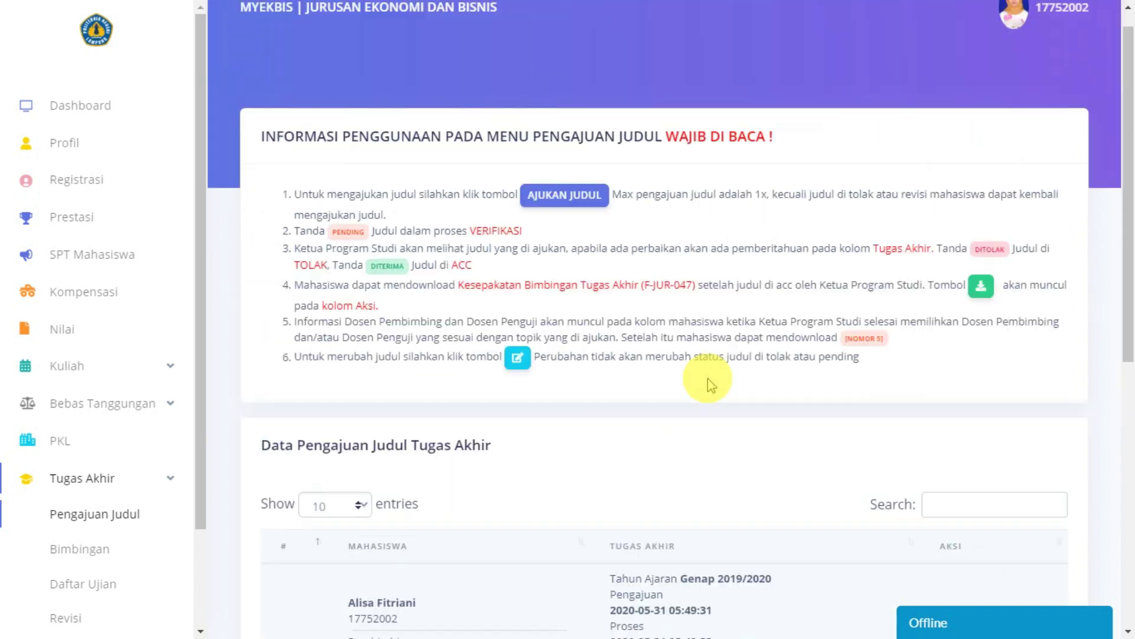
{"action": "scroll", "coordinate": [708, 385], "scroll_direction": "down", "scroll_amount": 6}
{"action": "left_click", "coordinate": [989, 279]}
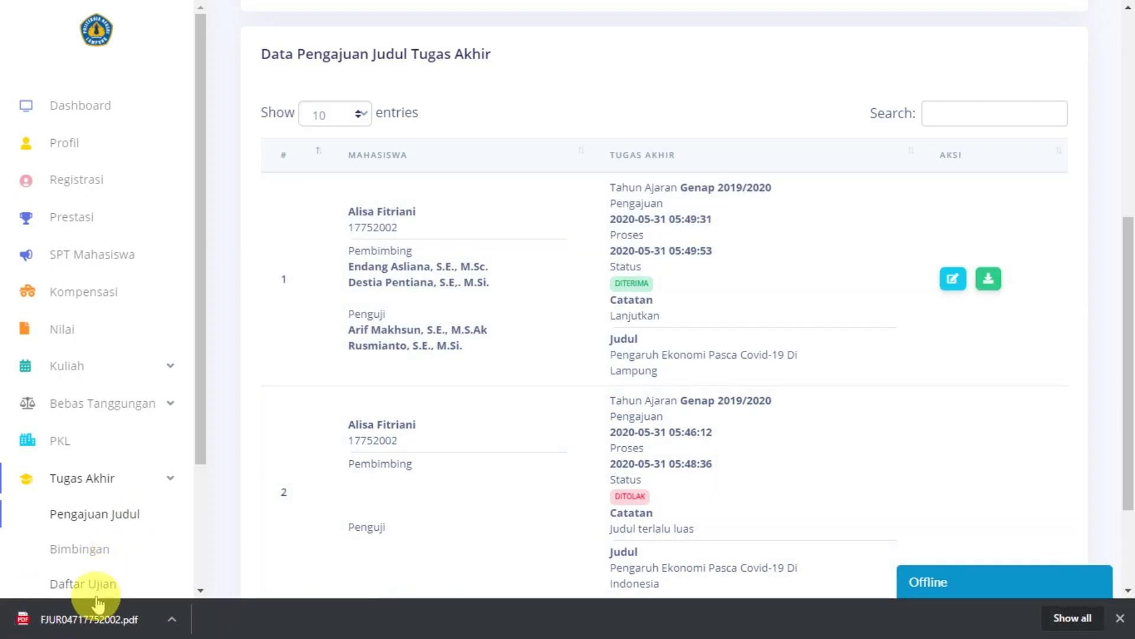
{"action": "left_click", "coordinate": [99, 630]}
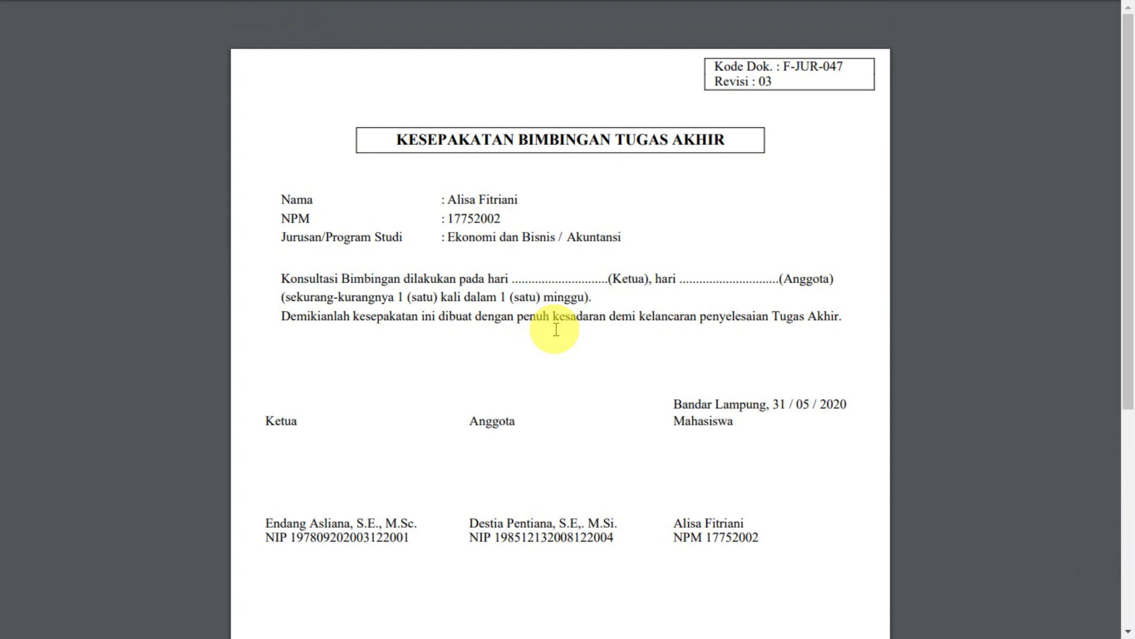
{"action": "scroll", "coordinate": [556, 330], "scroll_direction": "down", "scroll_amount": 1}
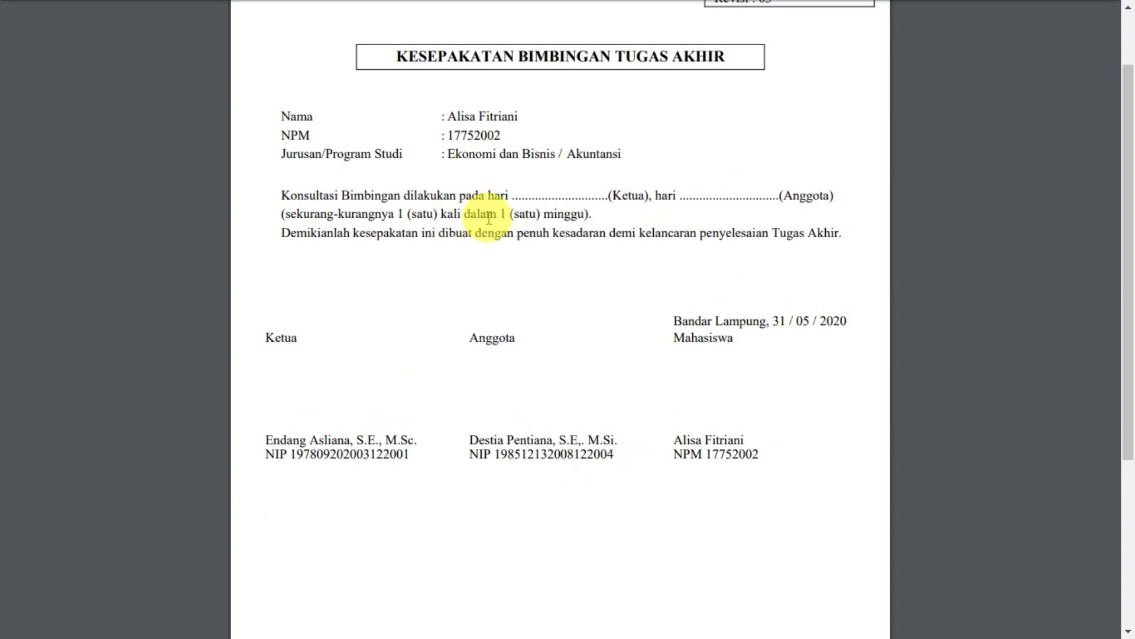
{"action": "left_click_drag", "start_coordinate": [282, 213], "coordinate": [572, 223]}
{"action": "left_click", "coordinate": [687, 423]}
{"action": "scroll", "coordinate": [687, 423], "scroll_direction": "down", "scroll_amount": 4}
{"action": "scroll", "coordinate": [692, 423], "scroll_direction": "up", "scroll_amount": 6}
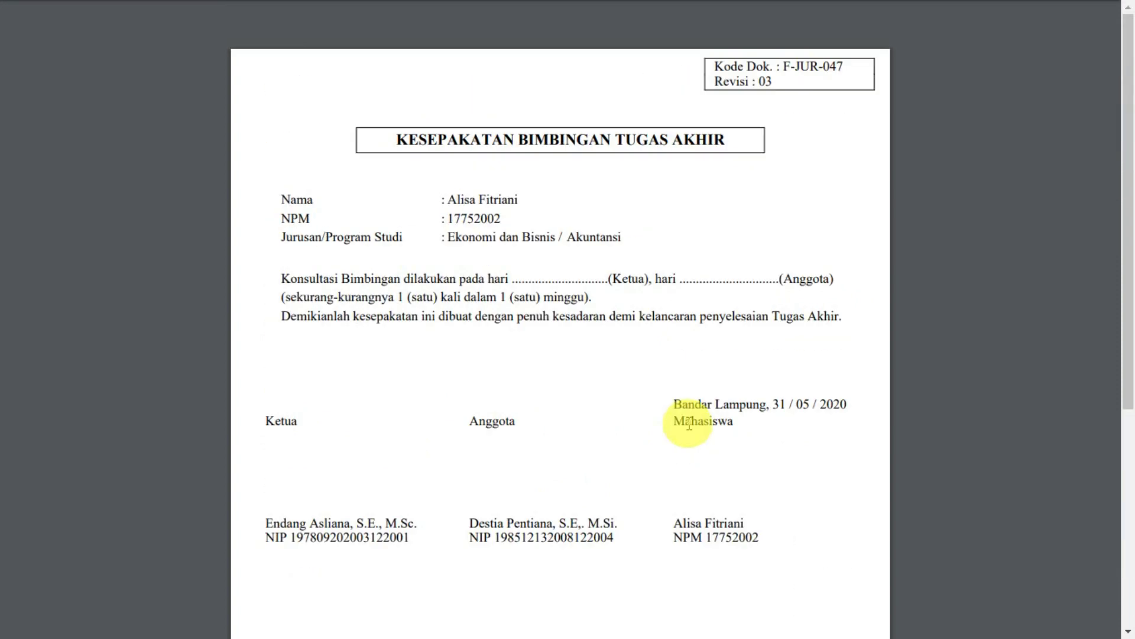
{"action": "scroll", "coordinate": [733, 493], "scroll_direction": "down", "scroll_amount": 5}
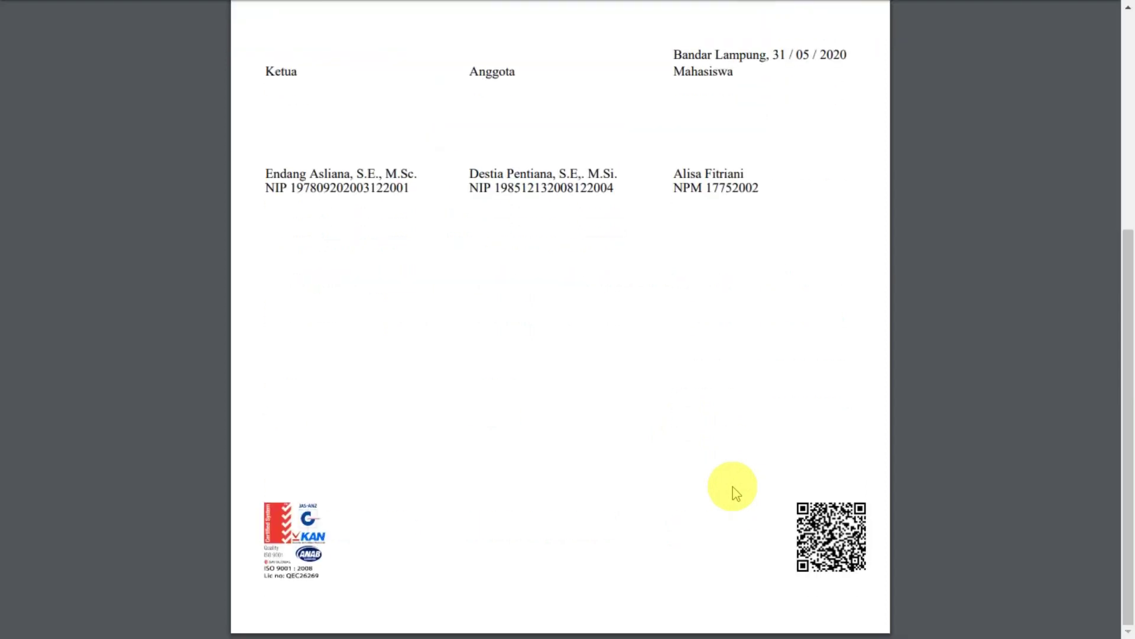
{"action": "scroll", "coordinate": [733, 494], "scroll_direction": "up", "scroll_amount": 5}
{"action": "key", "text": "ctrl+w"}
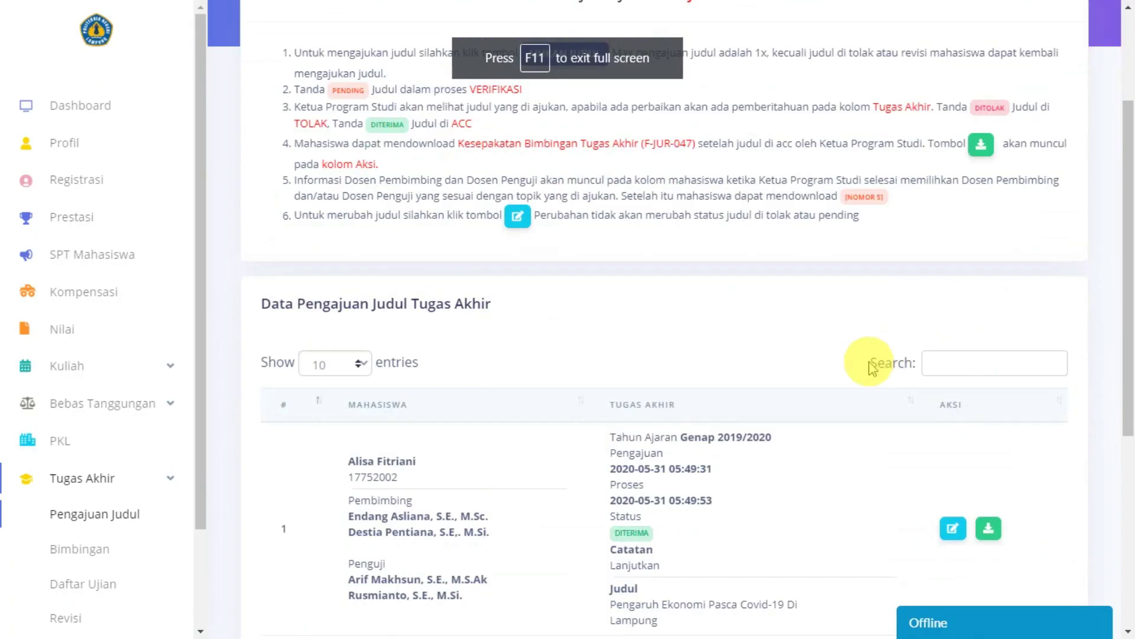
{"action": "scroll", "coordinate": [861, 362], "scroll_direction": "down", "scroll_amount": 3}
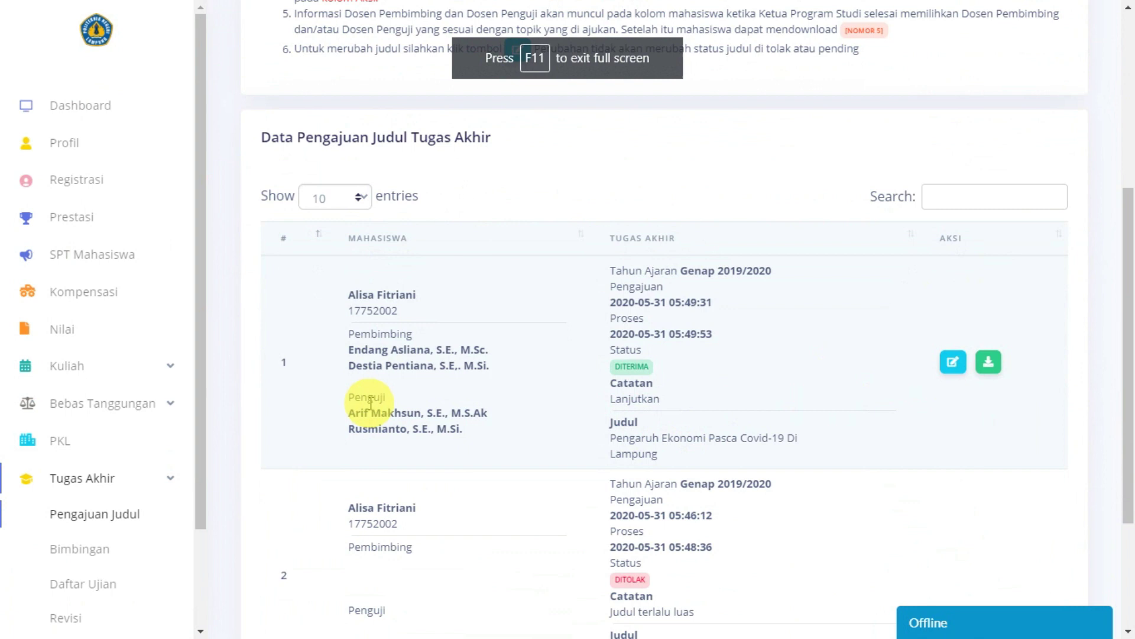
{"action": "scroll", "coordinate": [737, 379], "scroll_direction": "up", "scroll_amount": 5}
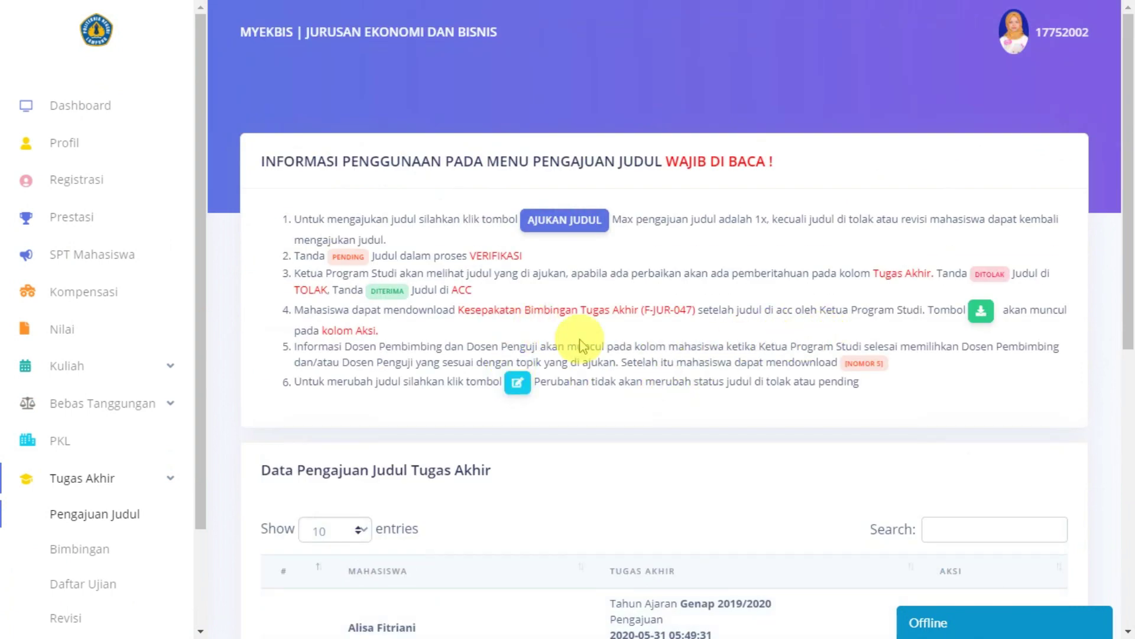
{"action": "scroll", "coordinate": [633, 449], "scroll_direction": "down", "scroll_amount": 3}
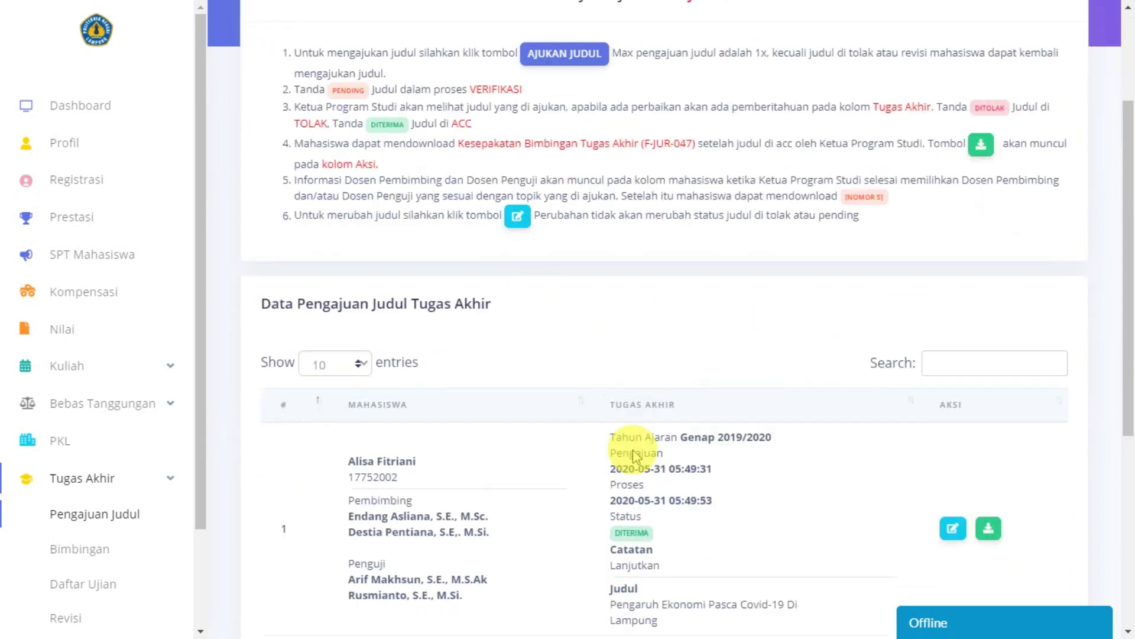
{"action": "scroll", "coordinate": [76, 473], "scroll_direction": "down", "scroll_amount": 2}
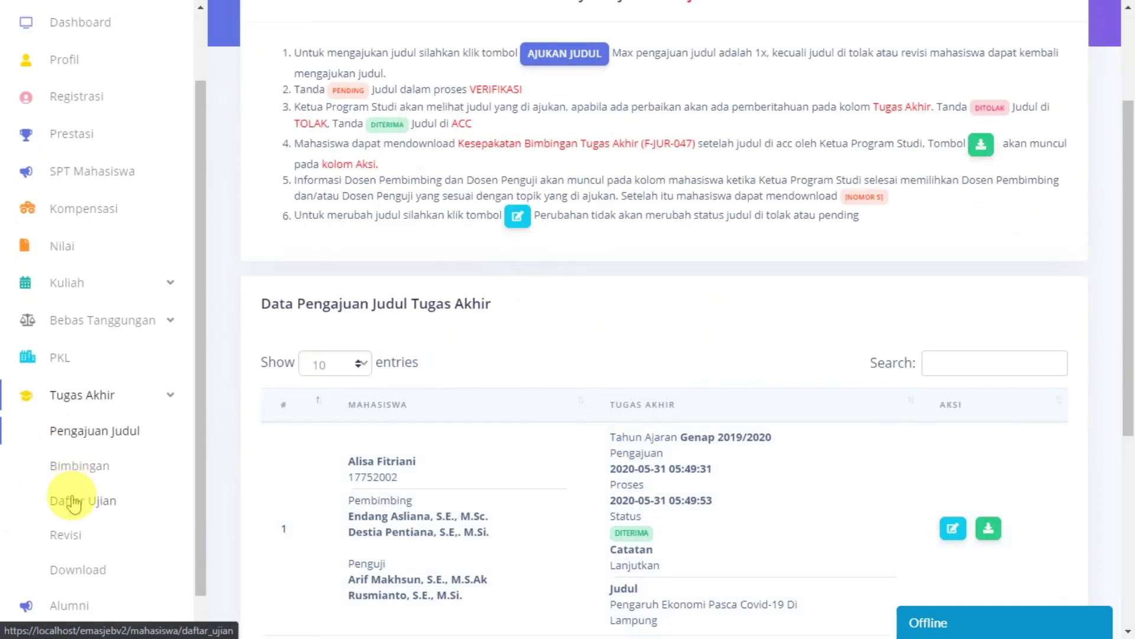
Step: Open Bimbingan Tugas Akhir and view the Lampung title with its two supervisors
{"action": "left_click", "coordinate": [80, 467]}
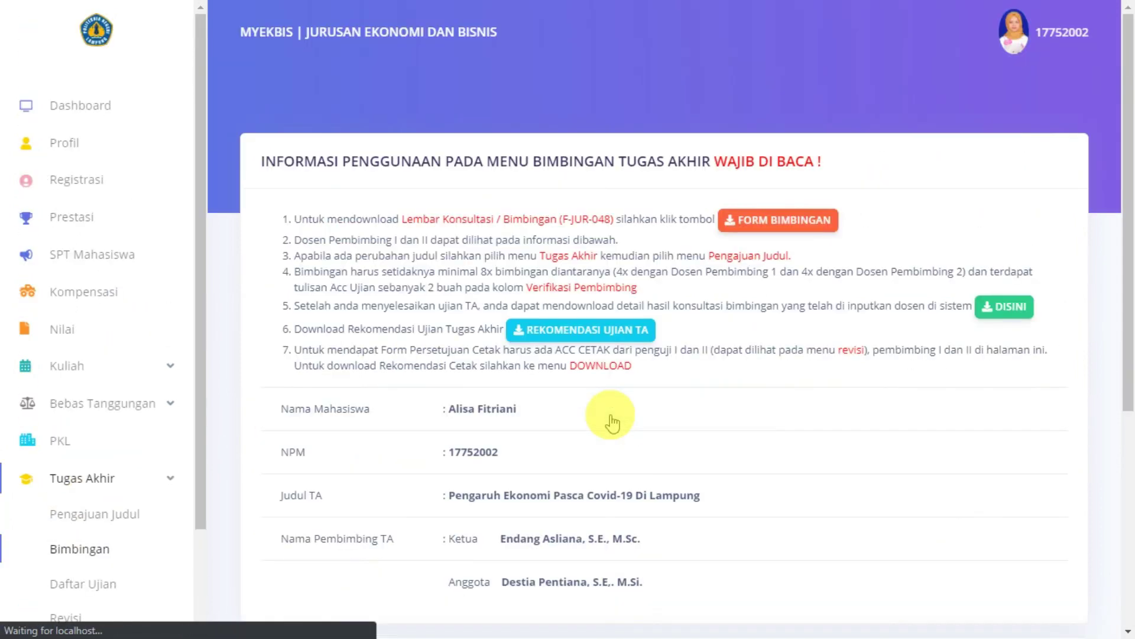
{"action": "scroll", "coordinate": [612, 421], "scroll_direction": "down", "scroll_amount": 5}
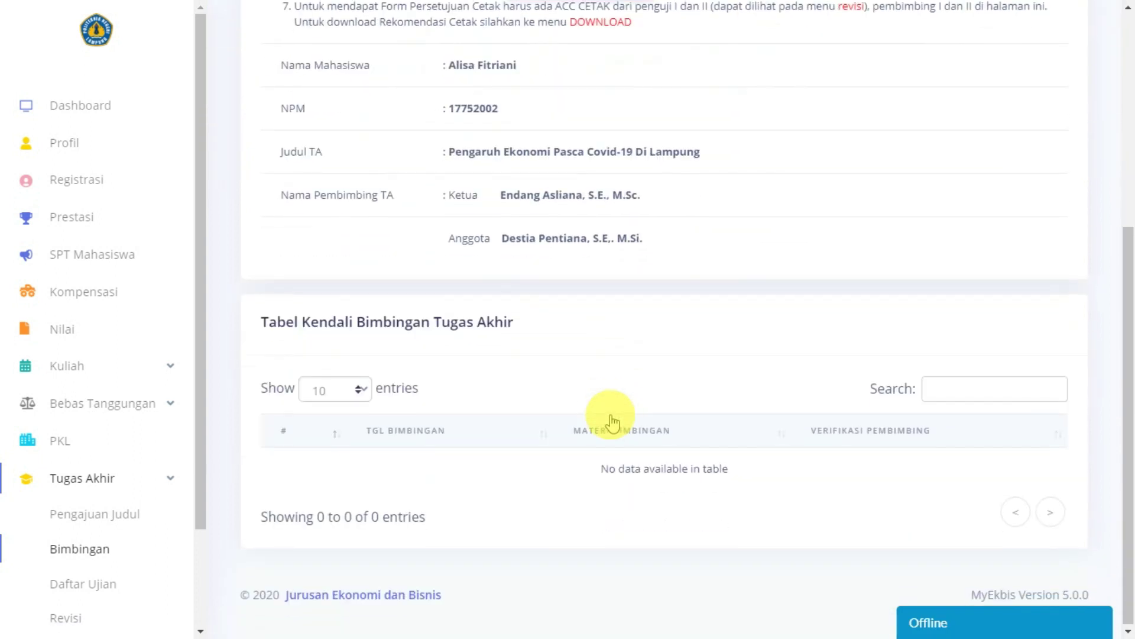
{"action": "scroll", "coordinate": [679, 452], "scroll_direction": "up", "scroll_amount": 6}
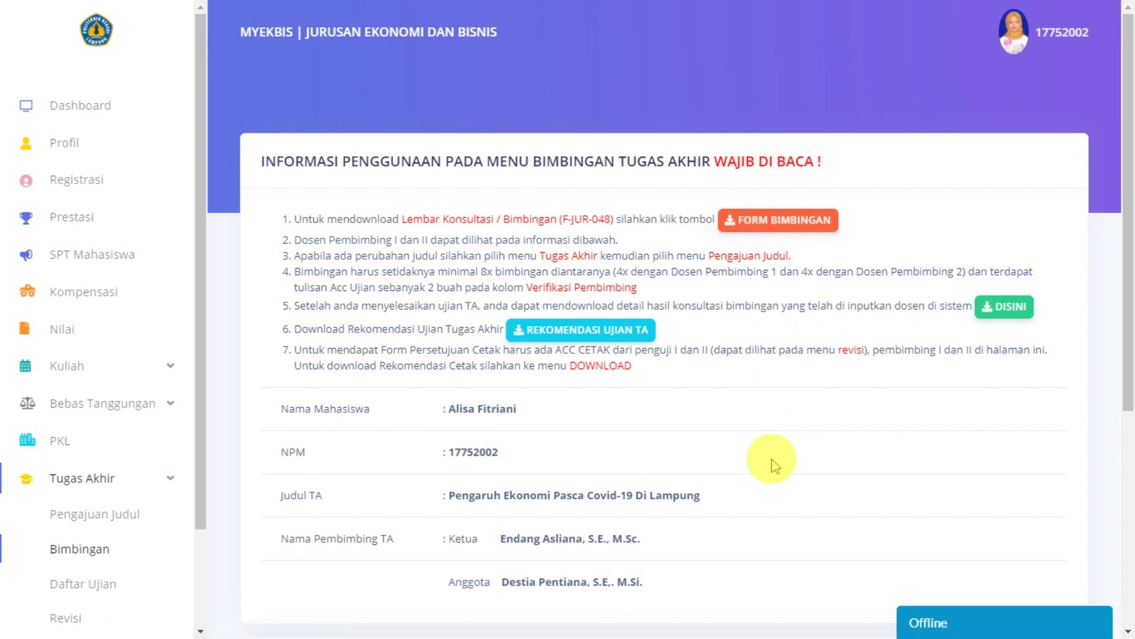
Step: Download the F-JUR-048 FORM BIMBINGAN PDF, read through it, and close the viewer
{"action": "left_click", "coordinate": [735, 227]}
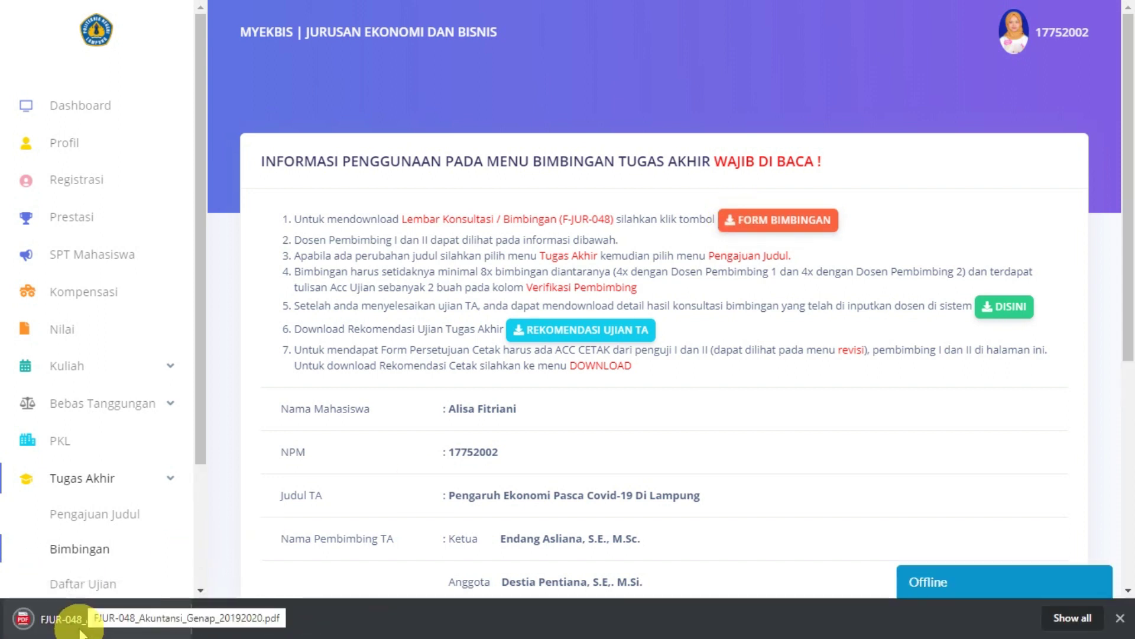
{"action": "left_click", "coordinate": [110, 622]}
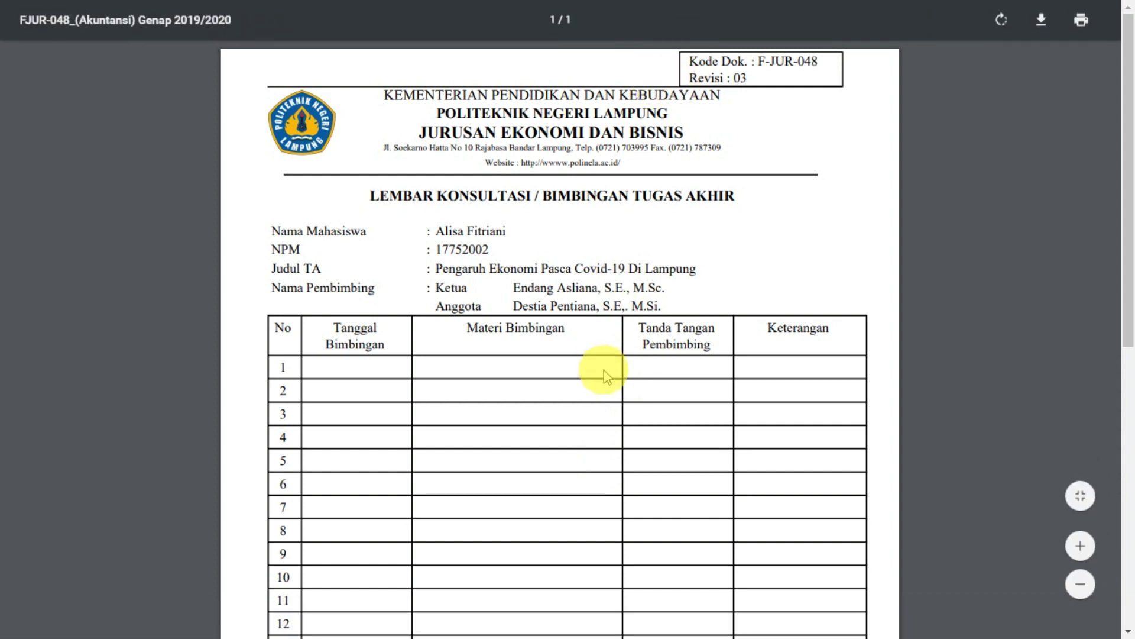
{"action": "scroll", "coordinate": [604, 371], "scroll_direction": "down", "scroll_amount": 8}
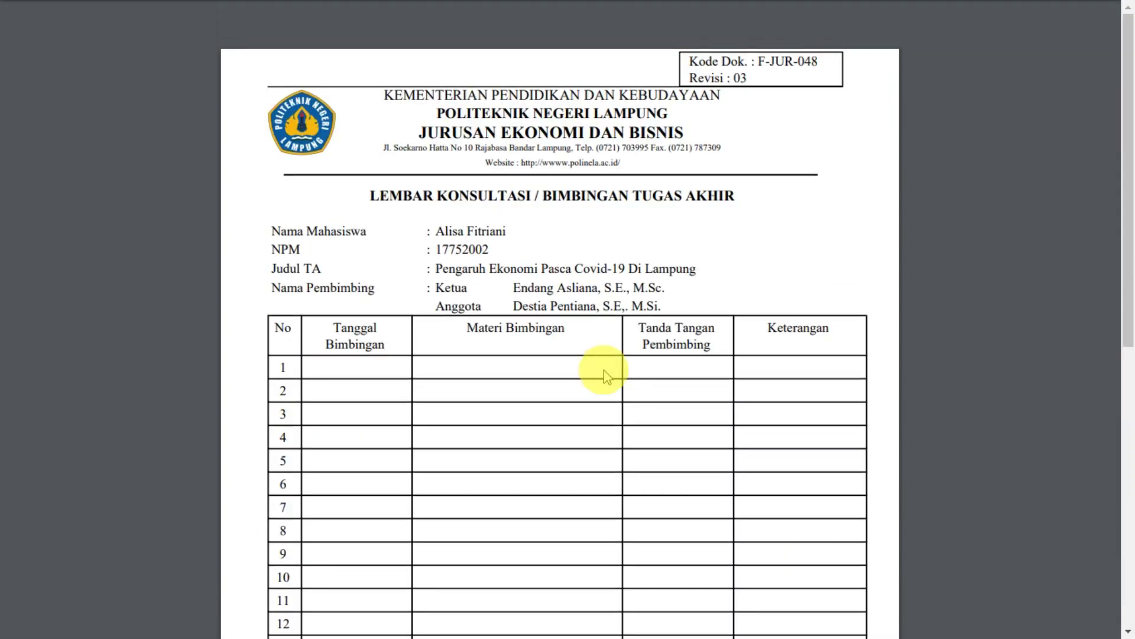
{"action": "scroll", "coordinate": [604, 370], "scroll_direction": "down", "scroll_amount": 9}
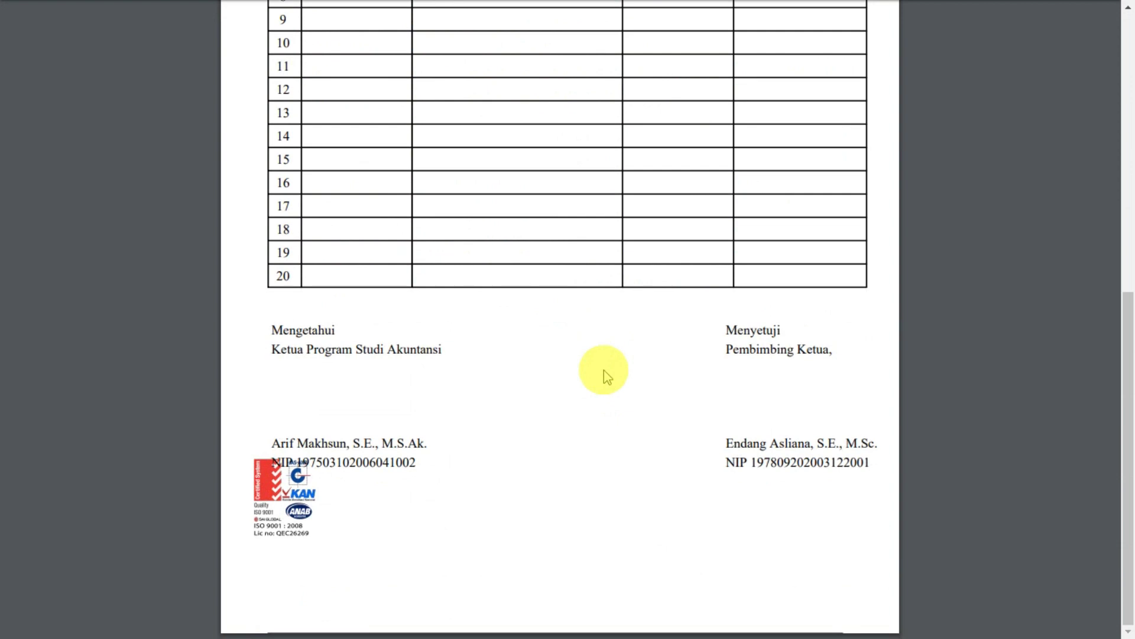
{"action": "scroll", "coordinate": [605, 370], "scroll_direction": "up", "scroll_amount": 10}
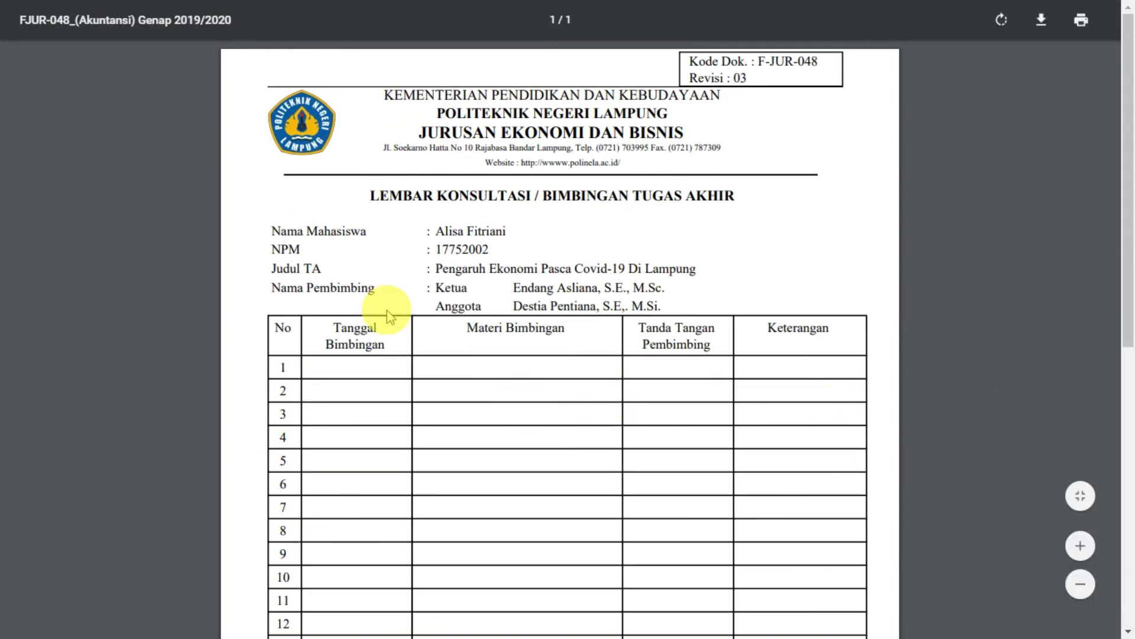
{"action": "key", "text": "Escape"}
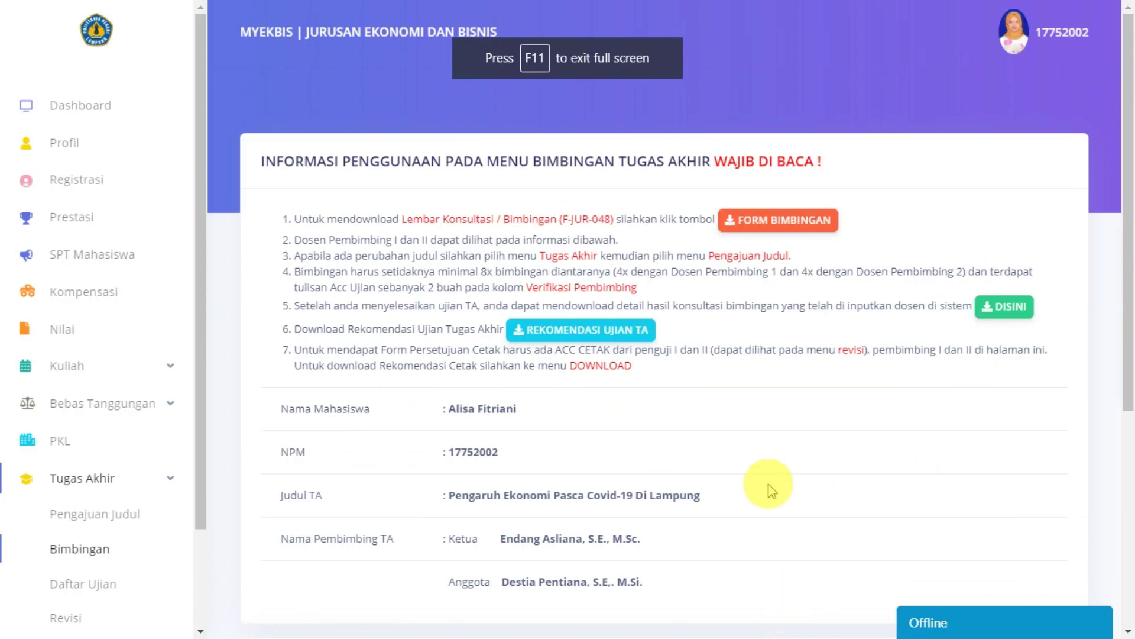
{"action": "scroll", "coordinate": [771, 490], "scroll_direction": "down", "scroll_amount": 6}
{"action": "scroll", "coordinate": [768, 487], "scroll_direction": "up", "scroll_amount": 6}
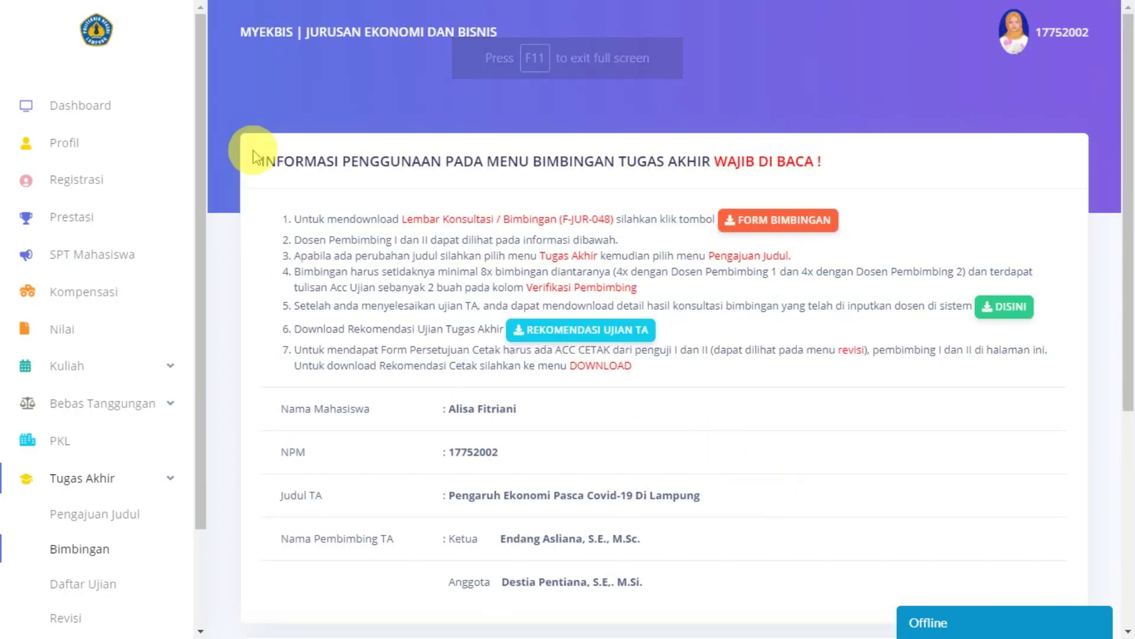
{"action": "left_click_drag", "start_coordinate": [261, 161], "coordinate": [854, 161]}
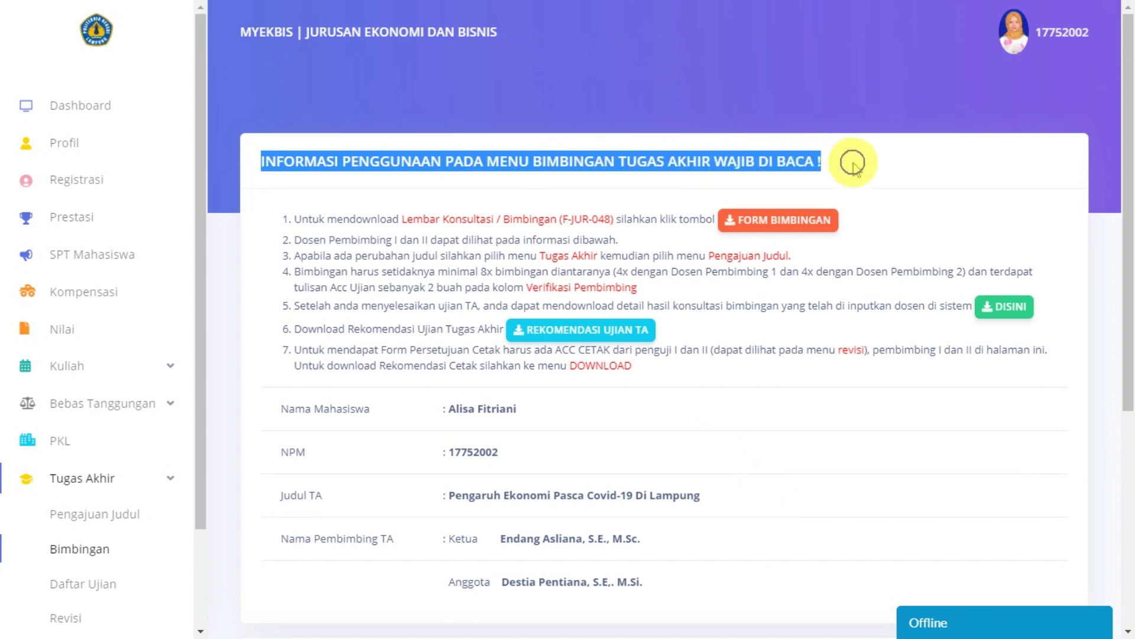
{"action": "left_click", "coordinate": [853, 165]}
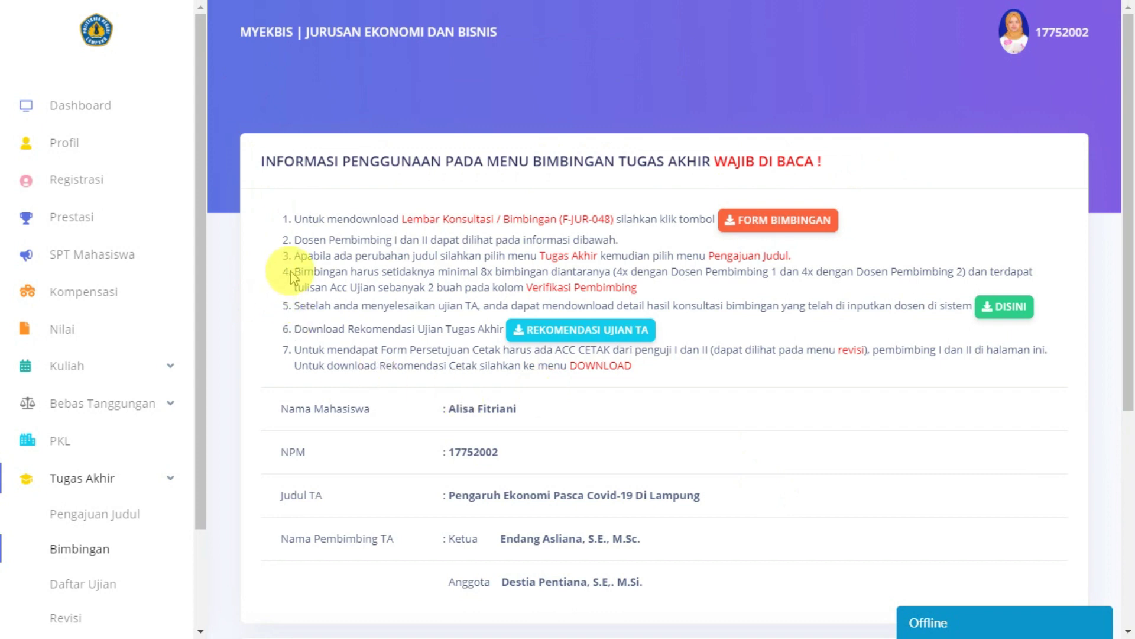
{"action": "left_click_drag", "start_coordinate": [294, 272], "coordinate": [595, 277]}
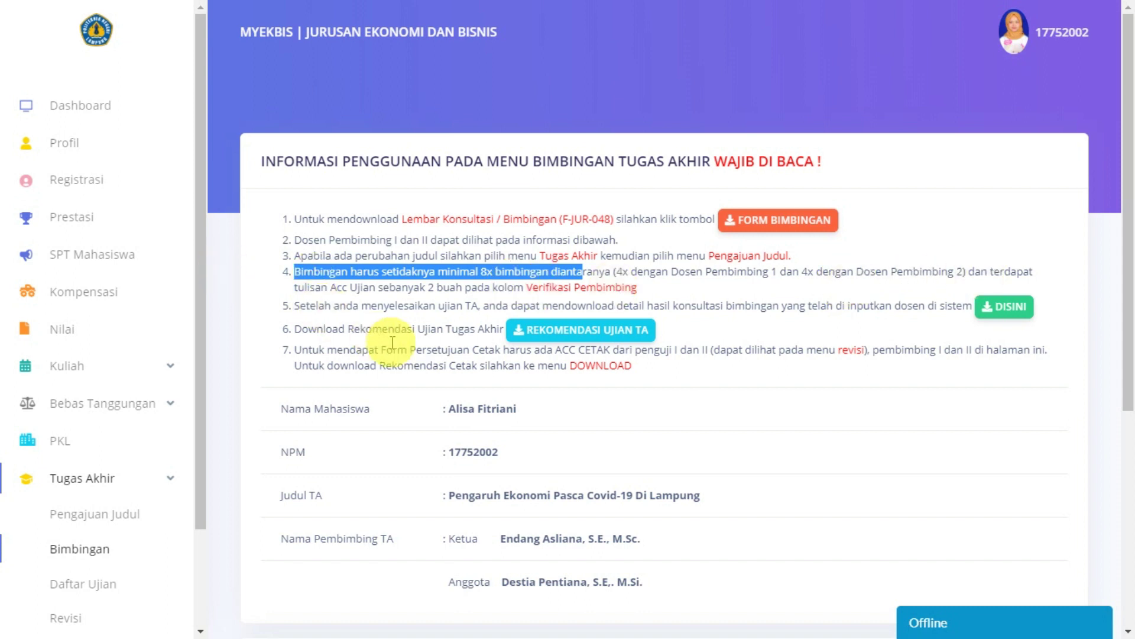
{"action": "scroll", "coordinate": [392, 343], "scroll_direction": "down", "scroll_amount": 3}
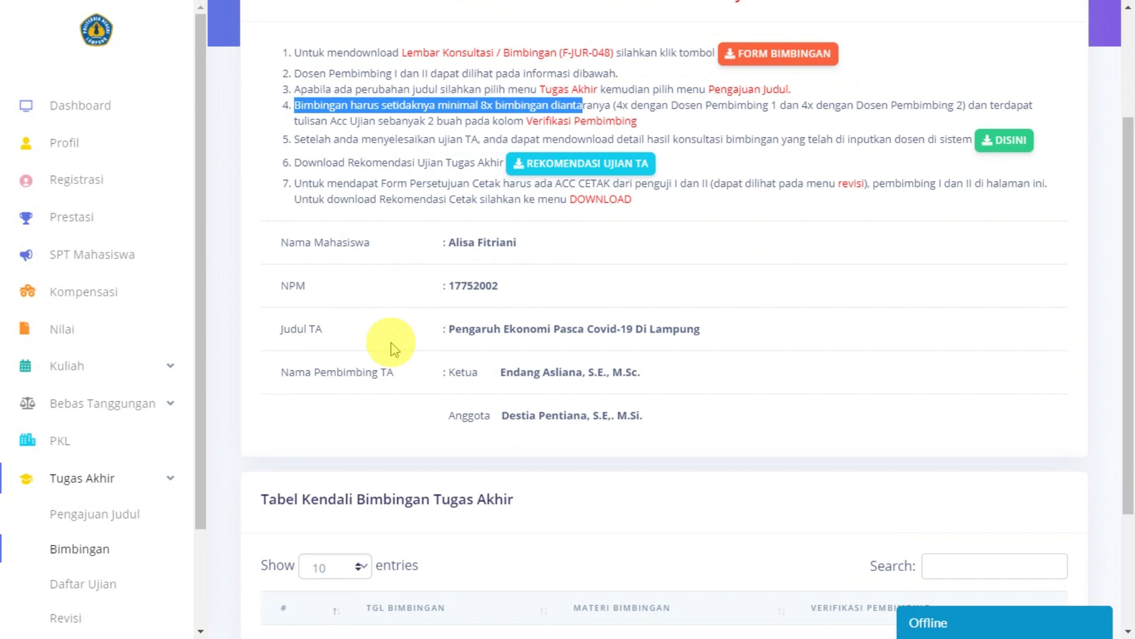
{"action": "scroll", "coordinate": [391, 342], "scroll_direction": "up", "scroll_amount": 3}
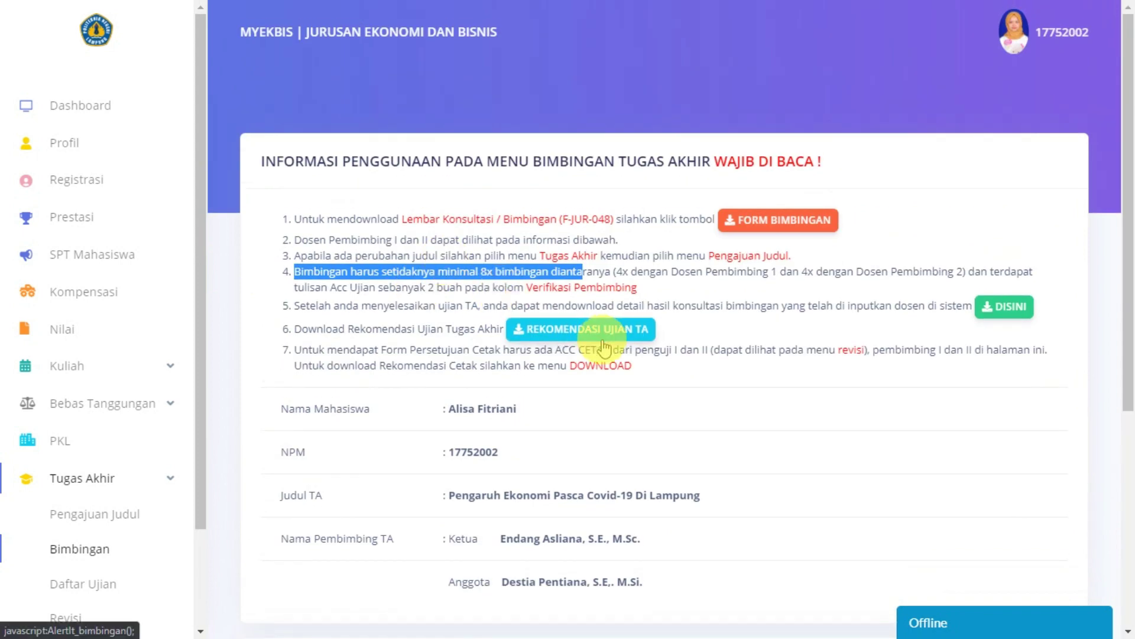
{"action": "scroll", "coordinate": [651, 414], "scroll_direction": "down", "scroll_amount": 1}
{"action": "scroll", "coordinate": [664, 454], "scroll_direction": "down", "scroll_amount": 4}
{"action": "scroll", "coordinate": [665, 454], "scroll_direction": "up", "scroll_amount": 5}
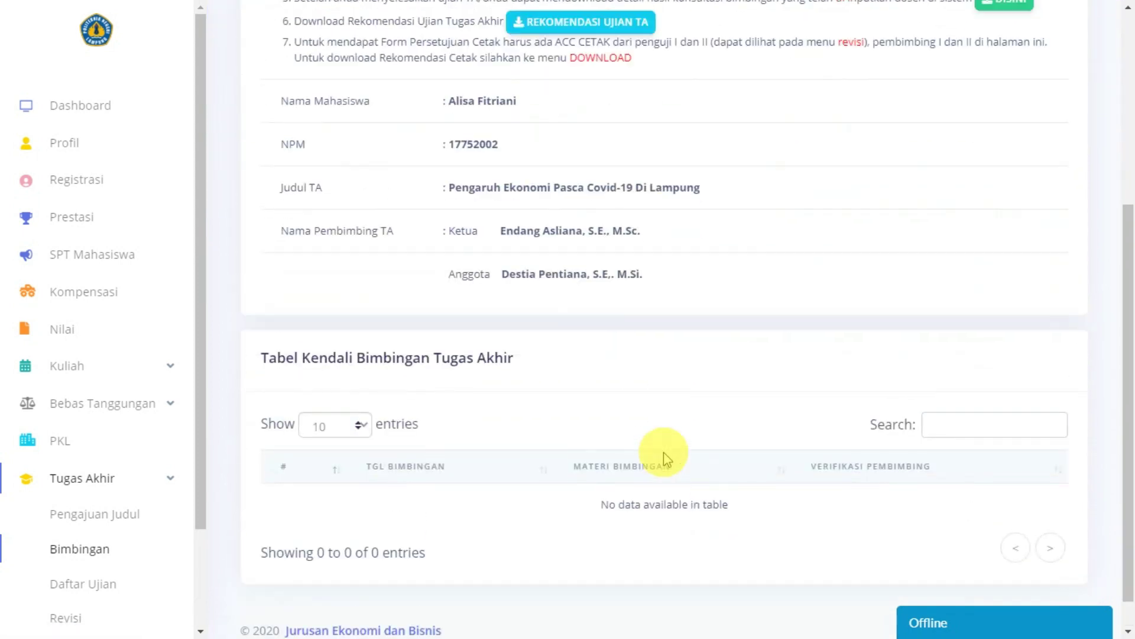
{"action": "left_click", "coordinate": [389, 283]}
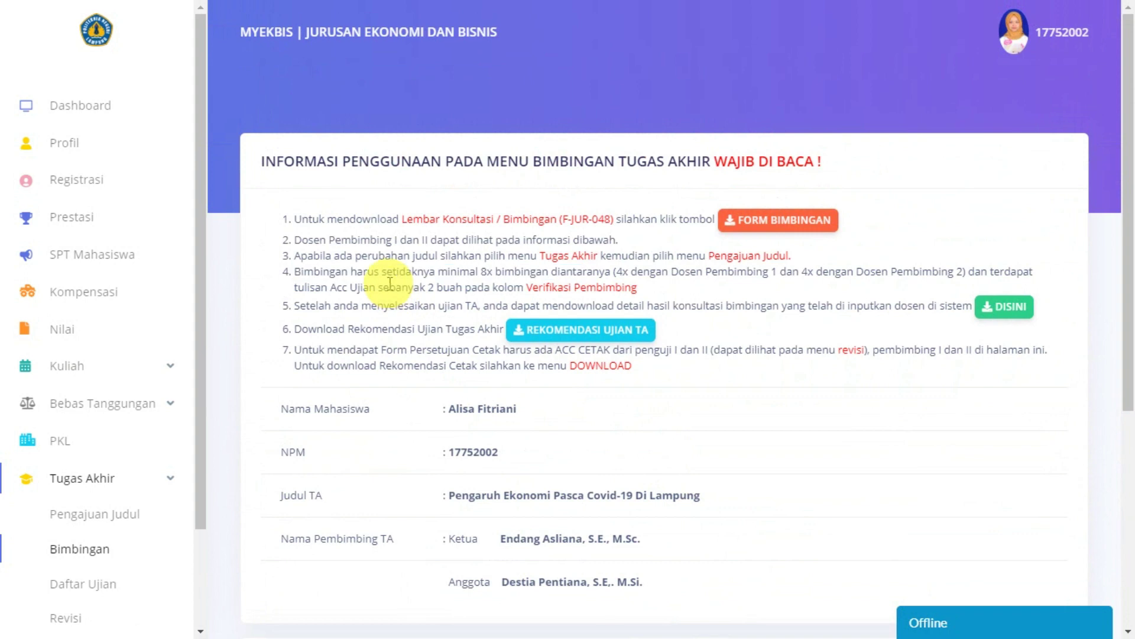
{"action": "left_click_drag", "start_coordinate": [439, 272], "coordinate": [480, 271]}
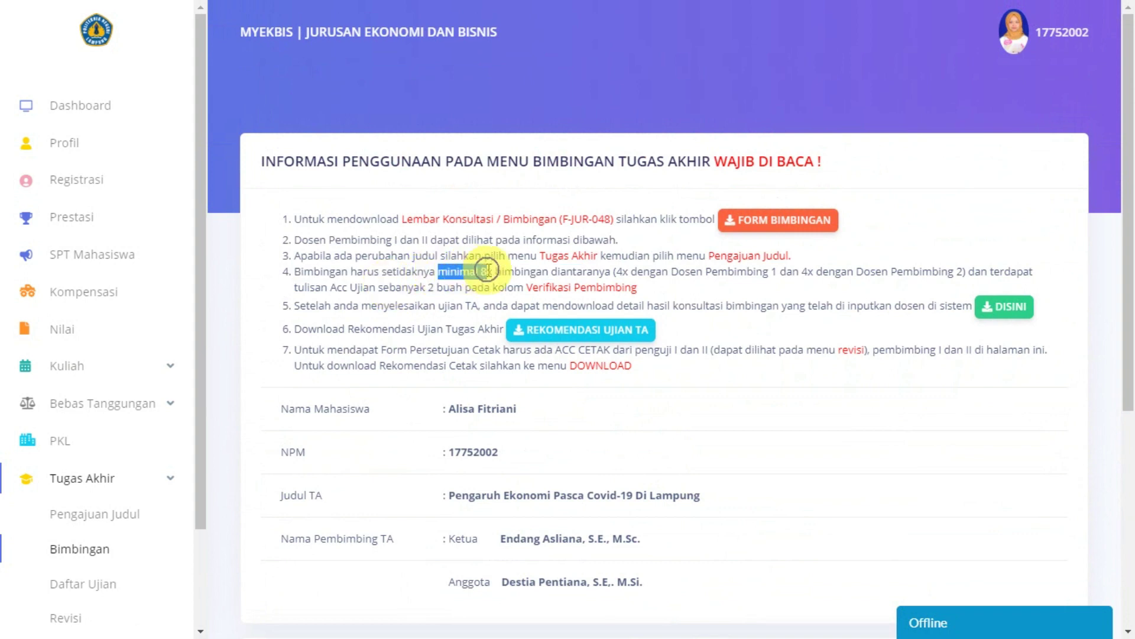
{"action": "left_click", "coordinate": [620, 276]}
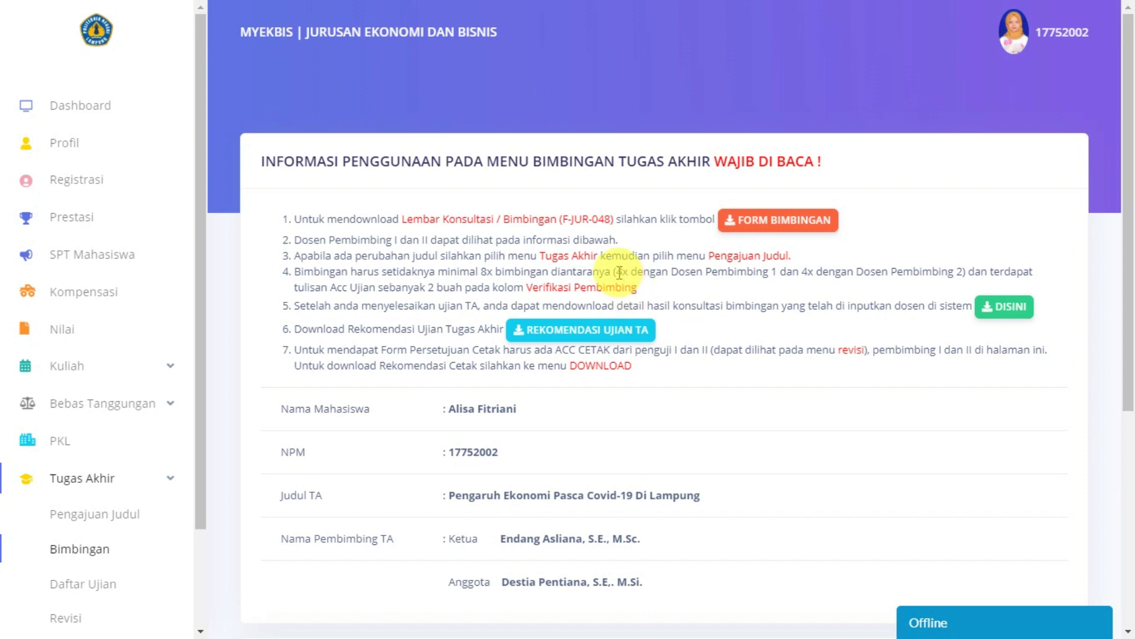
{"action": "left_click_drag", "start_coordinate": [619, 273], "coordinate": [770, 281]}
{"action": "left_click", "coordinate": [735, 279]}
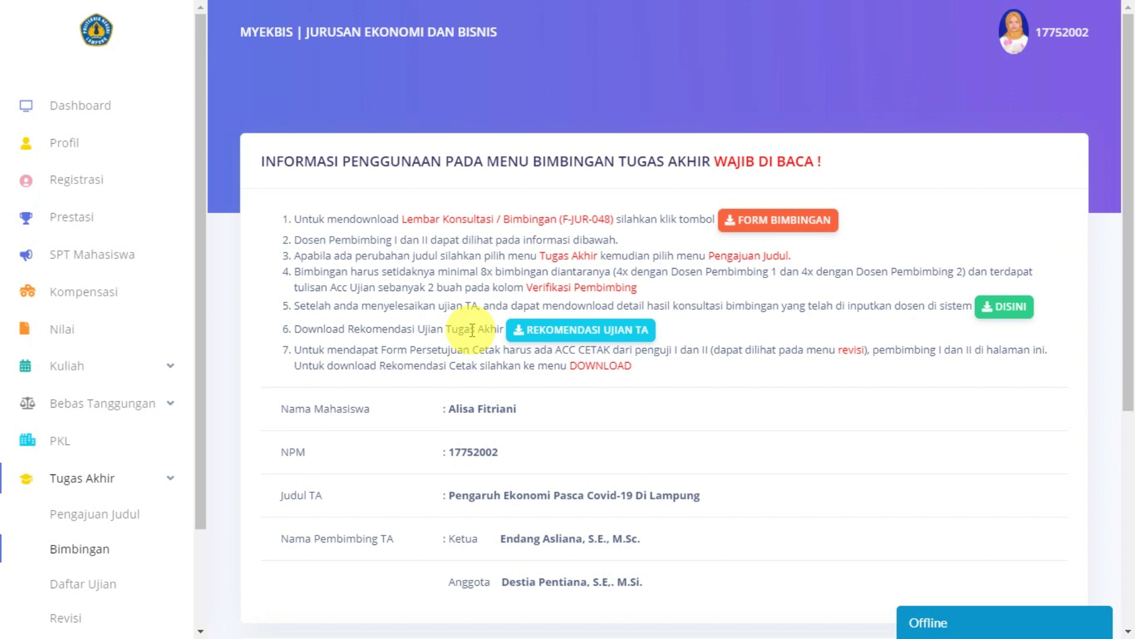
{"action": "scroll", "coordinate": [471, 330], "scroll_direction": "down", "scroll_amount": 6}
{"action": "scroll", "coordinate": [471, 329], "scroll_direction": "up", "scroll_amount": 6}
{"action": "scroll", "coordinate": [118, 453], "scroll_direction": "down", "scroll_amount": 2}
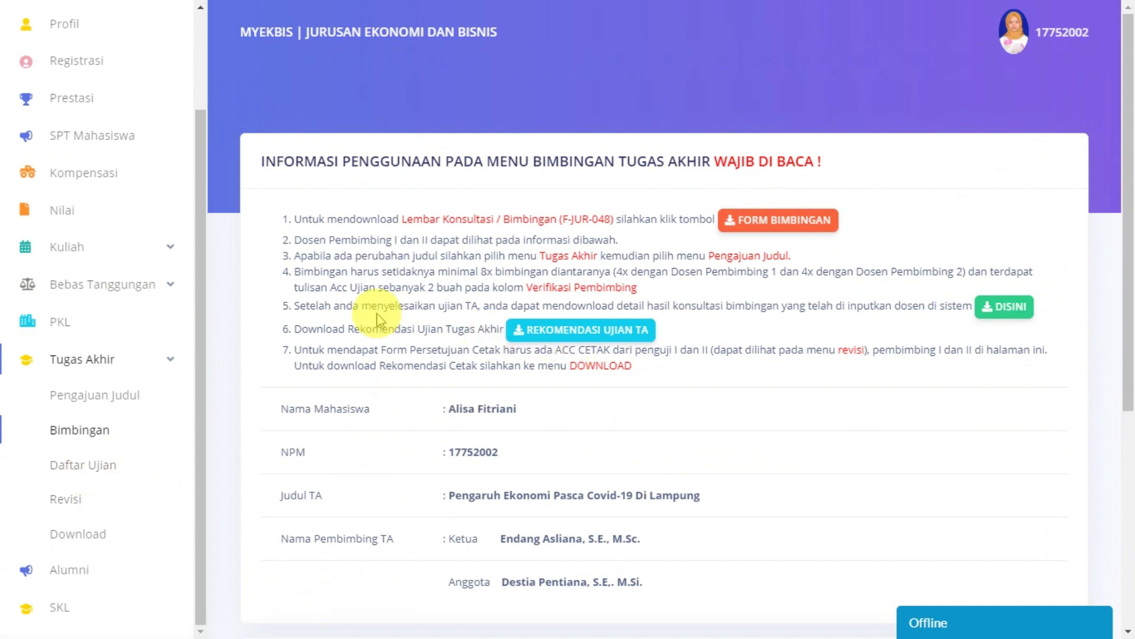
{"action": "left_click_drag", "start_coordinate": [330, 287], "coordinate": [376, 287]}
{"action": "left_click", "coordinate": [434, 288]}
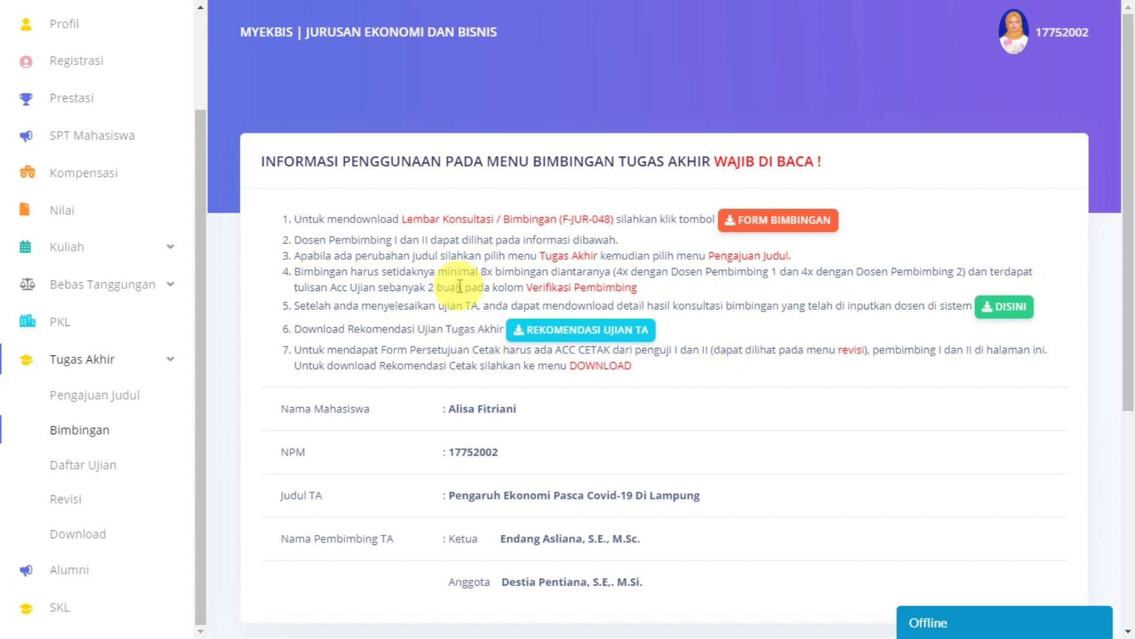
{"action": "left_click_drag", "start_coordinate": [330, 288], "coordinate": [374, 287]}
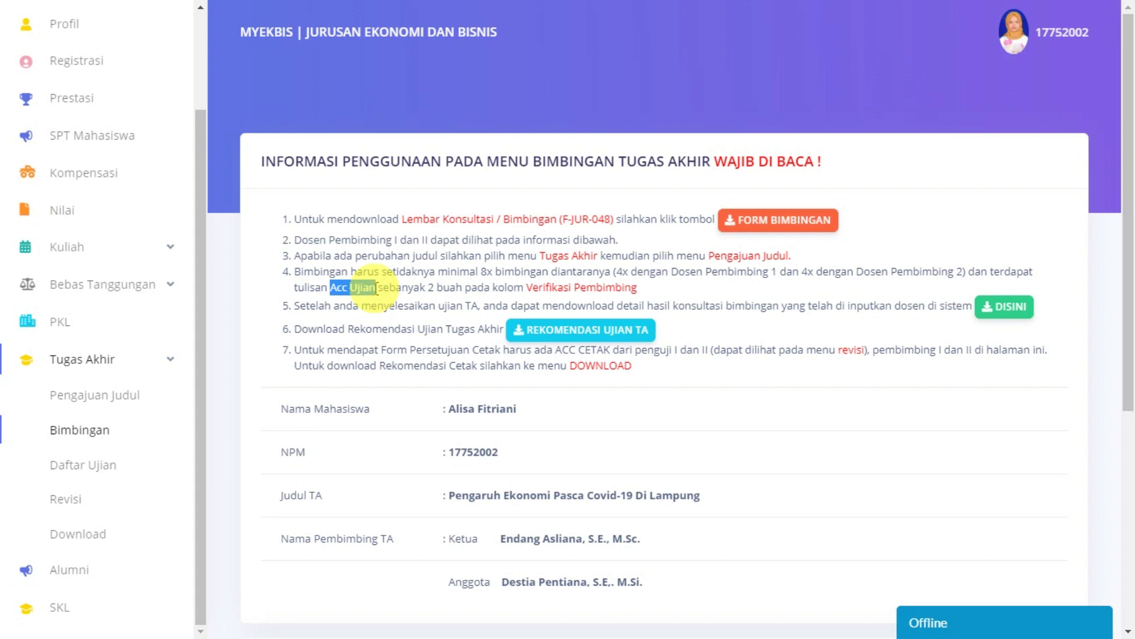
{"action": "left_click_drag", "start_coordinate": [526, 287], "coordinate": [637, 289]}
{"action": "scroll", "coordinate": [869, 413], "scroll_direction": "down", "scroll_amount": 5}
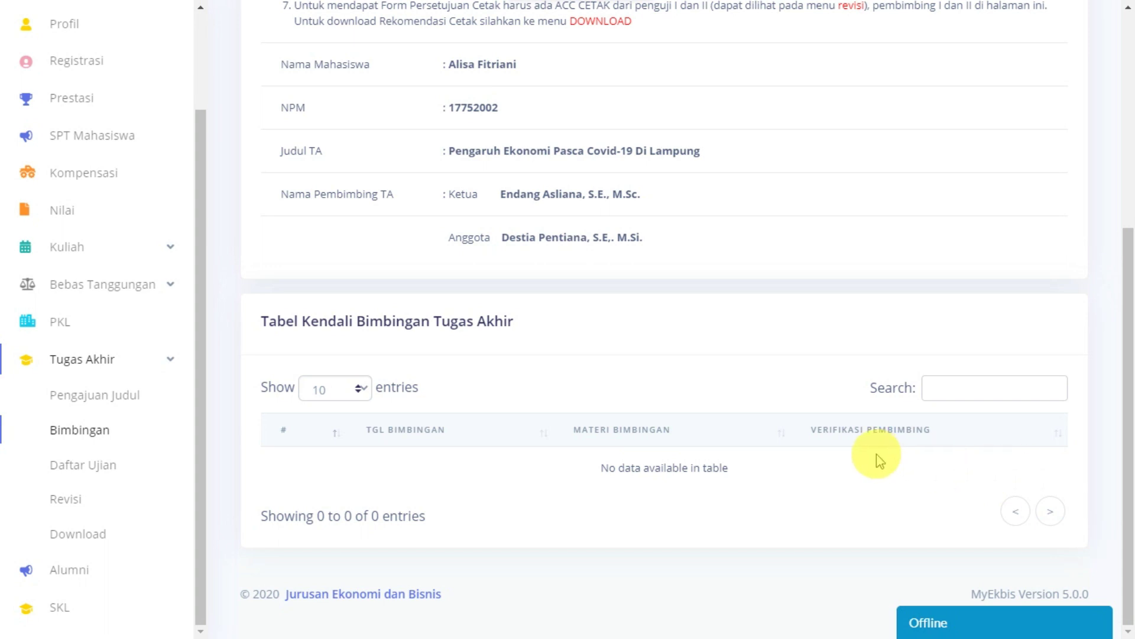
{"action": "scroll", "coordinate": [876, 453], "scroll_direction": "up", "scroll_amount": 5}
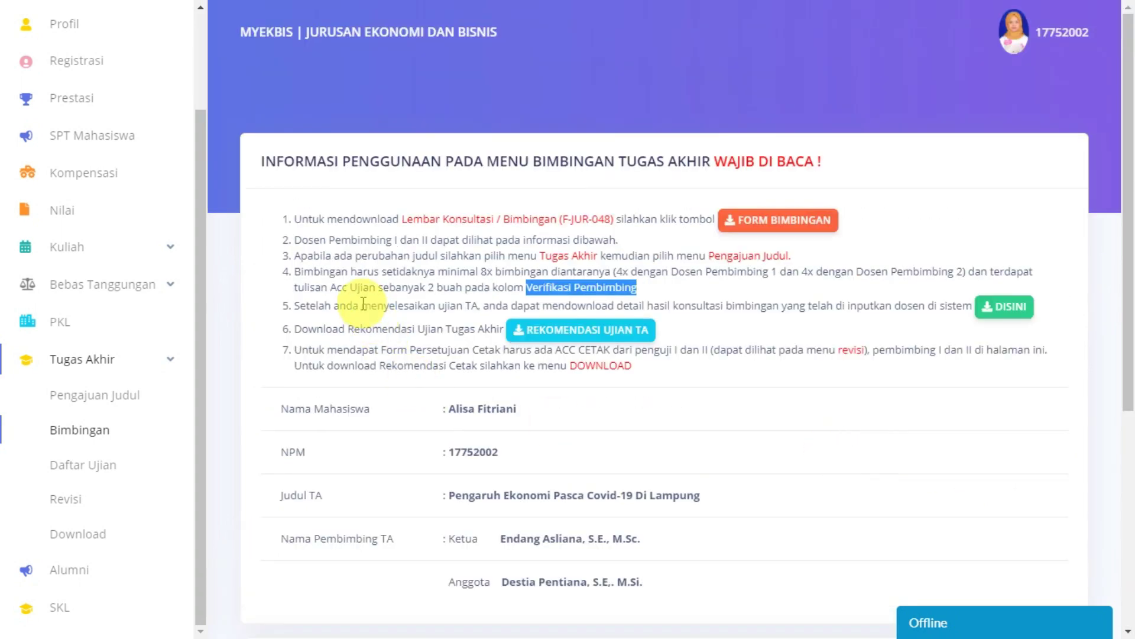
{"action": "left_click", "coordinate": [781, 461]}
Step: Scroll through the Tabel Kendali Bimbingan rows to check all ten sessions' dates and materials
{"action": "scroll", "coordinate": [750, 454], "scroll_direction": "down", "scroll_amount": 5}
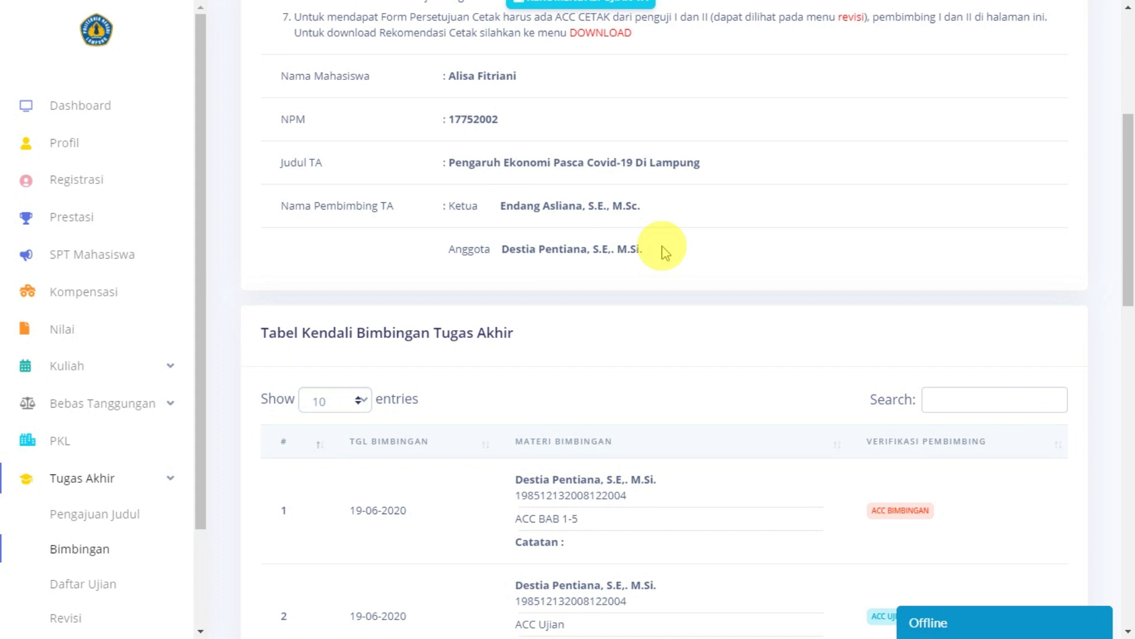
{"action": "scroll", "coordinate": [664, 253], "scroll_direction": "down", "scroll_amount": 1}
{"action": "scroll", "coordinate": [665, 252], "scroll_direction": "down", "scroll_amount": 1}
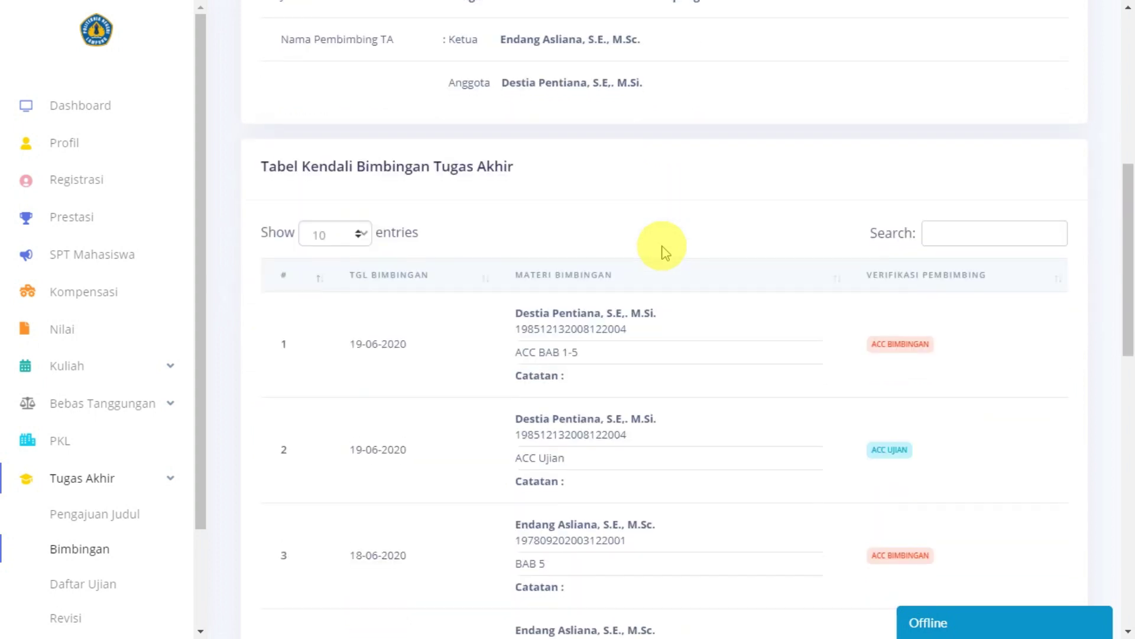
{"action": "scroll", "coordinate": [665, 253], "scroll_direction": "down", "scroll_amount": 2}
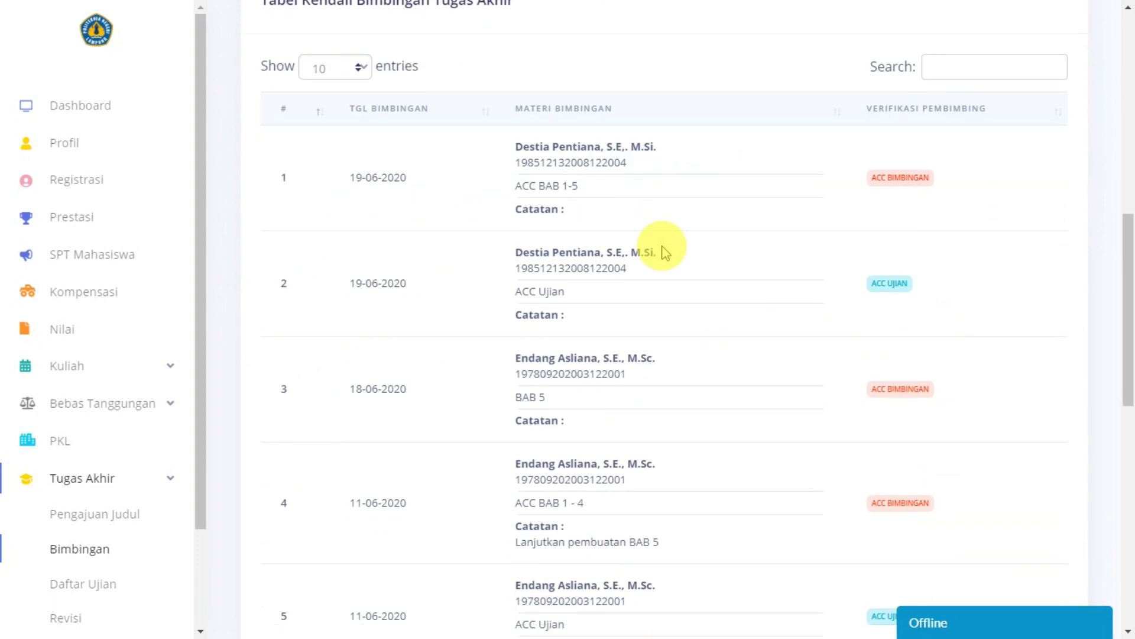
{"action": "scroll", "coordinate": [664, 252], "scroll_direction": "up", "scroll_amount": 1}
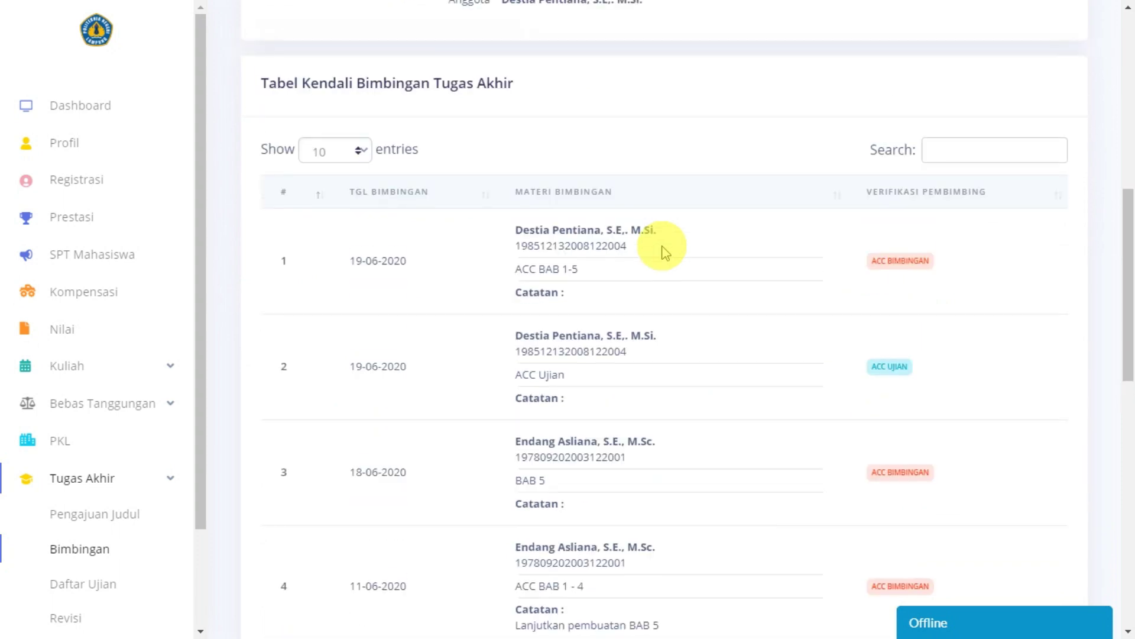
{"action": "scroll", "coordinate": [663, 248], "scroll_direction": "up", "scroll_amount": 1}
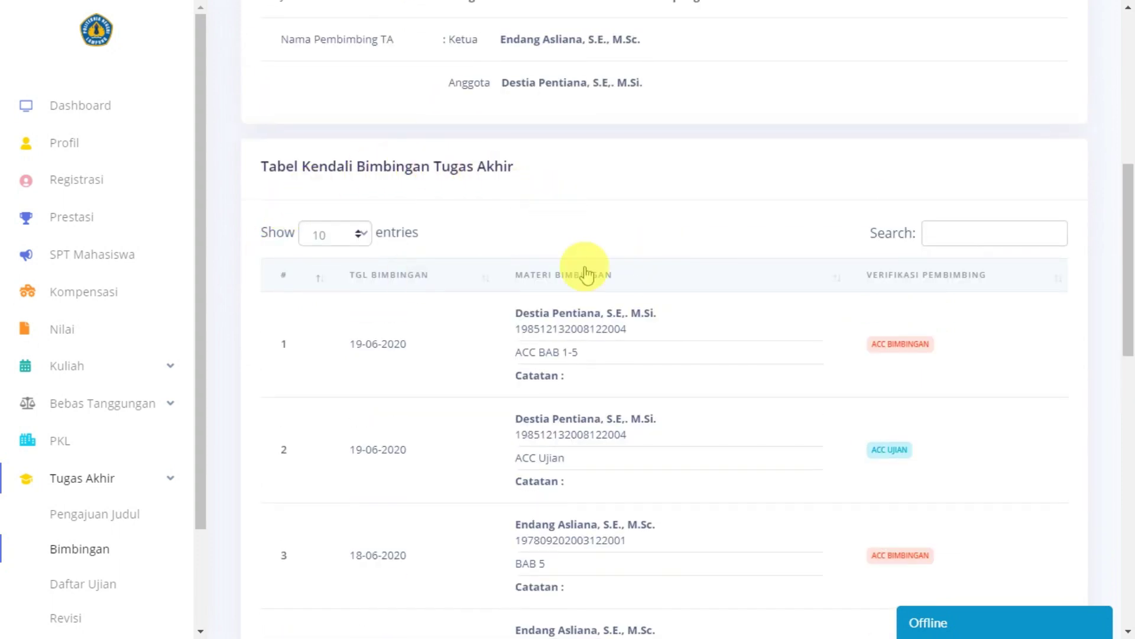
{"action": "scroll", "coordinate": [608, 333], "scroll_direction": "down", "scroll_amount": 1}
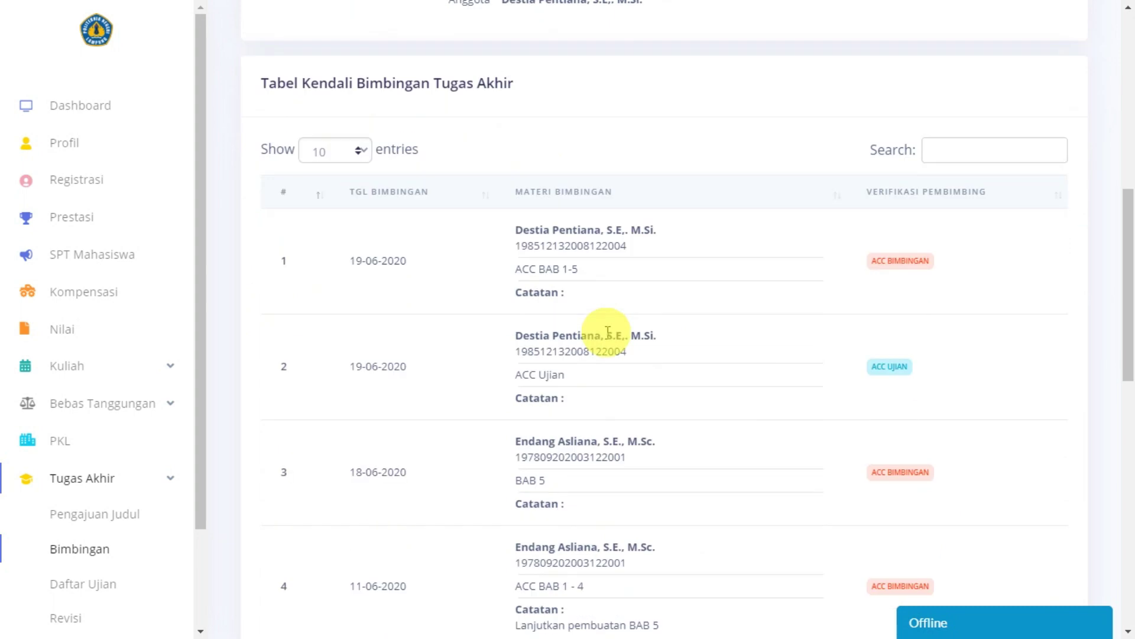
{"action": "scroll", "coordinate": [608, 332], "scroll_direction": "down", "scroll_amount": 8}
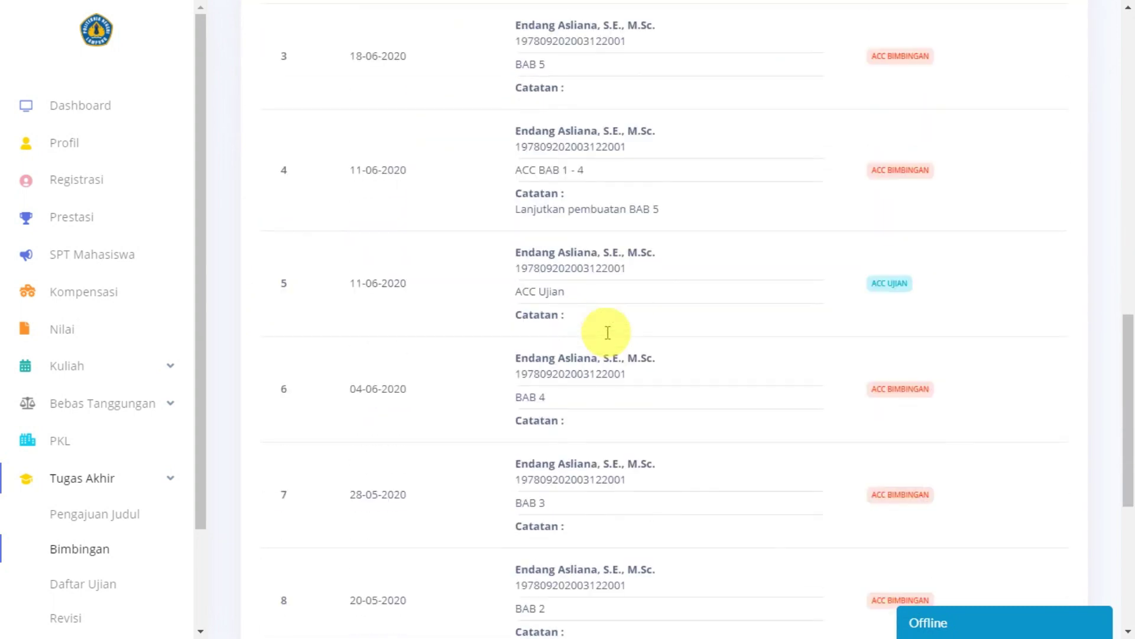
{"action": "scroll", "coordinate": [608, 332], "scroll_direction": "down", "scroll_amount": 2}
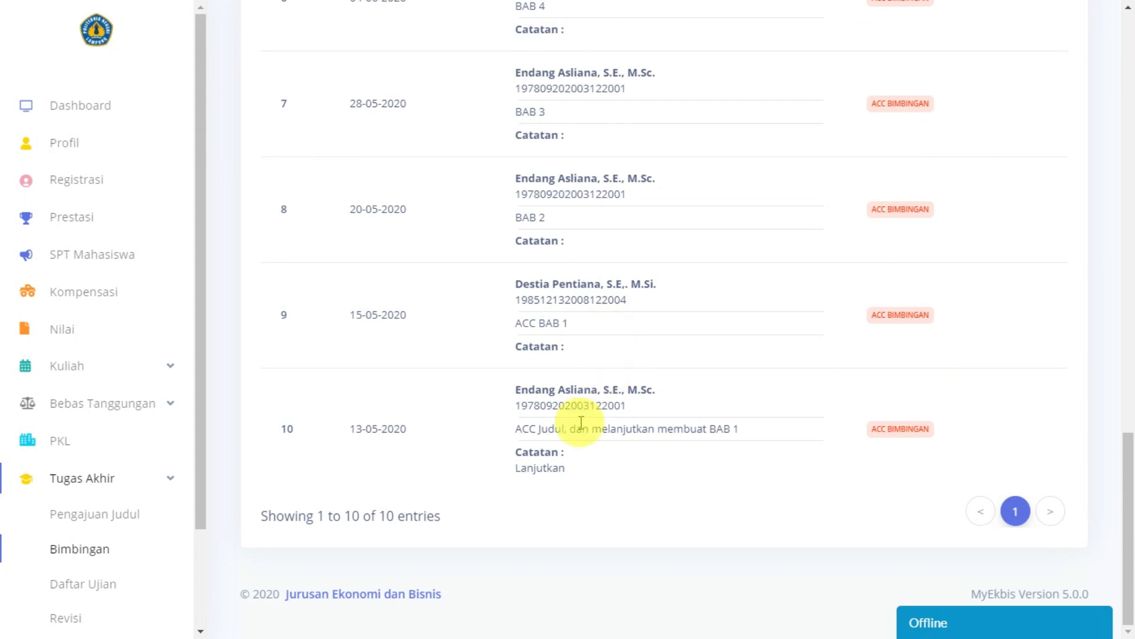
{"action": "scroll", "coordinate": [573, 438], "scroll_direction": "up", "scroll_amount": 2}
{"action": "scroll", "coordinate": [565, 453], "scroll_direction": "up", "scroll_amount": 10}
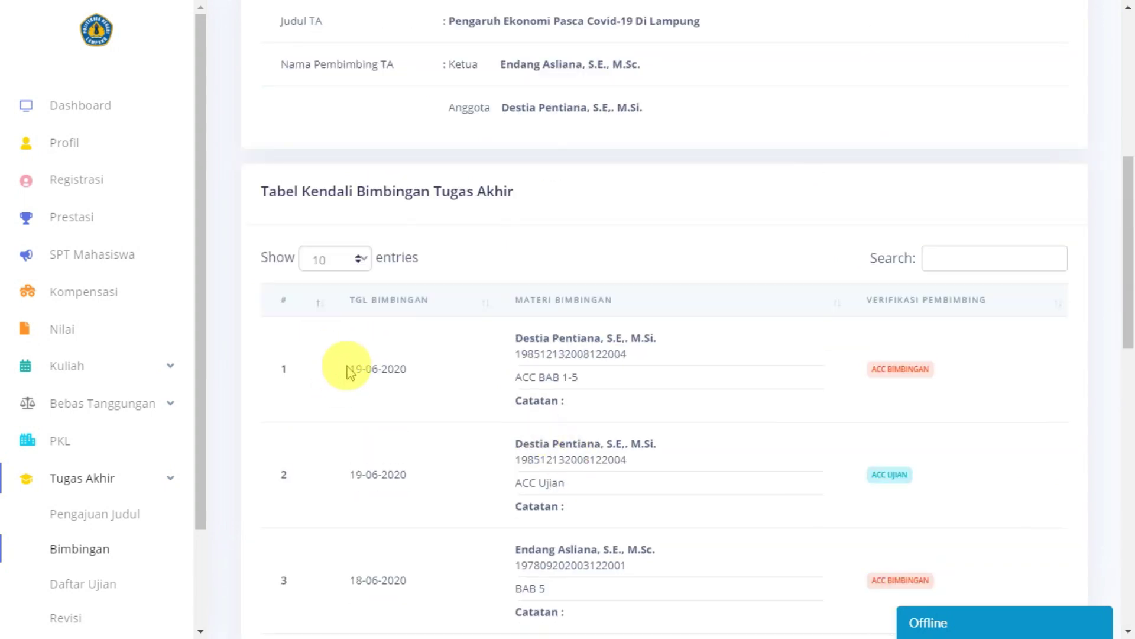
Step: Inspect row 1's date 19-06-2020, supervisor name, ACC BAB 1-5 material and ACC BIMBINGAN verification
{"action": "left_click_drag", "start_coordinate": [348, 371], "coordinate": [414, 370]}
{"action": "scroll", "coordinate": [441, 396], "scroll_direction": "up", "scroll_amount": 5}
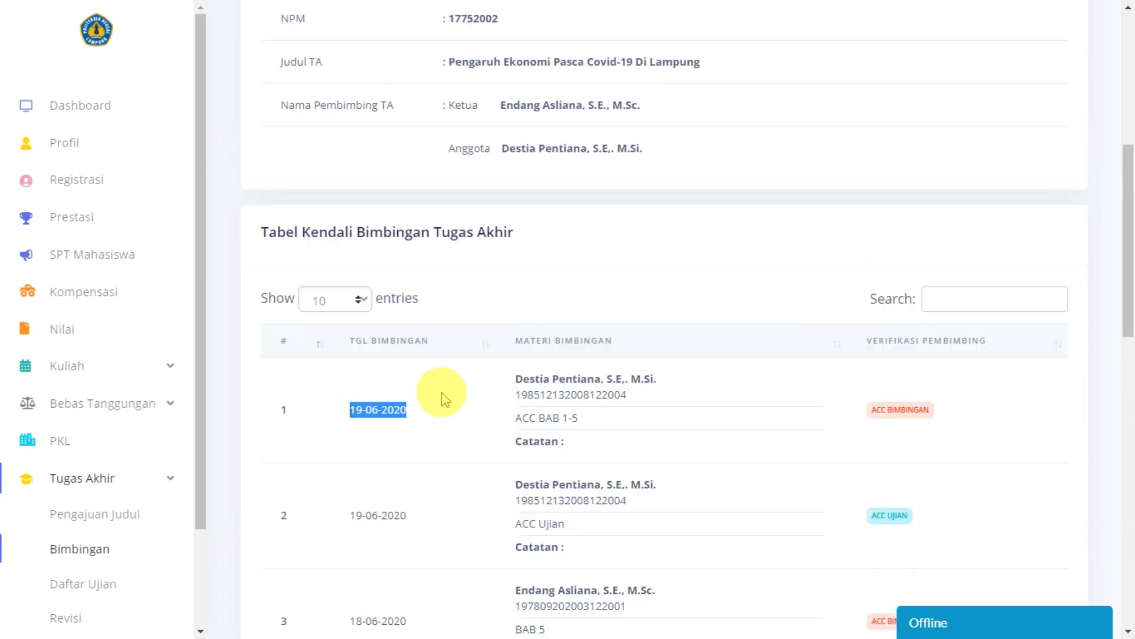
{"action": "scroll", "coordinate": [445, 397], "scroll_direction": "up", "scroll_amount": 2}
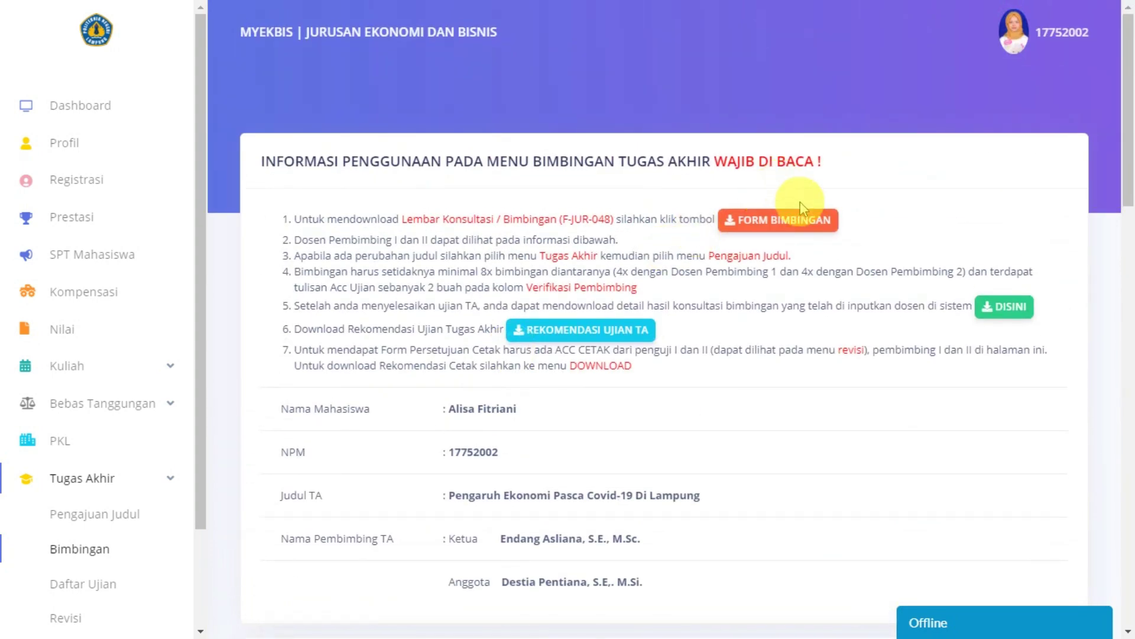
{"action": "scroll", "coordinate": [689, 332], "scroll_direction": "down", "scroll_amount": 7}
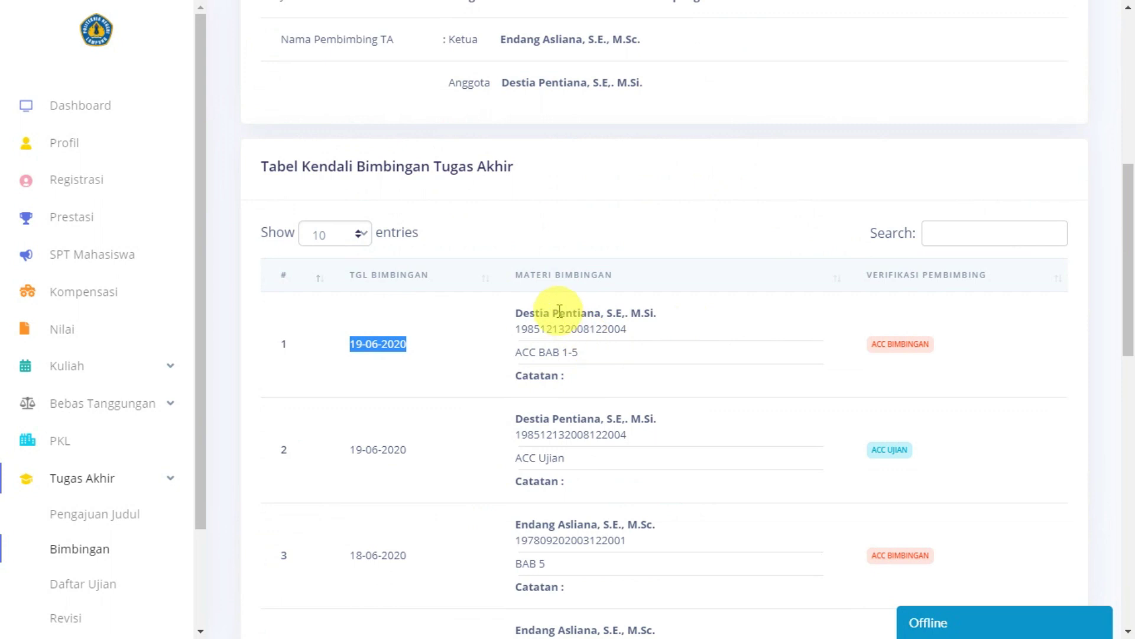
{"action": "left_click", "coordinate": [515, 314]}
{"action": "left_click_drag", "start_coordinate": [515, 313], "coordinate": [689, 310]}
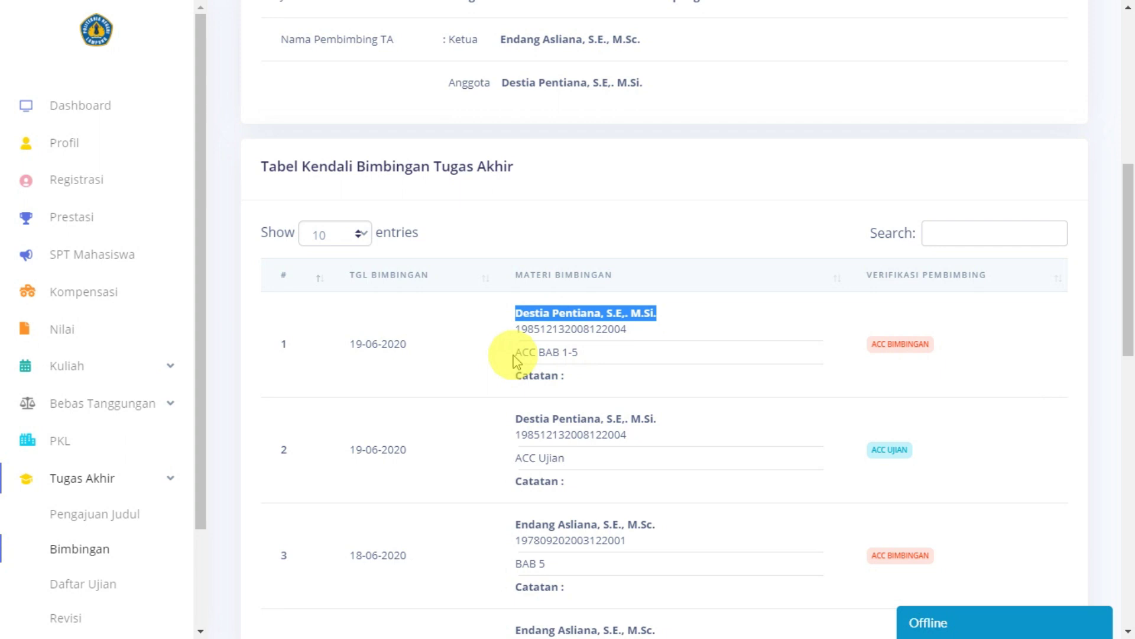
{"action": "left_click_drag", "start_coordinate": [514, 353], "coordinate": [613, 353]}
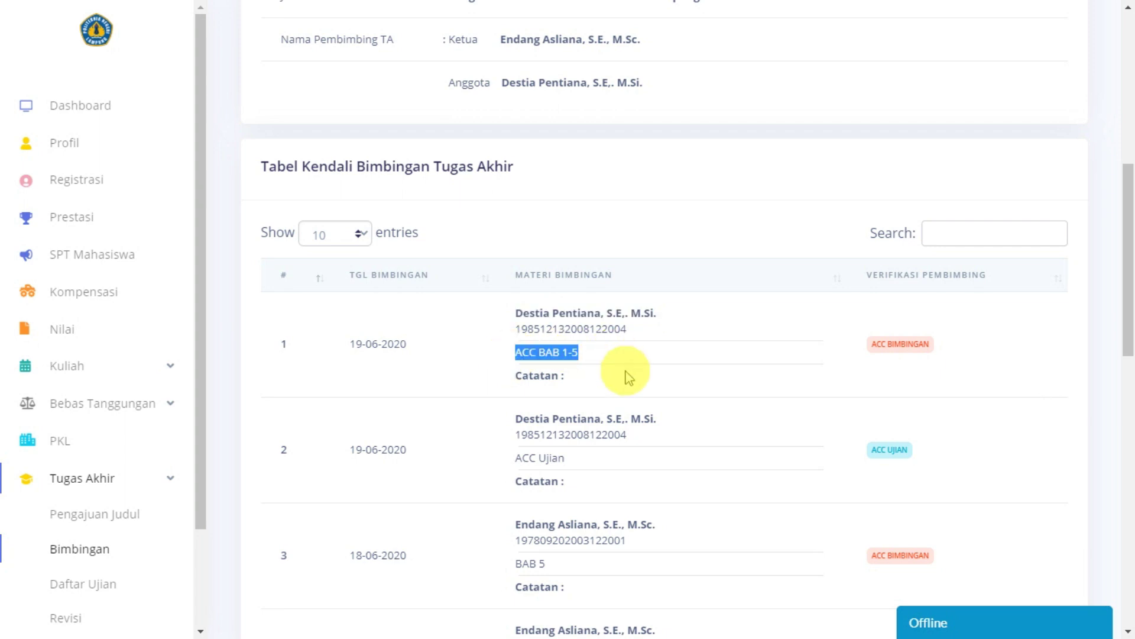
{"action": "left_click", "coordinate": [597, 389]}
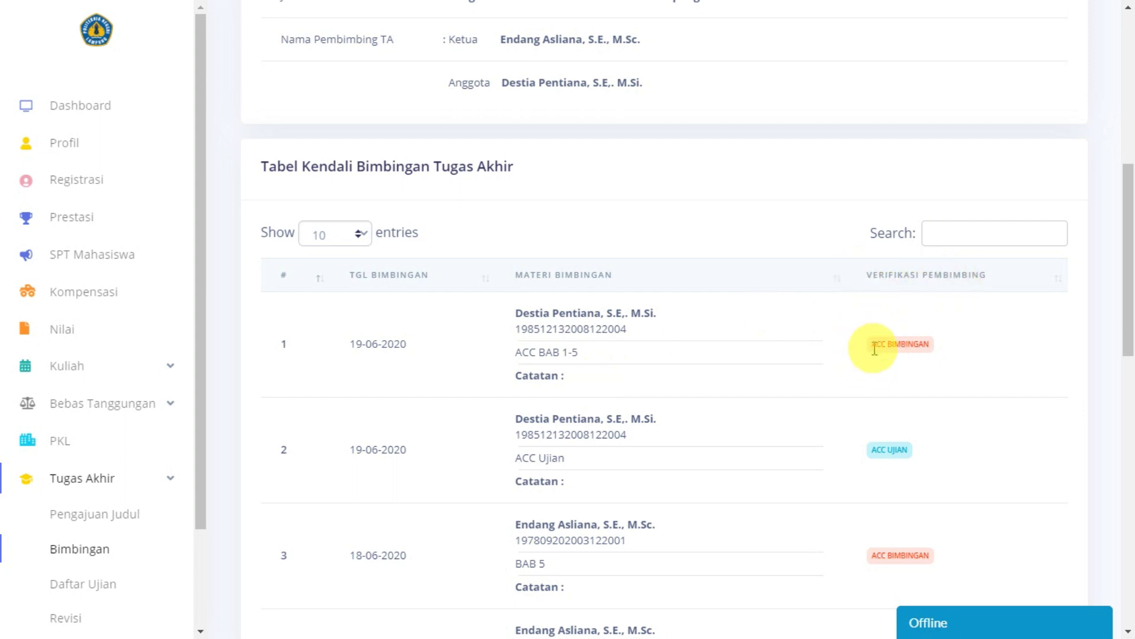
{"action": "left_click_drag", "start_coordinate": [873, 345], "coordinate": [984, 325]}
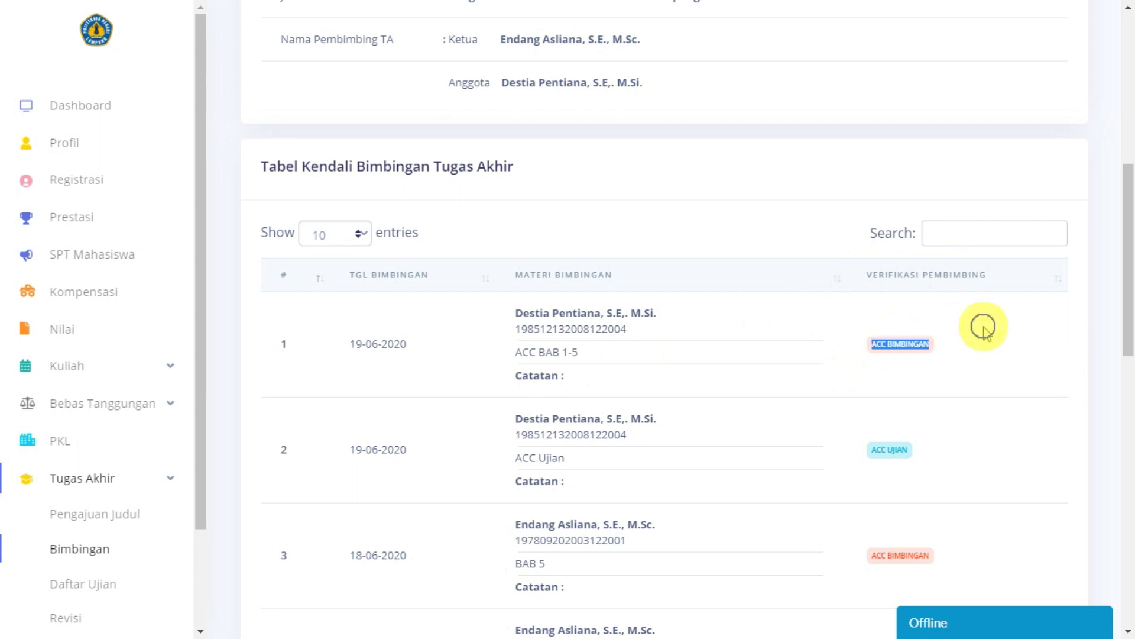
{"action": "left_click", "coordinate": [986, 382]}
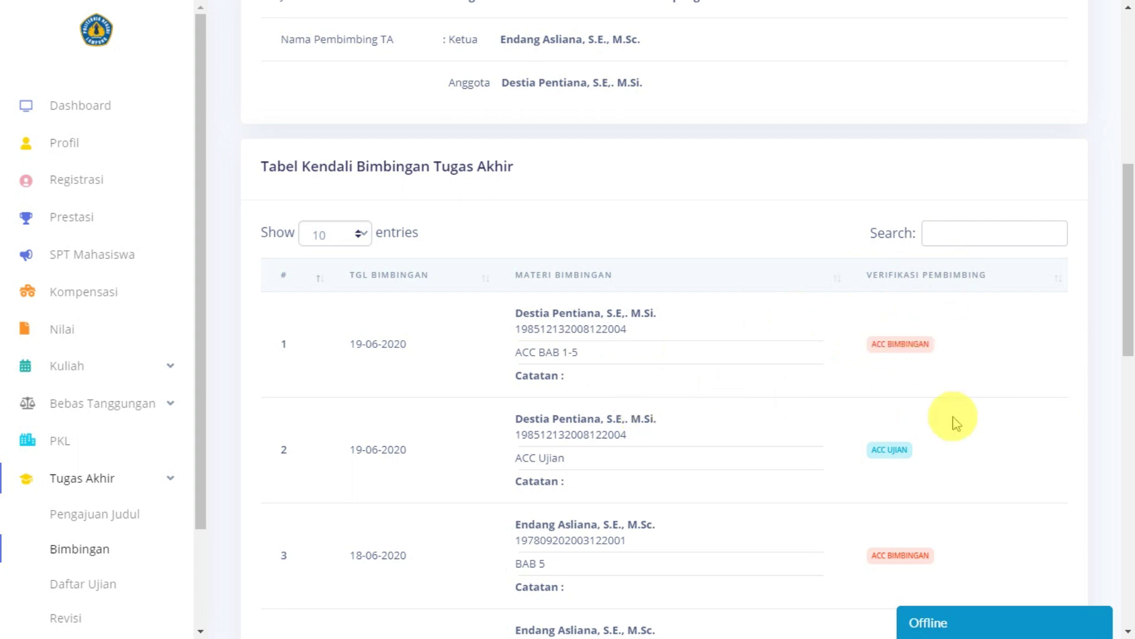
{"action": "scroll", "coordinate": [953, 417], "scroll_direction": "down", "scroll_amount": 2}
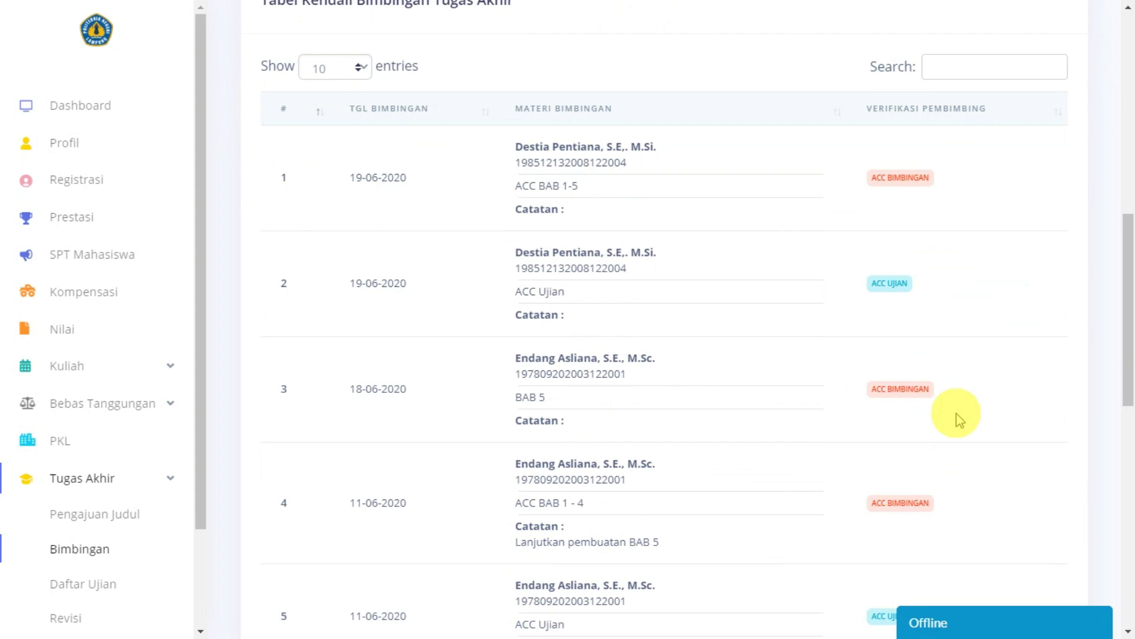
{"action": "scroll", "coordinate": [956, 412], "scroll_direction": "up", "scroll_amount": 8}
{"action": "scroll", "coordinate": [956, 413], "scroll_direction": "up", "scroll_amount": 3}
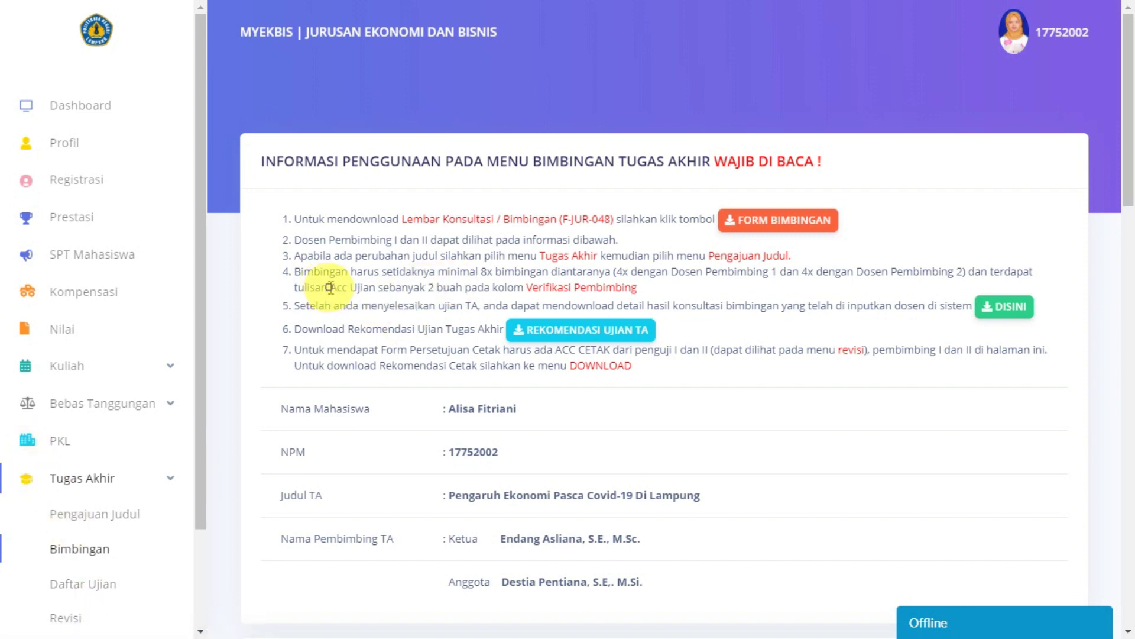
{"action": "left_click_drag", "start_coordinate": [330, 287], "coordinate": [372, 289]}
{"action": "left_click", "coordinate": [433, 288]}
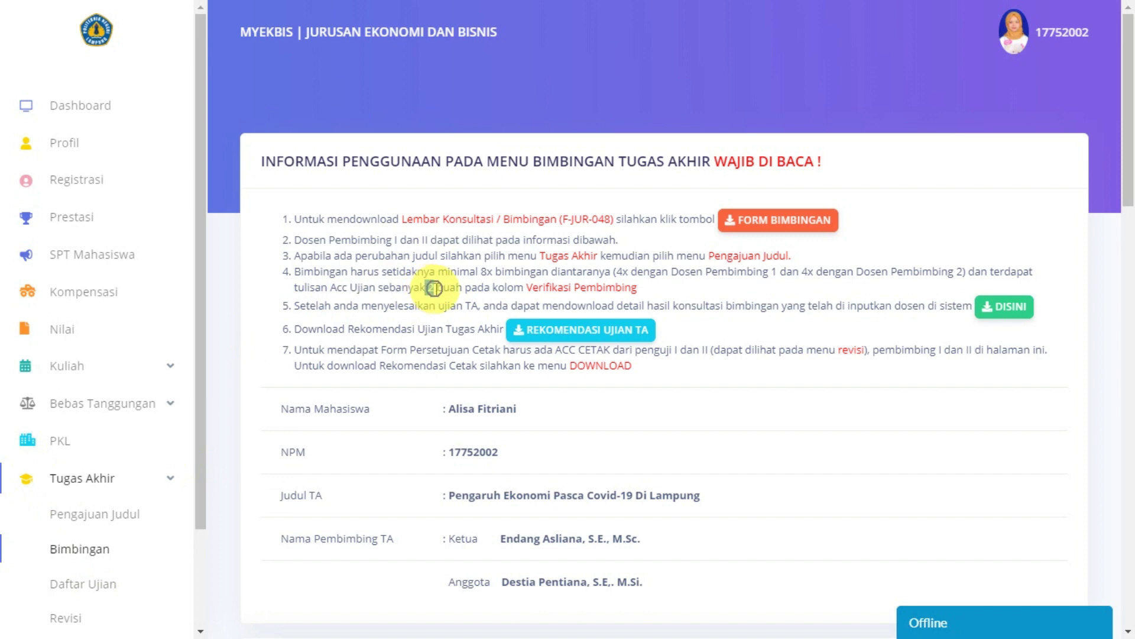
{"action": "scroll", "coordinate": [917, 398], "scroll_direction": "down", "scroll_amount": 8}
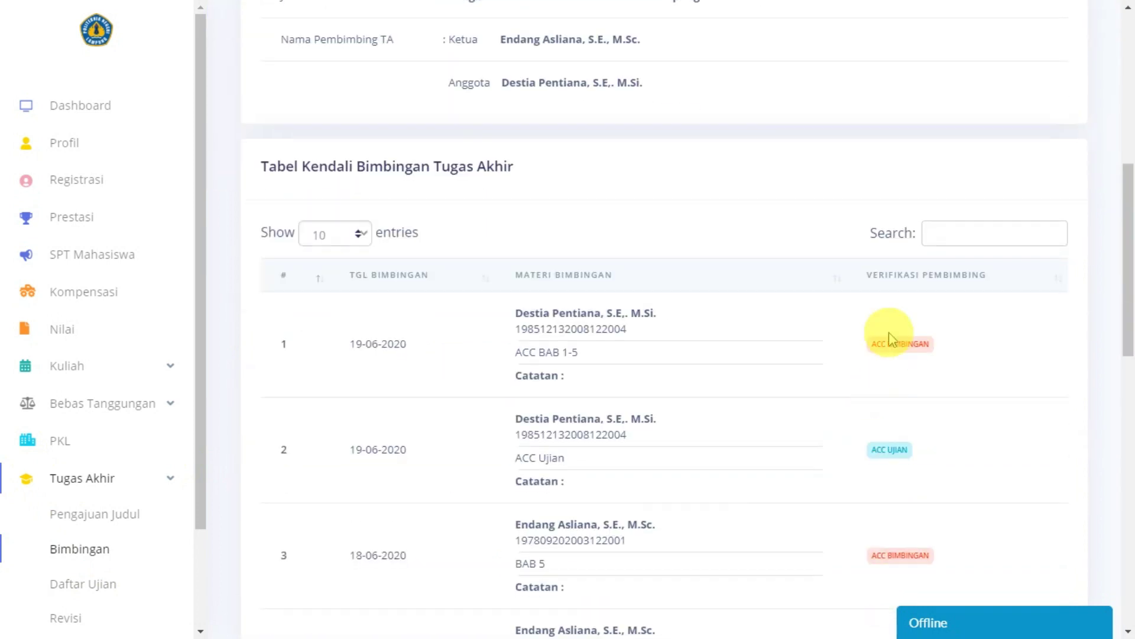
{"action": "scroll", "coordinate": [907, 302], "scroll_direction": "down", "scroll_amount": 1}
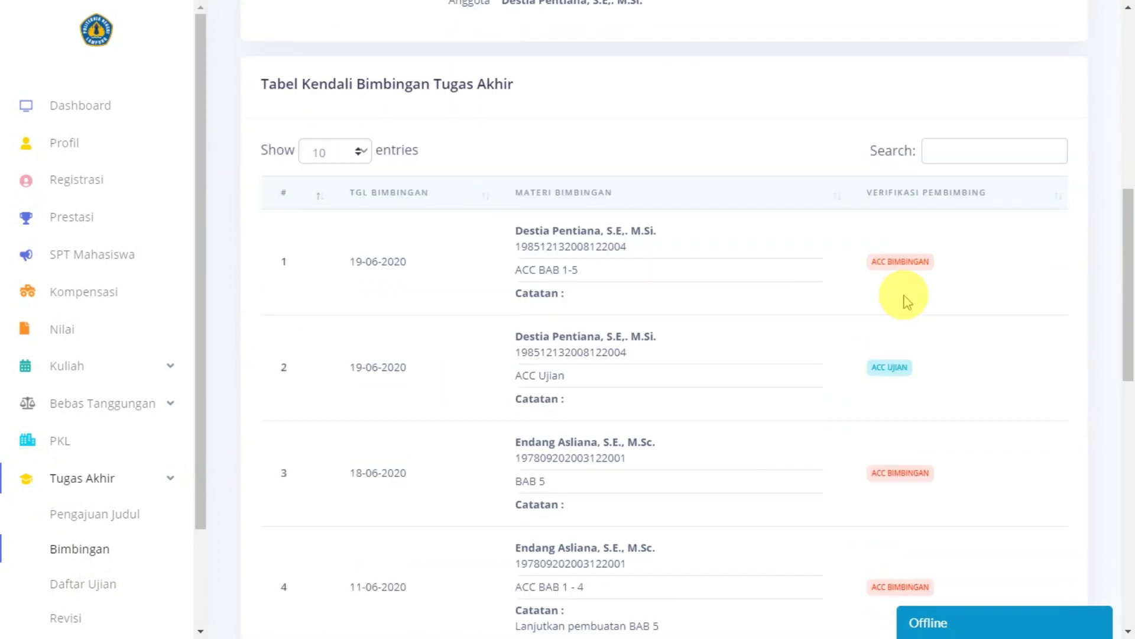
{"action": "left_click", "coordinate": [874, 367]}
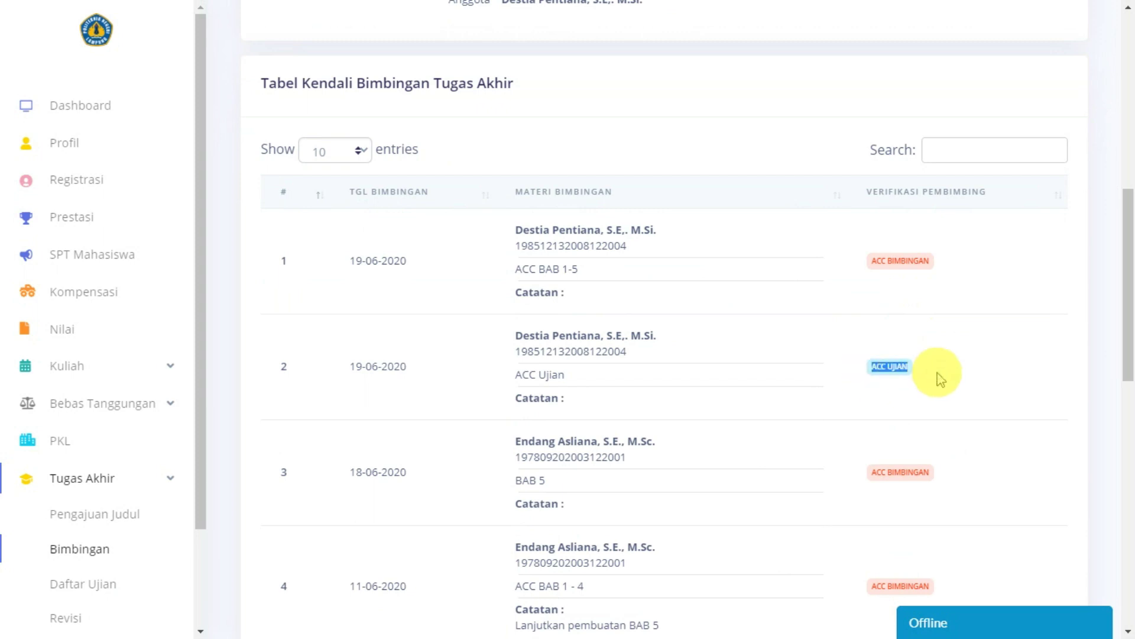
{"action": "scroll", "coordinate": [874, 368], "scroll_direction": "down", "scroll_amount": 6}
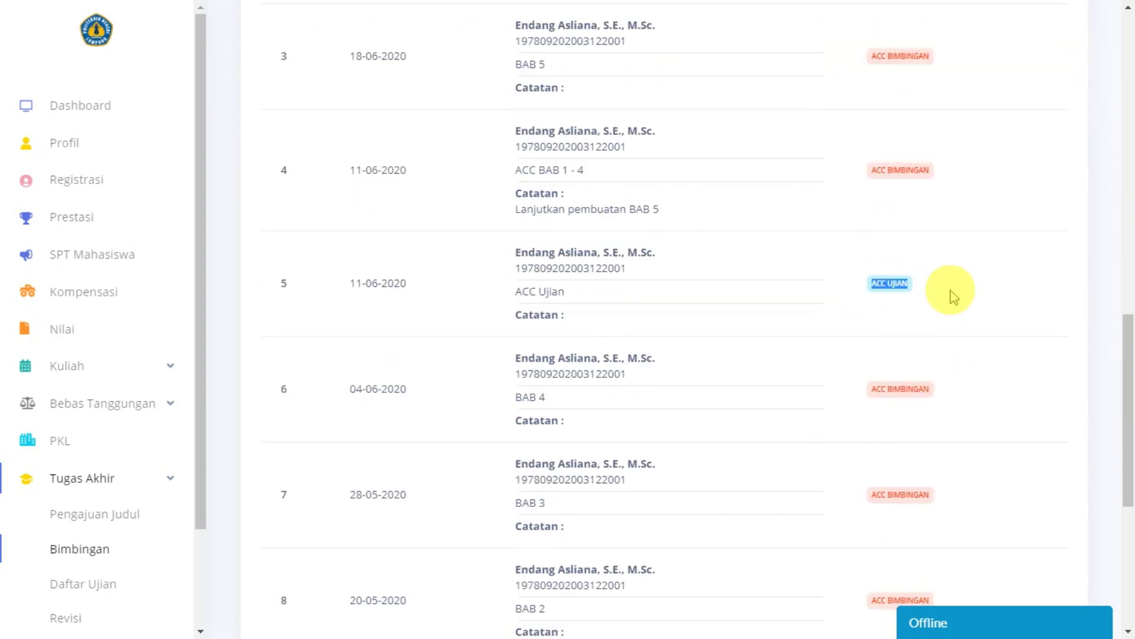
{"action": "scroll", "coordinate": [857, 435], "scroll_direction": "up", "scroll_amount": 7}
{"action": "scroll", "coordinate": [856, 438], "scroll_direction": "up", "scroll_amount": 3}
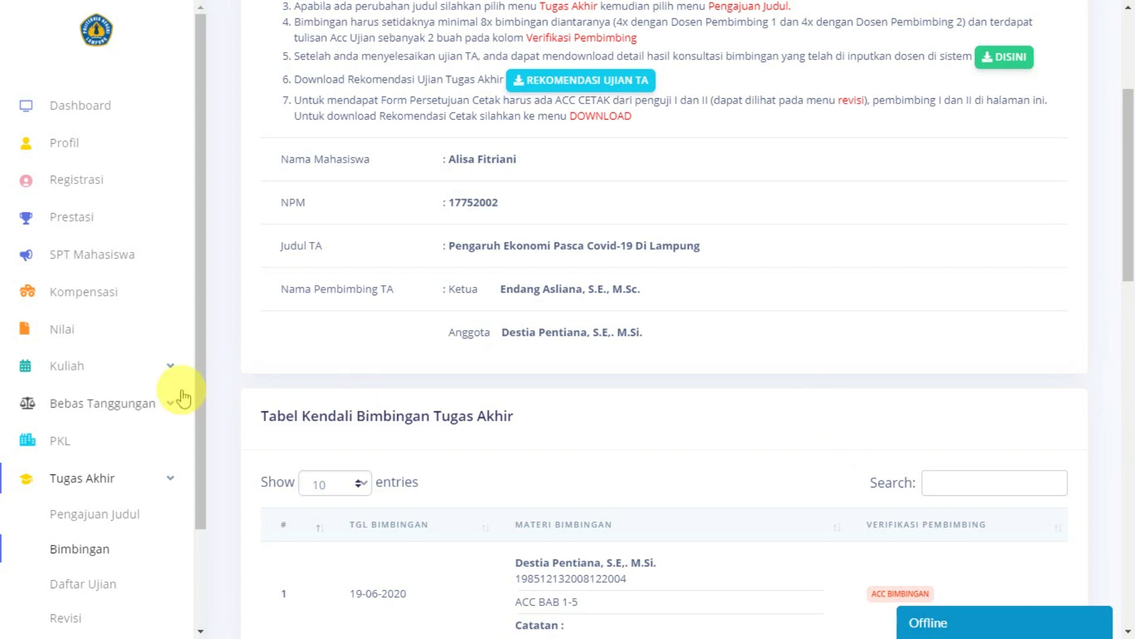
{"action": "scroll", "coordinate": [83, 532], "scroll_direction": "down", "scroll_amount": 2}
{"action": "scroll", "coordinate": [671, 347], "scroll_direction": "up", "scroll_amount": 4}
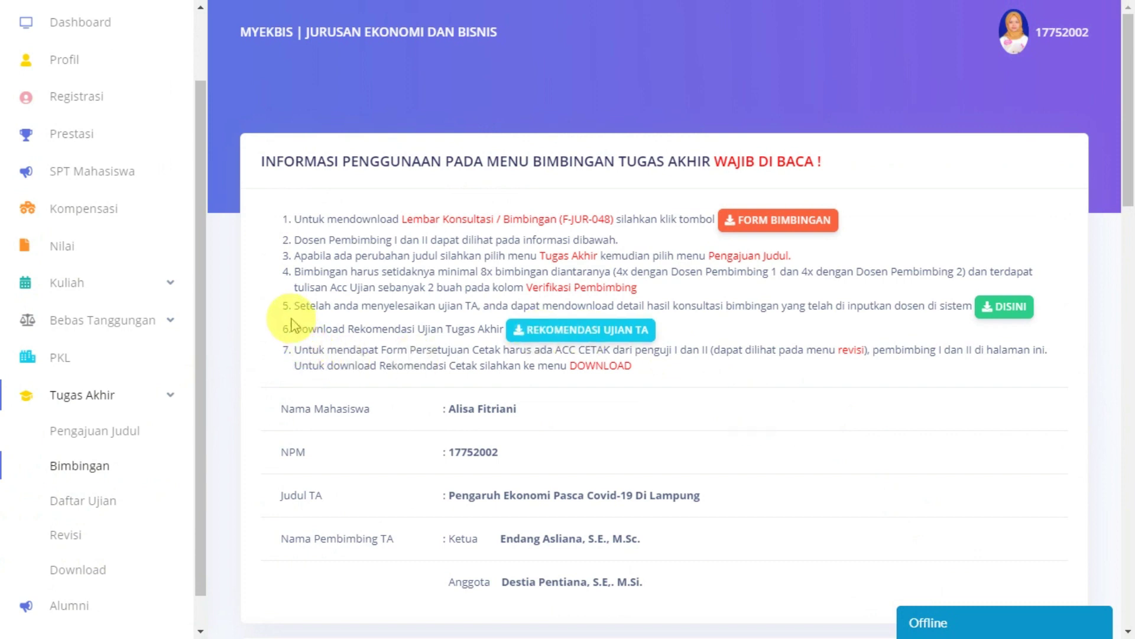
{"action": "left_click_drag", "start_coordinate": [294, 303], "coordinate": [956, 305]}
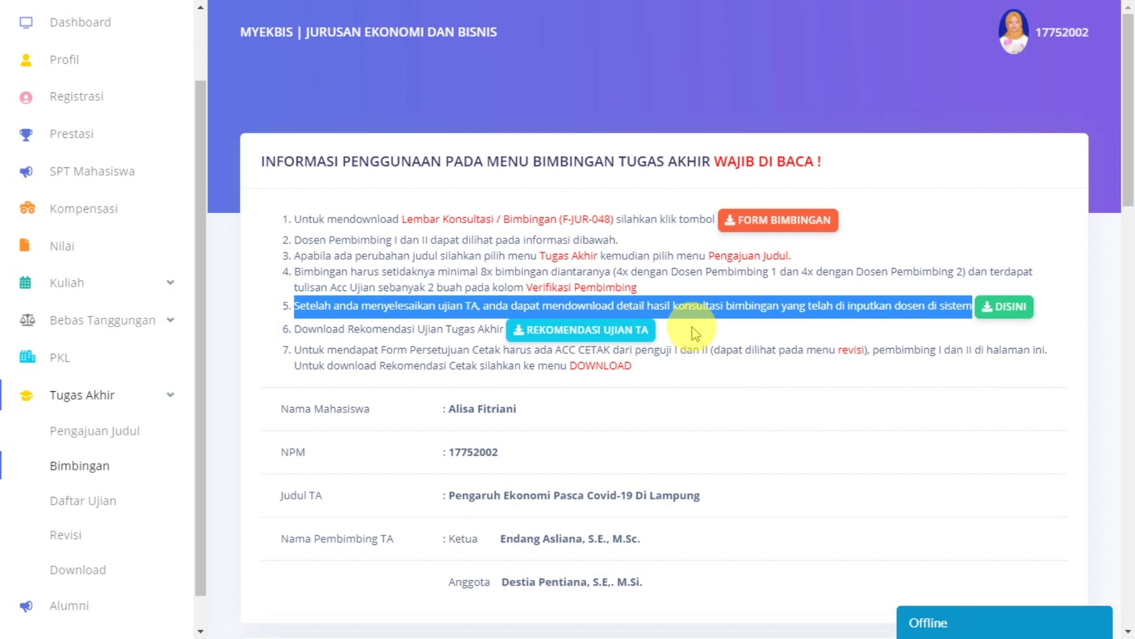
{"action": "left_click", "coordinate": [852, 328]}
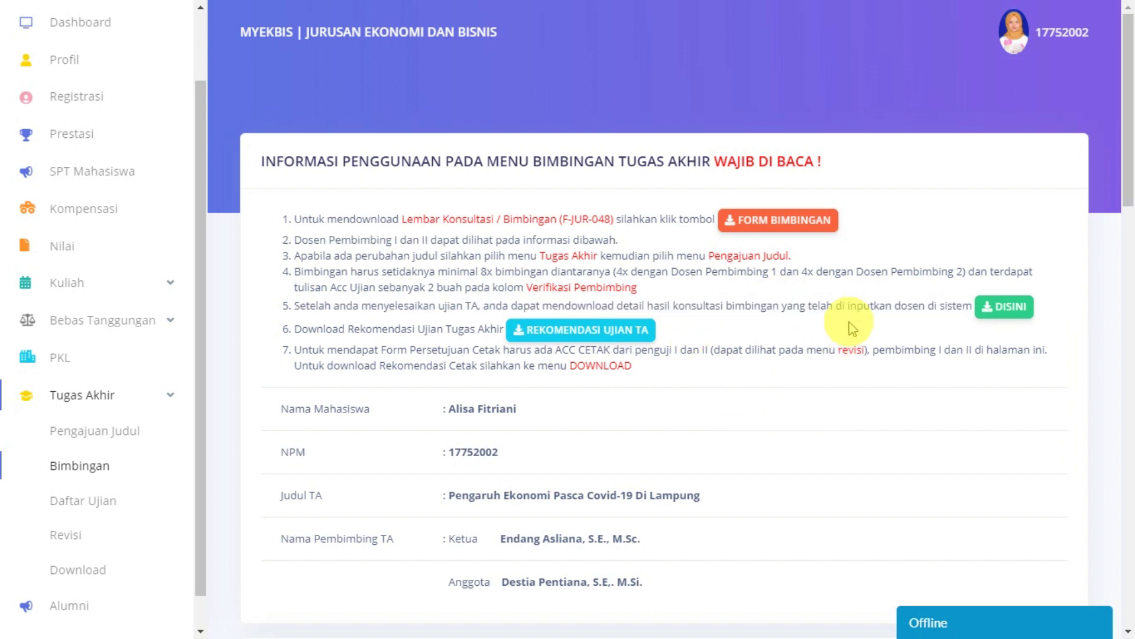
Step: Download the F-JUR-048 consultation sheet and review its ten sessions, 13 May–19 June 2020
{"action": "left_click", "coordinate": [990, 316]}
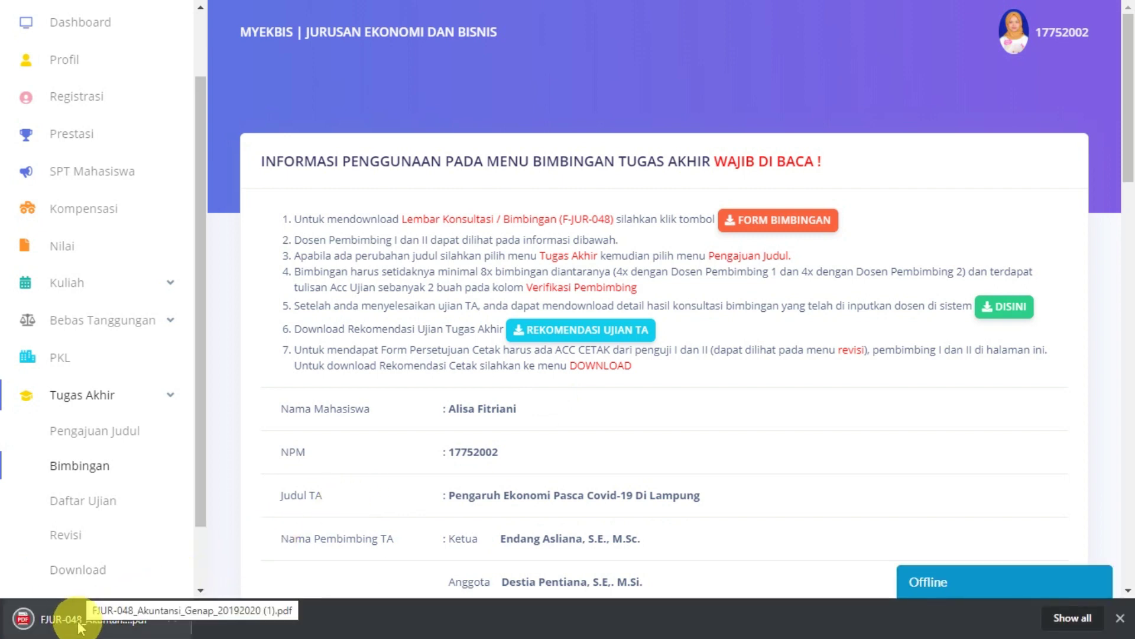
{"action": "left_click", "coordinate": [78, 625]}
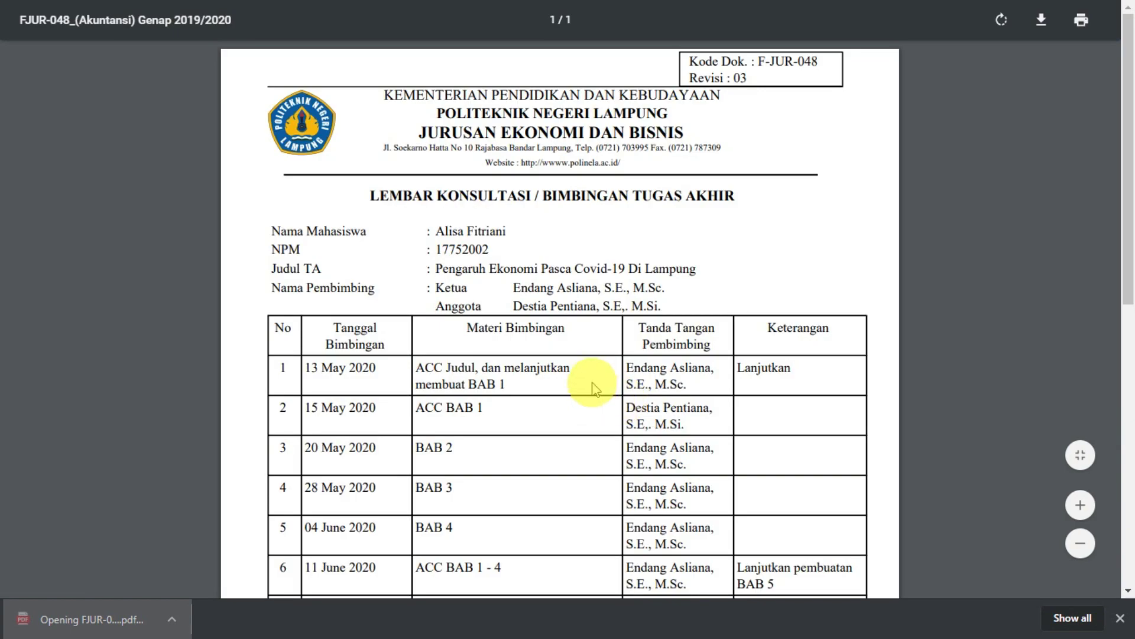
{"action": "scroll", "coordinate": [594, 387], "scroll_direction": "down", "scroll_amount": 6}
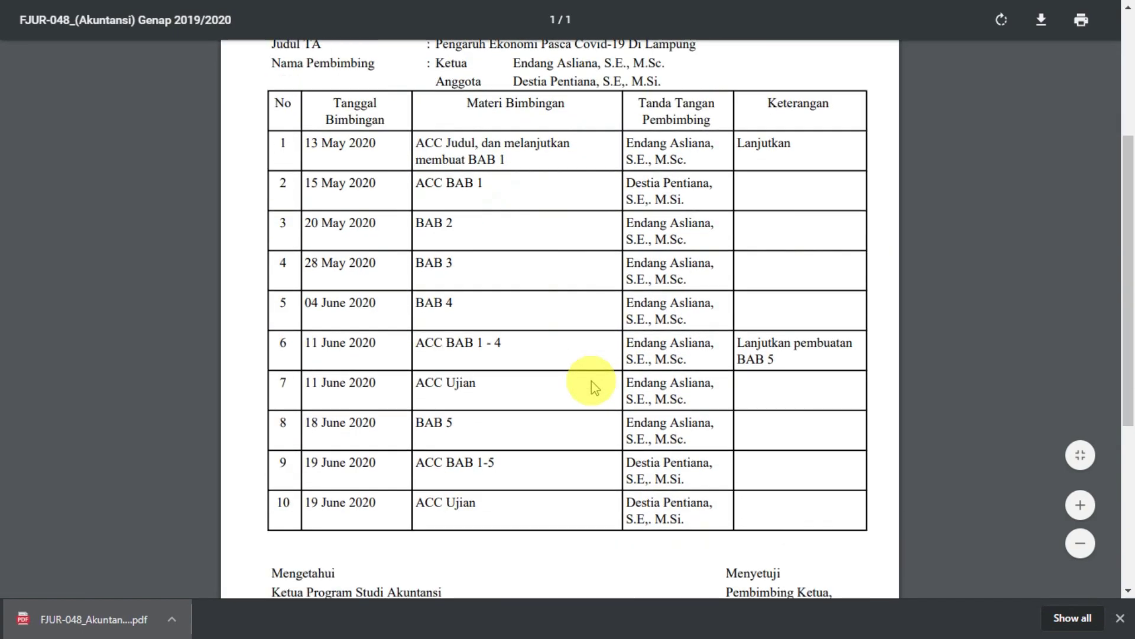
{"action": "scroll", "coordinate": [594, 388], "scroll_direction": "down", "scroll_amount": 3}
{"action": "scroll", "coordinate": [594, 387], "scroll_direction": "up", "scroll_amount": 6}
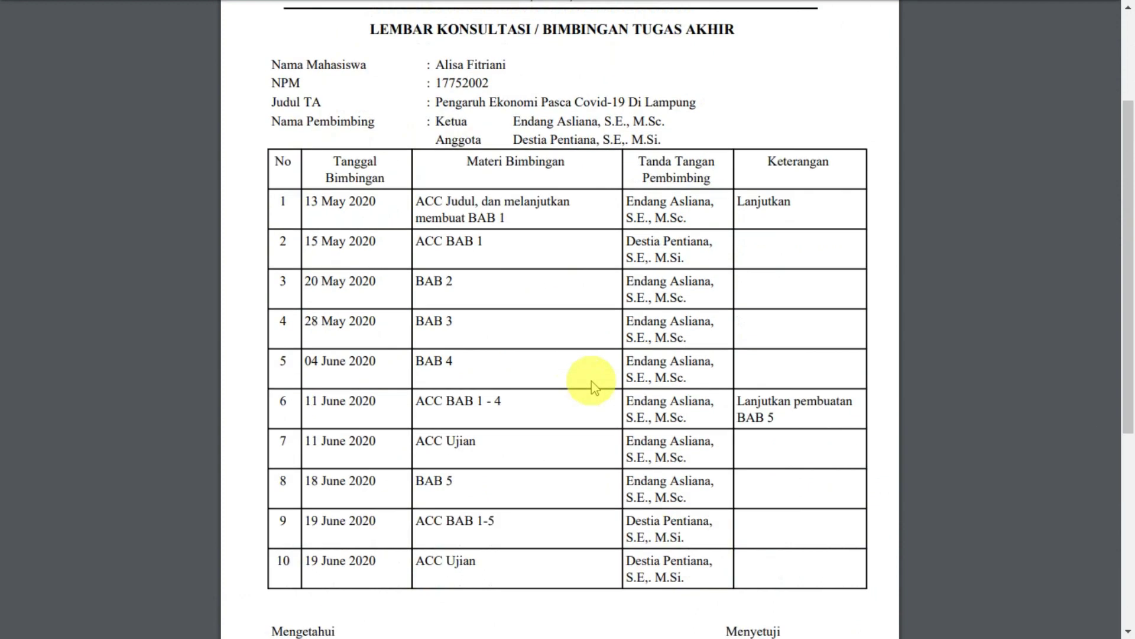
{"action": "scroll", "coordinate": [594, 387], "scroll_direction": "down", "scroll_amount": 5}
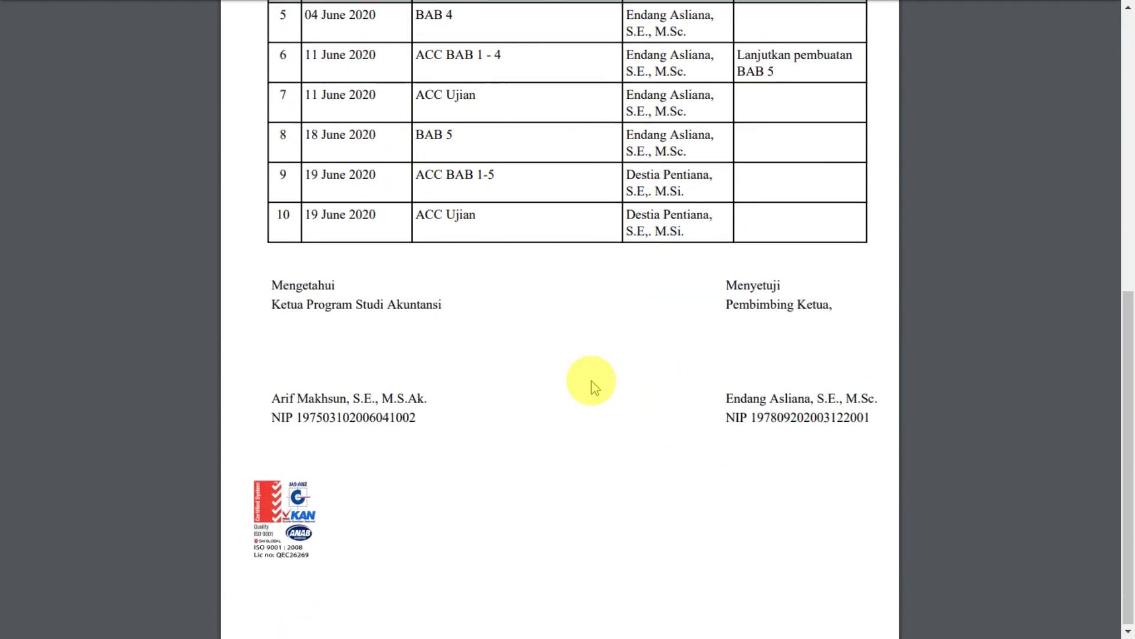
{"action": "scroll", "coordinate": [591, 385], "scroll_direction": "up", "scroll_amount": 8}
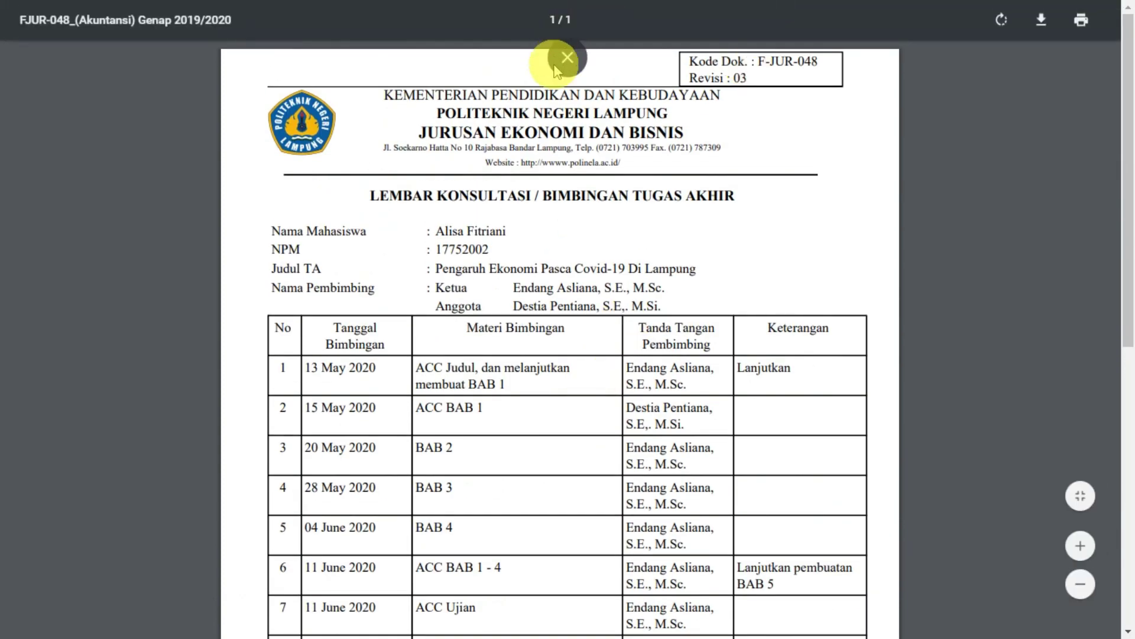
{"action": "left_click", "coordinate": [573, 55]}
Step: Return to the full-screen guidance page and download the Rekomendasi Ujian TA PDF
{"action": "left_click", "coordinate": [391, 14]}
{"action": "key", "text": "F11"}
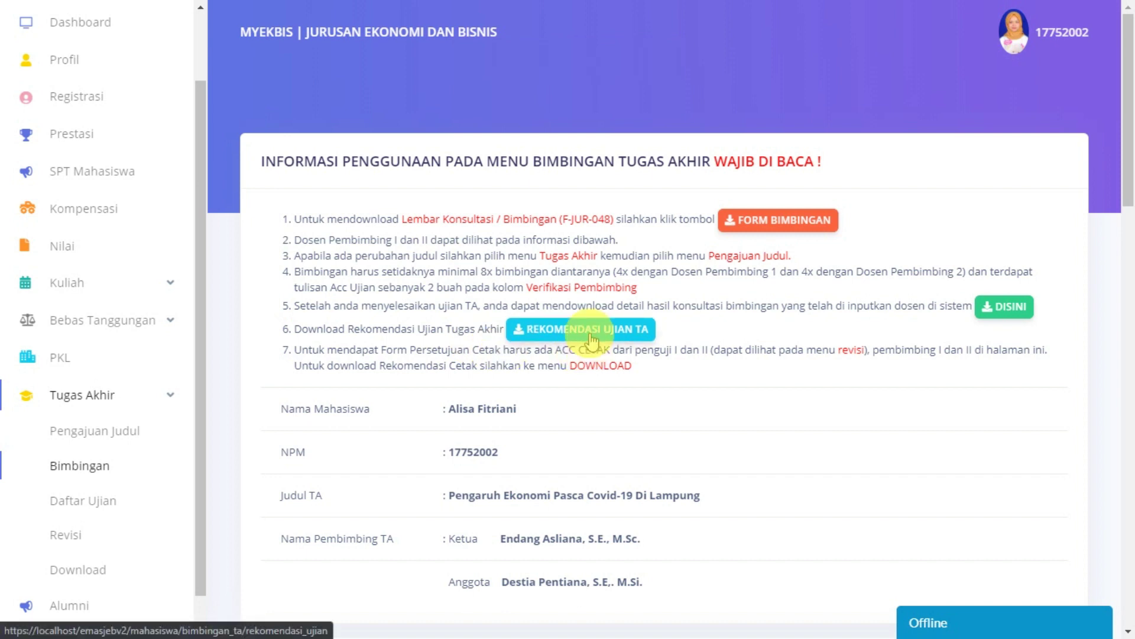
{"action": "left_click", "coordinate": [591, 340]}
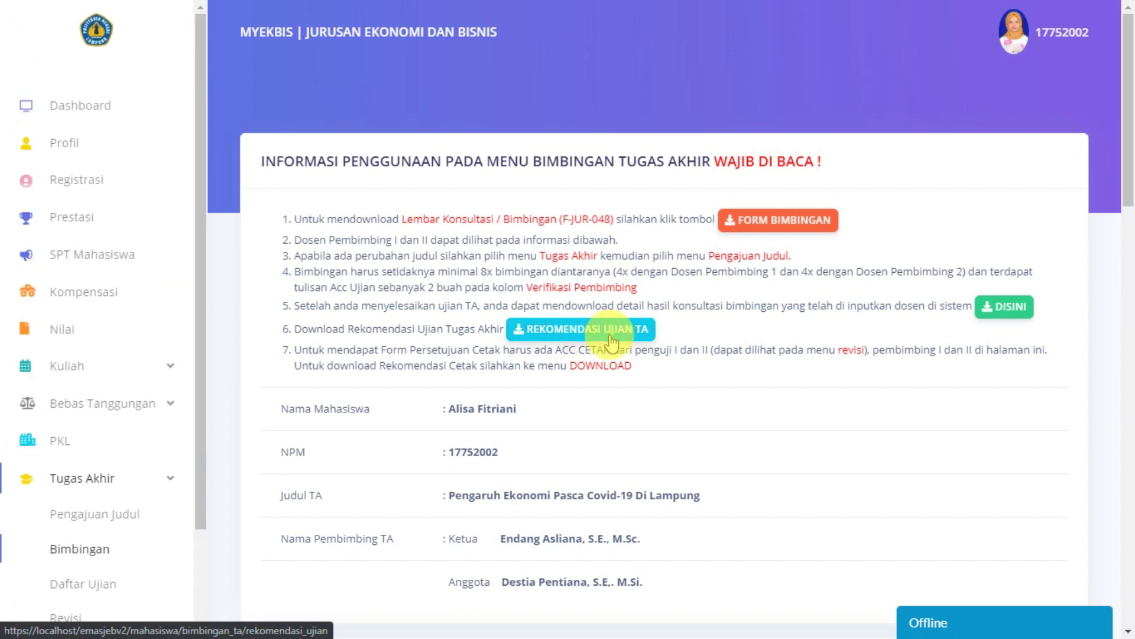
{"action": "left_click", "coordinate": [612, 341]}
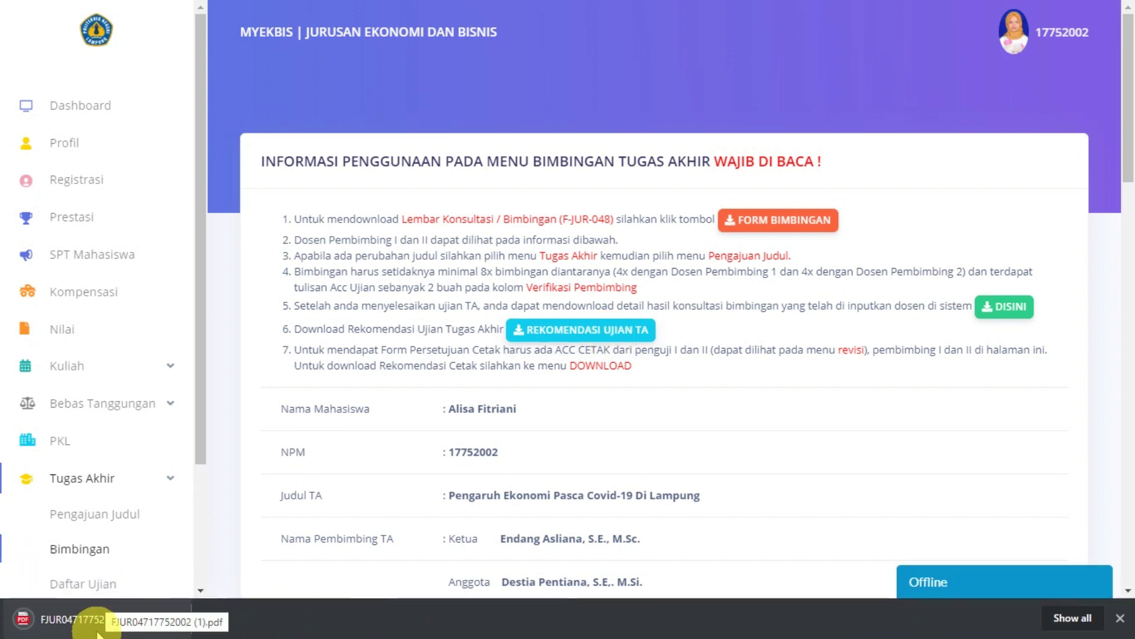
Step: Review the F-JUR-049 recommendation PDF signed by both supervisors on 31/05/2020
{"action": "left_click", "coordinate": [99, 631]}
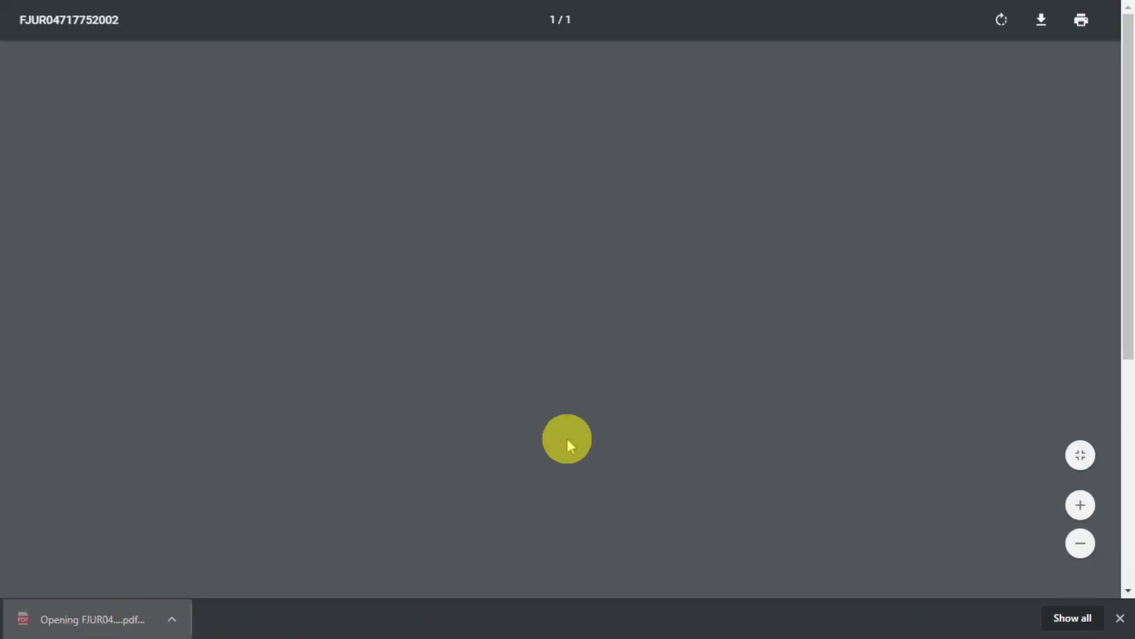
{"action": "scroll", "coordinate": [524, 441], "scroll_direction": "down", "scroll_amount": 2}
{"action": "scroll", "coordinate": [525, 441], "scroll_direction": "down", "scroll_amount": 5}
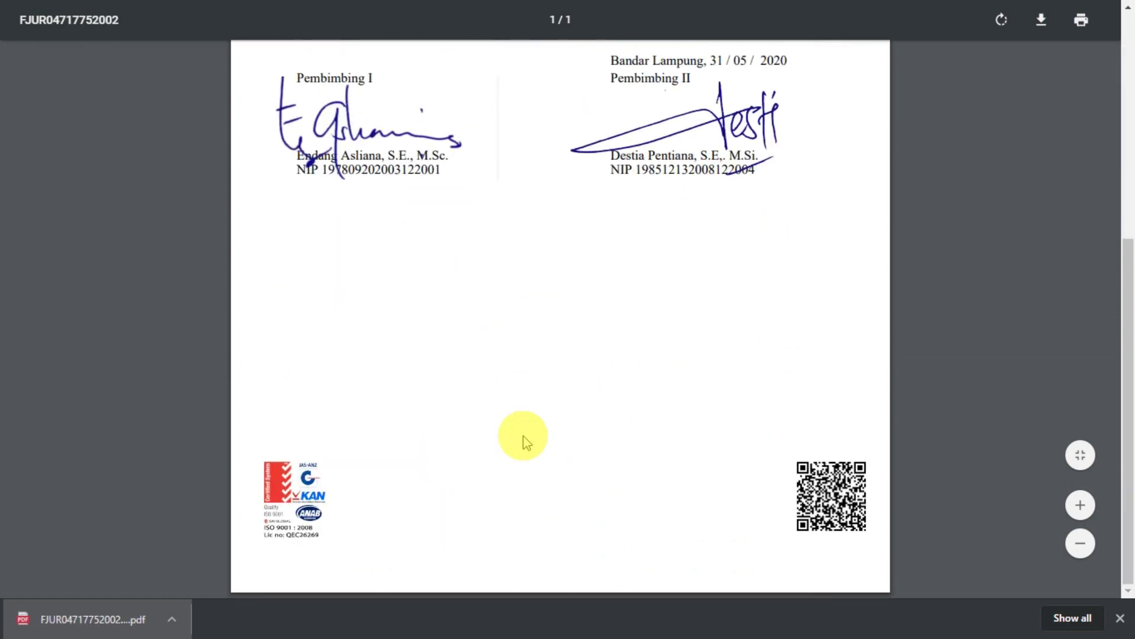
{"action": "scroll", "coordinate": [524, 441], "scroll_direction": "up", "scroll_amount": 6}
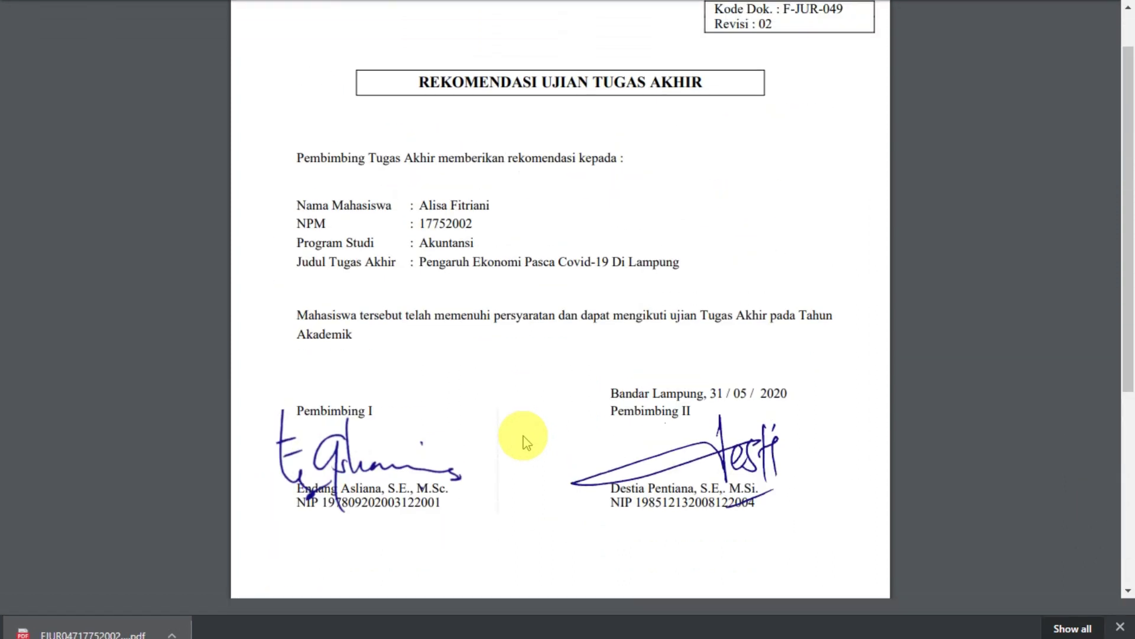
{"action": "scroll", "coordinate": [526, 442], "scroll_direction": "up", "scroll_amount": 1}
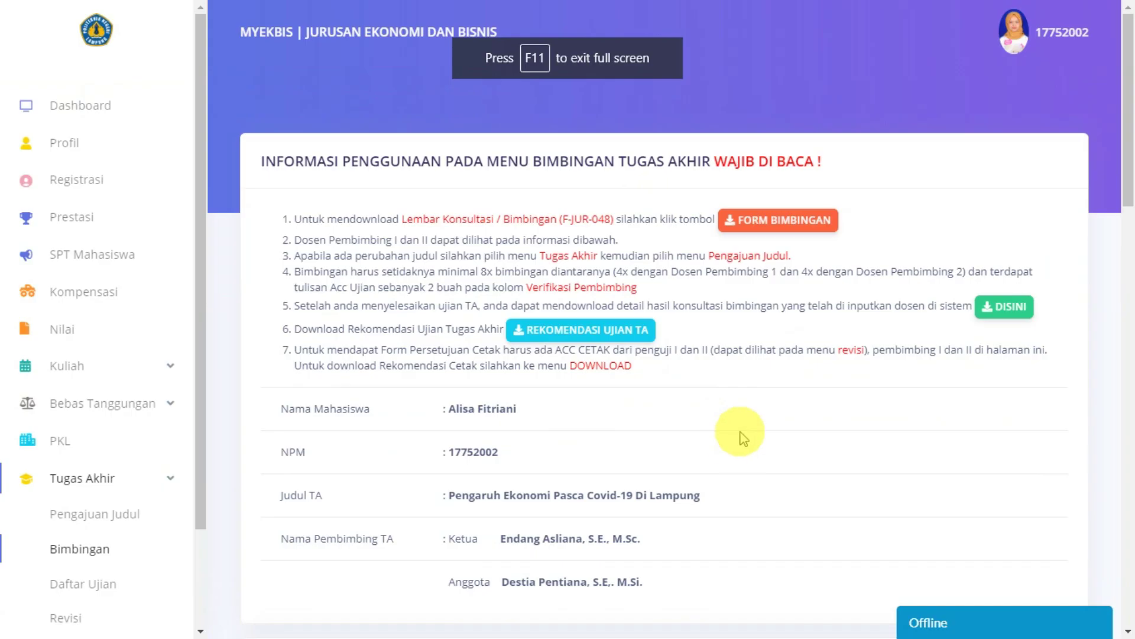
{"action": "scroll", "coordinate": [744, 437], "scroll_direction": "down", "scroll_amount": 20}
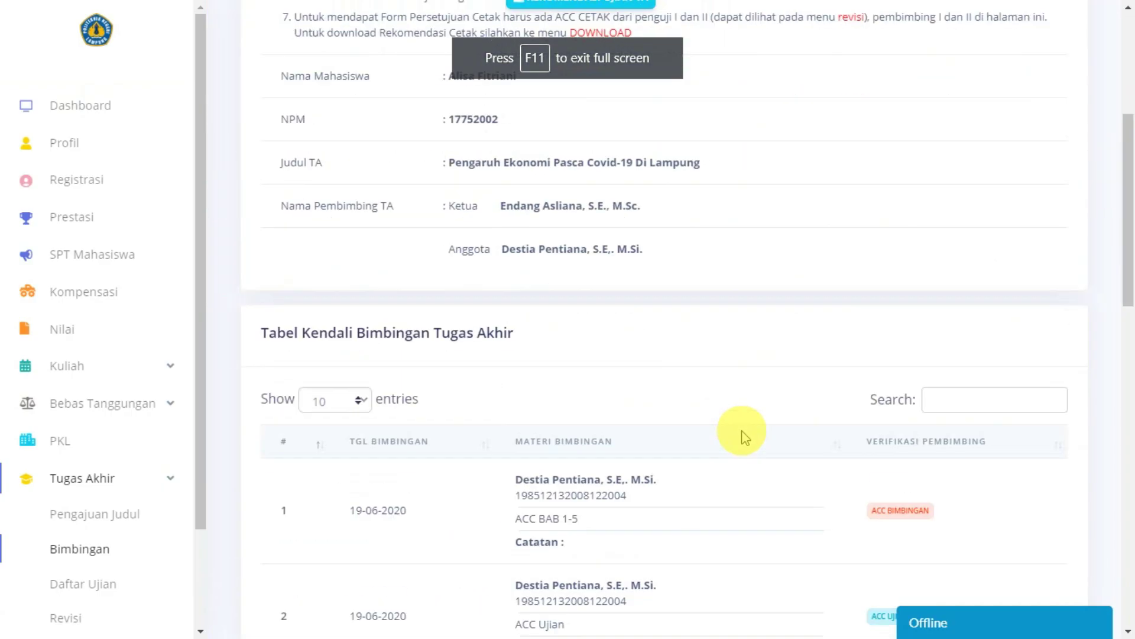
{"action": "scroll", "coordinate": [744, 437], "scroll_direction": "up", "scroll_amount": 20}
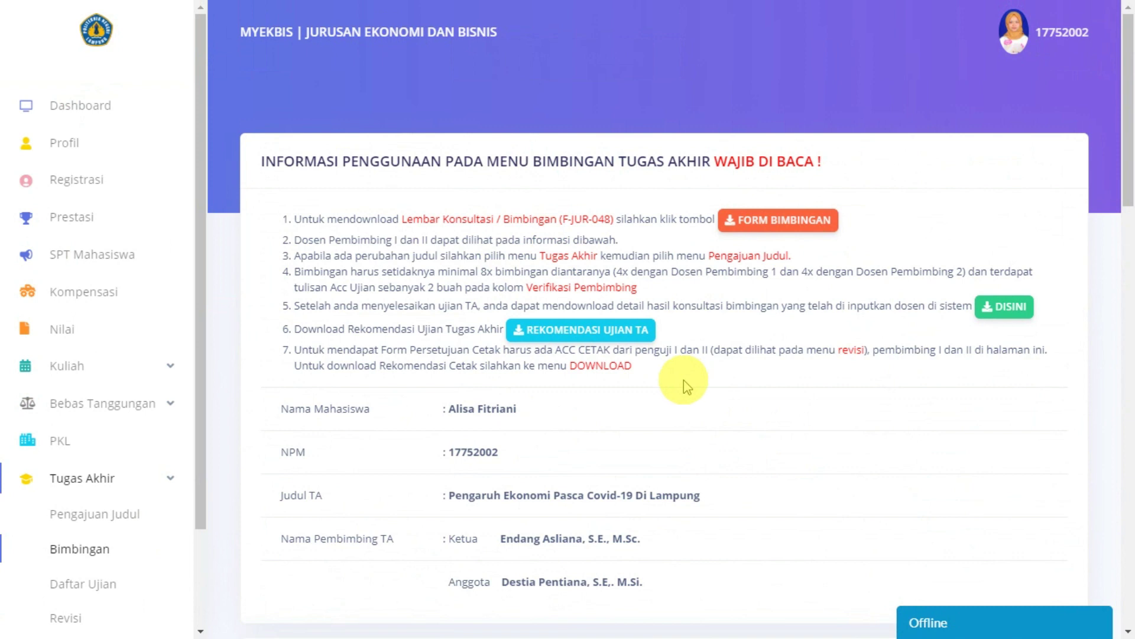
{"action": "scroll", "coordinate": [572, 381], "scroll_direction": "down", "scroll_amount": 3}
{"action": "scroll", "coordinate": [36, 408], "scroll_direction": "down", "scroll_amount": 2}
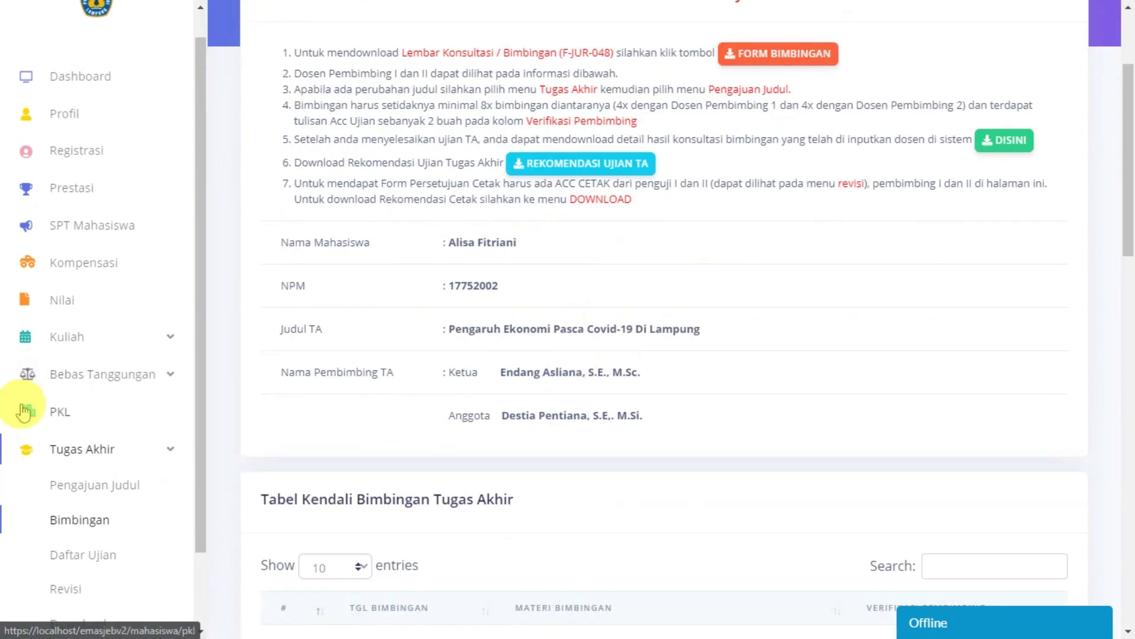
{"action": "scroll", "coordinate": [603, 405], "scroll_direction": "up", "scroll_amount": 3}
{"action": "scroll", "coordinate": [603, 405], "scroll_direction": "down", "scroll_amount": 5}
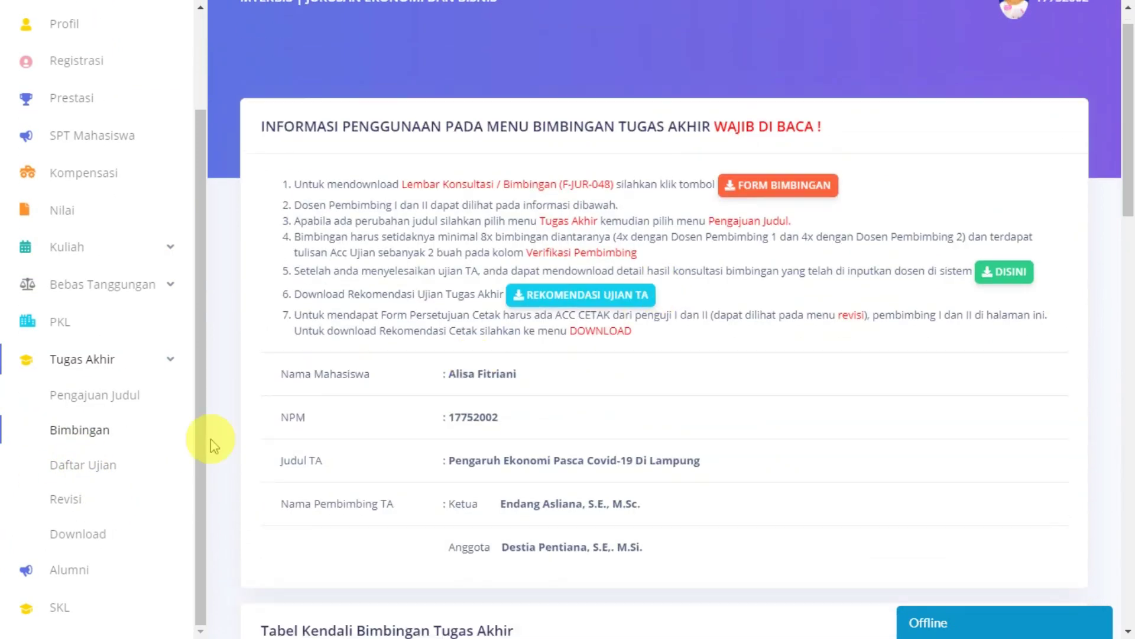
{"action": "scroll", "coordinate": [607, 406], "scroll_direction": "down", "scroll_amount": 5}
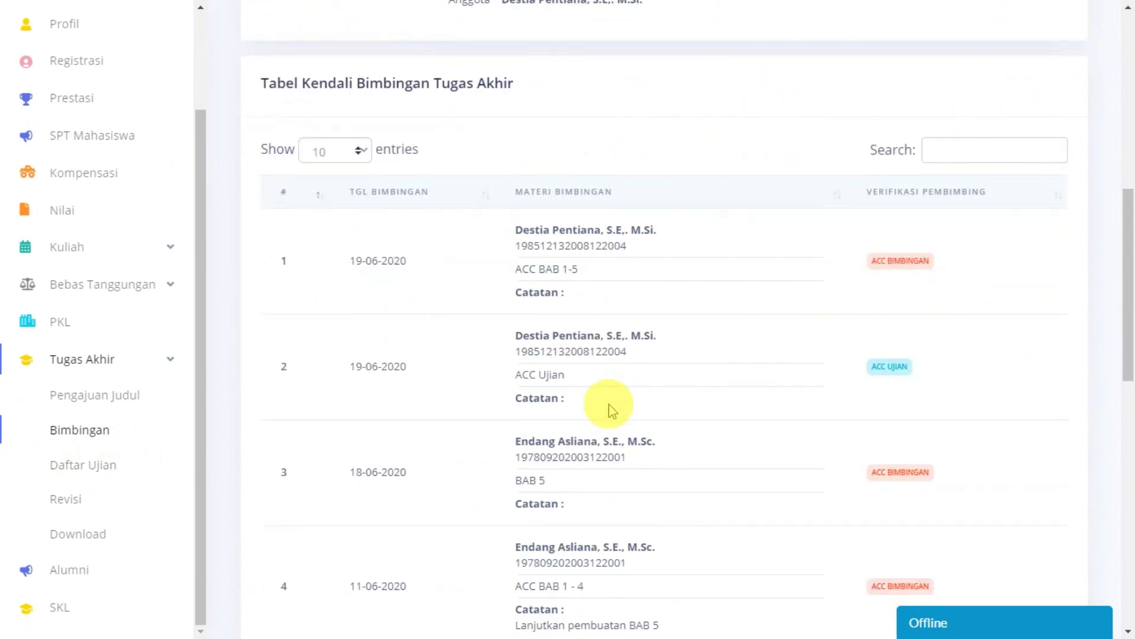
{"action": "scroll", "coordinate": [609, 402], "scroll_direction": "up", "scroll_amount": 7}
{"action": "scroll", "coordinate": [656, 376], "scroll_direction": "up", "scroll_amount": 3}
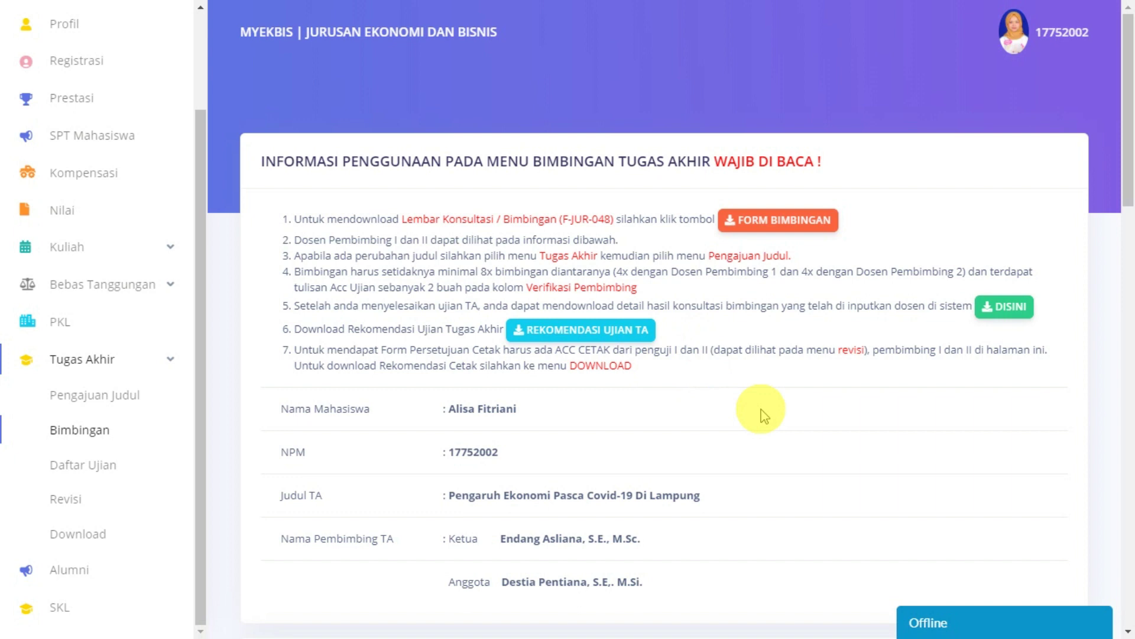
{"action": "scroll", "coordinate": [762, 414], "scroll_direction": "down", "scroll_amount": 8}
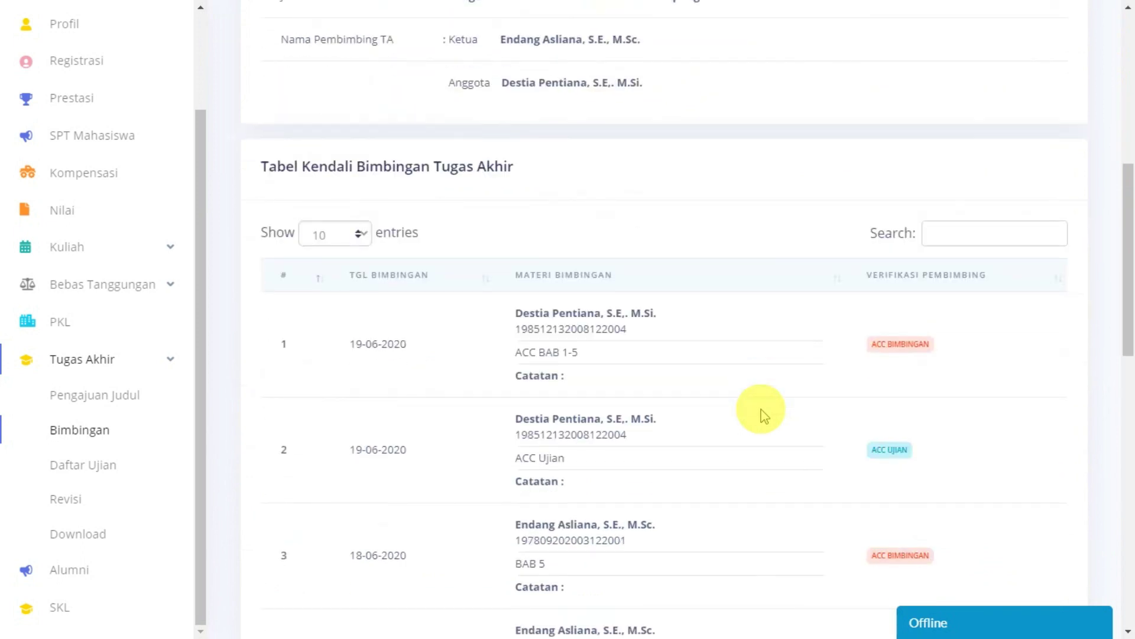
{"action": "scroll", "coordinate": [672, 392], "scroll_direction": "up", "scroll_amount": 8}
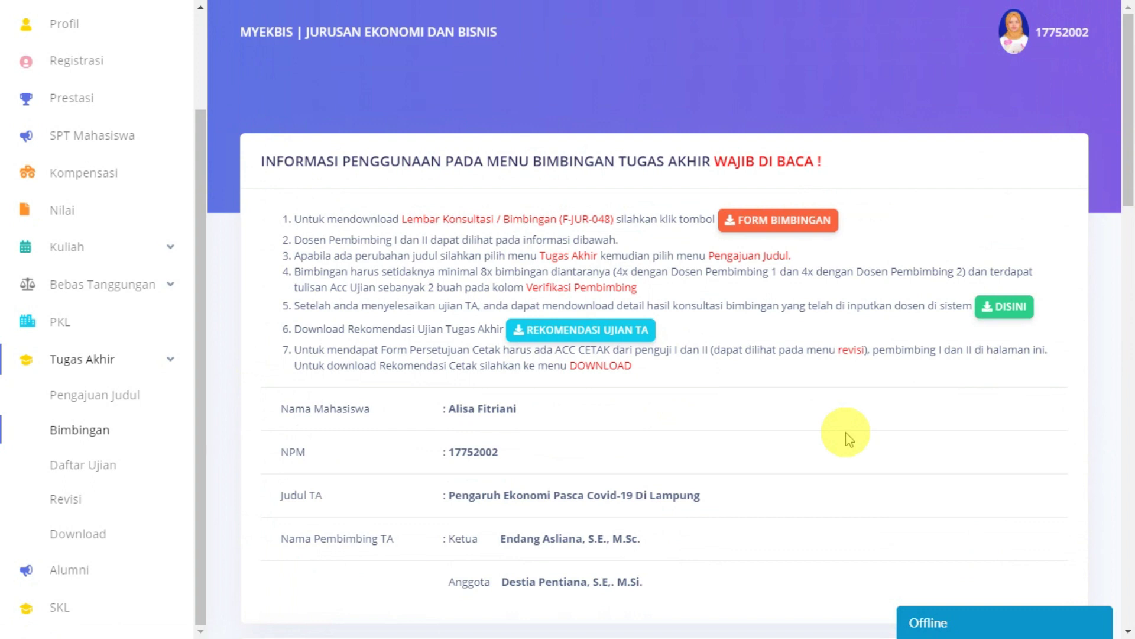
{"action": "scroll", "coordinate": [849, 438], "scroll_direction": "down", "scroll_amount": 1}
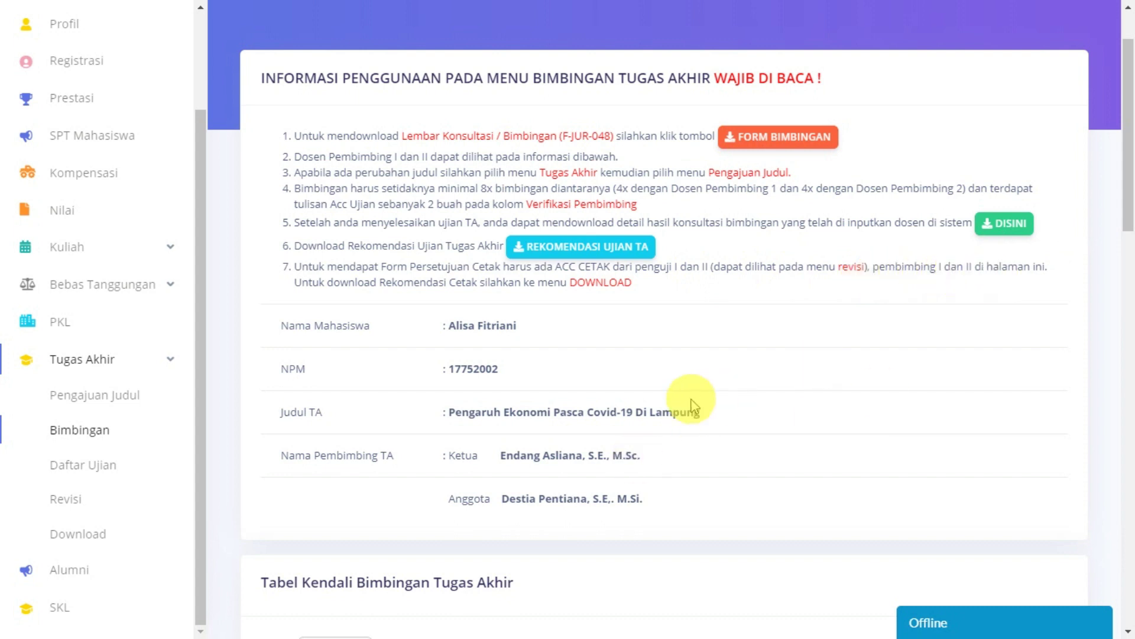
{"action": "scroll", "coordinate": [458, 370], "scroll_direction": "down", "scroll_amount": 1}
{"action": "scroll", "coordinate": [458, 372], "scroll_direction": "up", "scroll_amount": 2}
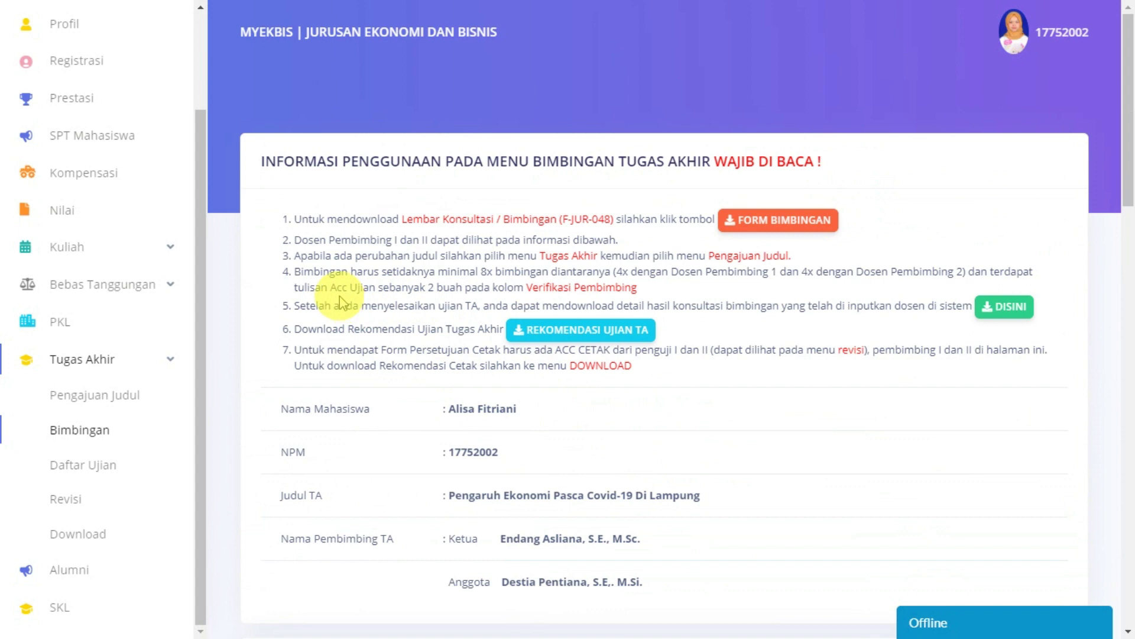
{"action": "left_click_drag", "start_coordinate": [329, 288], "coordinate": [362, 288]}
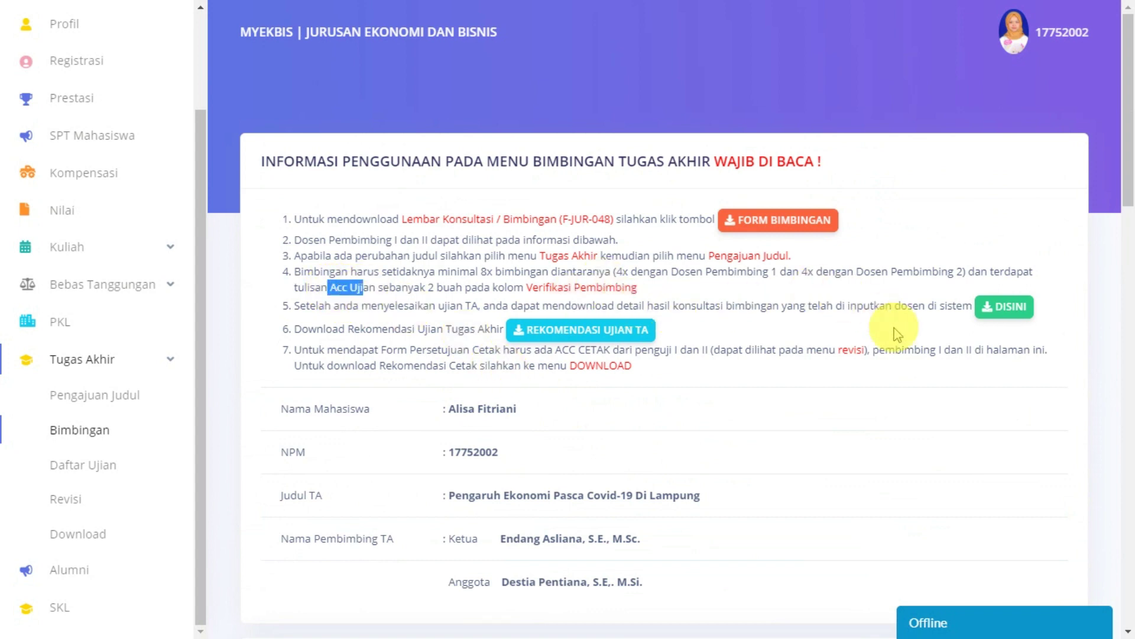
{"action": "scroll", "coordinate": [893, 330], "scroll_direction": "down", "scroll_amount": 10}
{"action": "scroll", "coordinate": [875, 385], "scroll_direction": "up", "scroll_amount": 10}
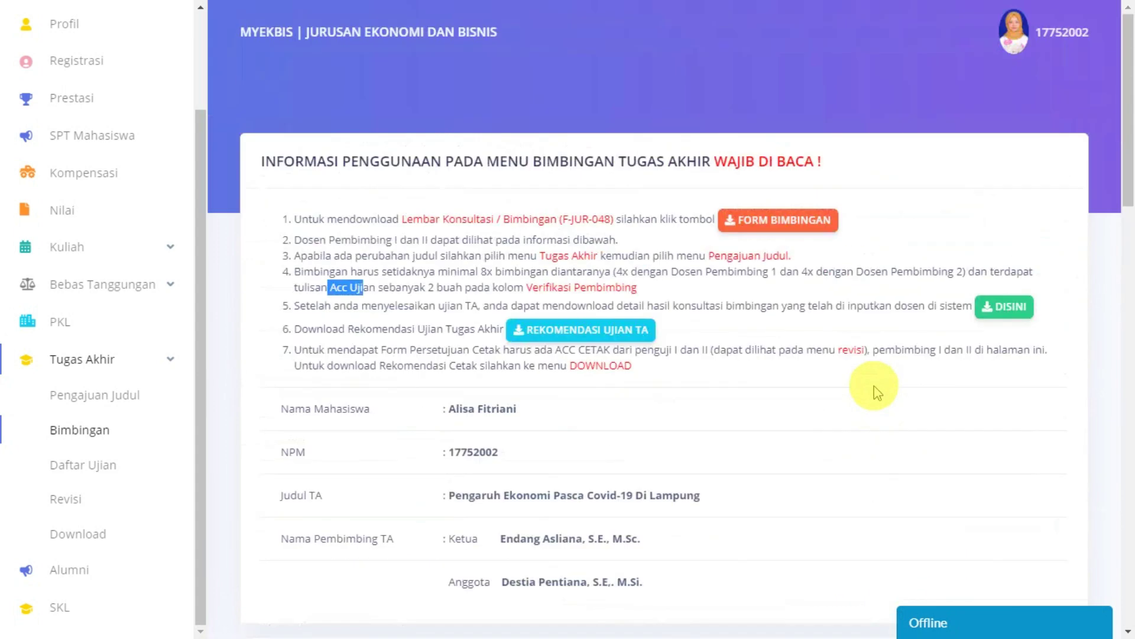
{"action": "left_click", "coordinate": [421, 318]}
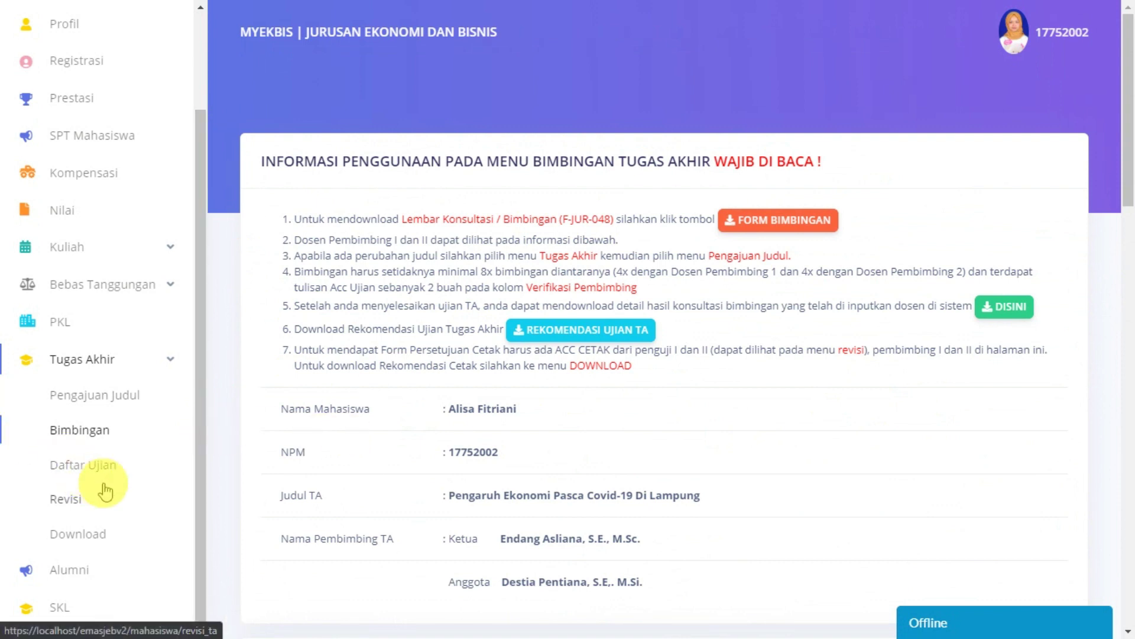
{"action": "scroll", "coordinate": [763, 472], "scroll_direction": "down", "scroll_amount": 12}
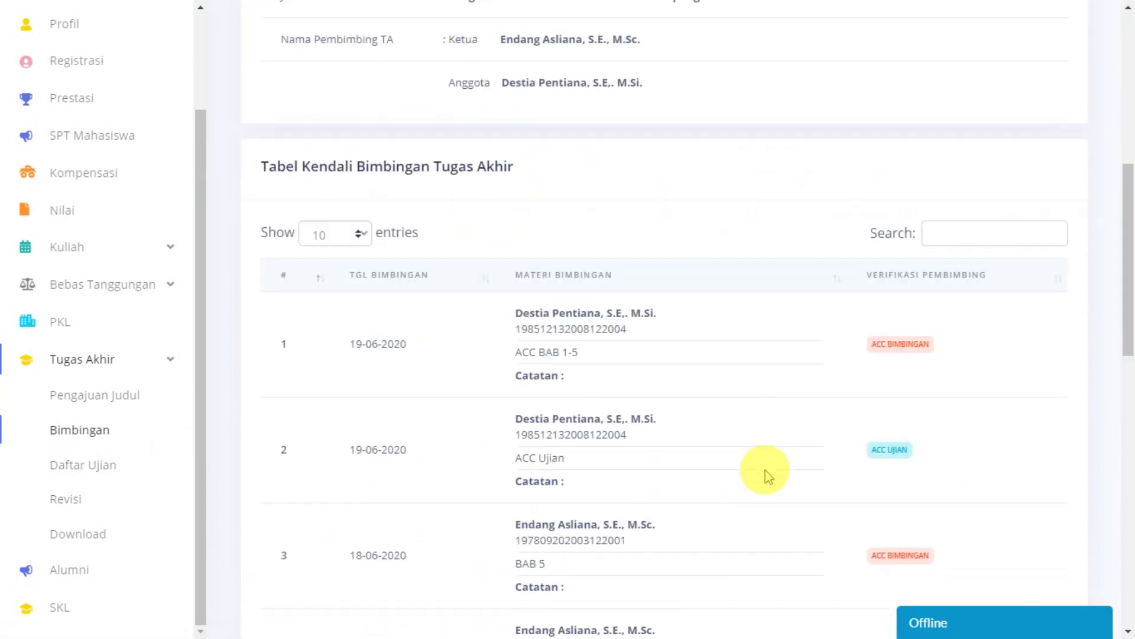
{"action": "scroll", "coordinate": [890, 248], "scroll_direction": "down", "scroll_amount": 4}
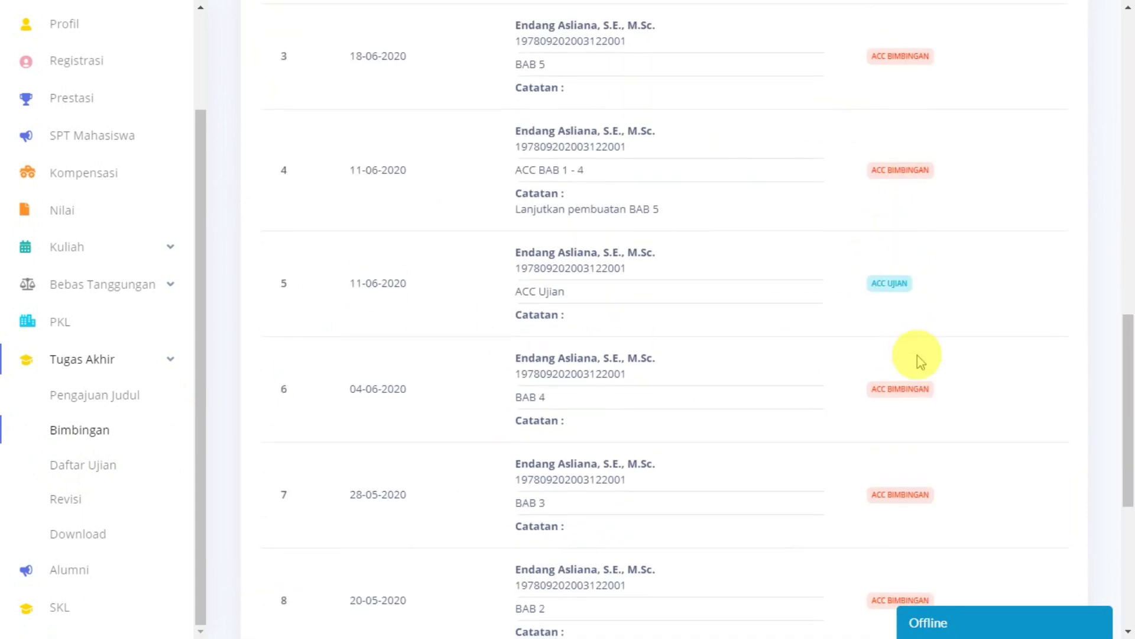
{"action": "scroll", "coordinate": [56, 410], "scroll_direction": "up", "scroll_amount": 2}
{"action": "scroll", "coordinate": [126, 469], "scroll_direction": "down", "scroll_amount": 2}
{"action": "scroll", "coordinate": [497, 304], "scroll_direction": "down", "scroll_amount": 2}
{"action": "scroll", "coordinate": [493, 304], "scroll_direction": "up", "scroll_amount": 15}
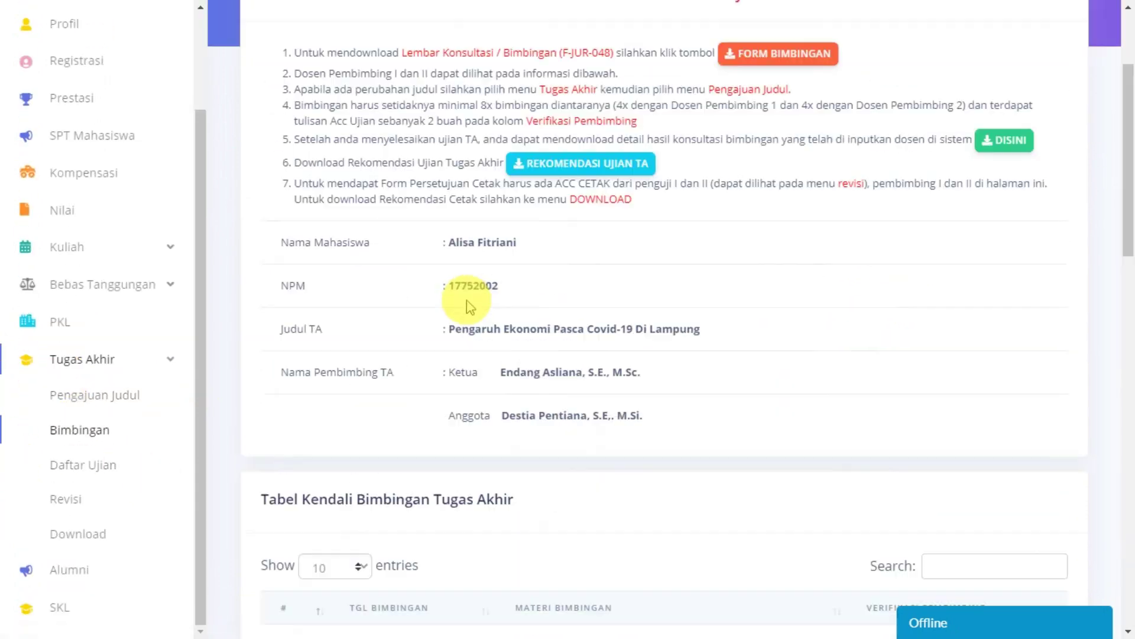
Step: Go to Tugas Akhir > Daftar Ujian and read the exam instructions above the empty table
{"action": "left_click", "coordinate": [93, 473]}
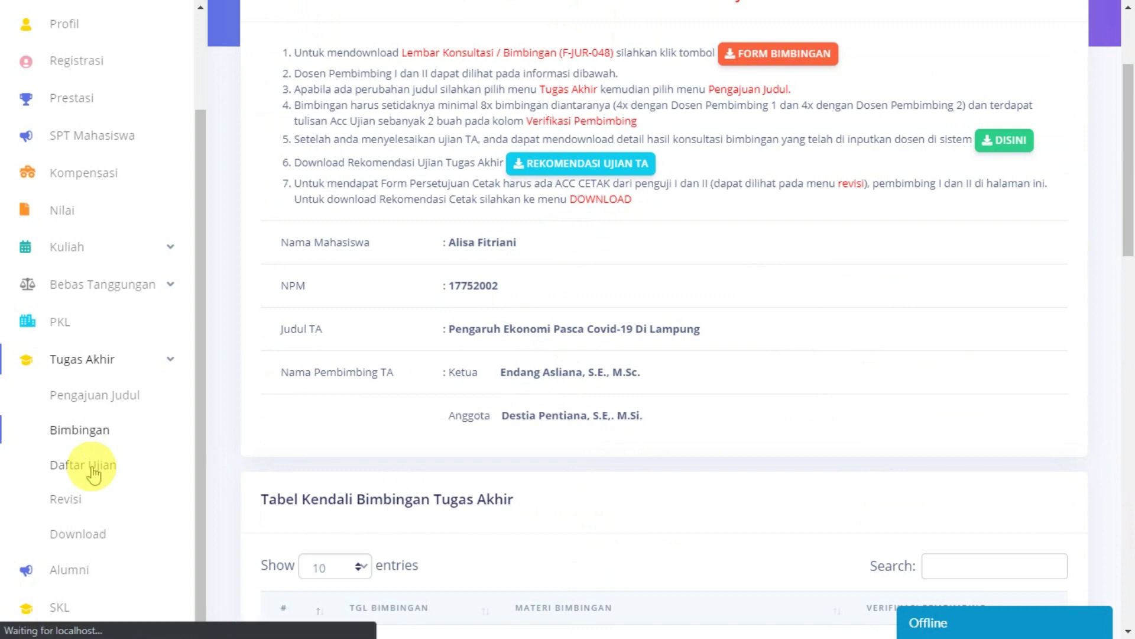
{"action": "scroll", "coordinate": [683, 408], "scroll_direction": "down", "scroll_amount": 2}
{"action": "scroll", "coordinate": [680, 407], "scroll_direction": "up", "scroll_amount": 2}
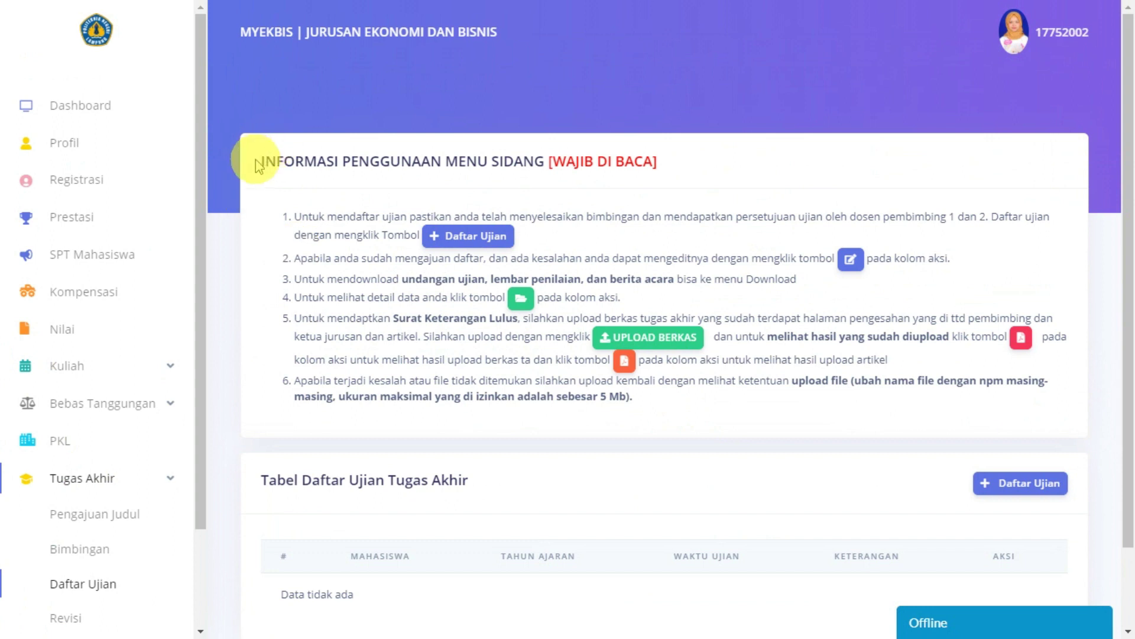
{"action": "left_click_drag", "start_coordinate": [266, 162], "coordinate": [680, 155]}
{"action": "left_click", "coordinate": [681, 156]}
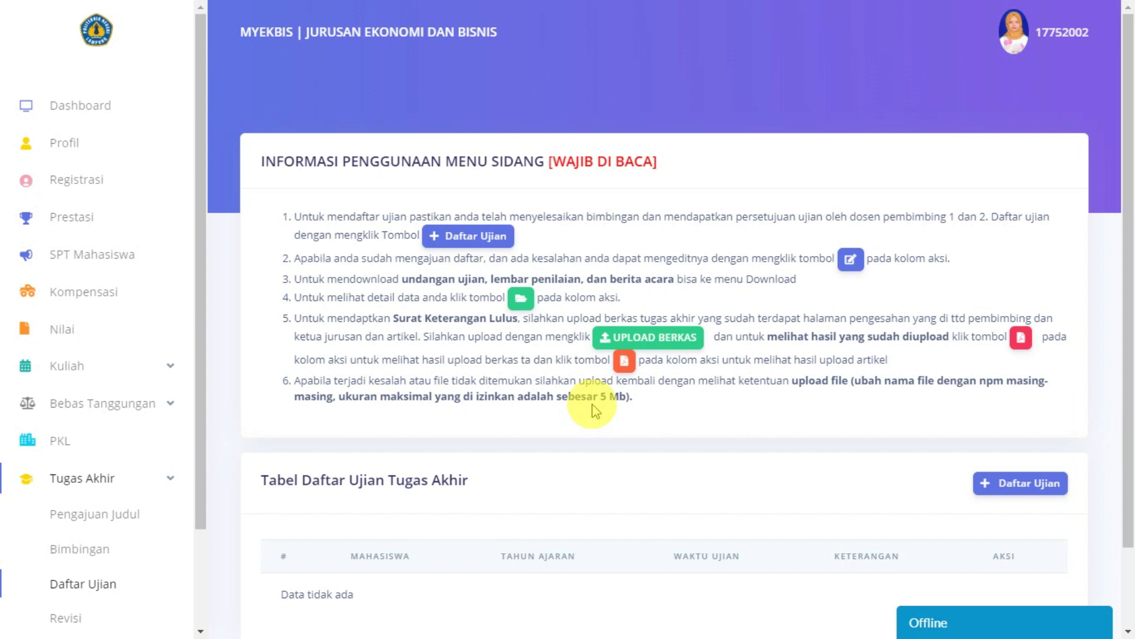
{"action": "scroll", "coordinate": [651, 460], "scroll_direction": "down", "scroll_amount": 2}
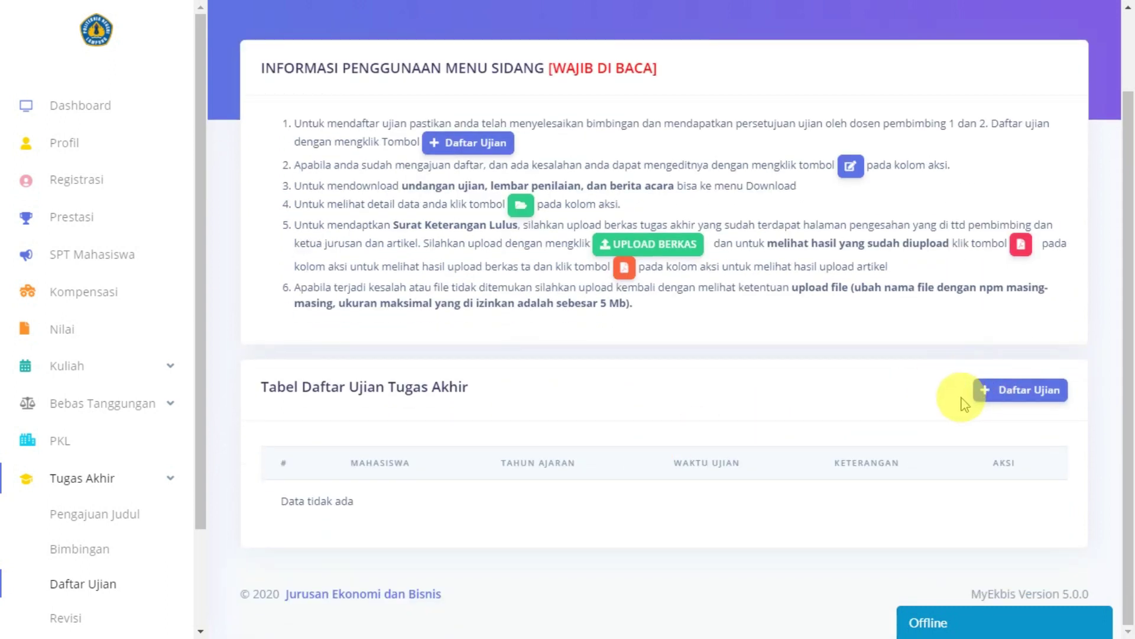
Step: Open Form Daftar Ujian and check the prefilled NPM, Lampung title and supervisors
{"action": "left_click", "coordinate": [1003, 404]}
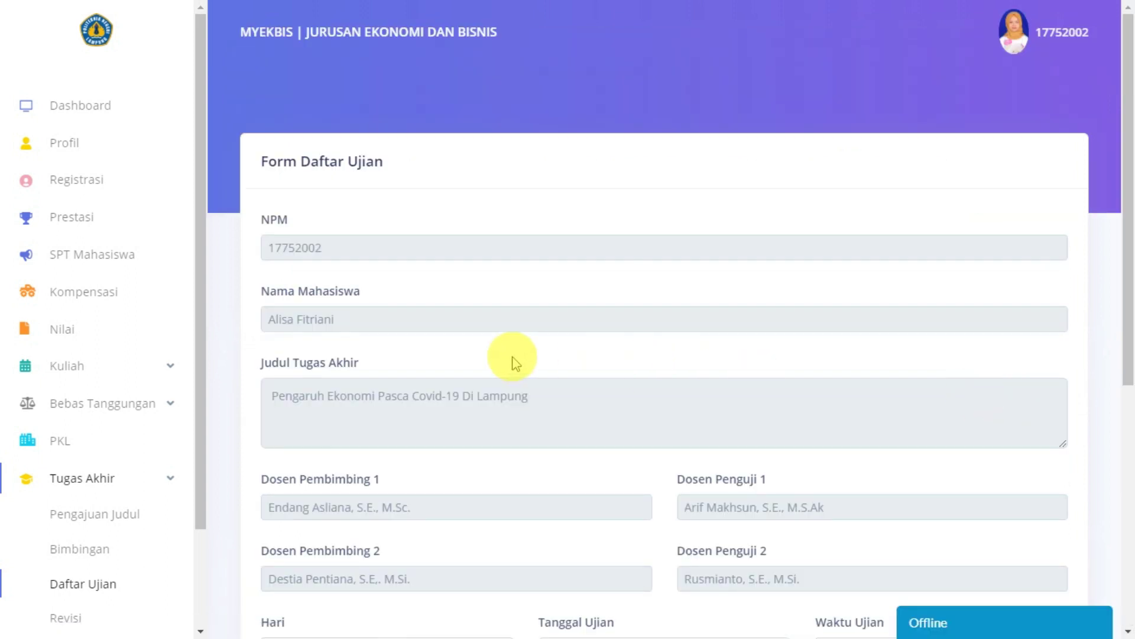
{"action": "scroll", "coordinate": [513, 360], "scroll_direction": "down", "scroll_amount": 4}
{"action": "scroll", "coordinate": [514, 360], "scroll_direction": "down", "scroll_amount": 3}
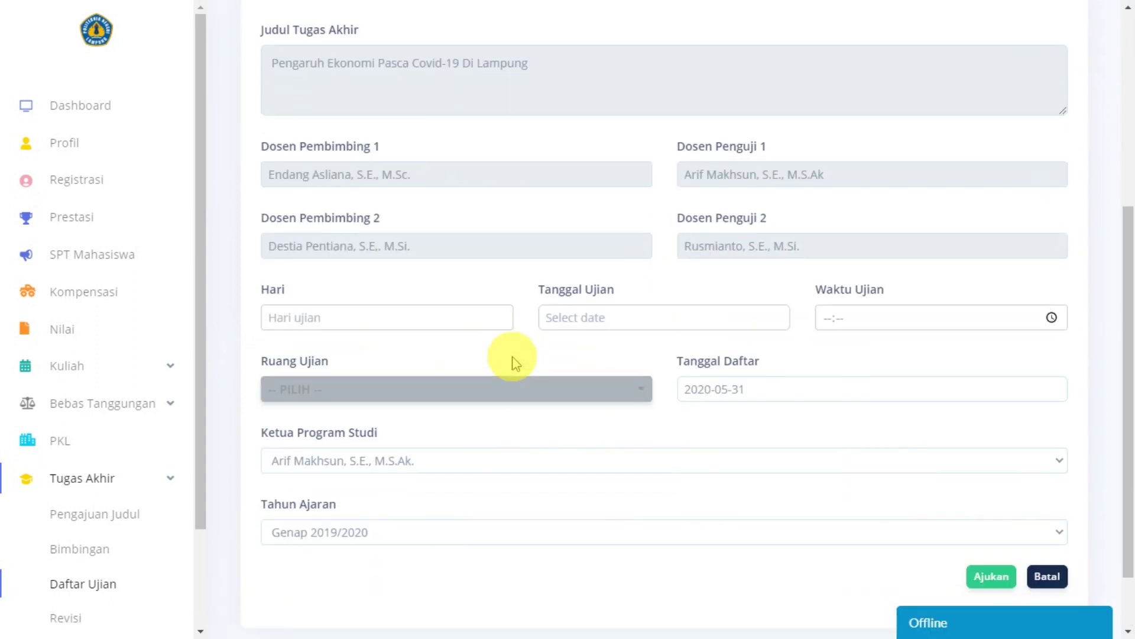
{"action": "scroll", "coordinate": [514, 361], "scroll_direction": "up", "scroll_amount": 7}
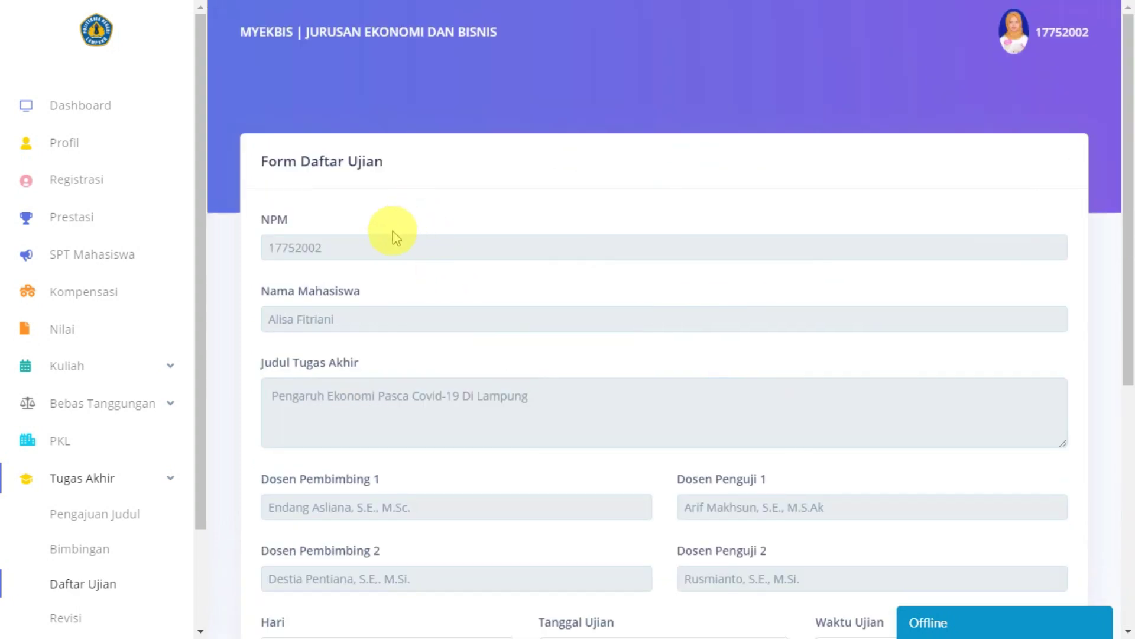
{"action": "double_click", "coordinate": [299, 247]}
{"action": "scroll", "coordinate": [332, 322], "scroll_direction": "down", "scroll_amount": 2}
{"action": "left_click", "coordinate": [333, 322]}
Step: Check the Ketua Program Studi and Genap 2019/2020 academic year selections
{"action": "scroll", "coordinate": [329, 322], "scroll_direction": "down", "scroll_amount": 3}
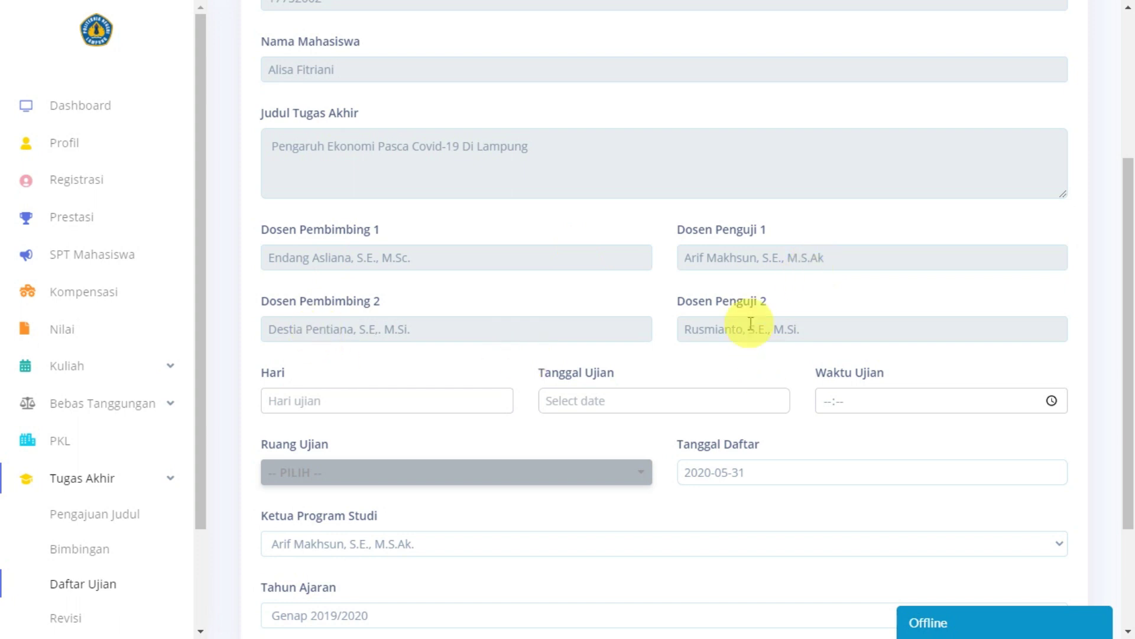
{"action": "scroll", "coordinate": [750, 324], "scroll_direction": "down", "scroll_amount": 3}
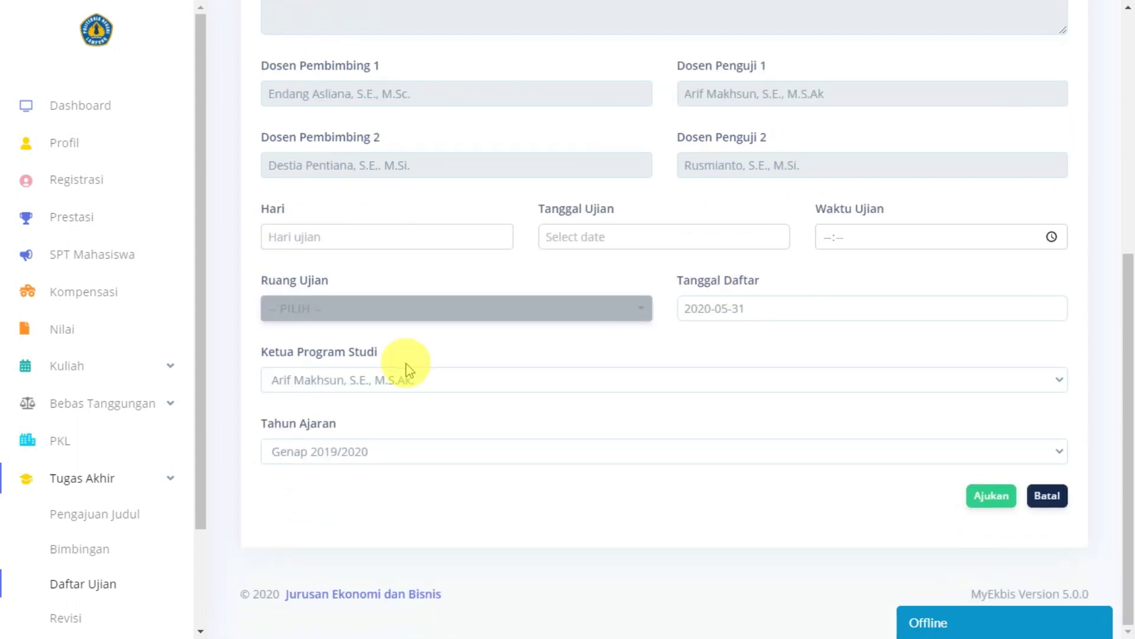
{"action": "left_click", "coordinate": [408, 380]}
{"action": "left_click", "coordinate": [376, 451]}
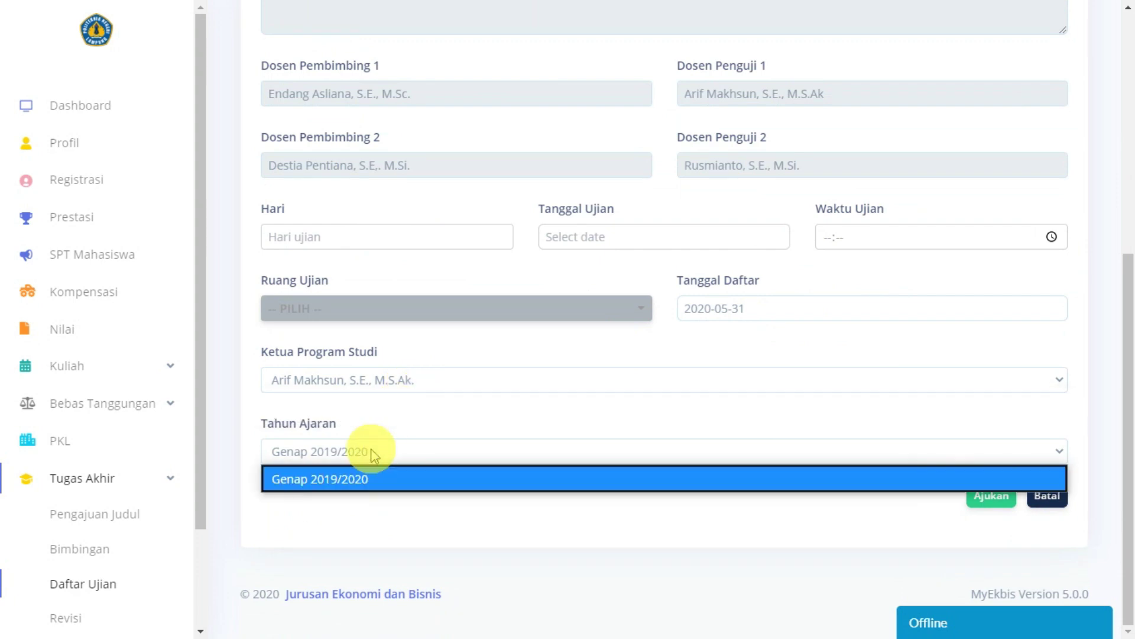
{"action": "scroll", "coordinate": [485, 372], "scroll_direction": "up", "scroll_amount": 3}
{"action": "scroll", "coordinate": [476, 266], "scroll_direction": "down", "scroll_amount": 3}
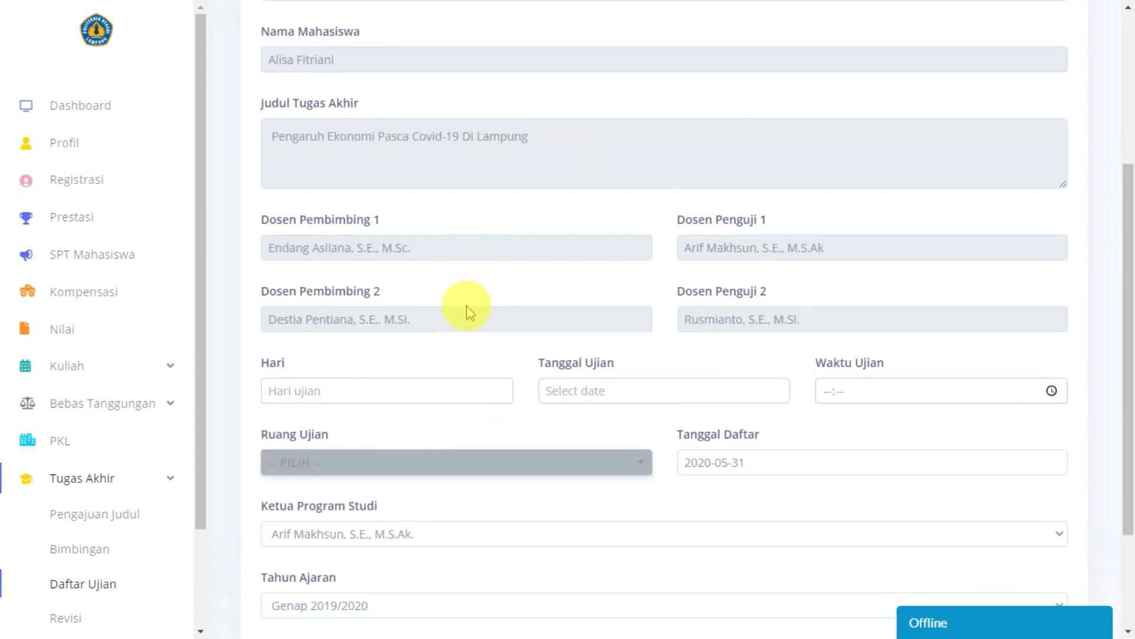
{"action": "scroll", "coordinate": [361, 346], "scroll_direction": "up", "scroll_amount": 2}
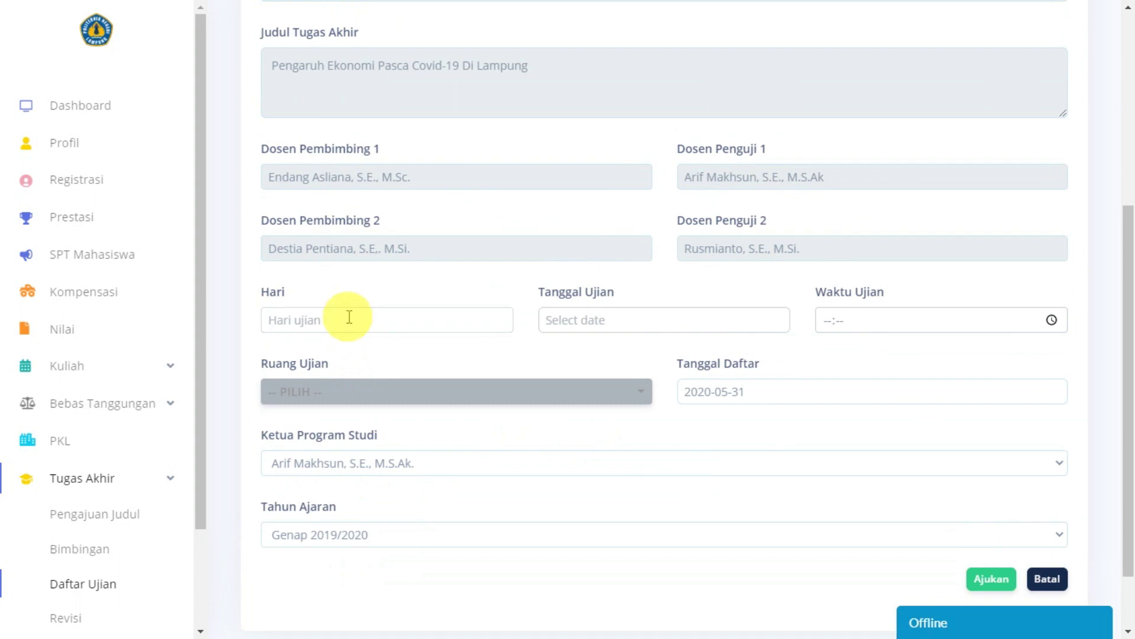
Step: Enter Senin as the exam day and pick 13 July 2020 as the exam date
{"action": "left_click", "coordinate": [348, 318]}
{"action": "type", "text": "Senin"}
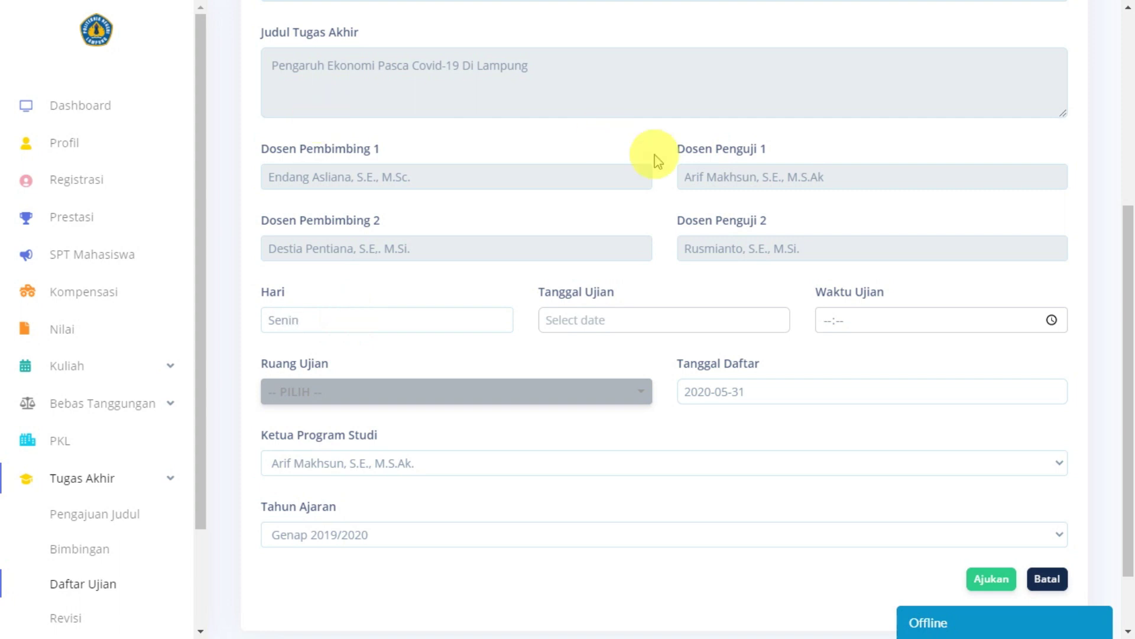
{"action": "left_click", "coordinate": [675, 318]}
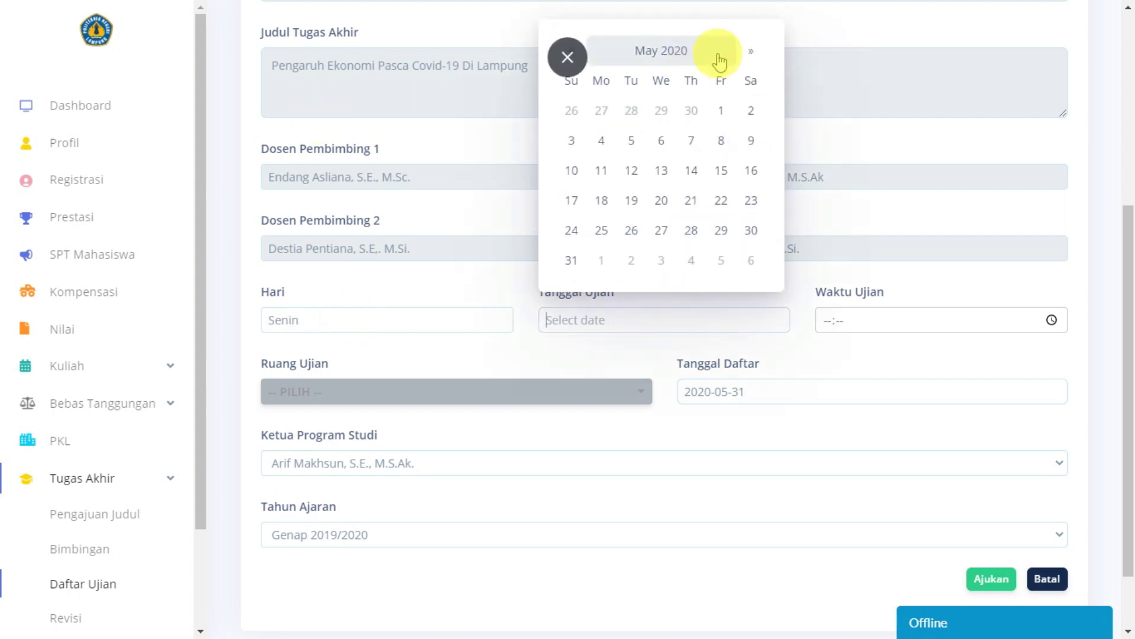
{"action": "left_click", "coordinate": [751, 52]}
{"action": "left_click", "coordinate": [752, 53]}
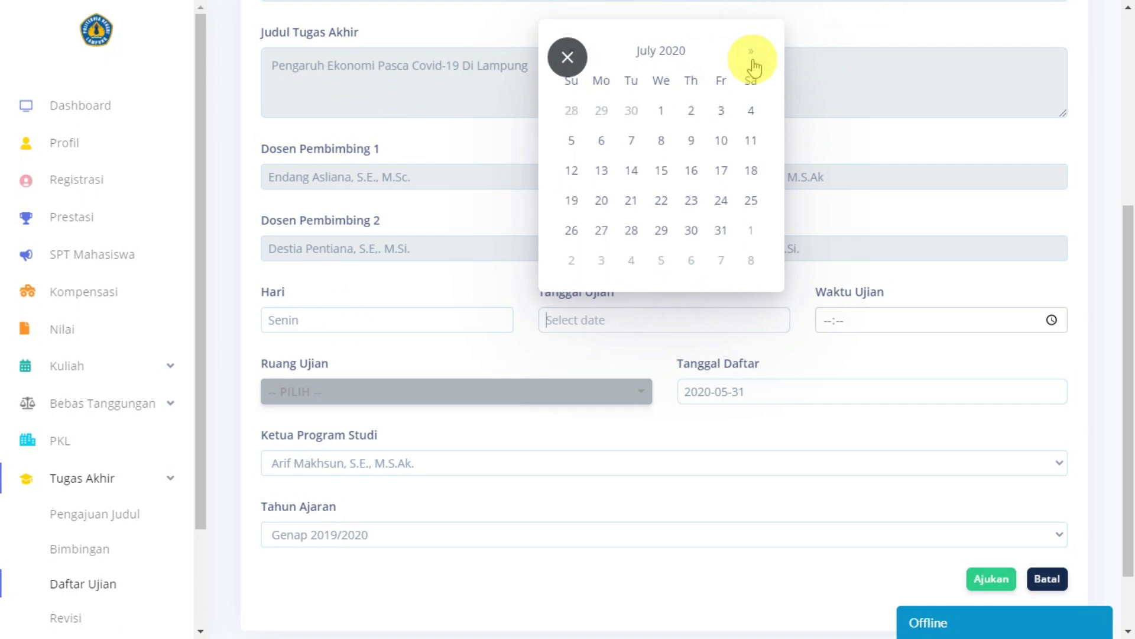
{"action": "left_click", "coordinate": [601, 172]}
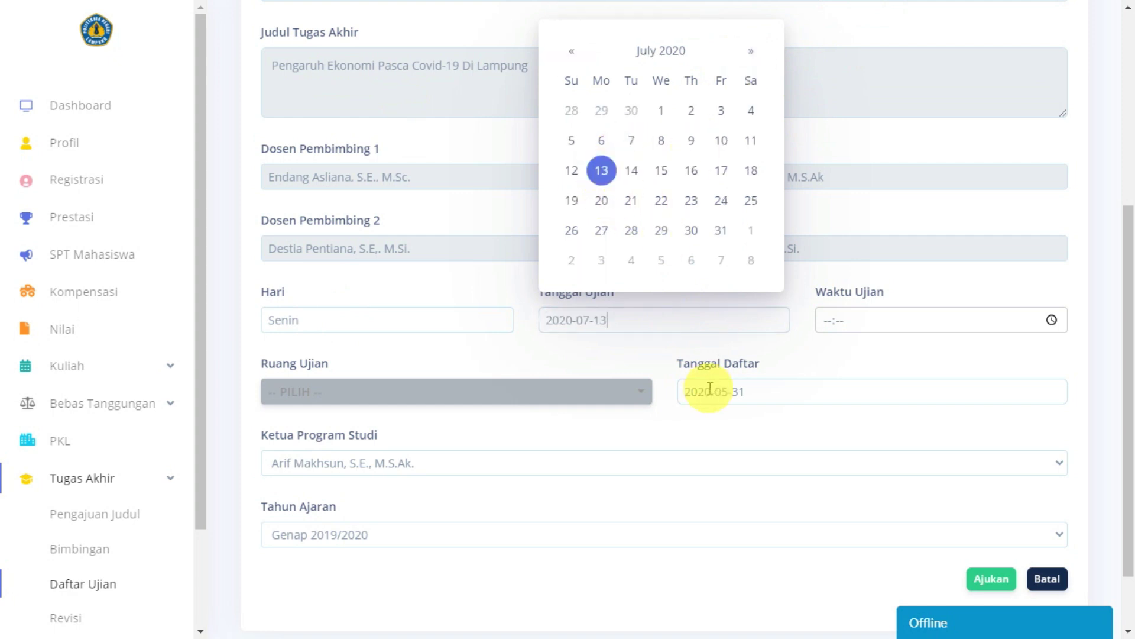
Step: Set the exam time (Waktu Ujian) to 08:00
{"action": "left_click", "coordinate": [826, 325]}
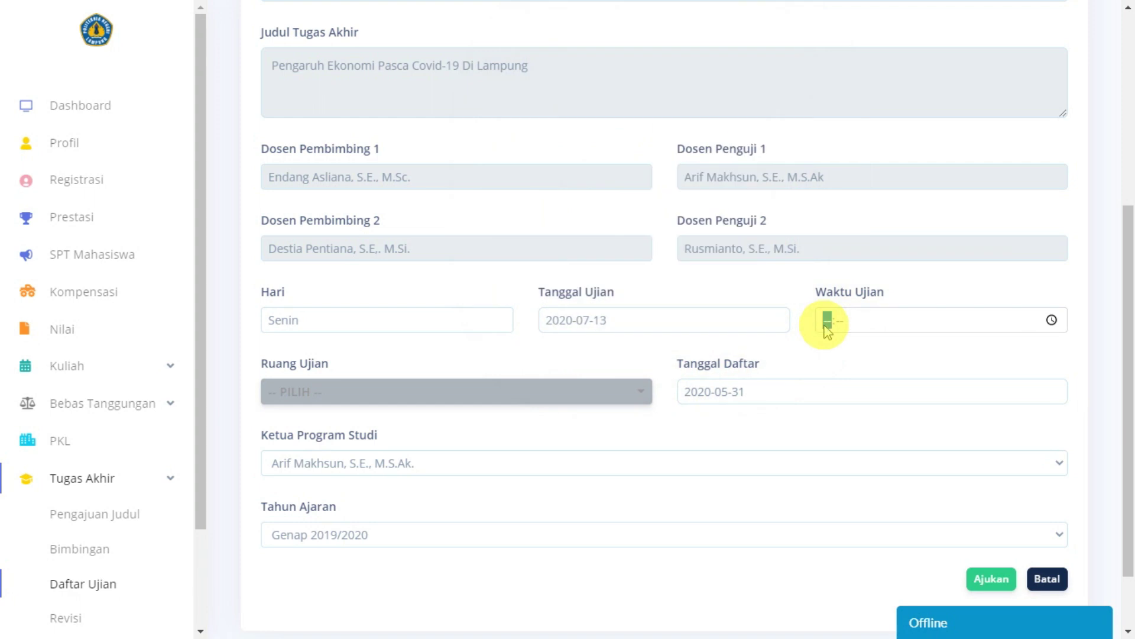
{"action": "type", "text": "08:00"}
{"action": "left_click", "coordinate": [857, 346]}
{"action": "scroll", "coordinate": [889, 386], "scroll_direction": "up", "scroll_amount": 4}
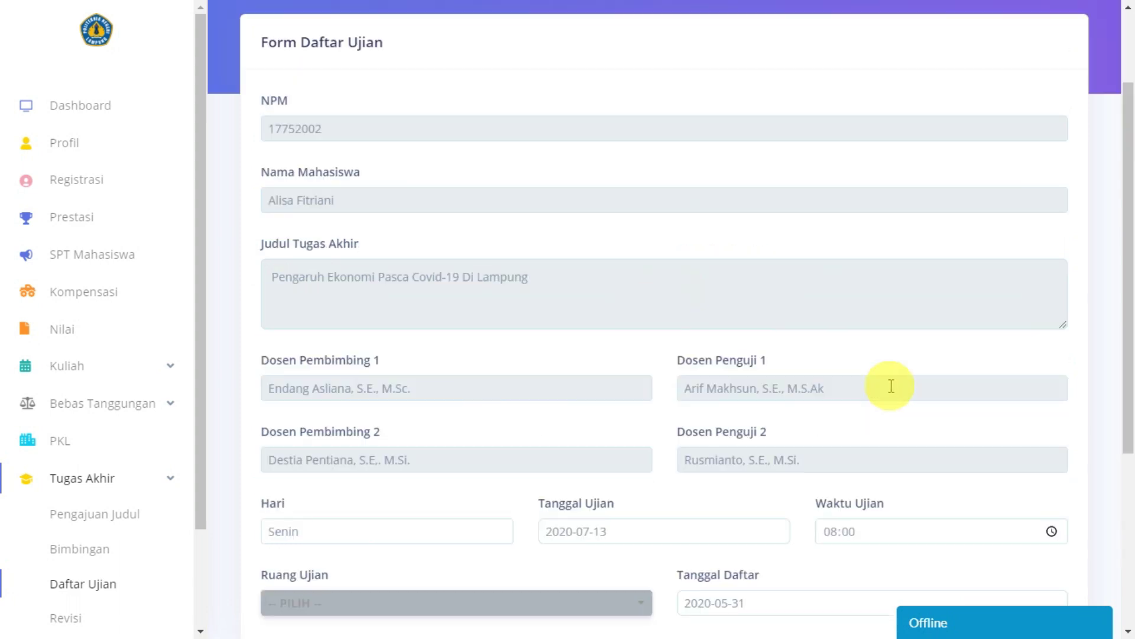
{"action": "scroll", "coordinate": [891, 385], "scroll_direction": "down", "scroll_amount": 4}
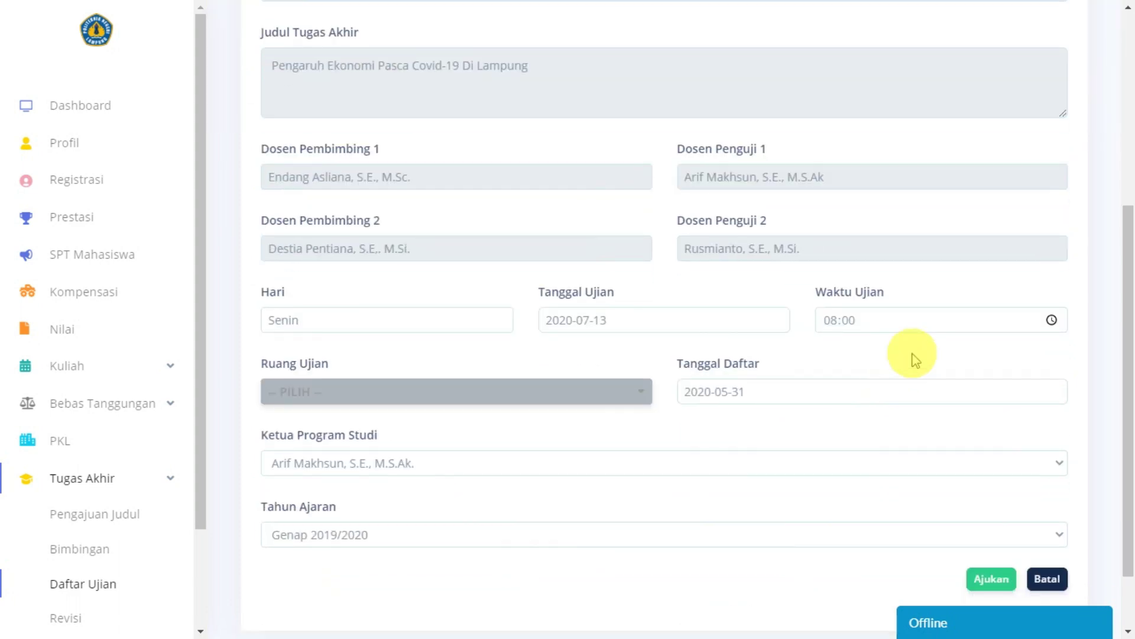
{"action": "left_click", "coordinate": [871, 324]}
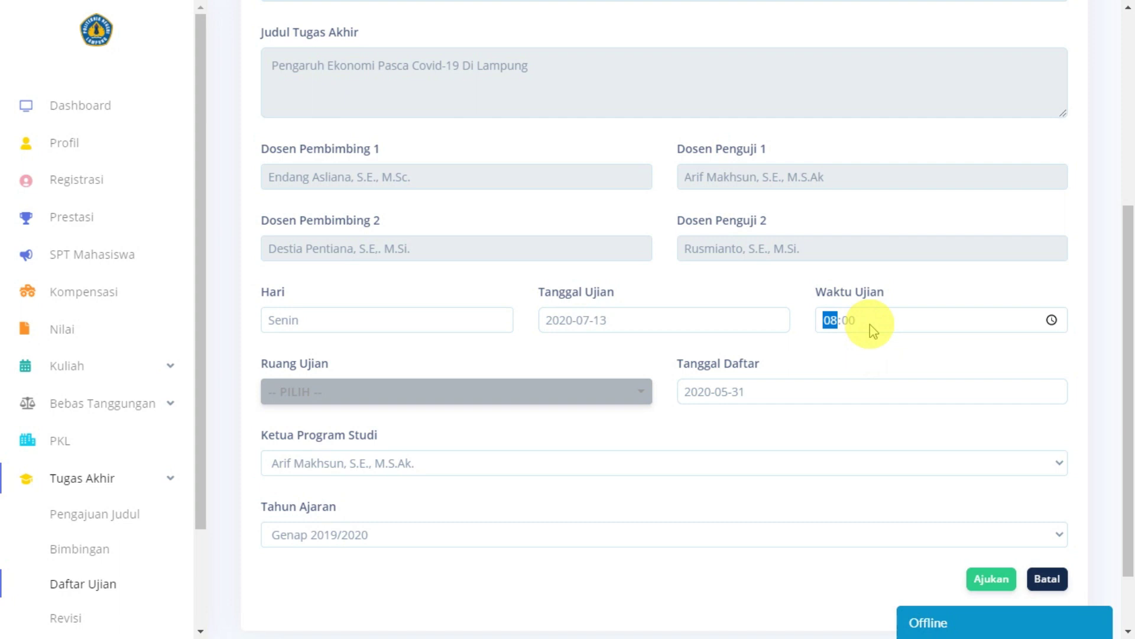
Step: Search 'seroja' in the Ruang Ujian list and choose Seroja 1.2 as the exam room
{"action": "scroll", "coordinate": [495, 418], "scroll_direction": "down", "scroll_amount": 3}
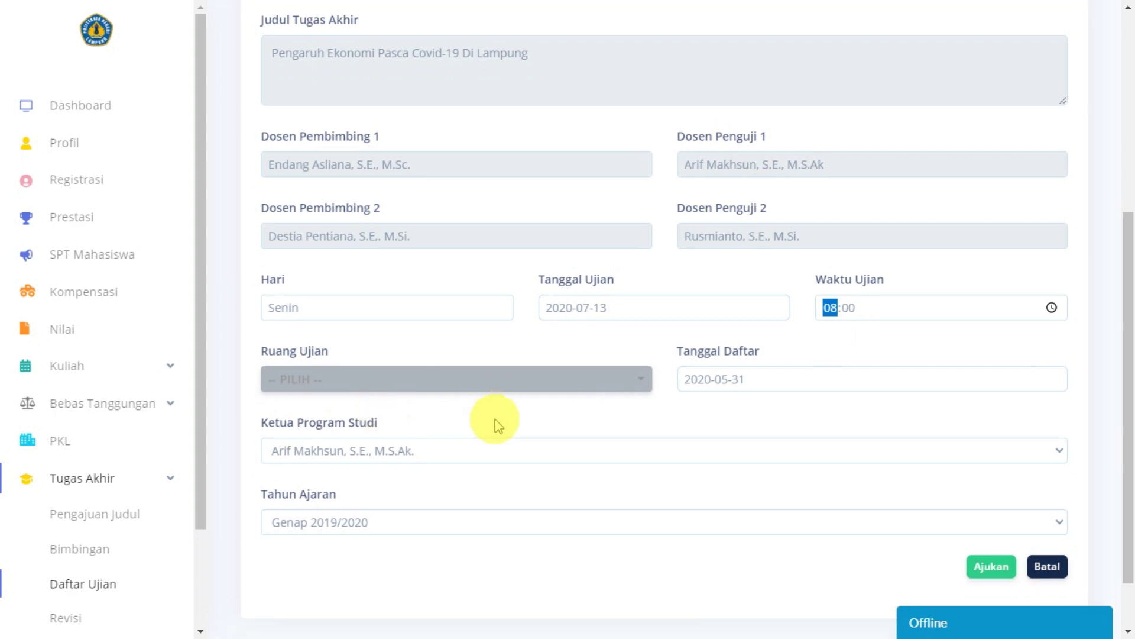
{"action": "left_click", "coordinate": [416, 319]}
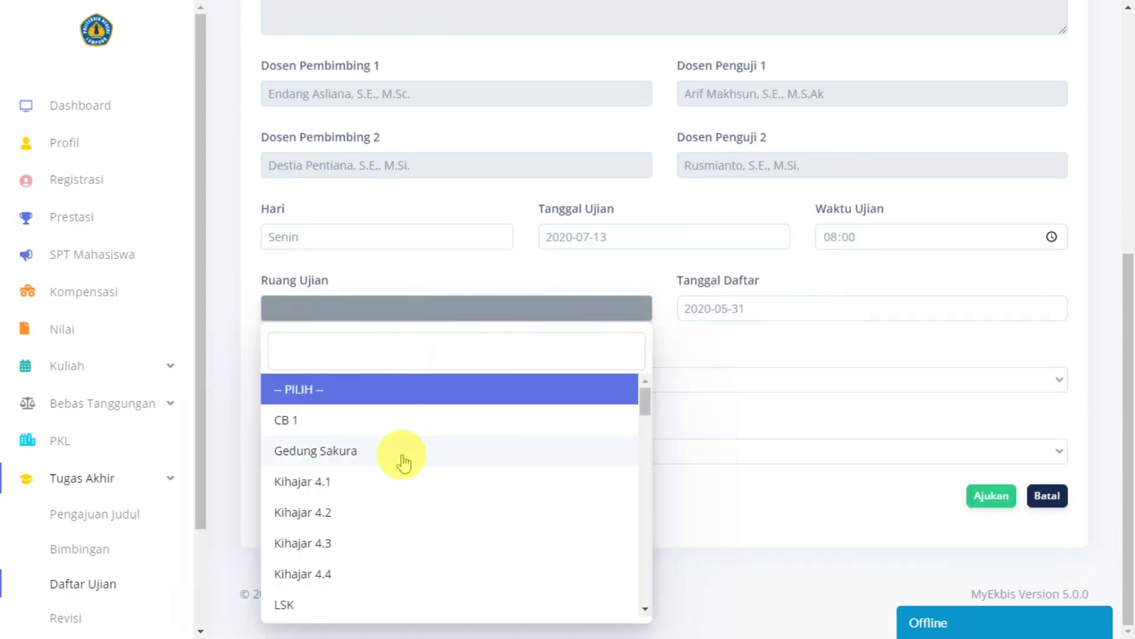
{"action": "scroll", "coordinate": [400, 459], "scroll_direction": "down", "scroll_amount": 5}
{"action": "scroll", "coordinate": [404, 458], "scroll_direction": "up", "scroll_amount": 6}
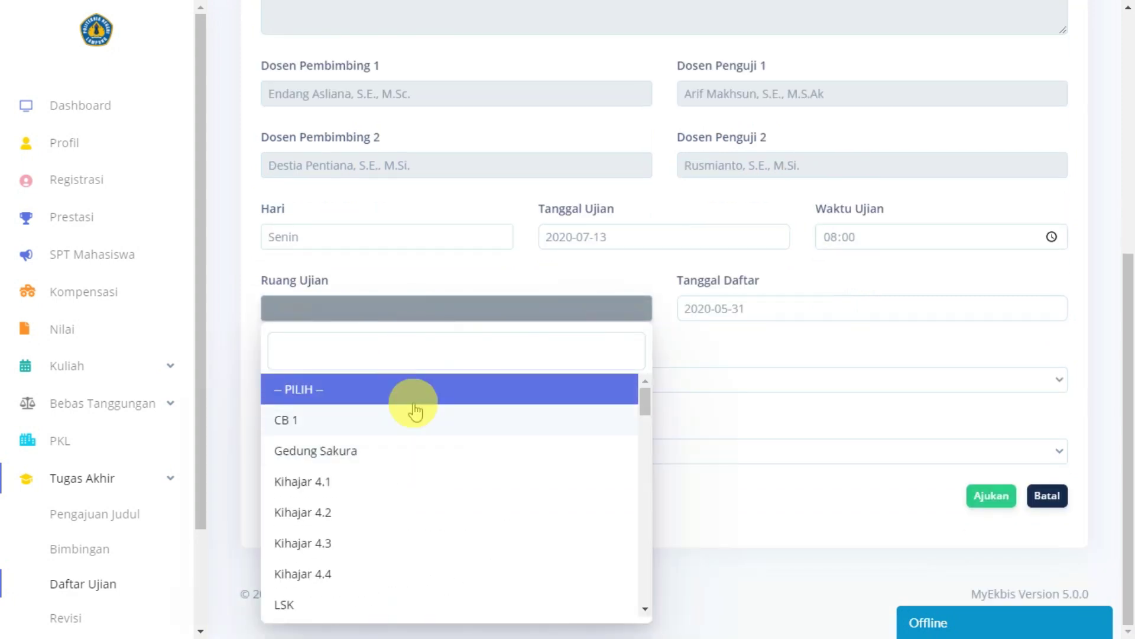
{"action": "type", "text": "seo"}
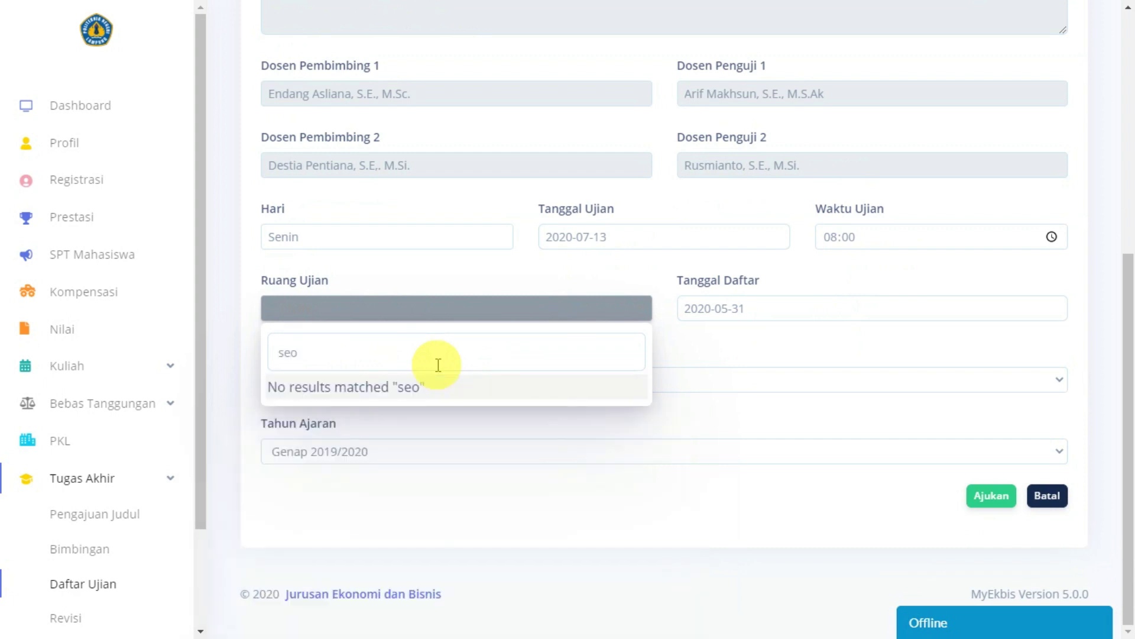
{"action": "key", "text": "BackSpace"}
{"action": "type", "text": "roja"}
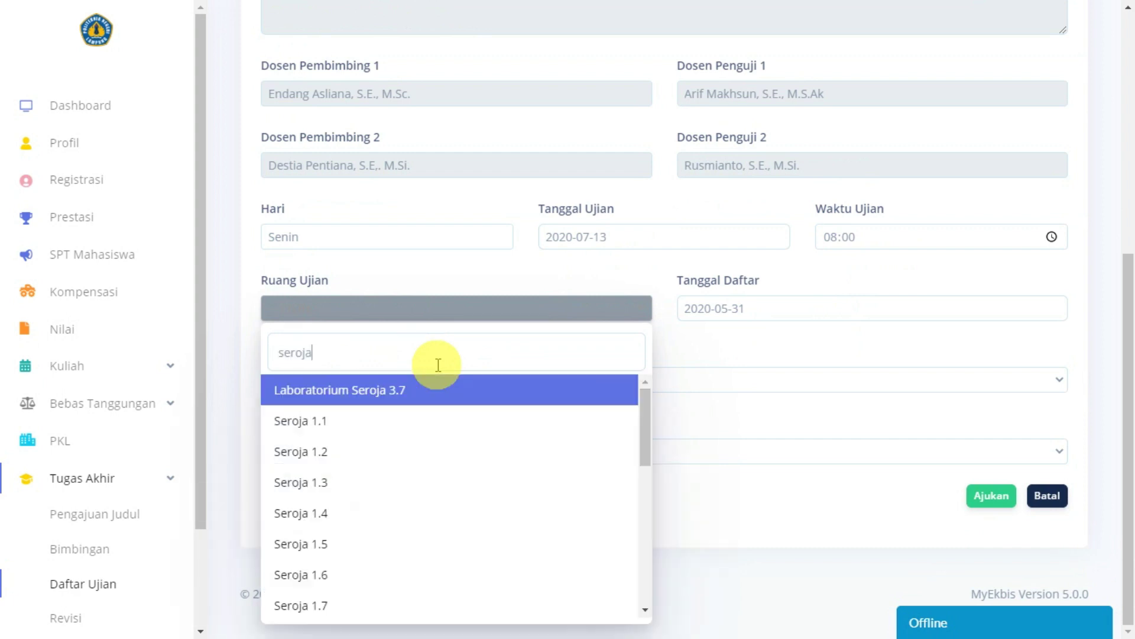
{"action": "left_click", "coordinate": [353, 449]}
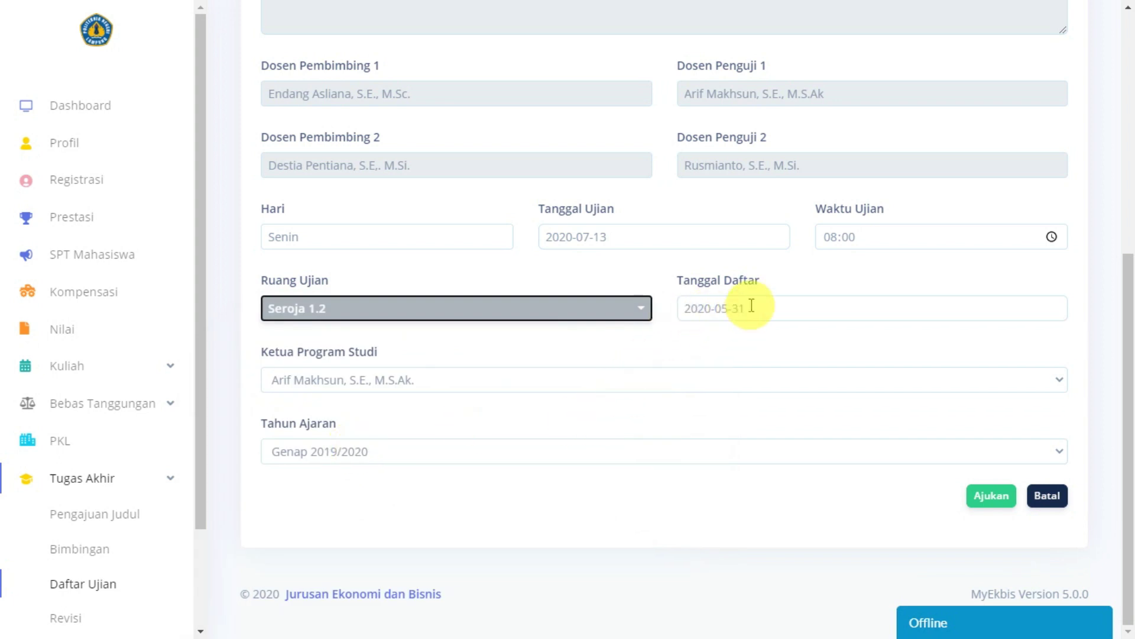
{"action": "left_click", "coordinate": [689, 336]}
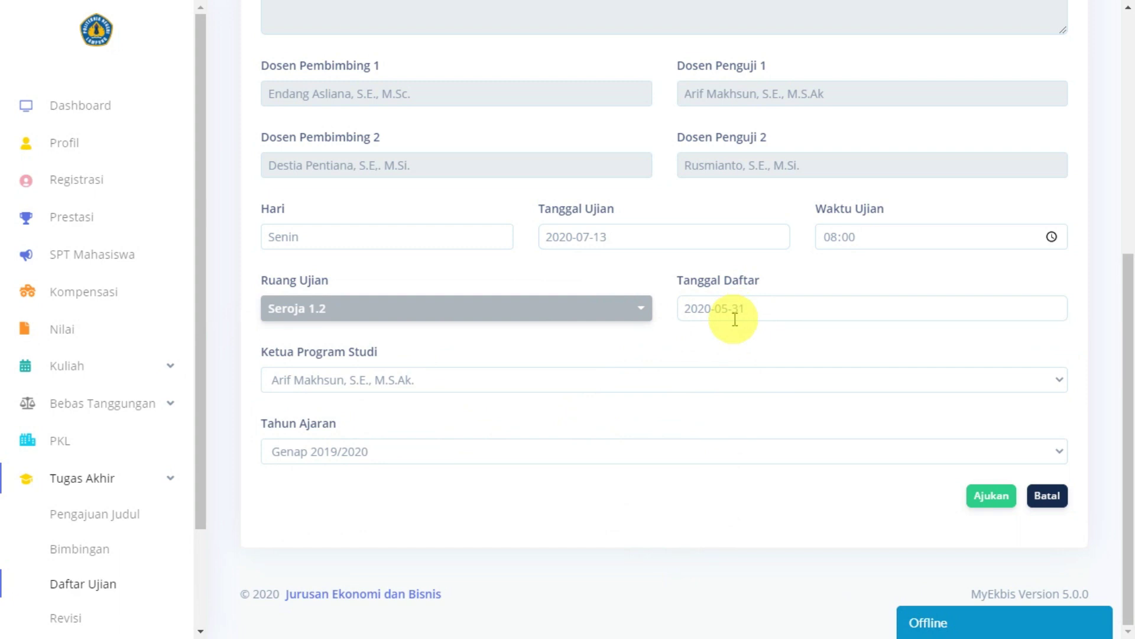
{"action": "left_click", "coordinate": [753, 308]}
Step: Set the registration date (Tanggal Daftar) to 10 July 2020
{"action": "left_click", "coordinate": [889, 42]}
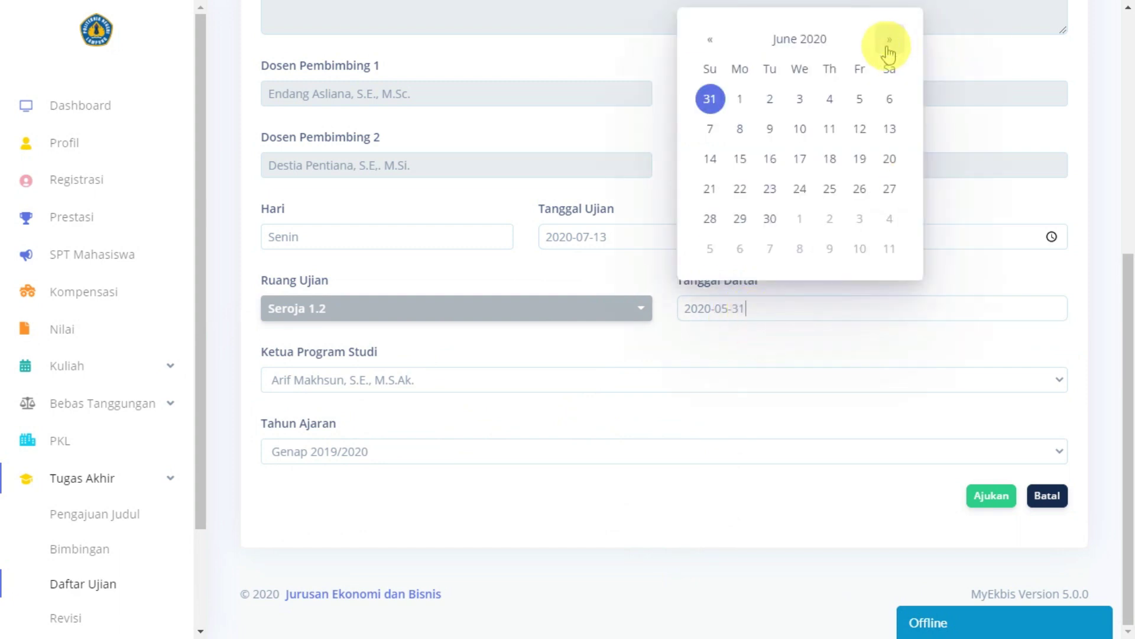
{"action": "left_click", "coordinate": [888, 46]}
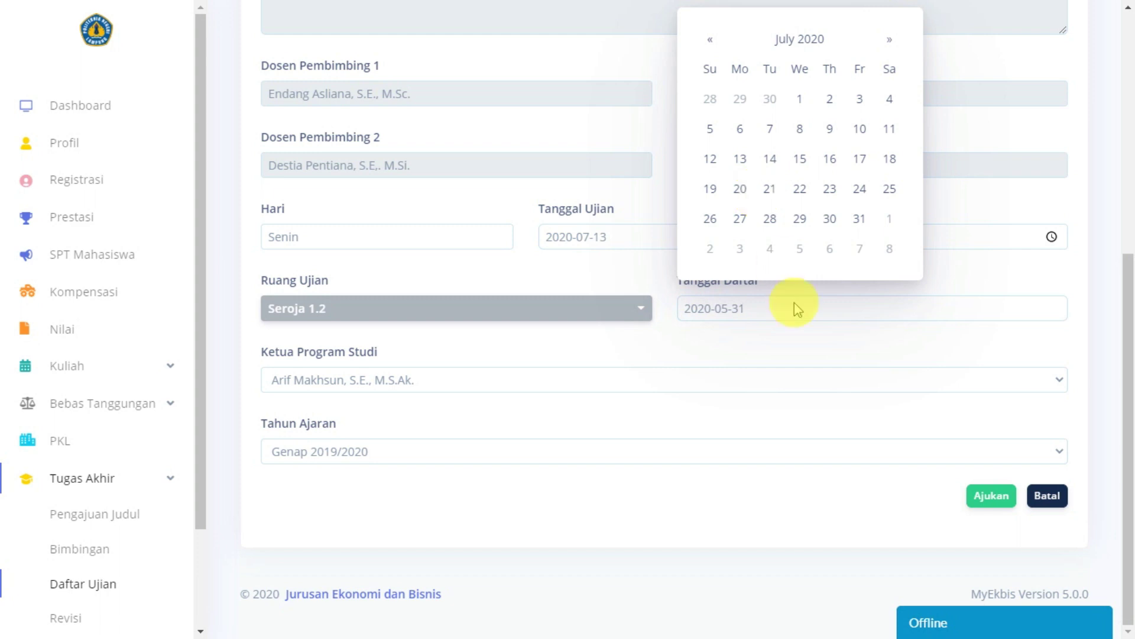
{"action": "left_click", "coordinate": [719, 343]}
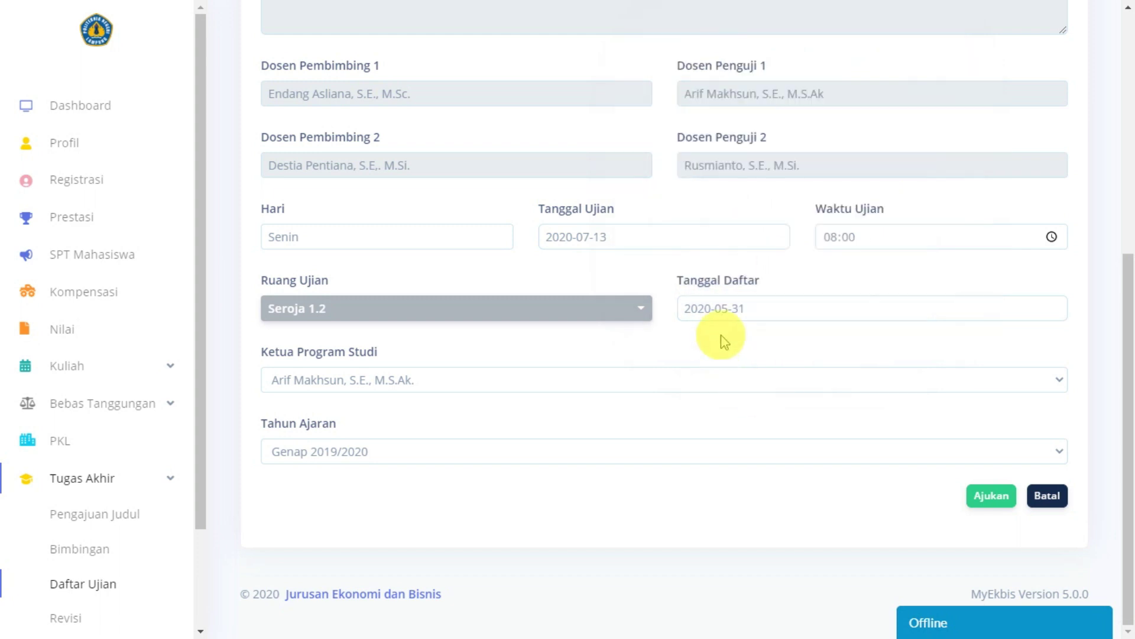
{"action": "left_click", "coordinate": [757, 310]}
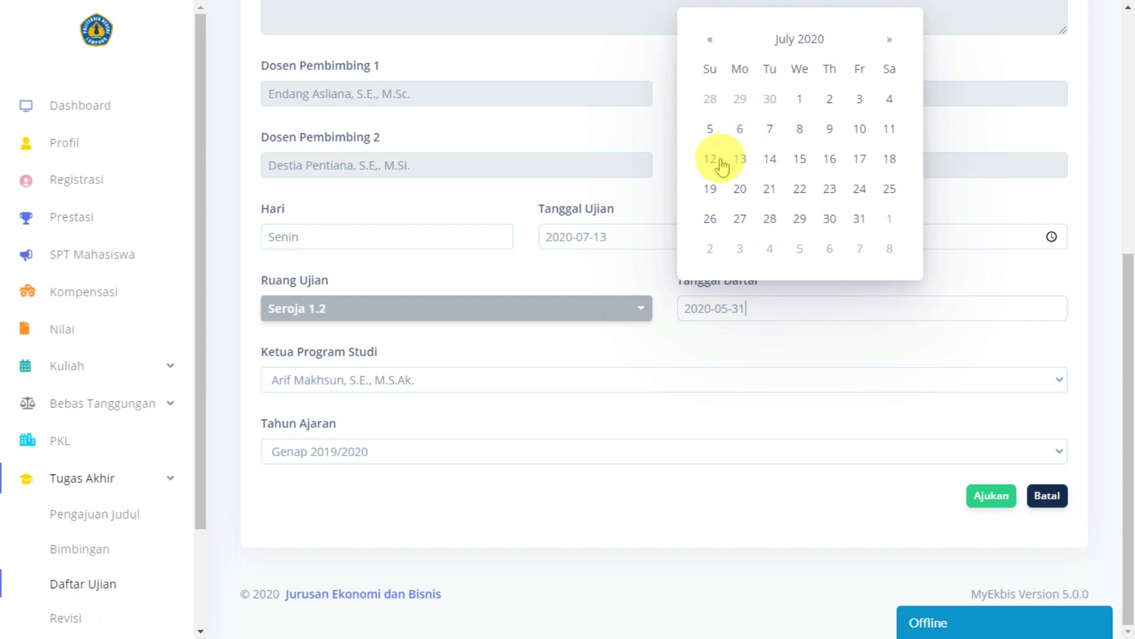
{"action": "left_click", "coordinate": [736, 338]}
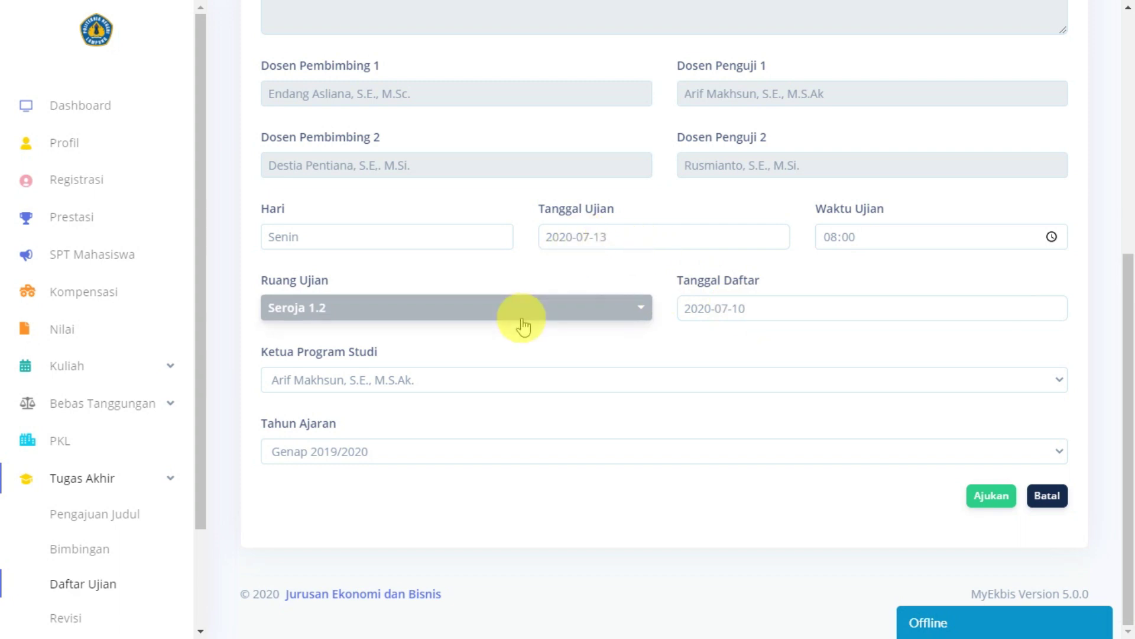
Step: Submit the completed exam registration form with Ajukan
{"action": "scroll", "coordinate": [760, 342], "scroll_direction": "up", "scroll_amount": 5}
{"action": "scroll", "coordinate": [758, 342], "scroll_direction": "down", "scroll_amount": 5}
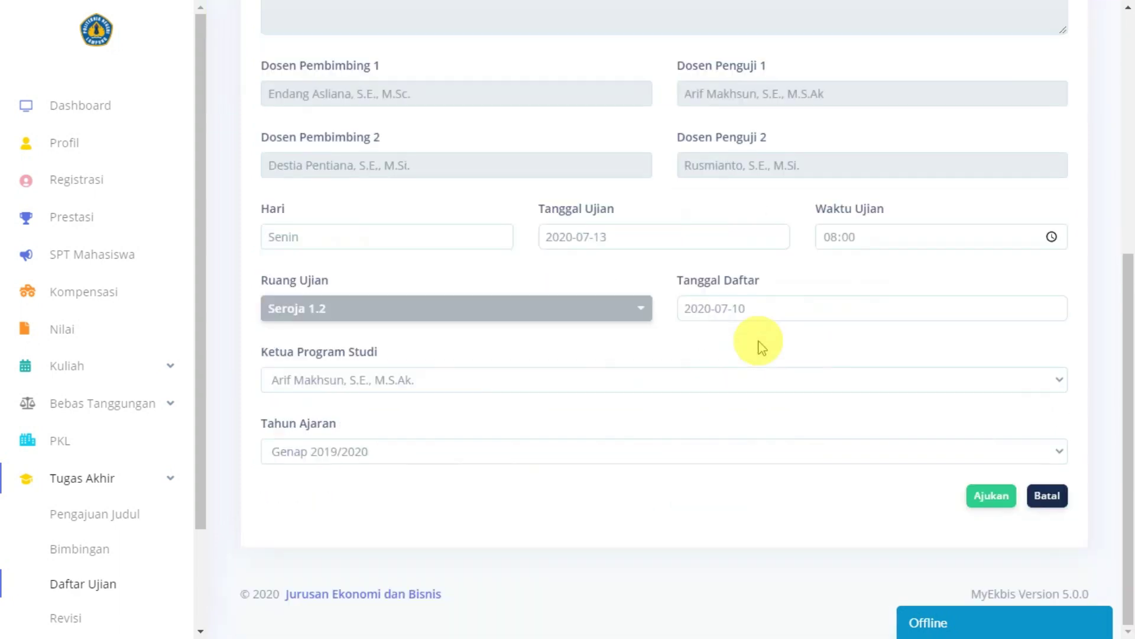
{"action": "scroll", "coordinate": [755, 339], "scroll_direction": "up", "scroll_amount": 6}
{"action": "scroll", "coordinate": [456, 323], "scroll_direction": "down", "scroll_amount": 4}
{"action": "scroll", "coordinate": [385, 233], "scroll_direction": "down", "scroll_amount": 3}
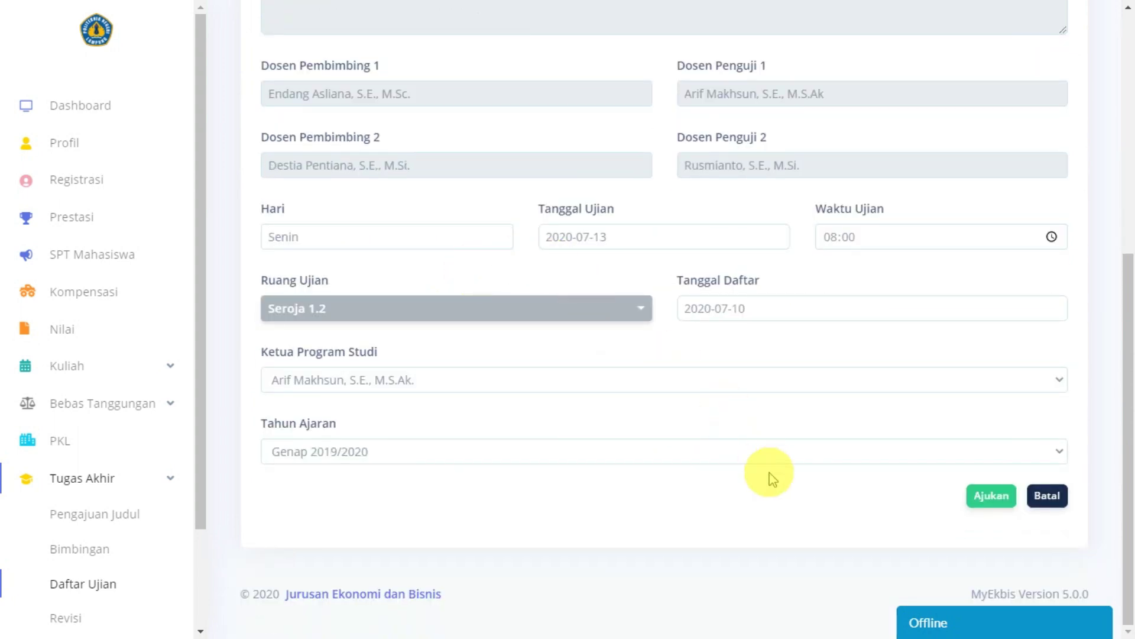
{"action": "left_click", "coordinate": [991, 497]}
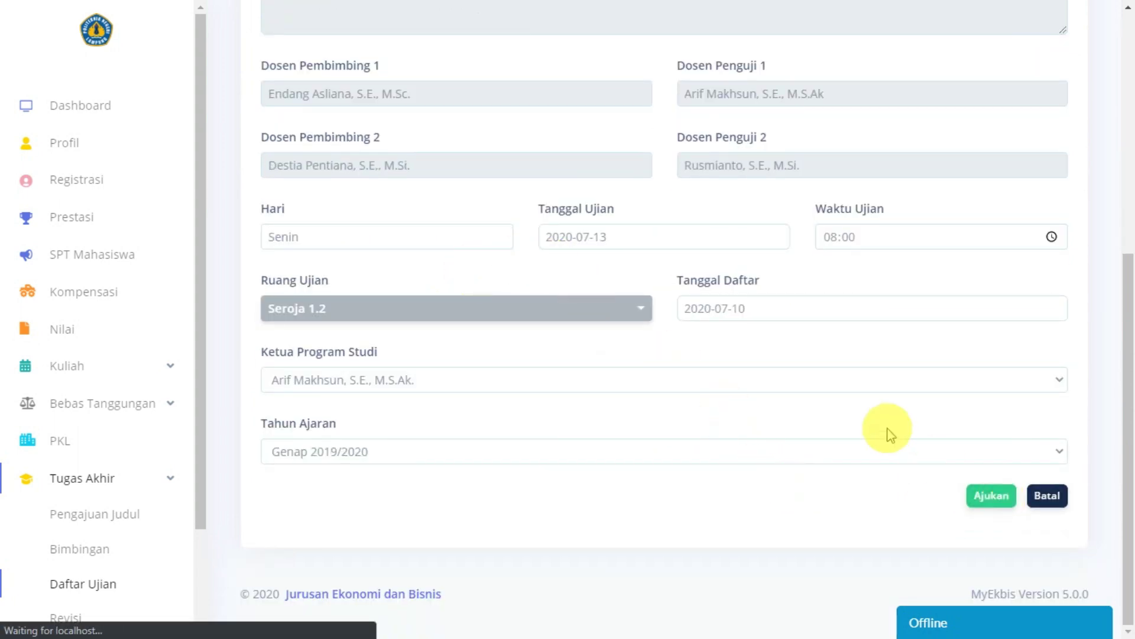
Step: Dismiss the 'Daftar berhasil' notice and check the new entry's Genap 2019/2020 year and PENDING KPS verification
{"action": "scroll", "coordinate": [695, 295], "scroll_direction": "down", "scroll_amount": 4}
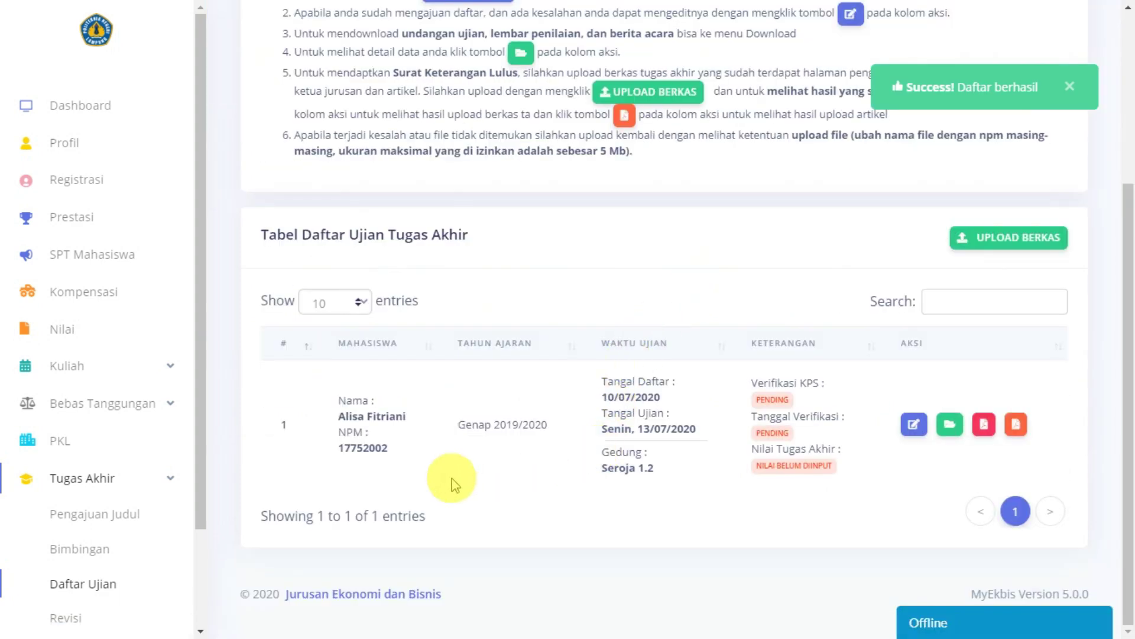
{"action": "scroll", "coordinate": [860, 212], "scroll_direction": "up", "scroll_amount": 4}
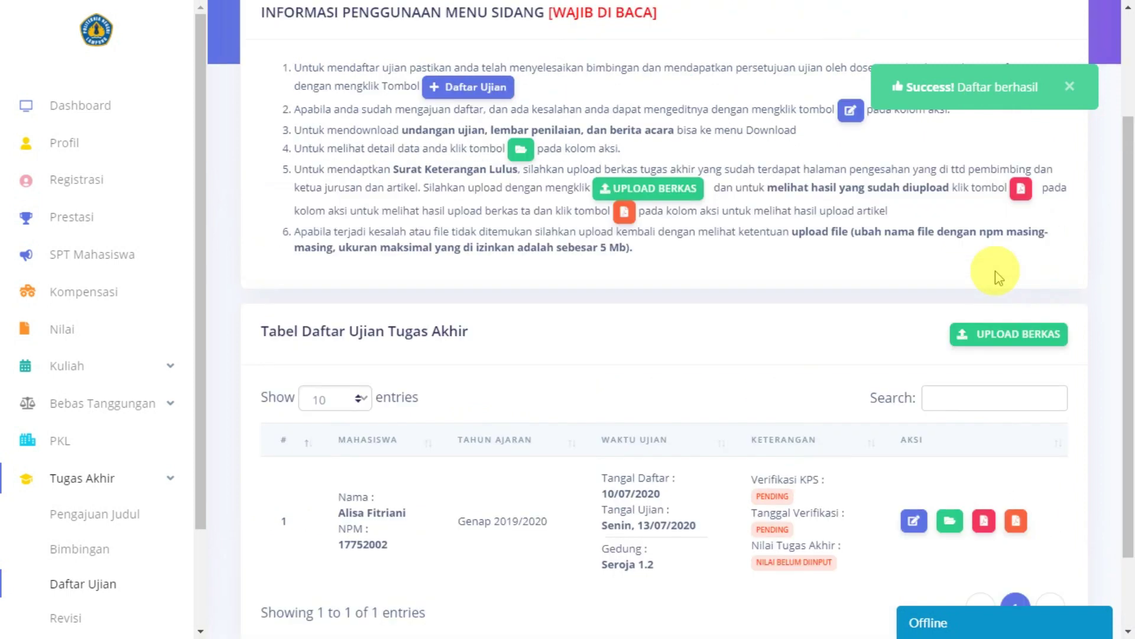
{"action": "left_click", "coordinate": [1070, 86]}
{"action": "scroll", "coordinate": [588, 380], "scroll_direction": "down", "scroll_amount": 4}
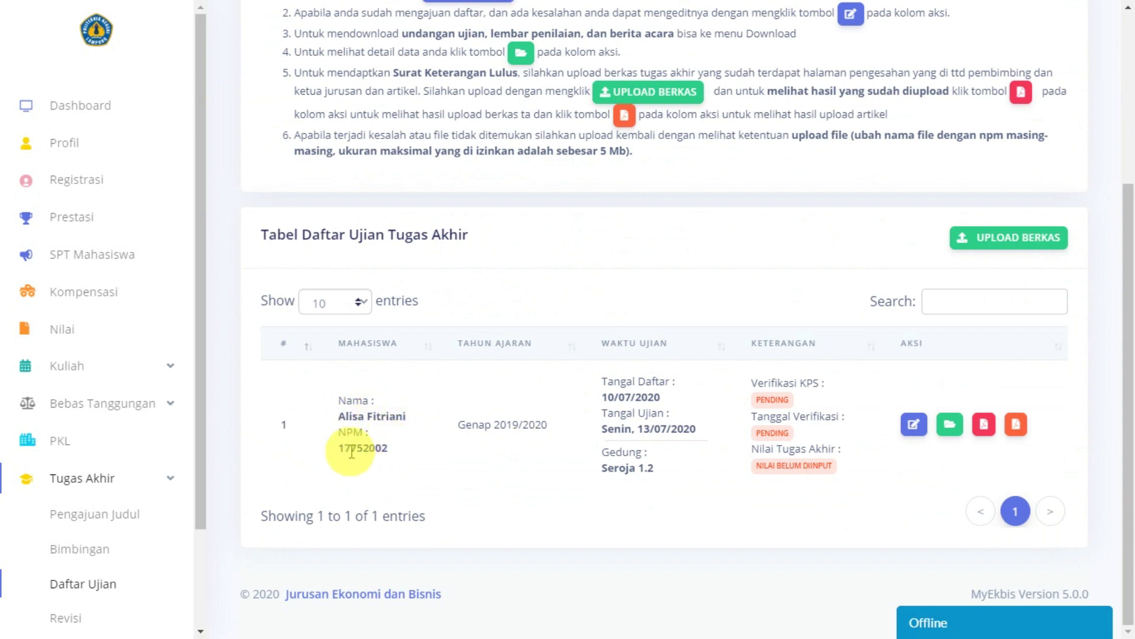
{"action": "left_click_drag", "start_coordinate": [451, 425], "coordinate": [570, 412]}
{"action": "left_click", "coordinate": [668, 407]}
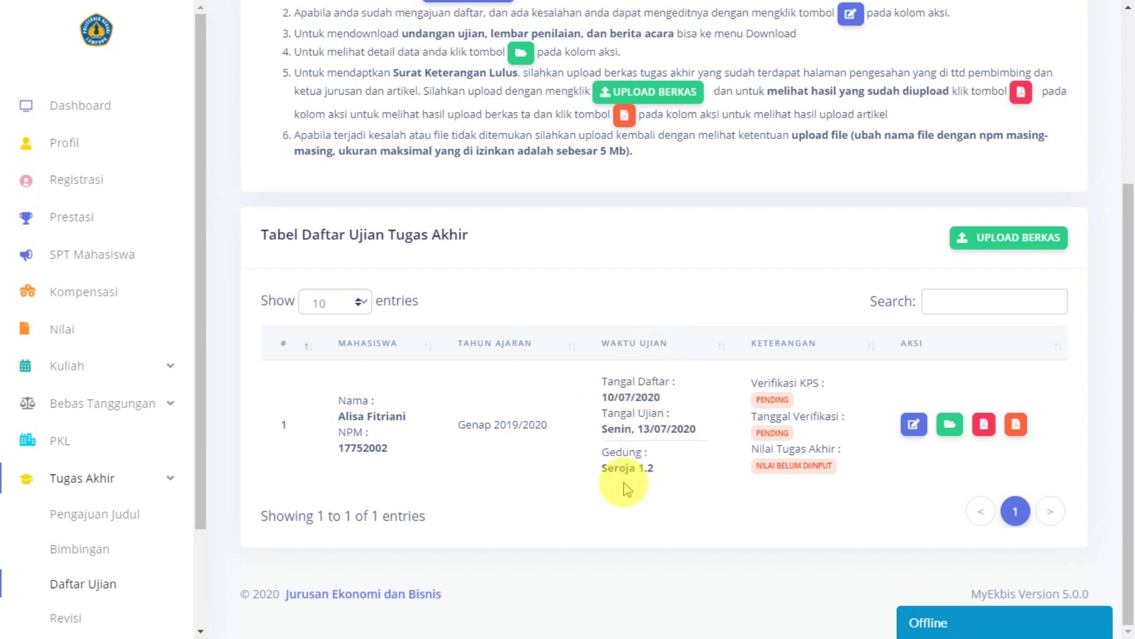
{"action": "double_click", "coordinate": [769, 400]}
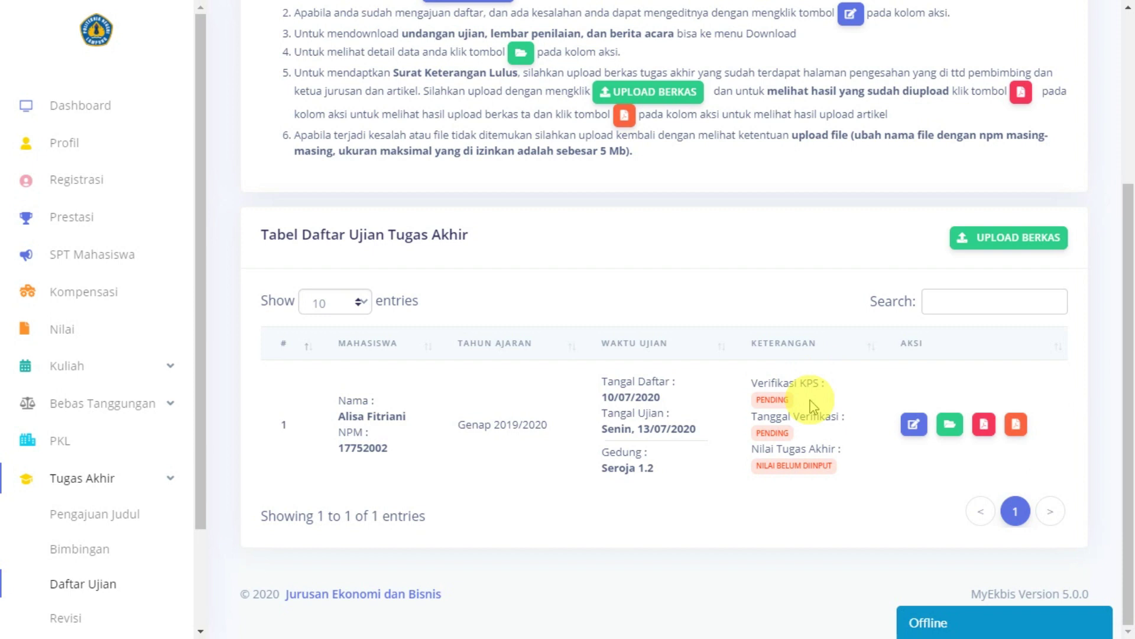
{"action": "scroll", "coordinate": [809, 402], "scroll_direction": "up", "scroll_amount": 2}
{"action": "scroll", "coordinate": [769, 408], "scroll_direction": "up", "scroll_amount": 2}
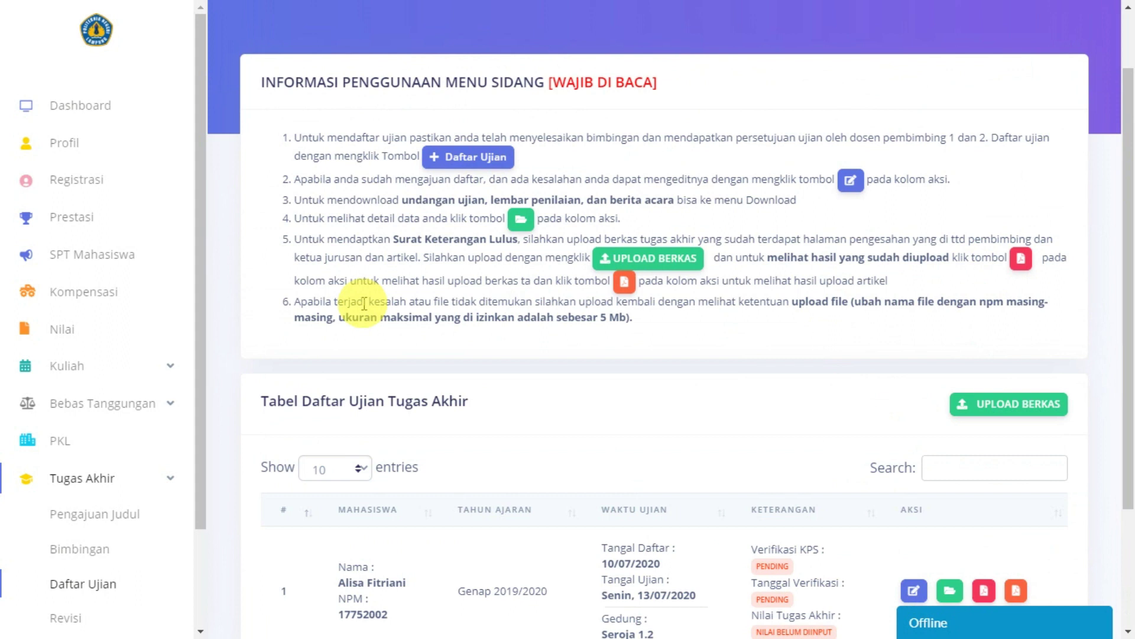
{"action": "scroll", "coordinate": [624, 294], "scroll_direction": "down", "scroll_amount": 2}
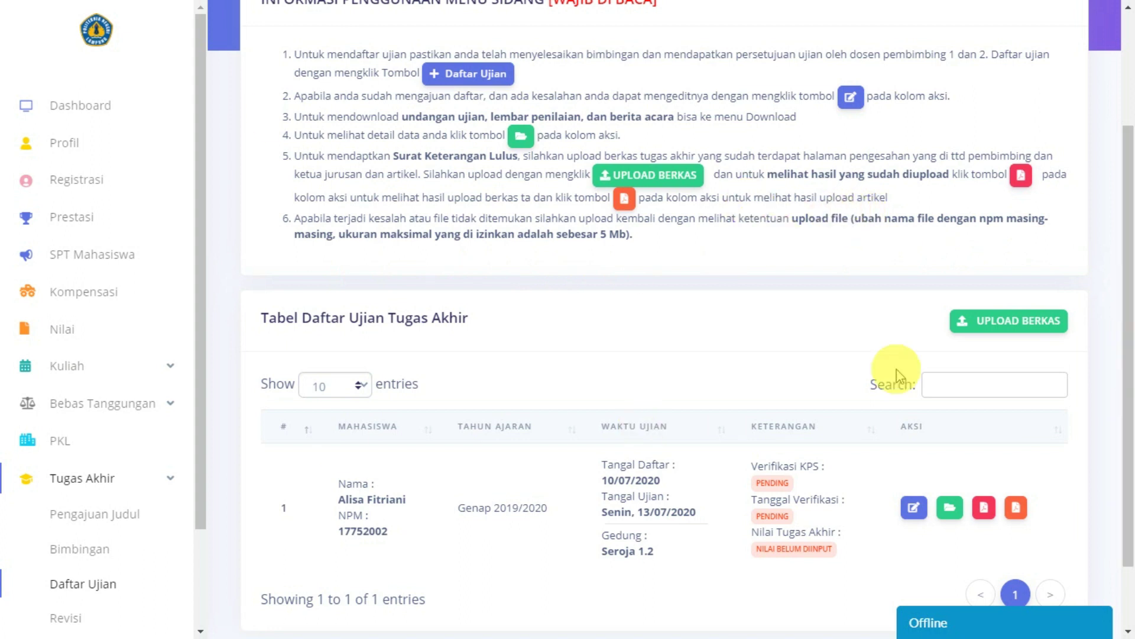
{"action": "scroll", "coordinate": [768, 379], "scroll_direction": "down", "scroll_amount": 2}
{"action": "scroll", "coordinate": [686, 355], "scroll_direction": "up", "scroll_amount": 4}
{"action": "scroll", "coordinate": [717, 426], "scroll_direction": "down", "scroll_amount": 4}
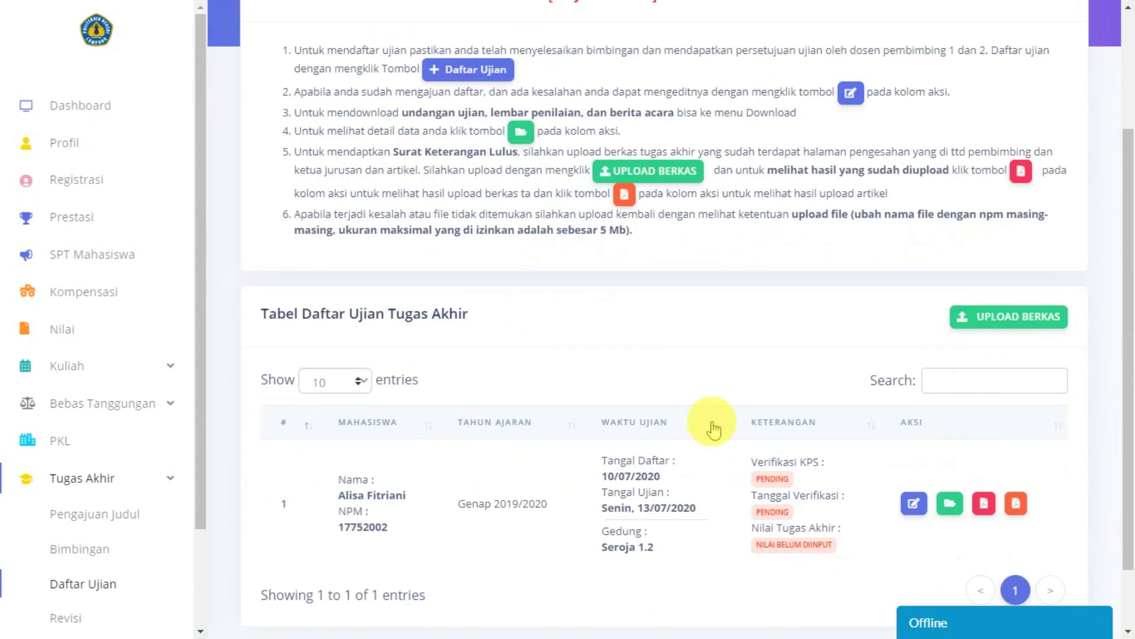
{"action": "scroll", "coordinate": [699, 418], "scroll_direction": "up", "scroll_amount": 4}
{"action": "scroll", "coordinate": [753, 449], "scroll_direction": "down", "scroll_amount": 4}
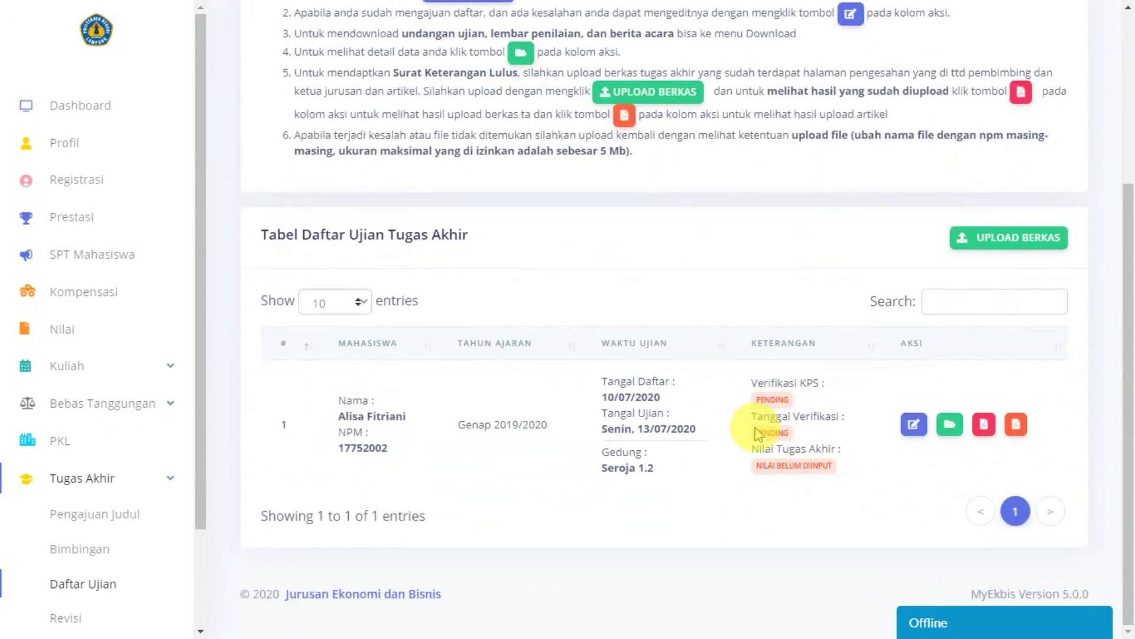
{"action": "double_click", "coordinate": [757, 436]}
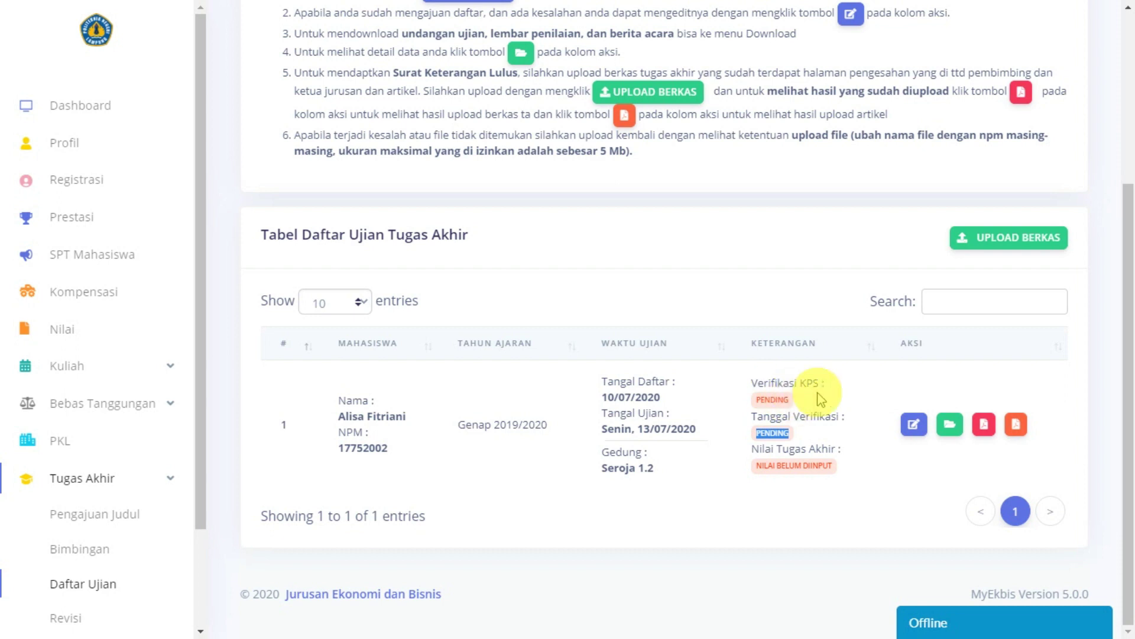
{"action": "left_click", "coordinate": [806, 460]}
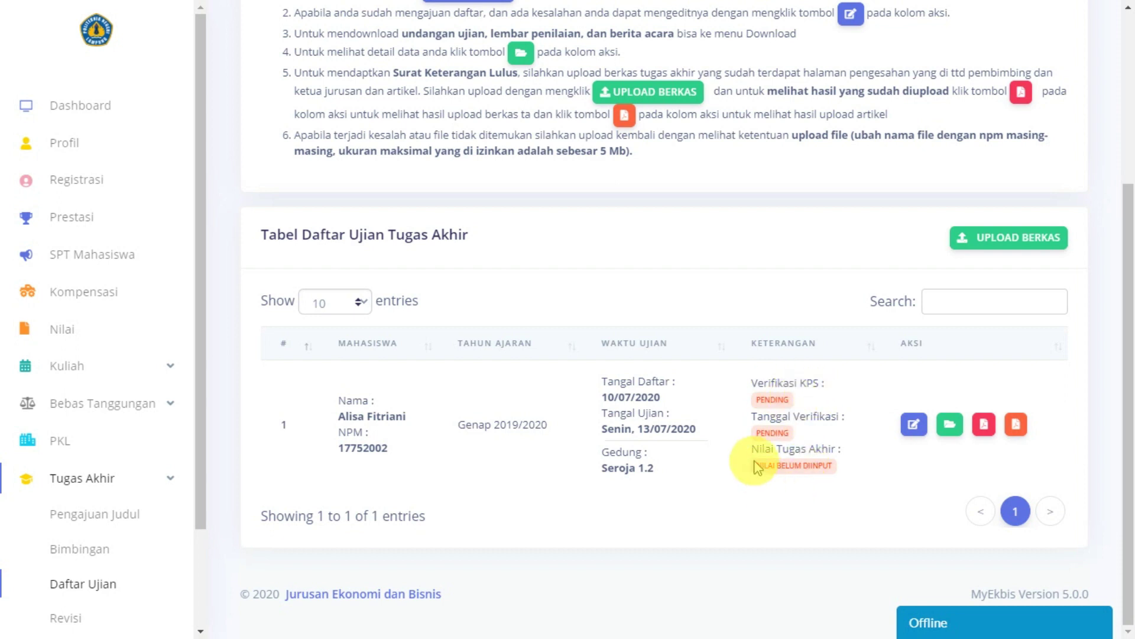
{"action": "left_click_drag", "start_coordinate": [756, 465], "coordinate": [852, 469]}
{"action": "left_click", "coordinate": [852, 480]}
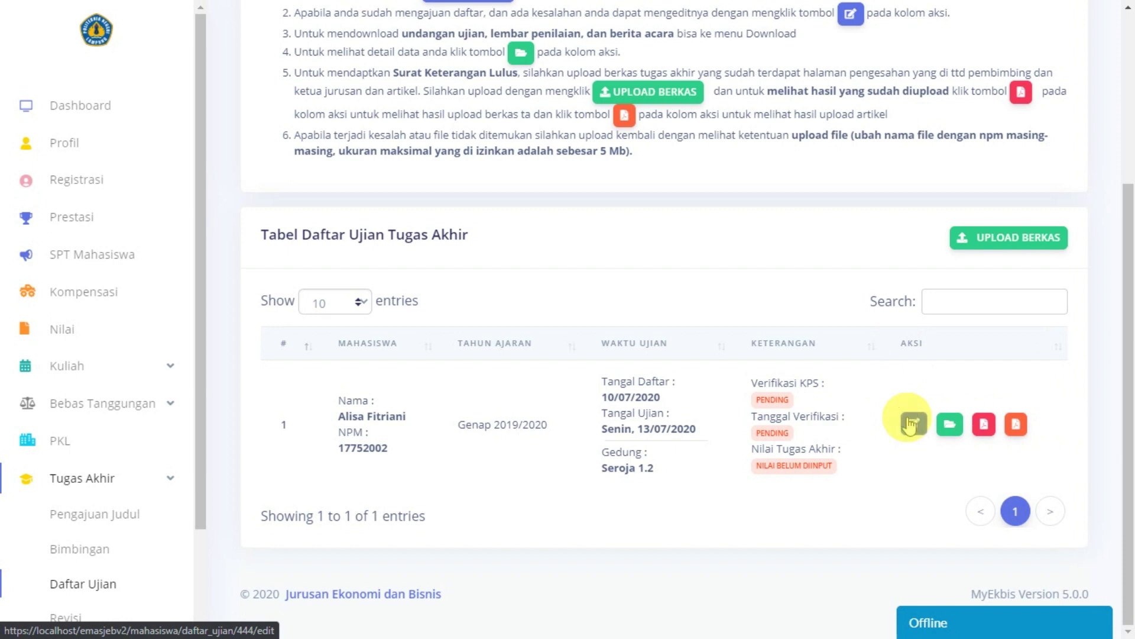
Step: Open the exam entry's edit form and cancel it without changes
{"action": "left_click", "coordinate": [910, 424]}
{"action": "scroll", "coordinate": [677, 378], "scroll_direction": "down", "scroll_amount": 5}
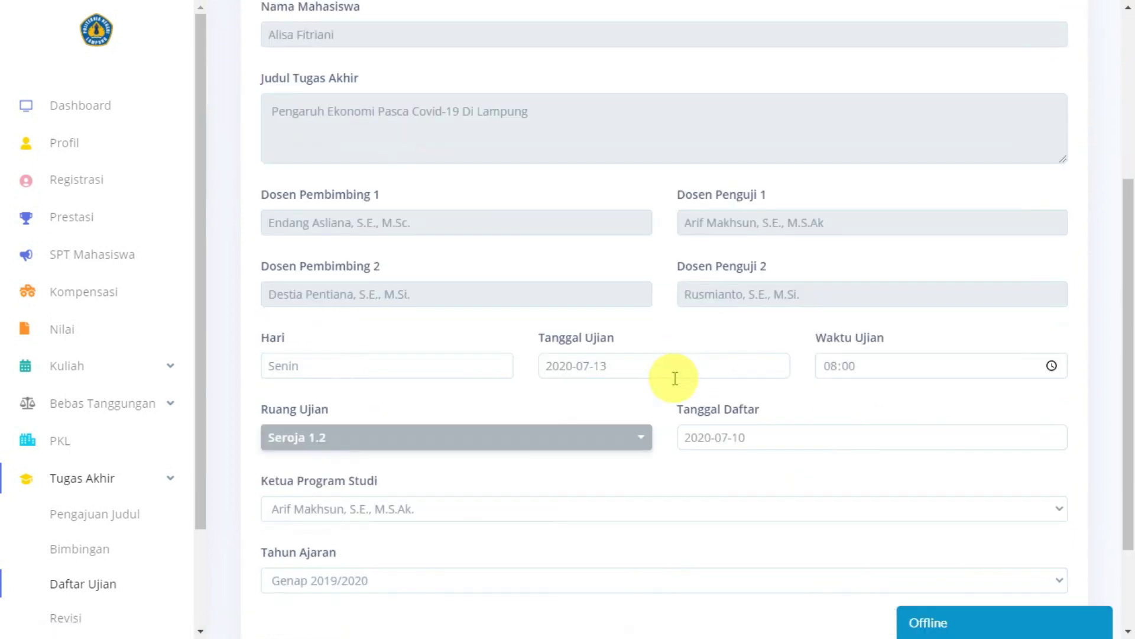
{"action": "scroll", "coordinate": [675, 378], "scroll_direction": "down", "scroll_amount": 1}
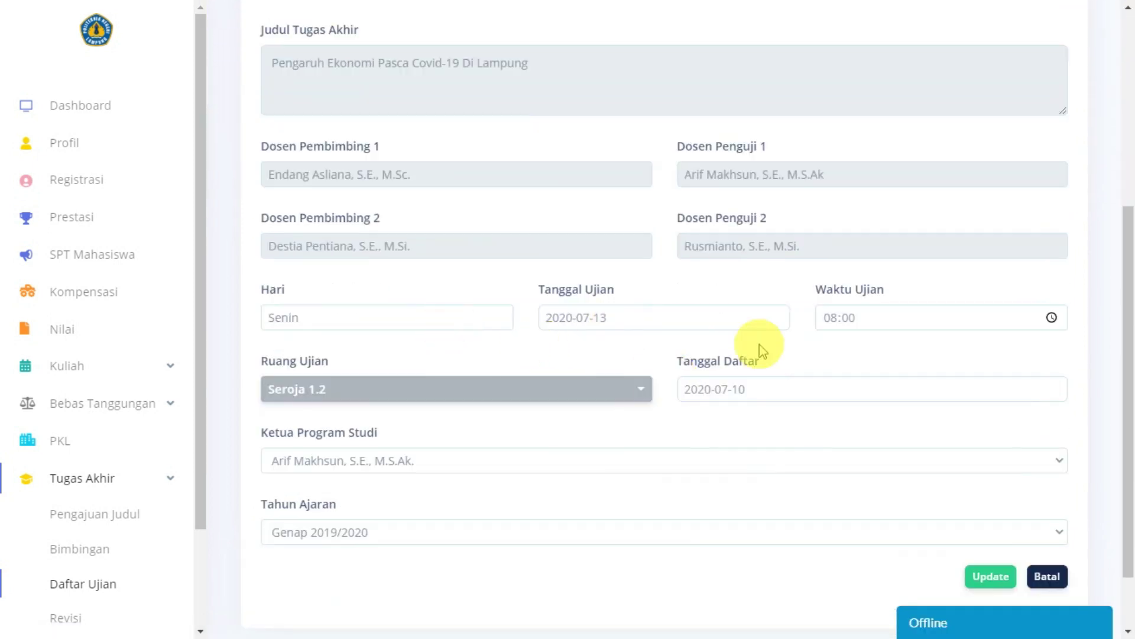
{"action": "scroll", "coordinate": [760, 347], "scroll_direction": "down", "scroll_amount": 2}
{"action": "left_click", "coordinate": [1047, 495]}
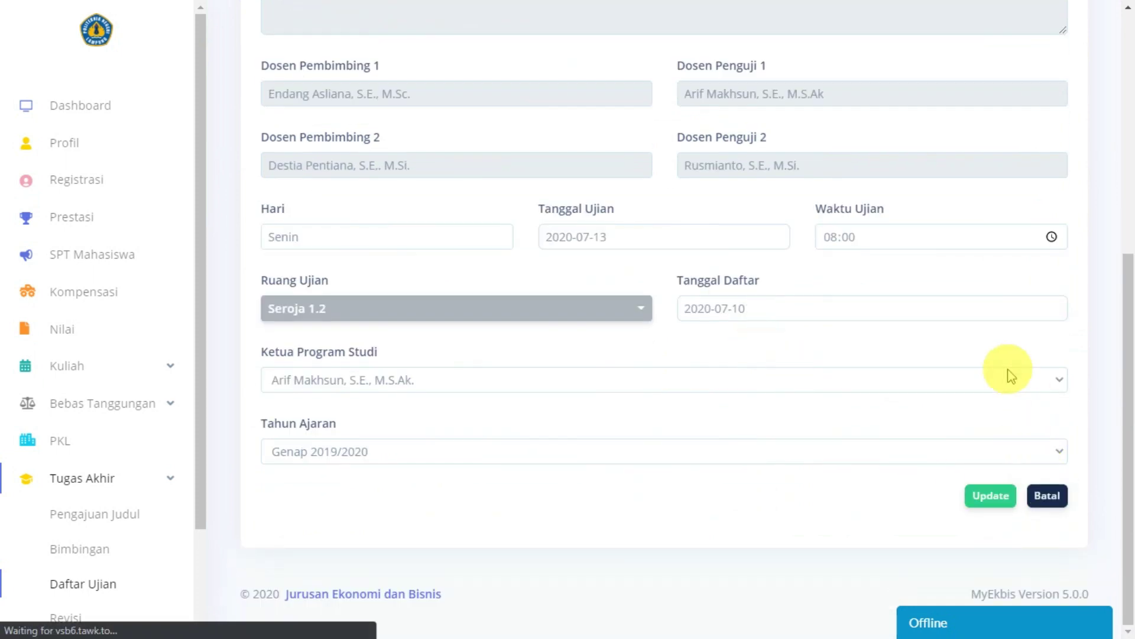
{"action": "scroll", "coordinate": [704, 363], "scroll_direction": "down", "scroll_amount": 5}
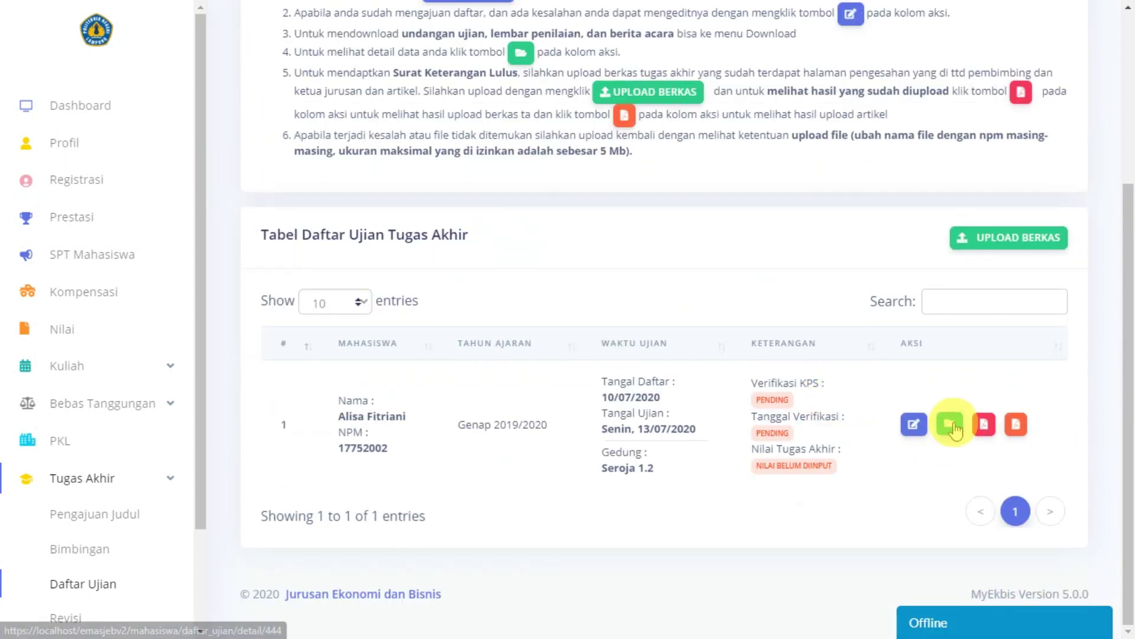
Step: View the exam entry's detail record, then return to the Daftar Ujian list
{"action": "left_click", "coordinate": [951, 425]}
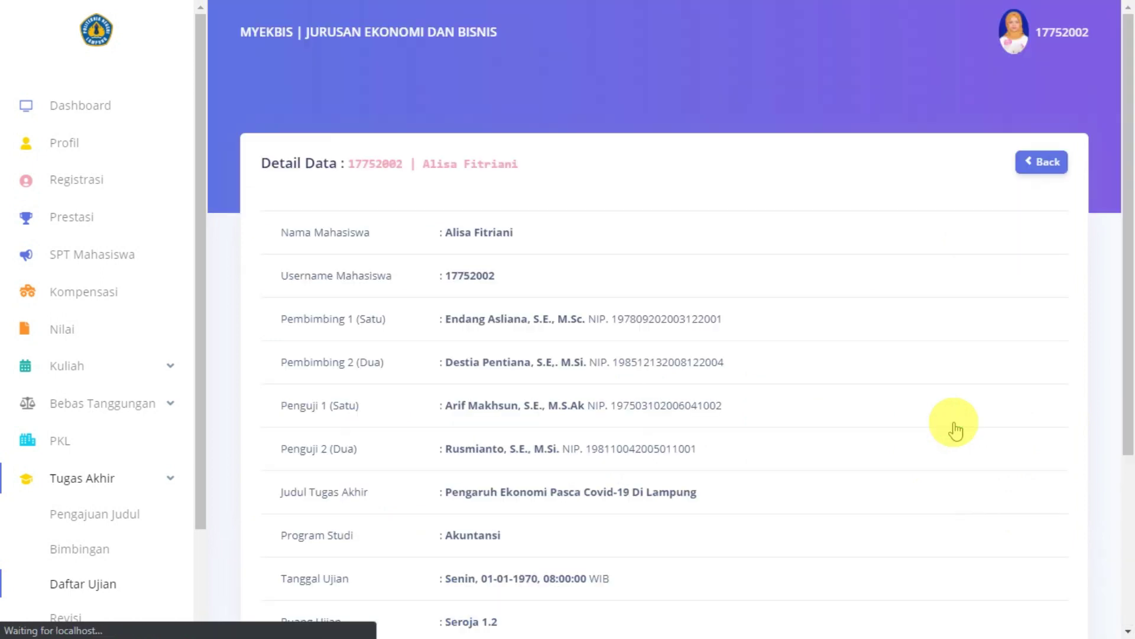
{"action": "scroll", "coordinate": [396, 242], "scroll_direction": "down", "scroll_amount": 4}
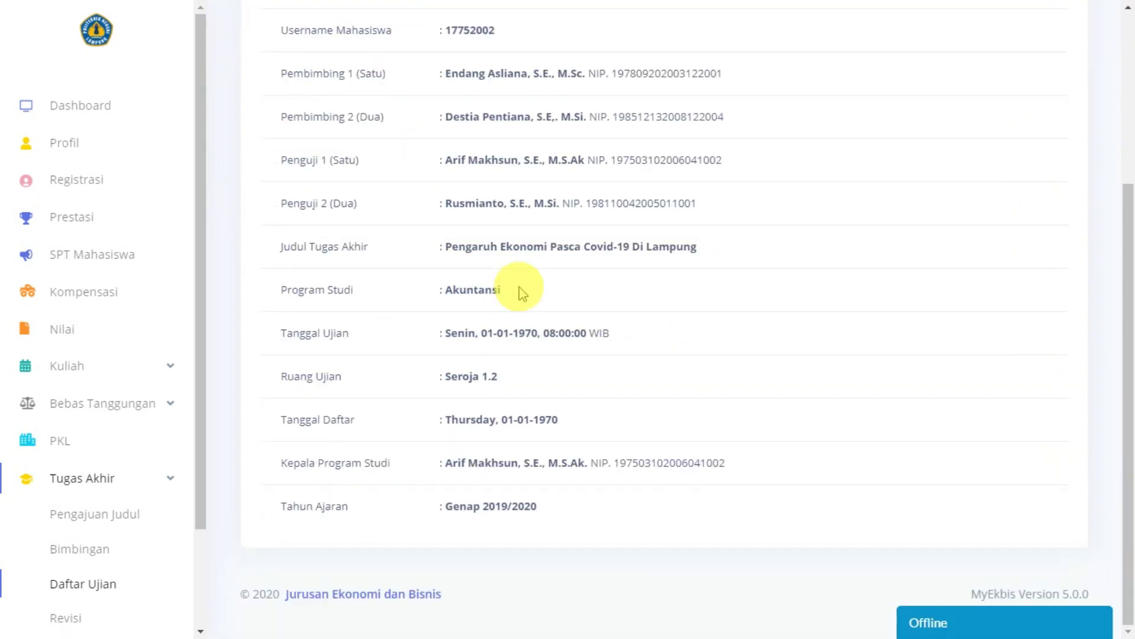
{"action": "scroll", "coordinate": [541, 526], "scroll_direction": "up", "scroll_amount": 3}
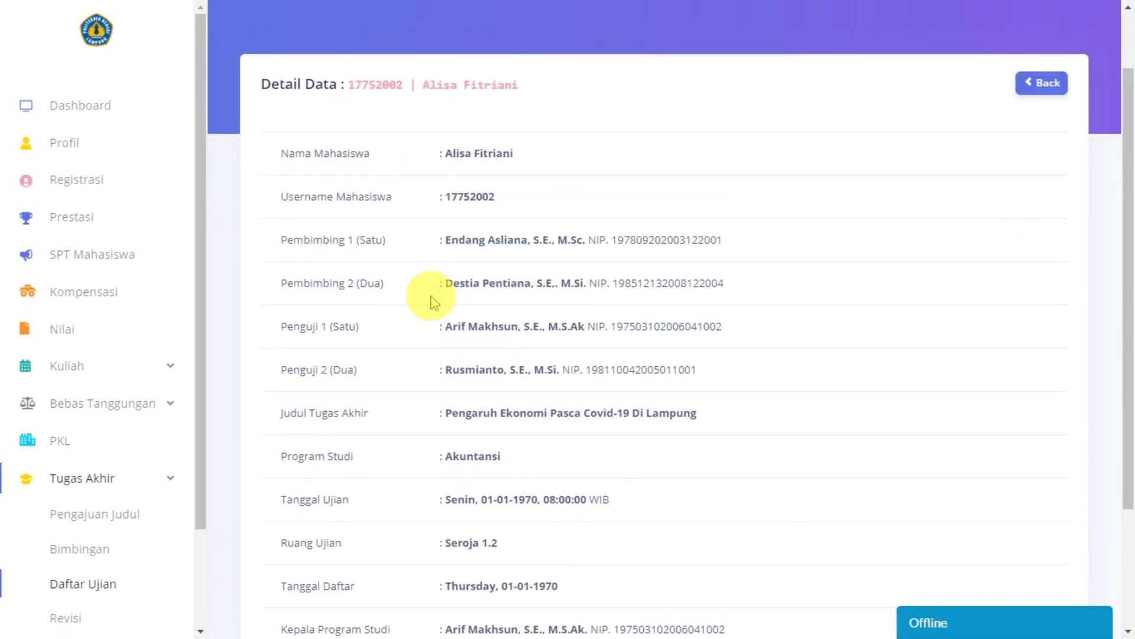
{"action": "scroll", "coordinate": [589, 415], "scroll_direction": "down", "scroll_amount": 1}
{"action": "scroll", "coordinate": [589, 411], "scroll_direction": "down", "scroll_amount": 3}
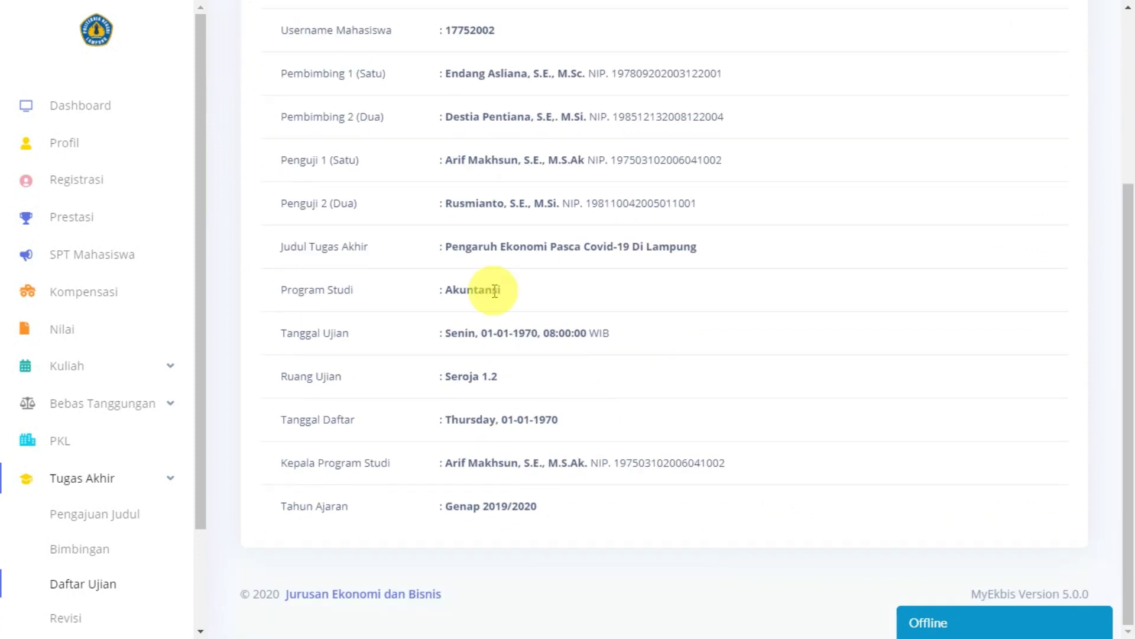
{"action": "scroll", "coordinate": [585, 419], "scroll_direction": "up", "scroll_amount": 5}
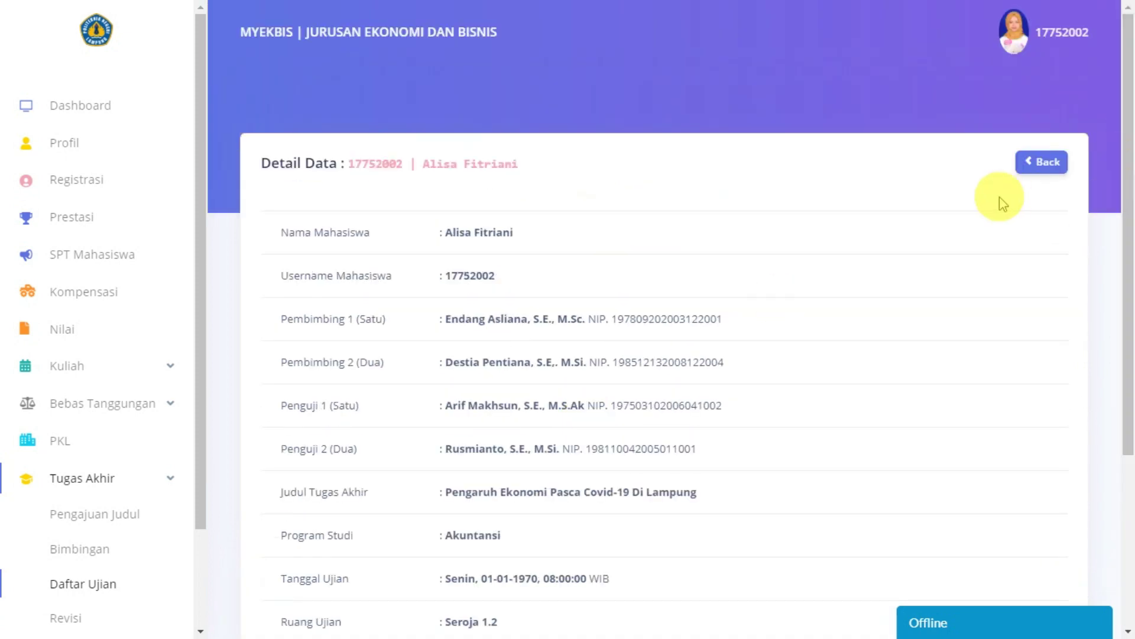
{"action": "left_click", "coordinate": [1028, 162]}
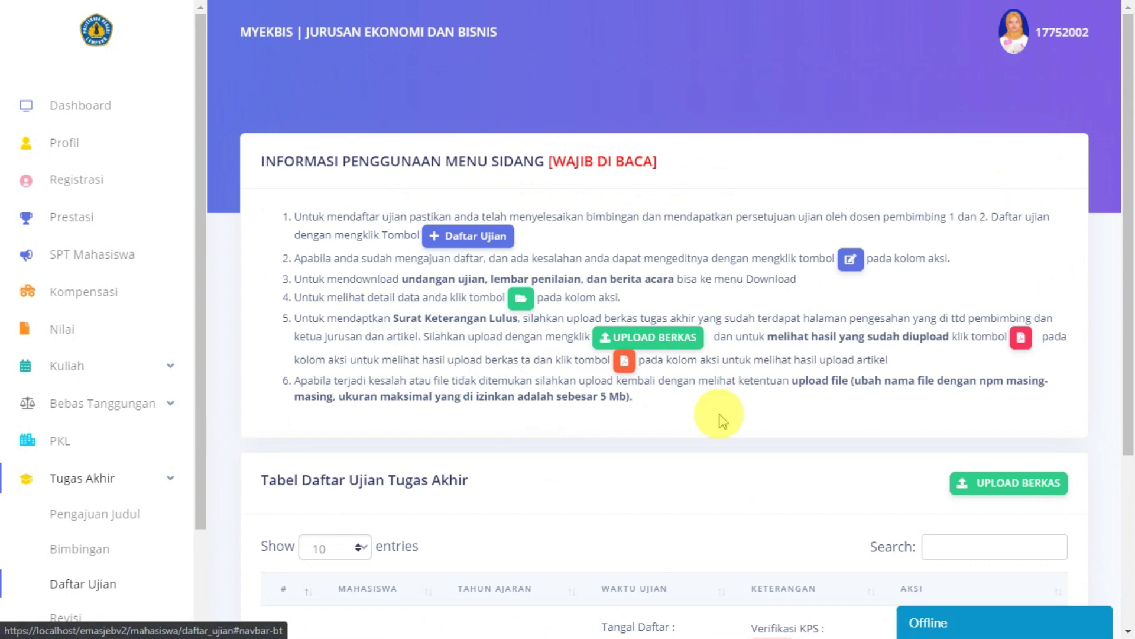
{"action": "scroll", "coordinate": [719, 413], "scroll_direction": "down", "scroll_amount": 4}
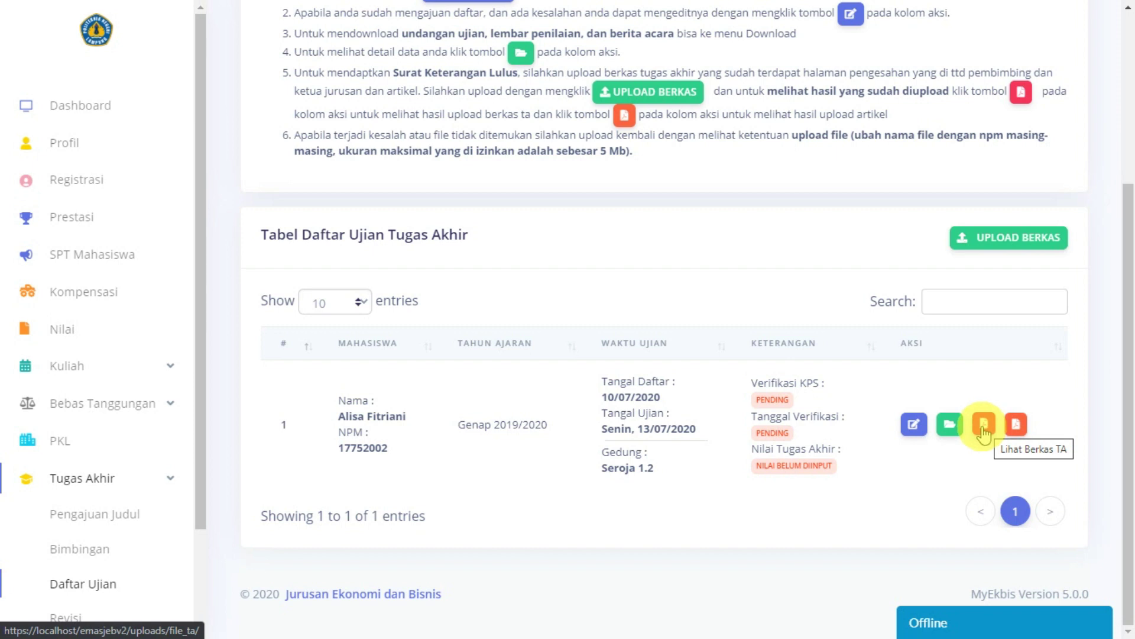
{"action": "scroll", "coordinate": [715, 408], "scroll_direction": "up", "scroll_amount": 3}
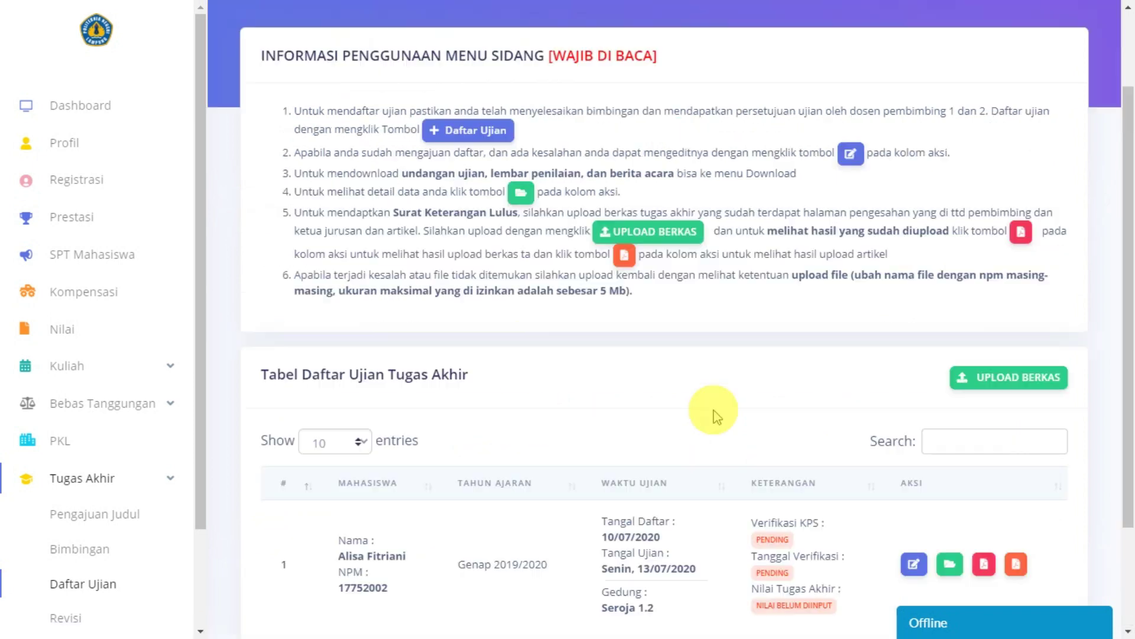
{"action": "scroll", "coordinate": [696, 324], "scroll_direction": "up", "scroll_amount": 1}
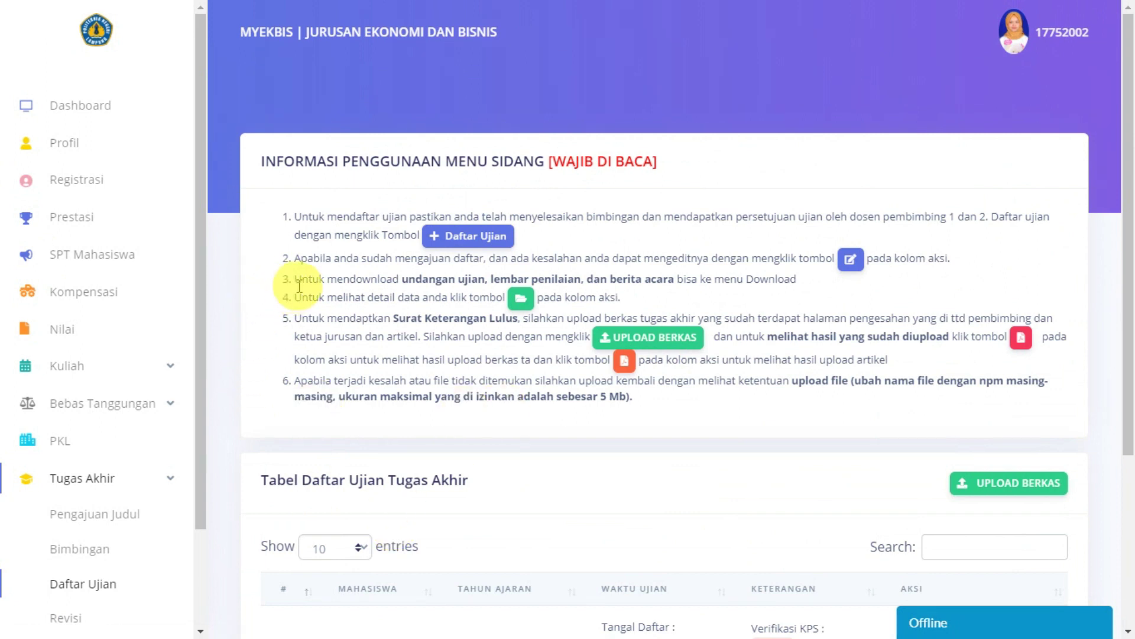
{"action": "left_click_drag", "start_coordinate": [402, 280], "coordinate": [659, 275]}
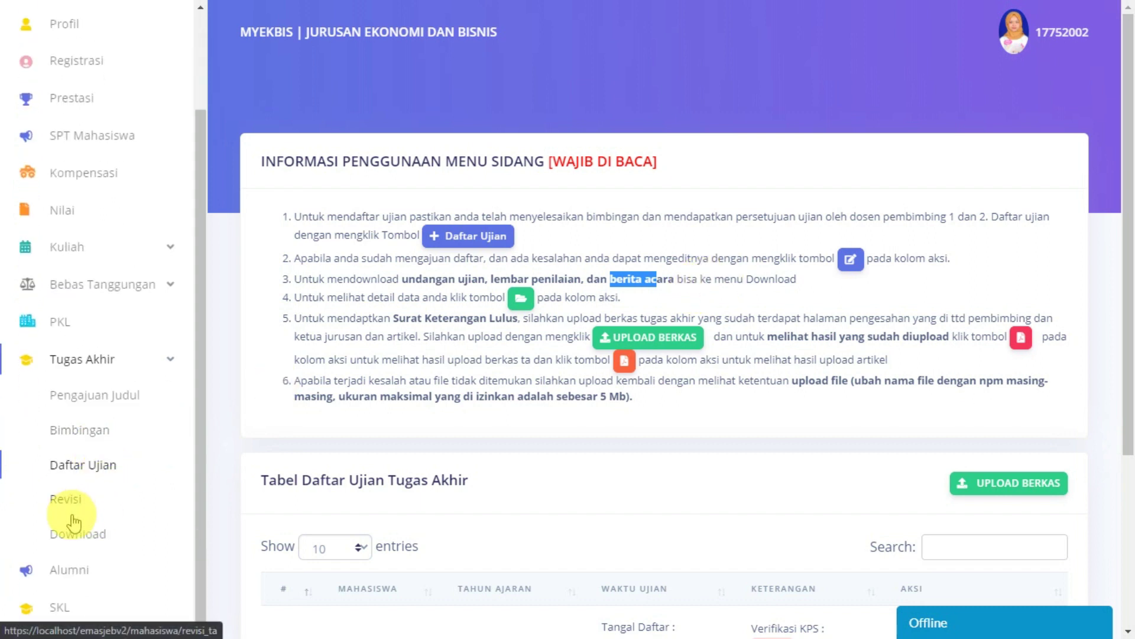
Step: Go to the Download Berkas page under Tugas Akhir and look over the three file cards
{"action": "left_click", "coordinate": [77, 533]}
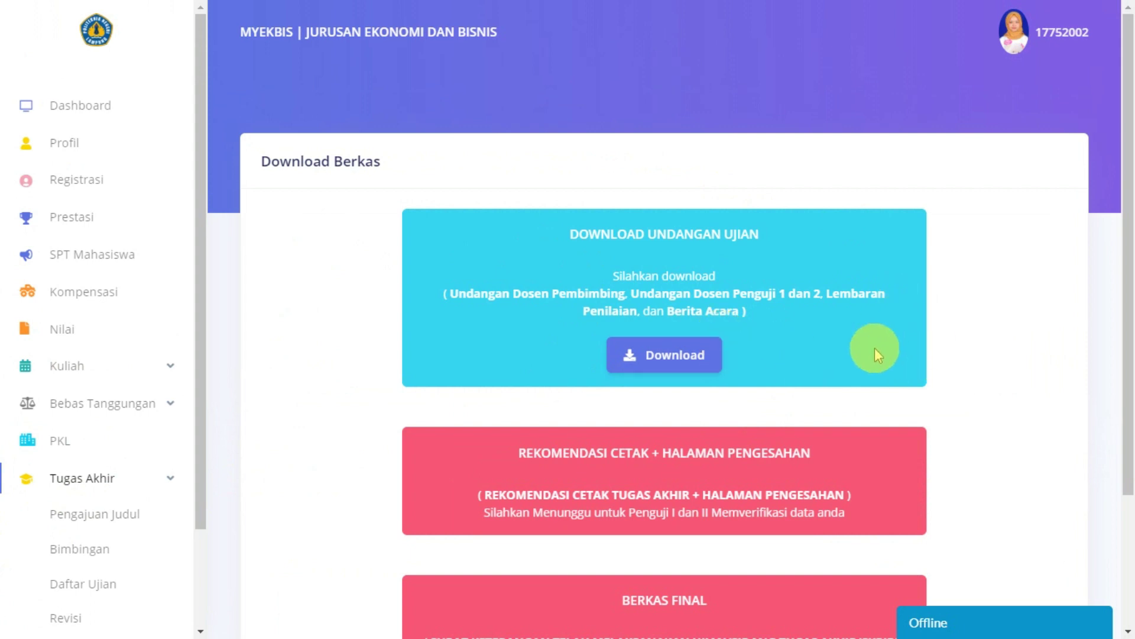
{"action": "scroll", "coordinate": [875, 348], "scroll_direction": "down", "scroll_amount": 1}
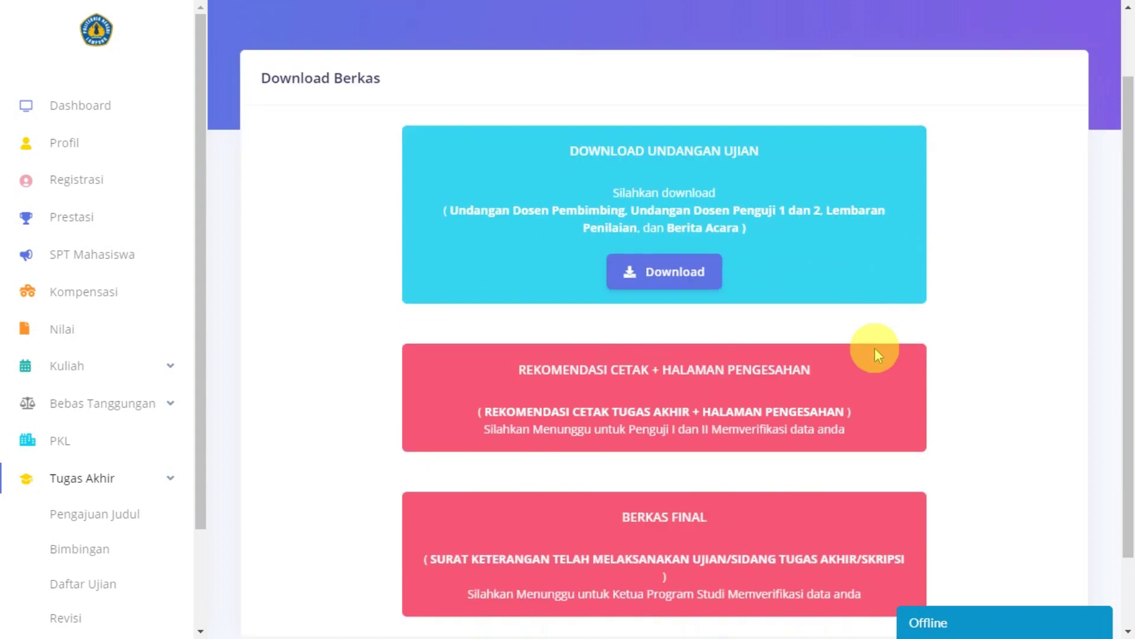
{"action": "scroll", "coordinate": [591, 331], "scroll_direction": "down", "scroll_amount": 1}
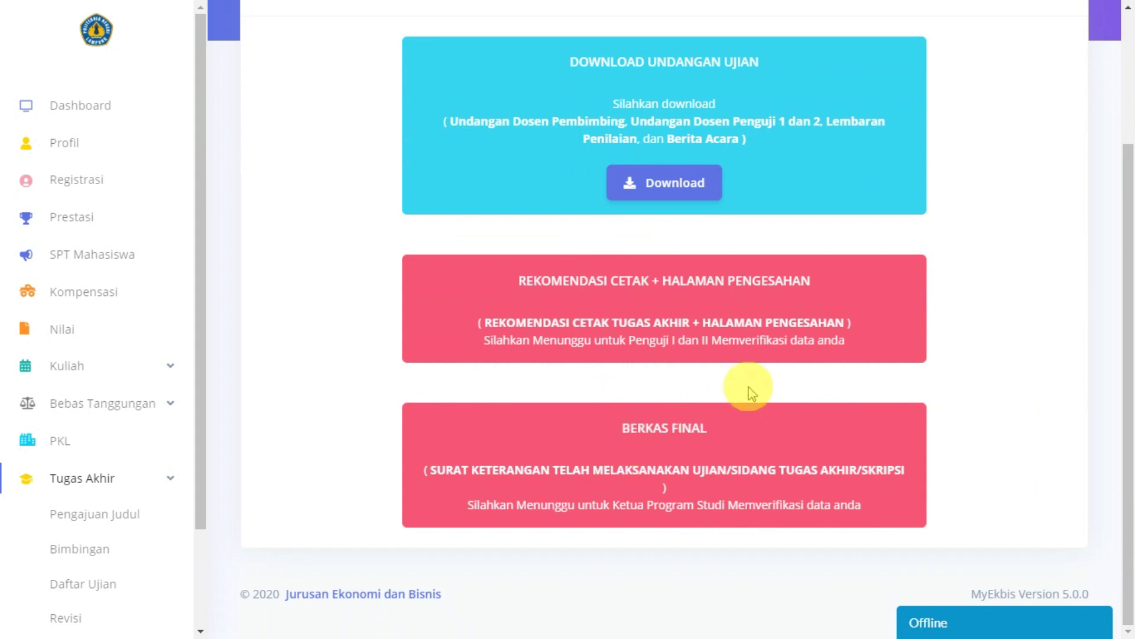
{"action": "scroll", "coordinate": [748, 380], "scroll_direction": "up", "scroll_amount": 2}
{"action": "scroll", "coordinate": [711, 383], "scroll_direction": "up", "scroll_amount": 1}
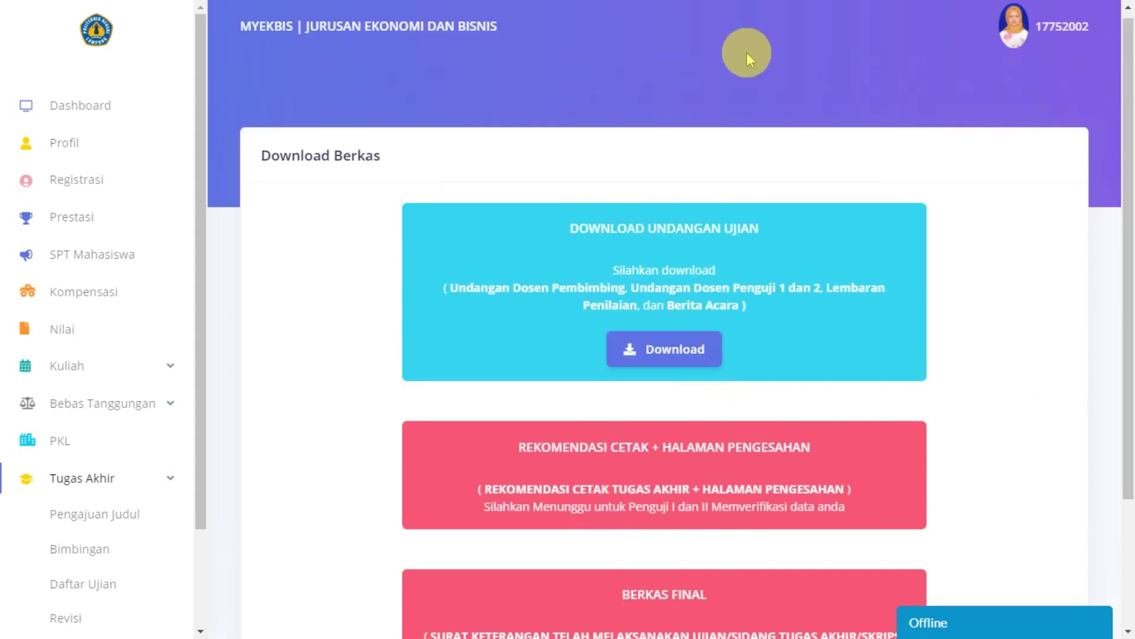
Step: Download the Undangan Ujian bundle and scroll through its eight PDF pages
{"action": "left_click", "coordinate": [674, 358]}
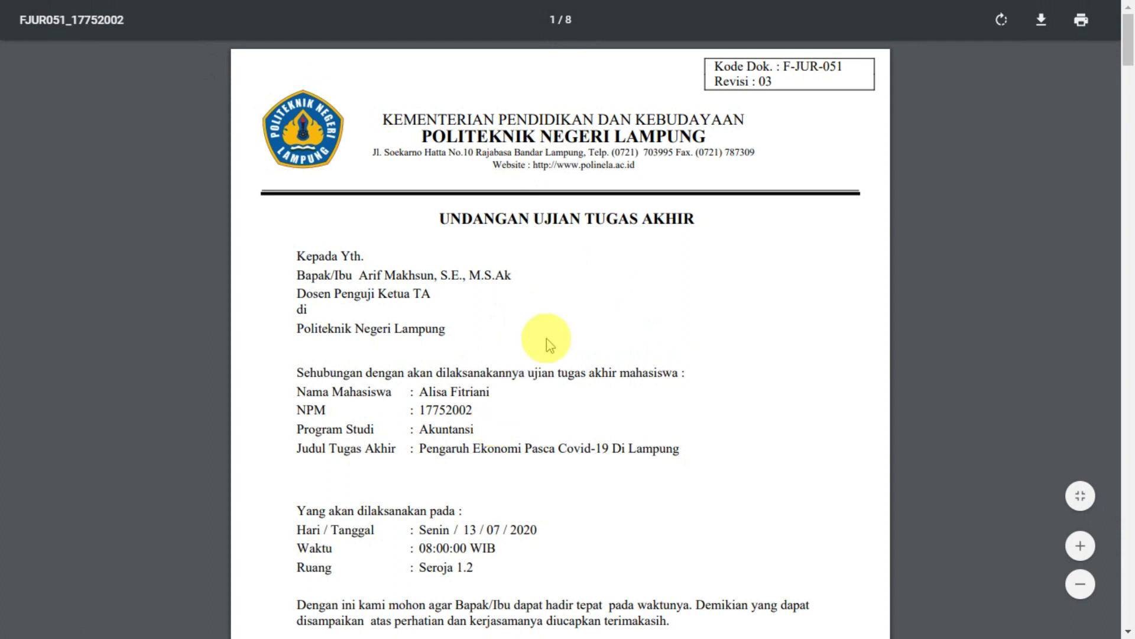
{"action": "scroll", "coordinate": [546, 339], "scroll_direction": "down", "scroll_amount": 1}
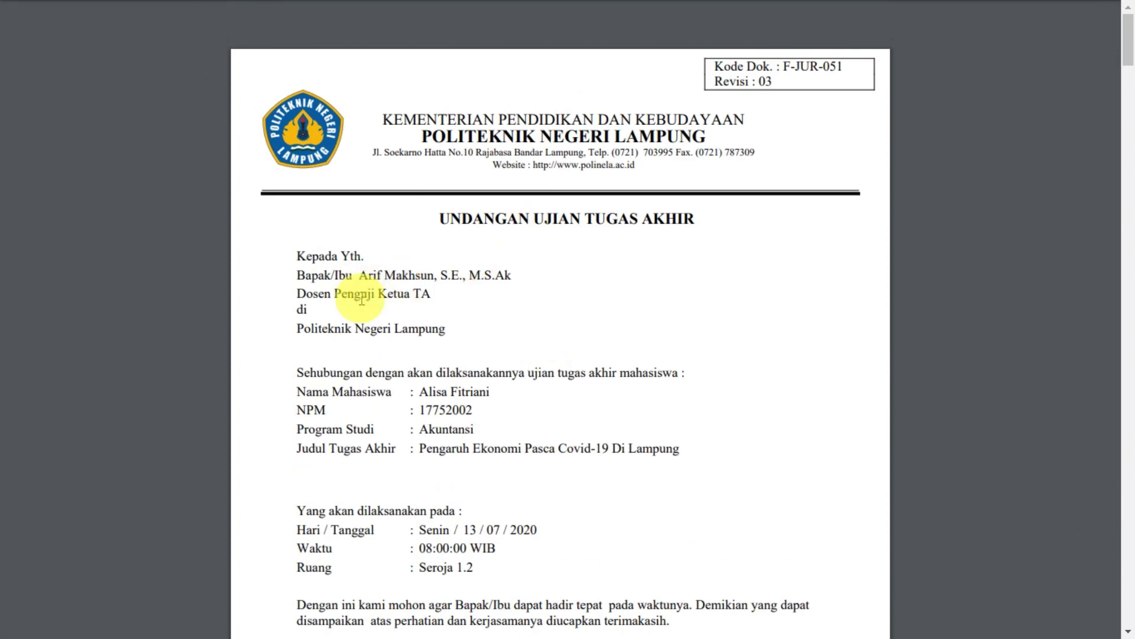
{"action": "scroll", "coordinate": [483, 249], "scroll_direction": "down", "scroll_amount": 2}
{"action": "scroll", "coordinate": [486, 290], "scroll_direction": "down", "scroll_amount": 1}
{"action": "scroll", "coordinate": [461, 278], "scroll_direction": "down", "scroll_amount": 12}
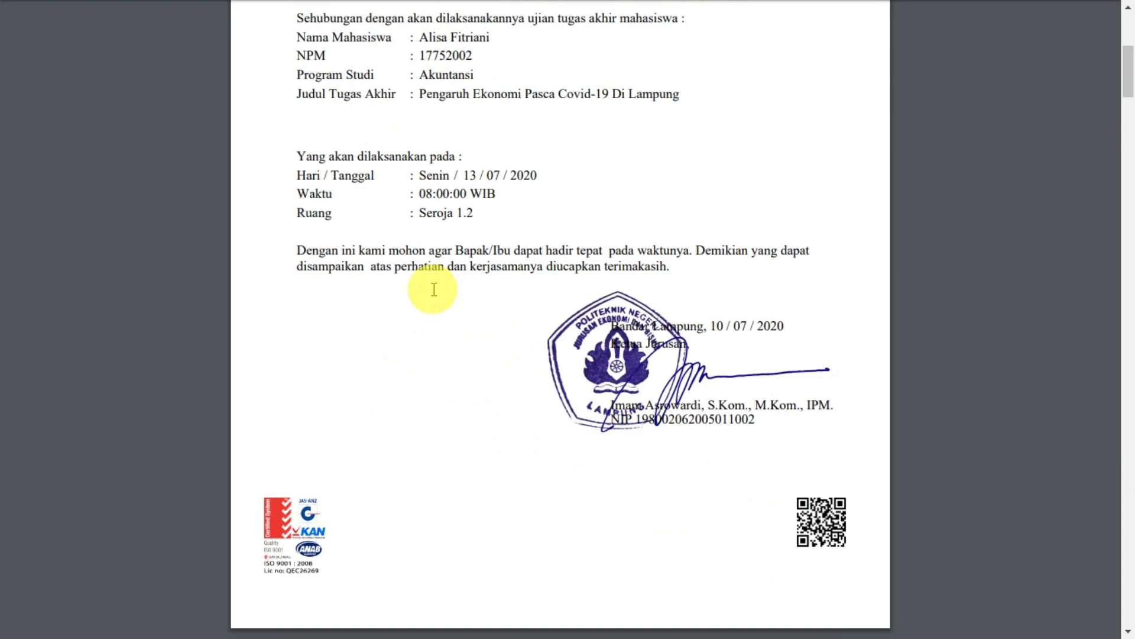
{"action": "scroll", "coordinate": [441, 287], "scroll_direction": "down", "scroll_amount": 20}
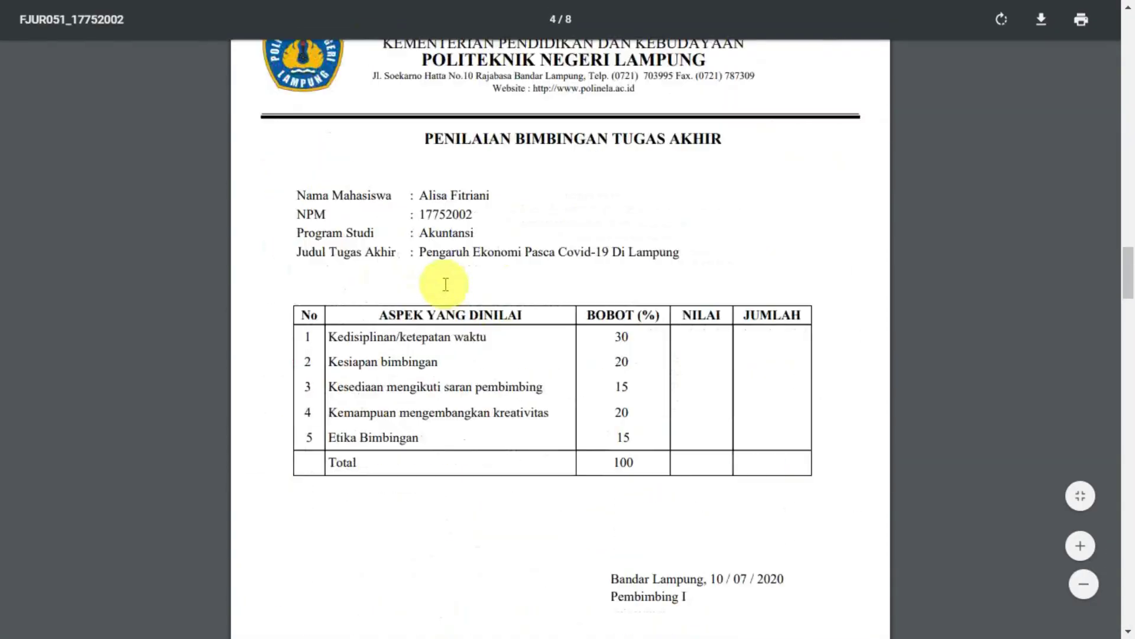
{"action": "scroll", "coordinate": [598, 252], "scroll_direction": "down", "scroll_amount": 20}
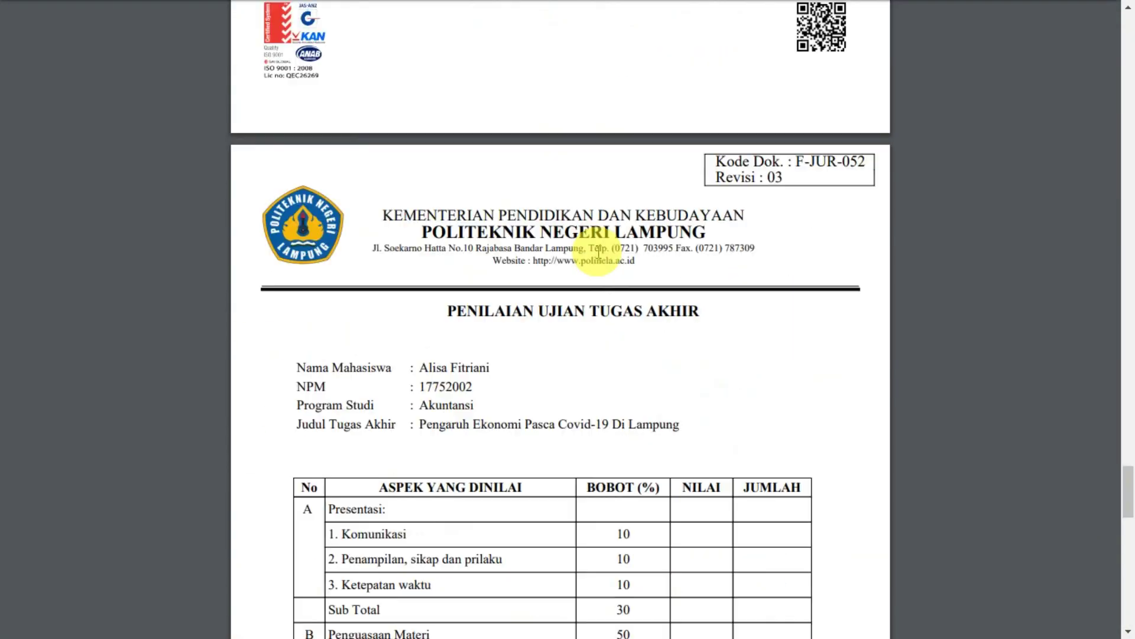
{"action": "scroll", "coordinate": [598, 252], "scroll_direction": "down", "scroll_amount": 20}
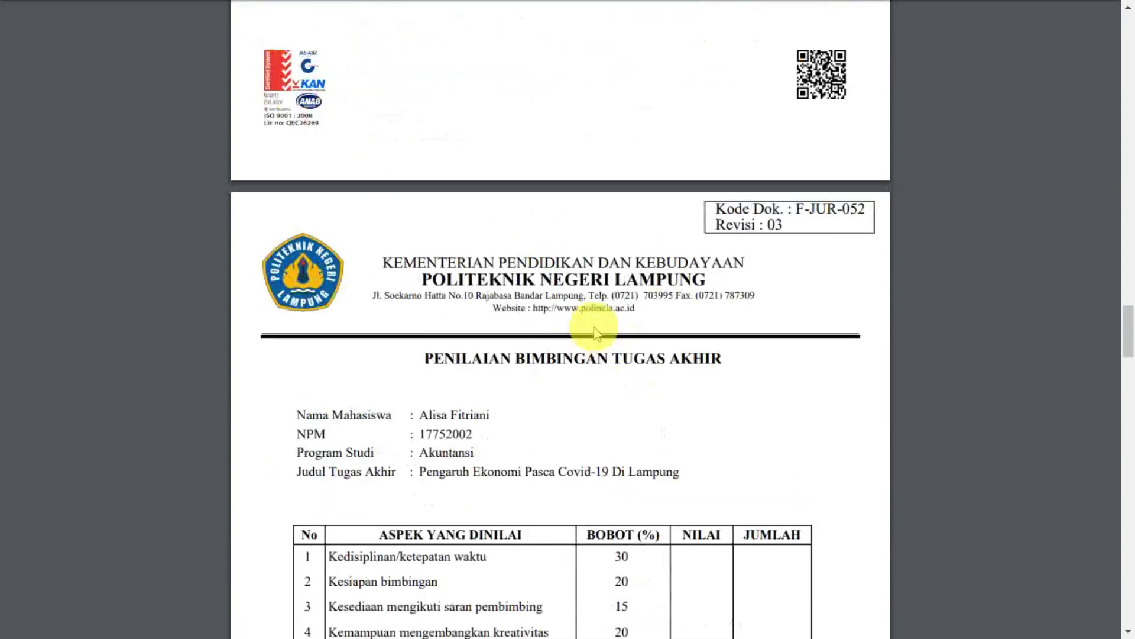
{"action": "scroll", "coordinate": [594, 326], "scroll_direction": "up", "scroll_amount": 20}
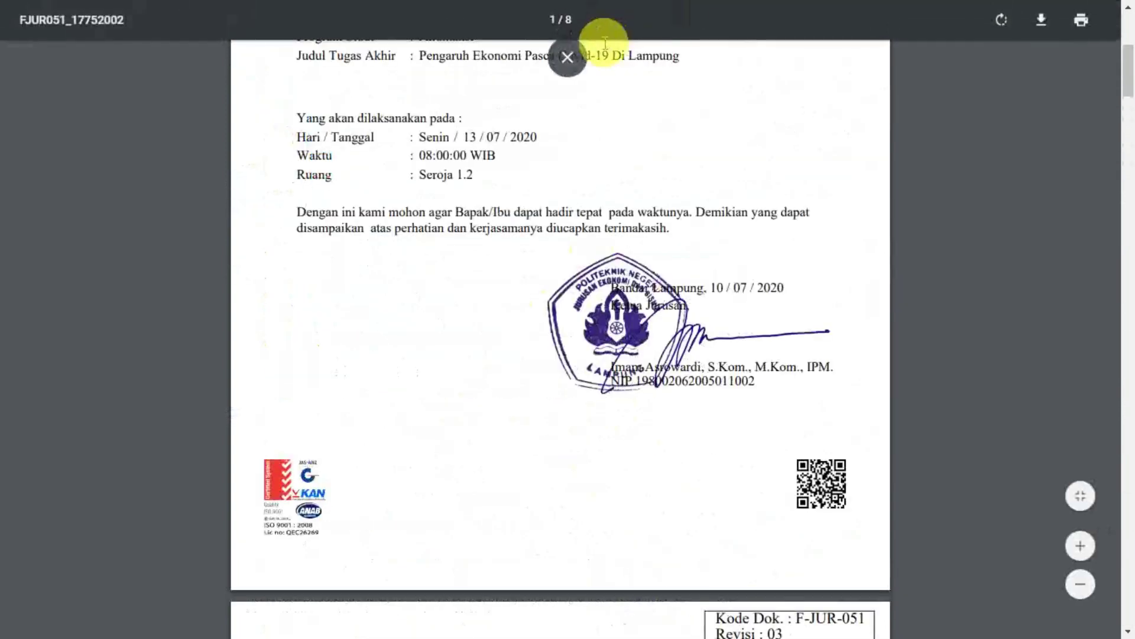
{"action": "scroll", "coordinate": [546, 237], "scroll_direction": "up", "scroll_amount": 5}
Step: Close the invitation PDF and go back to the Daftar Ujian page
{"action": "key", "text": "ctrl+w"}
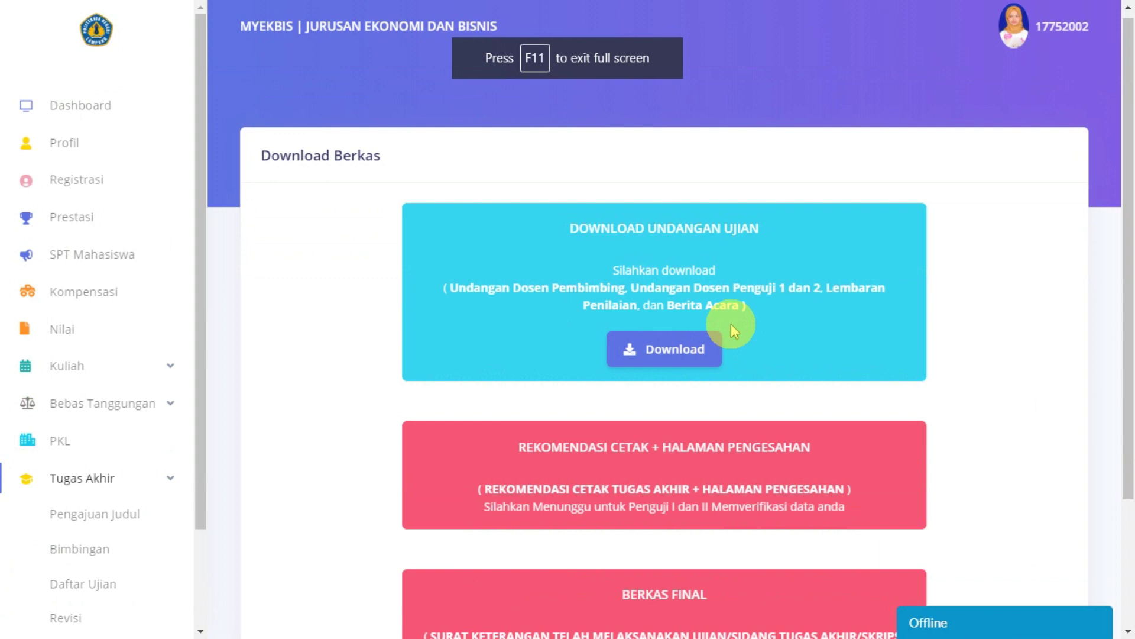
{"action": "scroll", "coordinate": [25, 497], "scroll_direction": "down", "scroll_amount": 3}
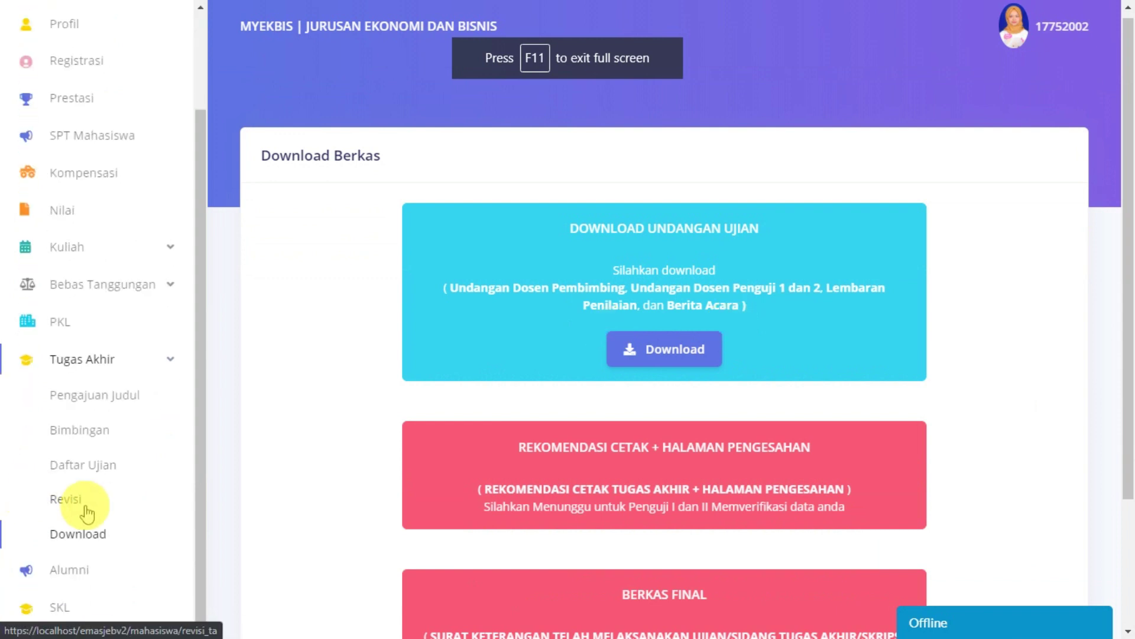
{"action": "left_click", "coordinate": [86, 467]}
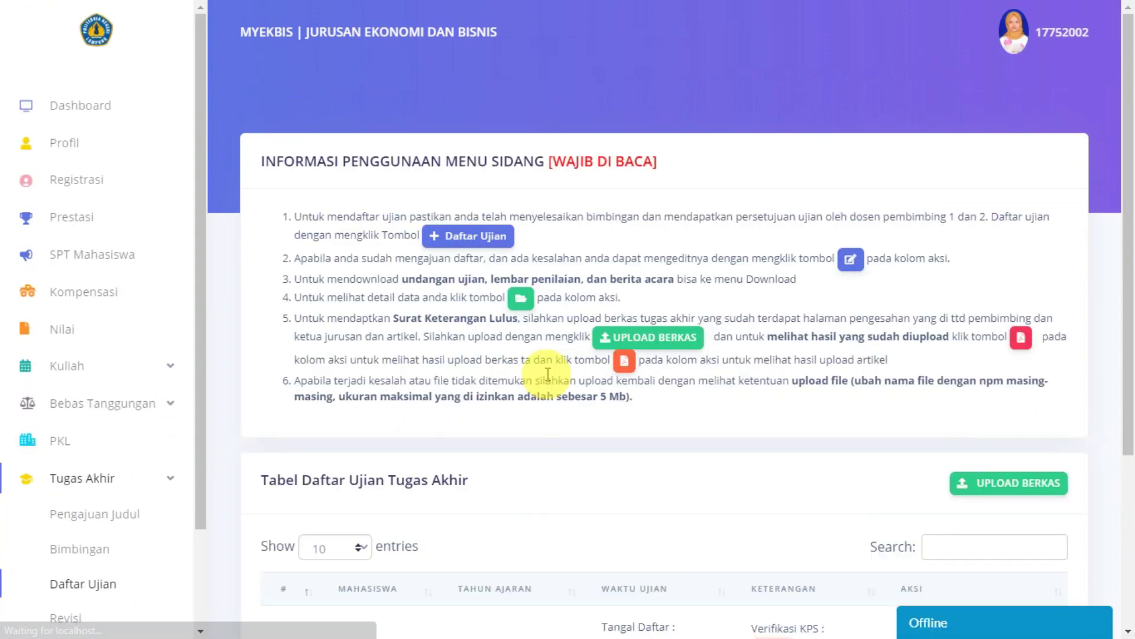
Step: Keep the exam table at 10 entries per page and sort it by Tahun Ajaran
{"action": "scroll", "coordinate": [547, 374], "scroll_direction": "down", "scroll_amount": 4}
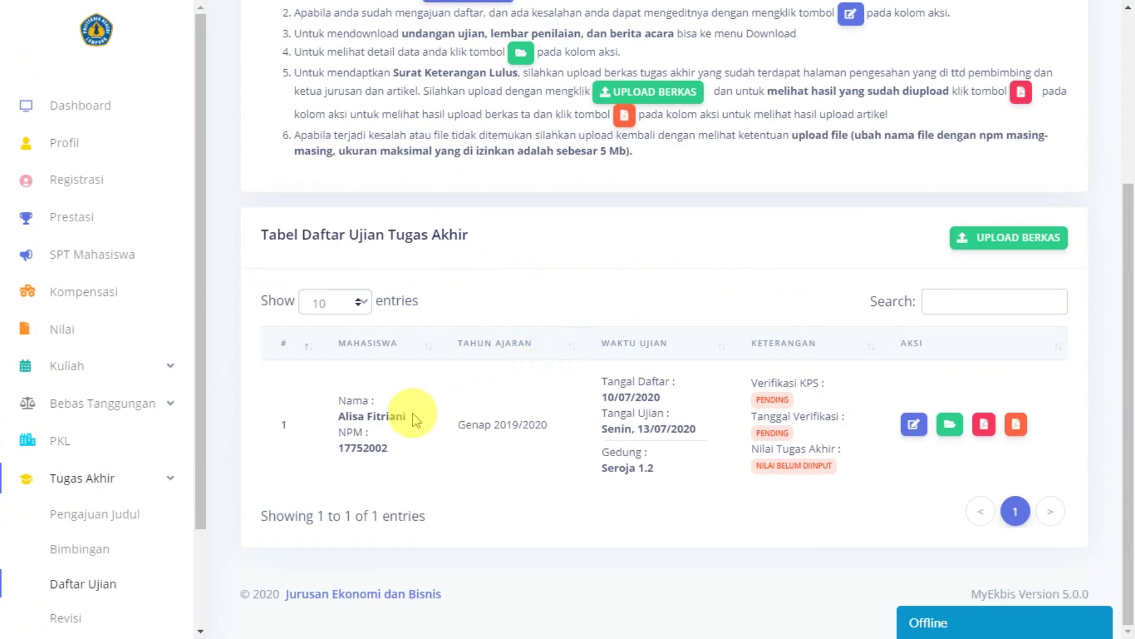
{"action": "left_click", "coordinate": [336, 305]}
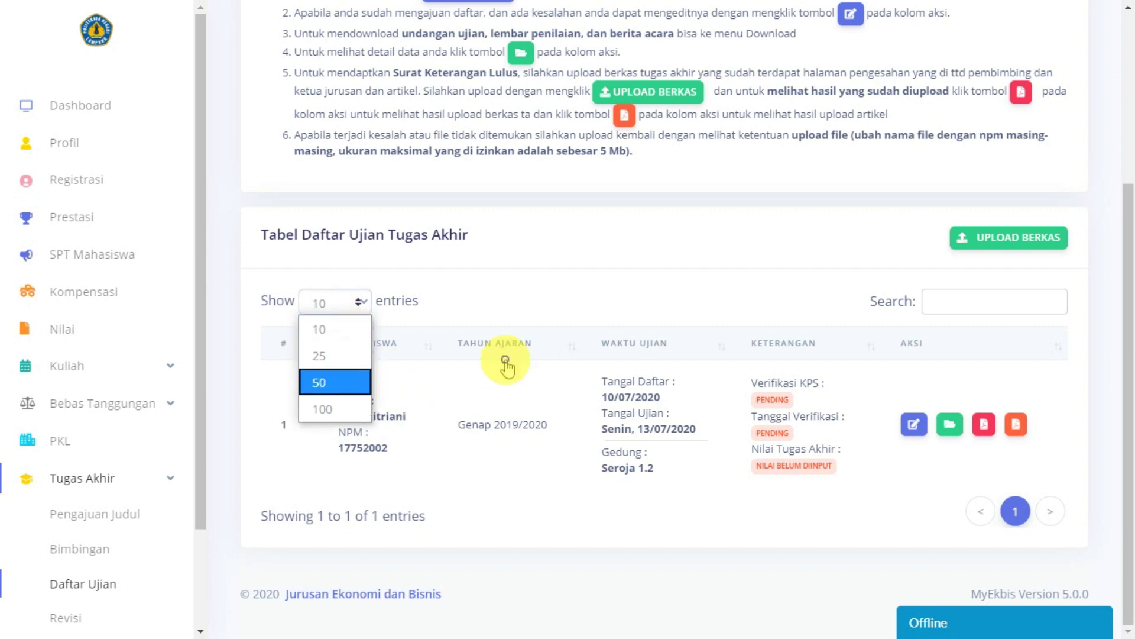
{"action": "left_click", "coordinate": [505, 364]}
{"action": "left_click", "coordinate": [334, 305]}
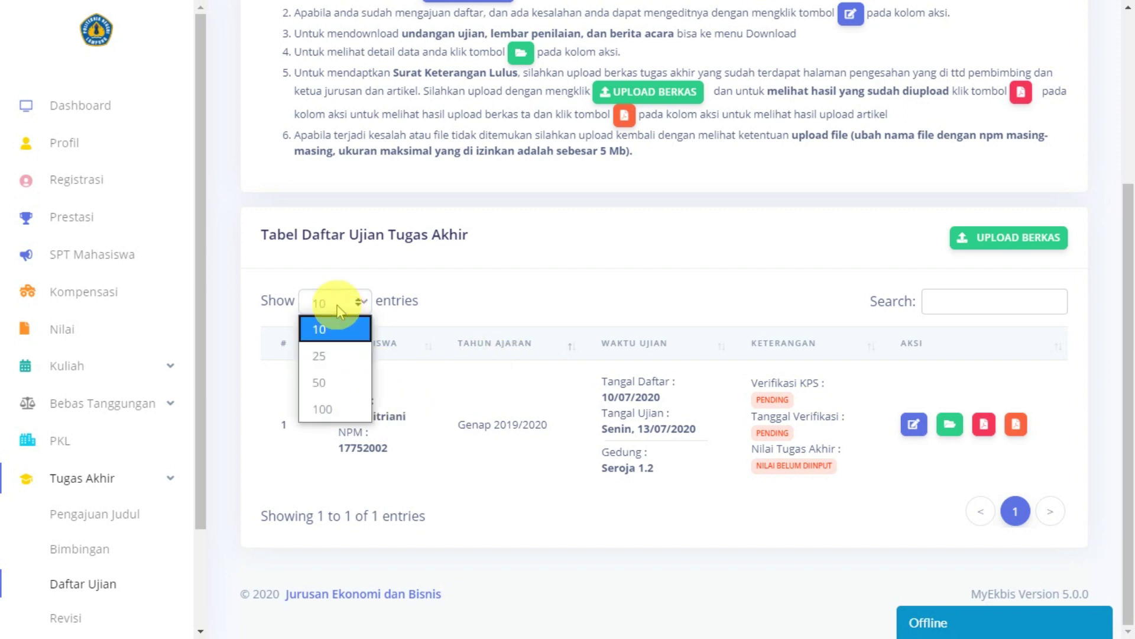
{"action": "left_click", "coordinate": [491, 358]}
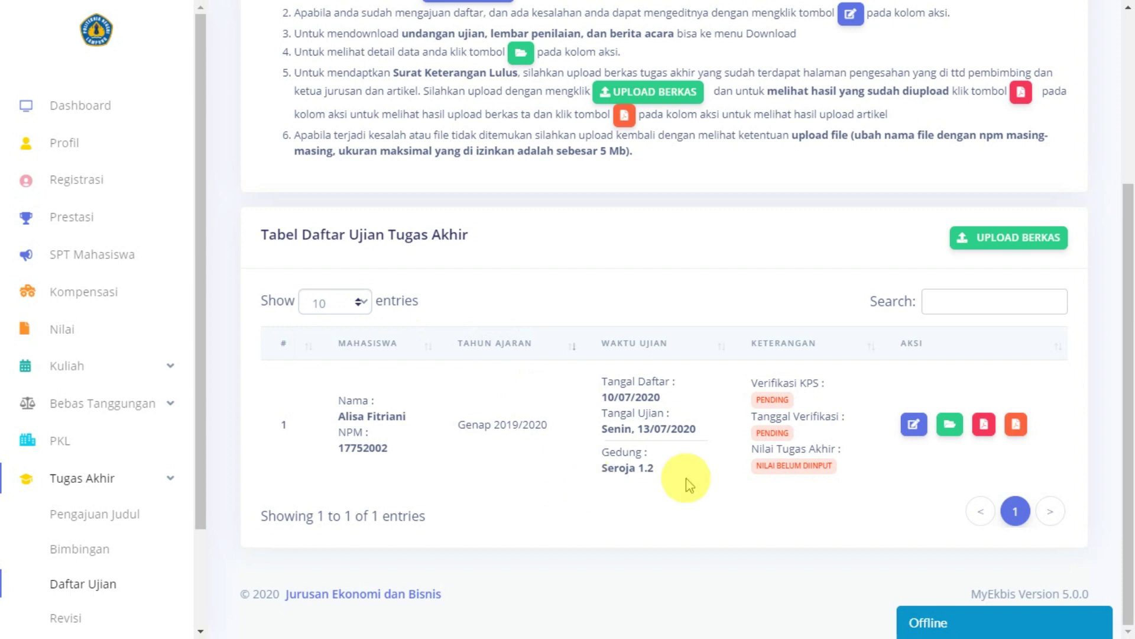
{"action": "scroll", "coordinate": [172, 425], "scroll_direction": "down", "scroll_amount": 2}
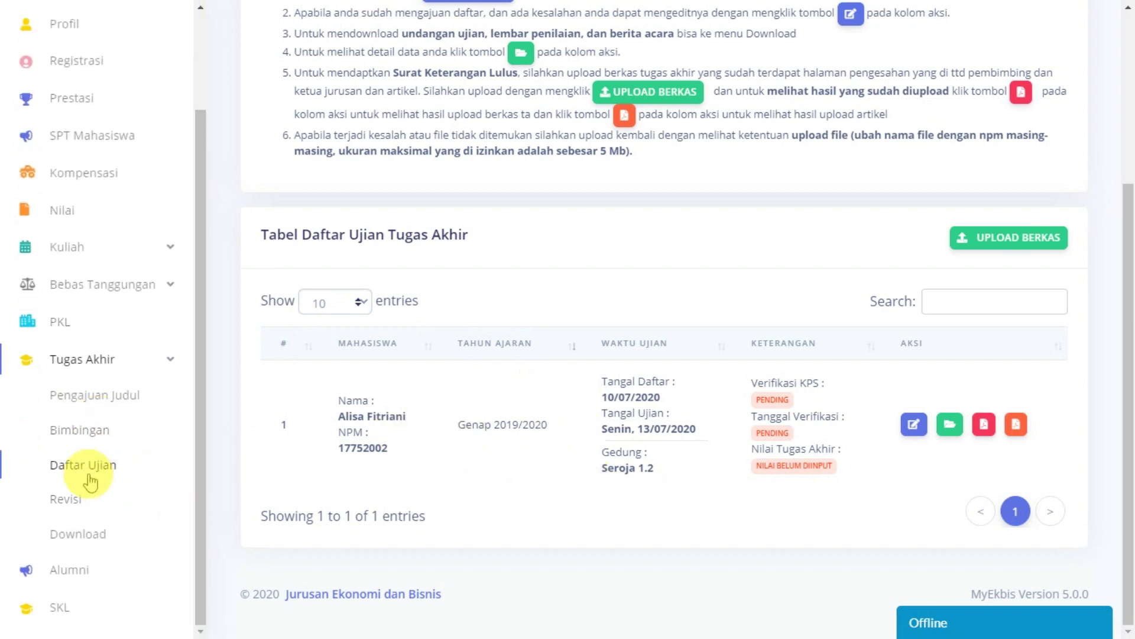
Step: Open the thesis supervision page and scroll through it
{"action": "left_click", "coordinate": [84, 434]}
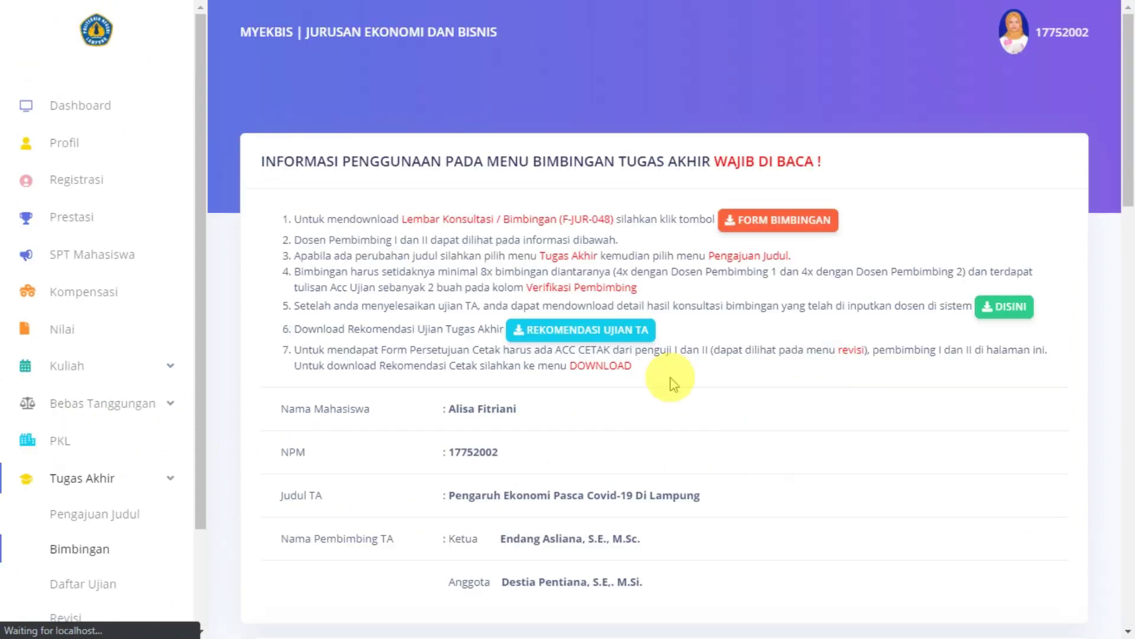
{"action": "scroll", "coordinate": [743, 375], "scroll_direction": "down", "scroll_amount": 12}
{"action": "scroll", "coordinate": [750, 378], "scroll_direction": "down", "scroll_amount": 10}
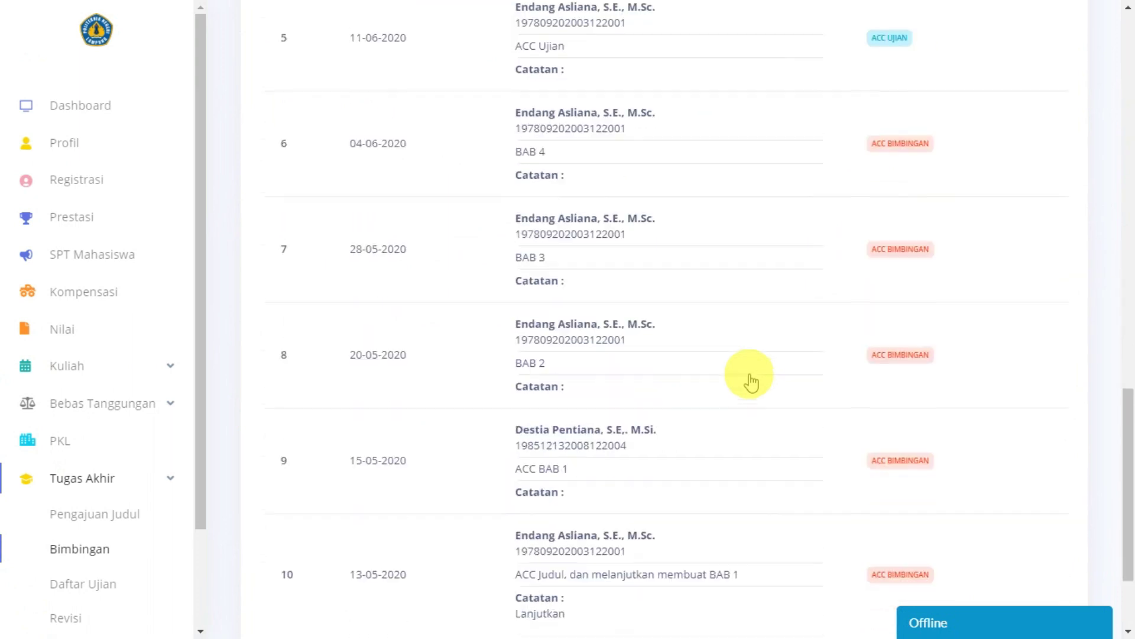
{"action": "scroll", "coordinate": [83, 482], "scroll_direction": "down", "scroll_amount": 2}
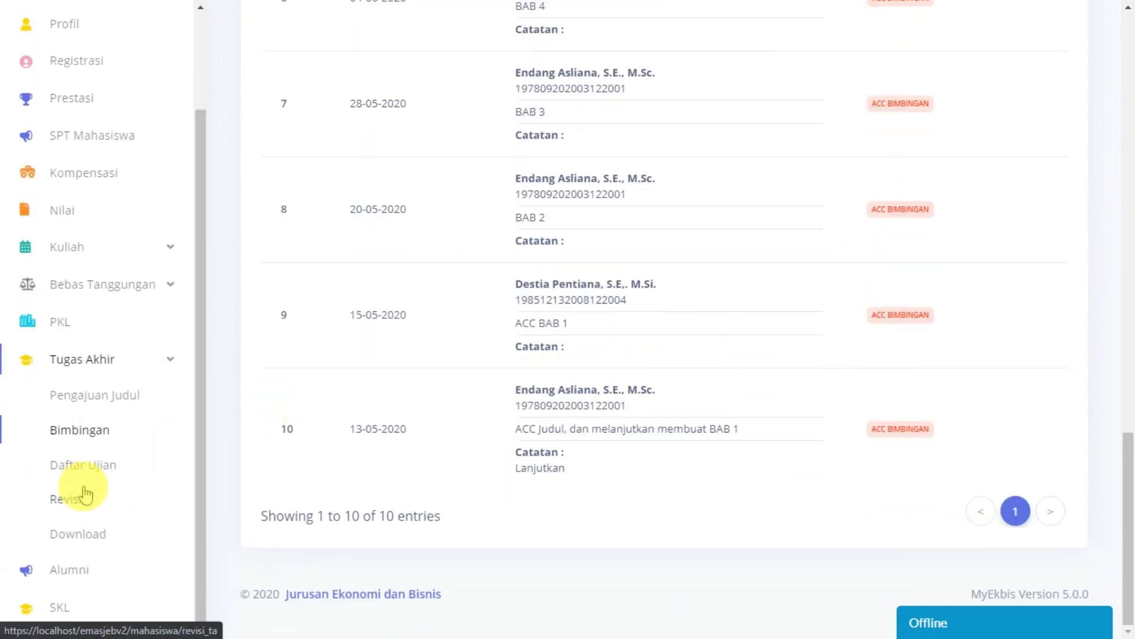
Step: Open the Revisi page and highlight the chair and member examiners' names
{"action": "left_click", "coordinate": [68, 501]}
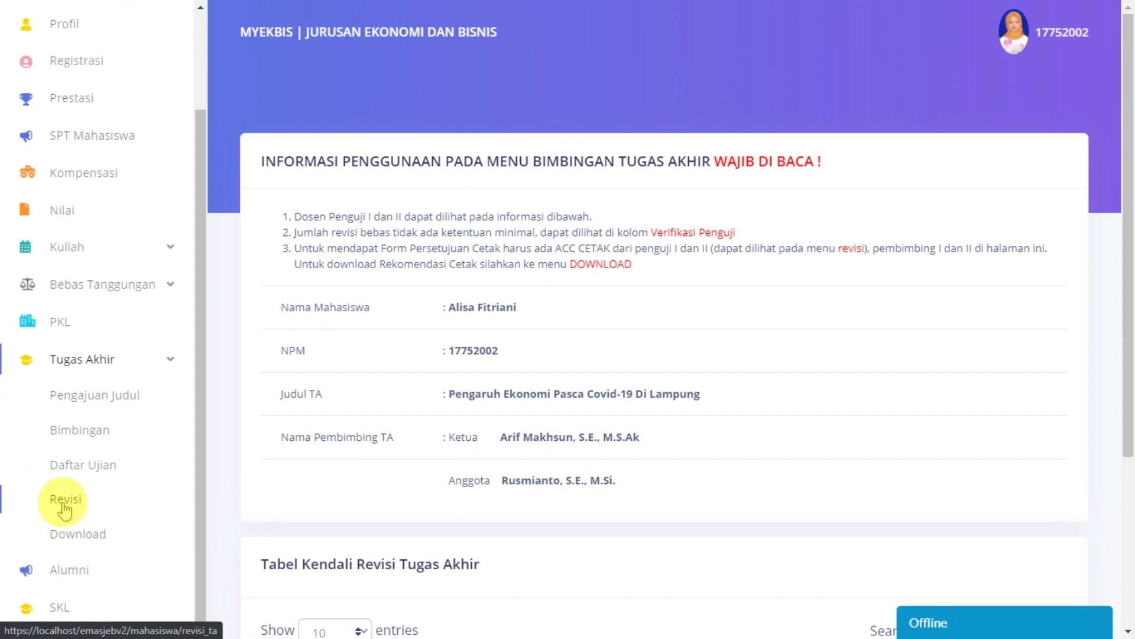
{"action": "scroll", "coordinate": [698, 385], "scroll_direction": "down", "scroll_amount": 4}
{"action": "scroll", "coordinate": [697, 385], "scroll_direction": "up", "scroll_amount": 3}
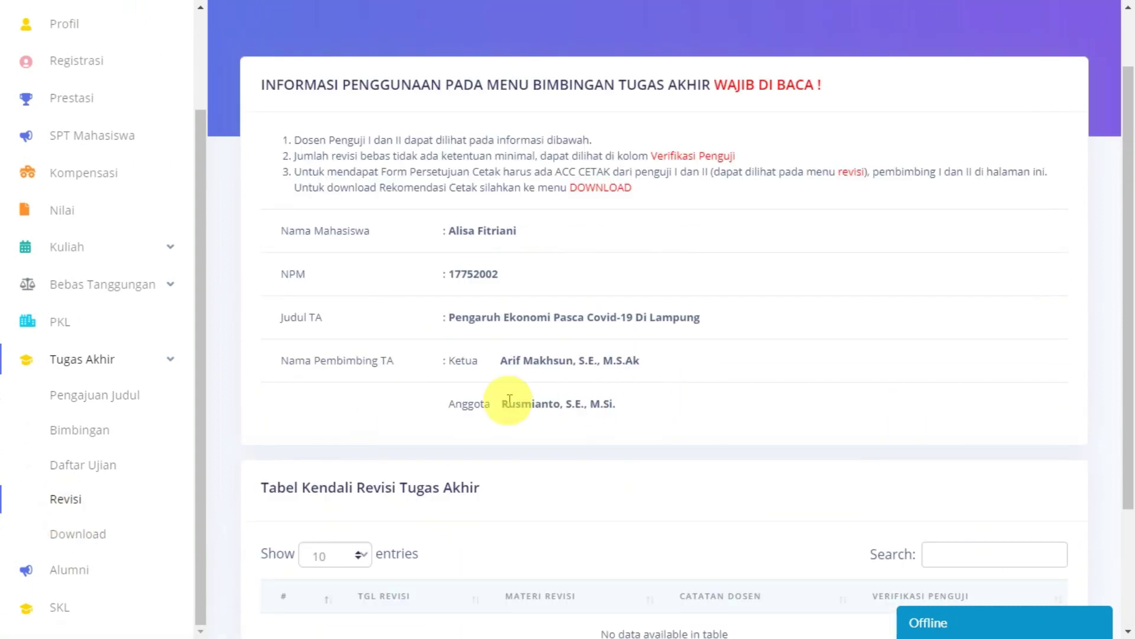
{"action": "left_click_drag", "start_coordinate": [501, 362], "coordinate": [690, 352]}
{"action": "left_click_drag", "start_coordinate": [503, 406], "coordinate": [752, 368]}
{"action": "left_click", "coordinate": [753, 368]}
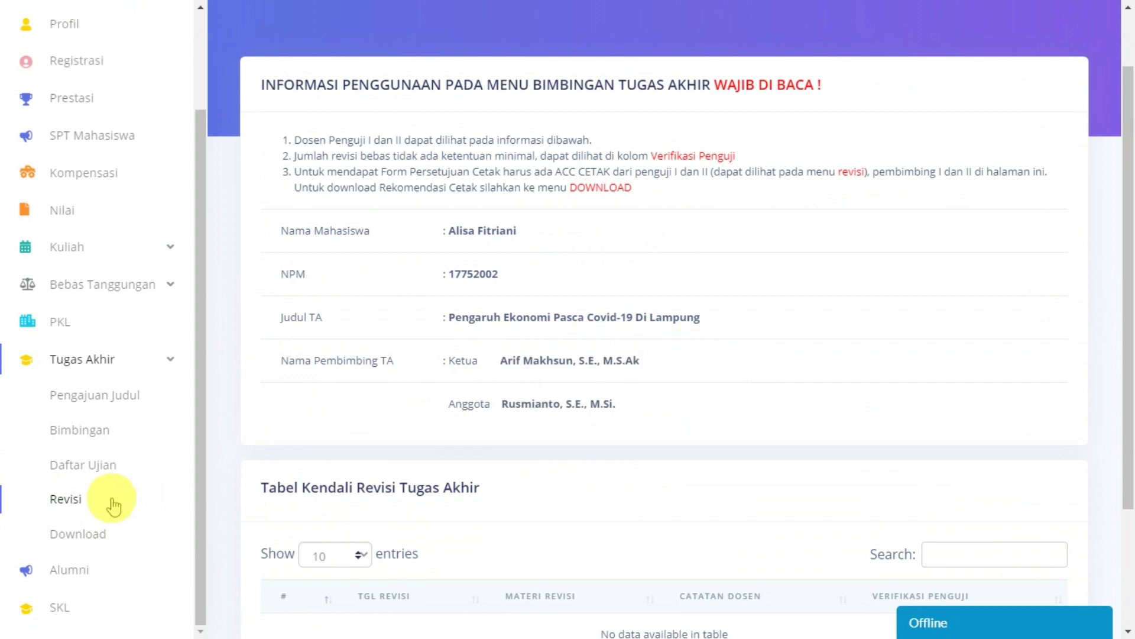
{"action": "scroll", "coordinate": [96, 507], "scroll_direction": "down", "scroll_amount": 2}
{"action": "scroll", "coordinate": [606, 382], "scroll_direction": "up", "scroll_amount": 2}
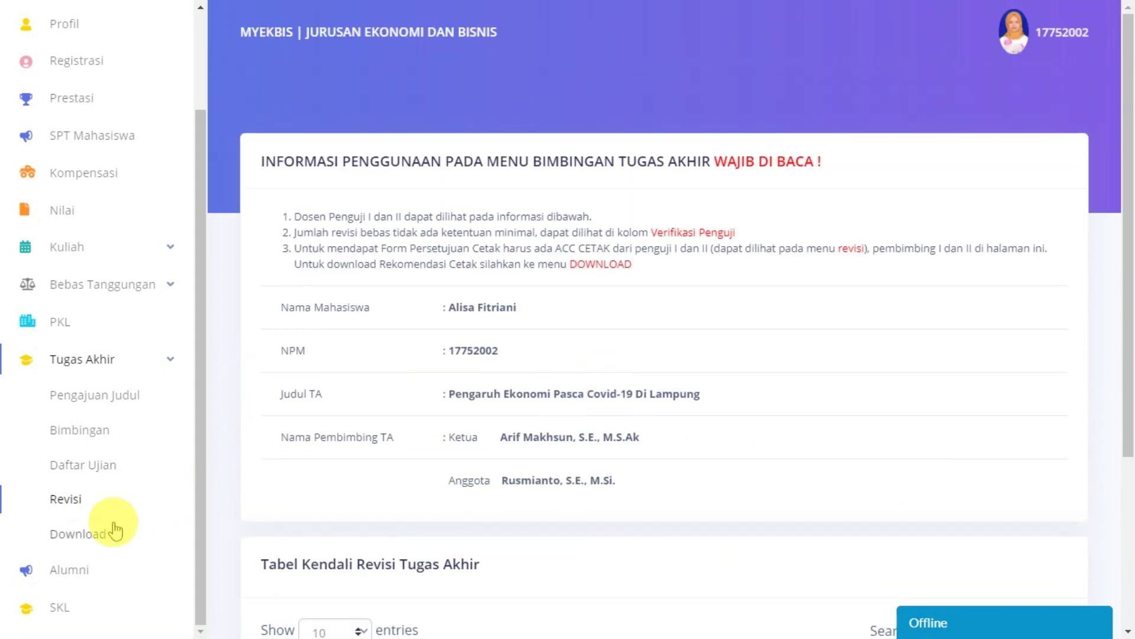
Step: Pass through Daftar Ujian to Pengajuan Judul and scroll to the Data Pengajuan Judul table
{"action": "left_click", "coordinate": [77, 466]}
{"action": "scroll", "coordinate": [786, 414], "scroll_direction": "down", "scroll_amount": 4}
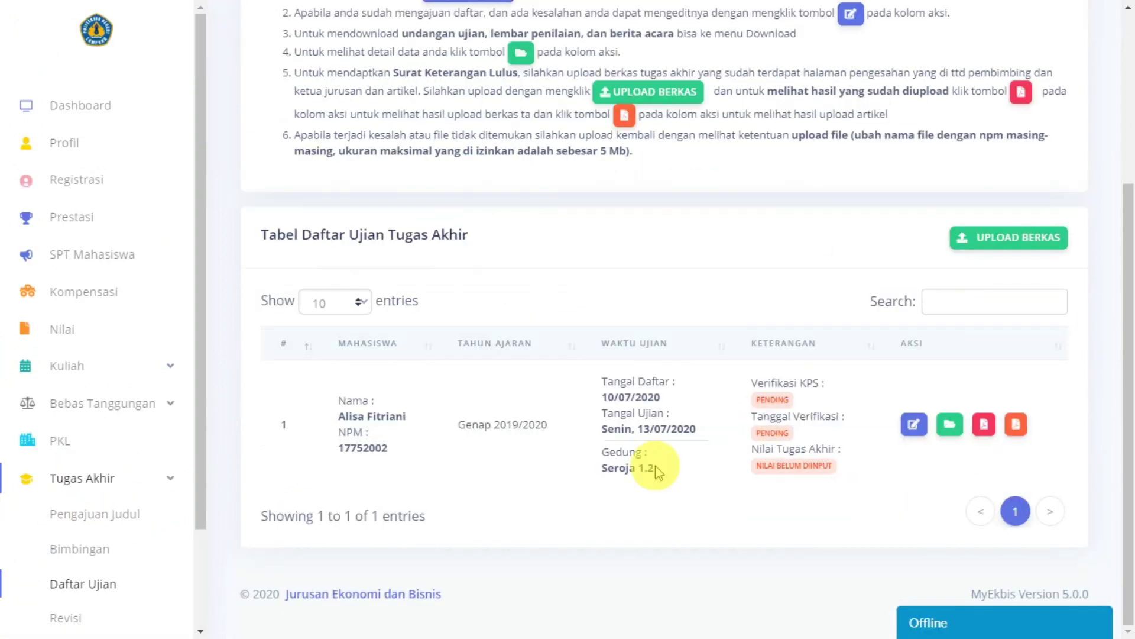
{"action": "scroll", "coordinate": [85, 544], "scroll_direction": "down", "scroll_amount": 2}
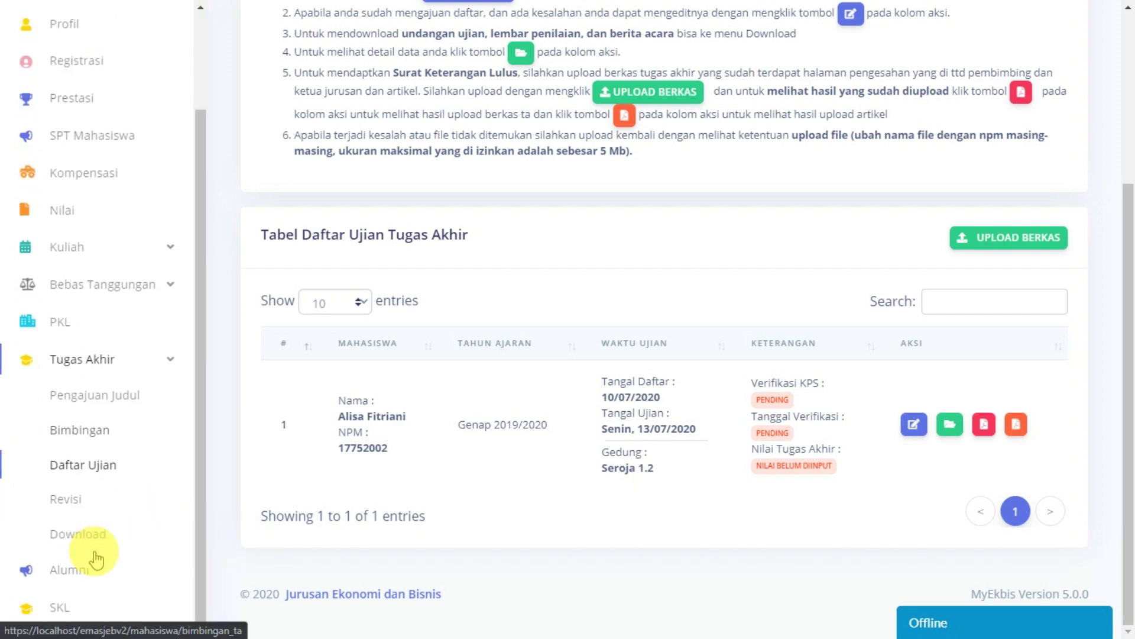
{"action": "left_click", "coordinate": [91, 396]}
{"action": "scroll", "coordinate": [449, 414], "scroll_direction": "down", "scroll_amount": 5}
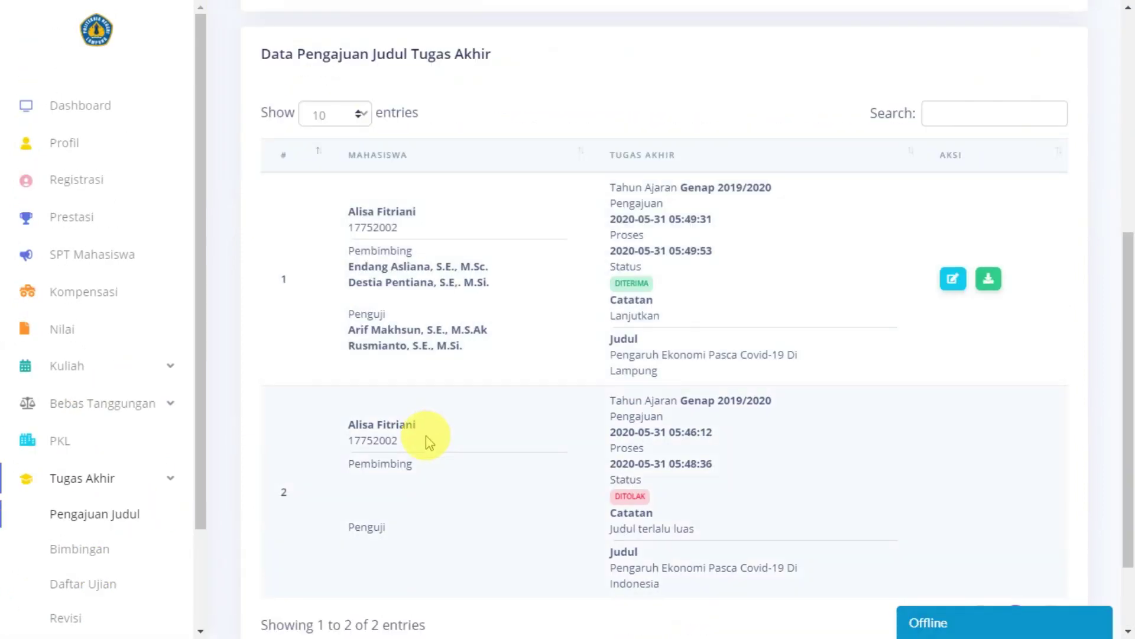
{"action": "scroll", "coordinate": [26, 526], "scroll_direction": "down", "scroll_amount": 2}
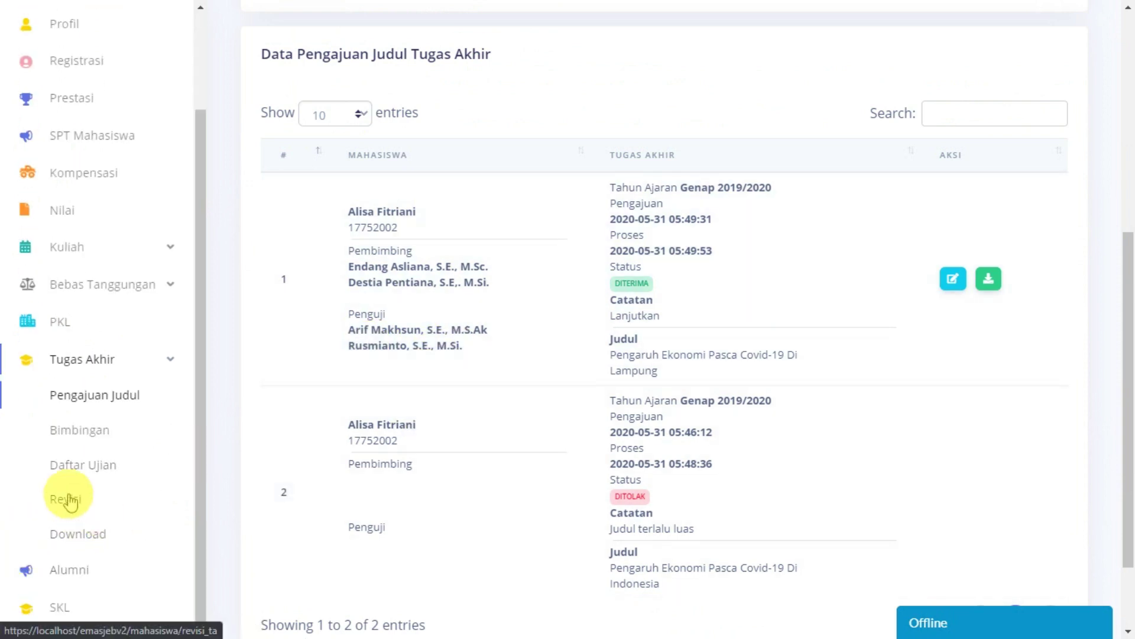
Step: Open the Revisi page for the Lampung thesis and scroll its empty Tabel Kendali Revisi Tugas Akhir
{"action": "left_click", "coordinate": [64, 496]}
{"action": "scroll", "coordinate": [676, 384], "scroll_direction": "down", "scroll_amount": 5}
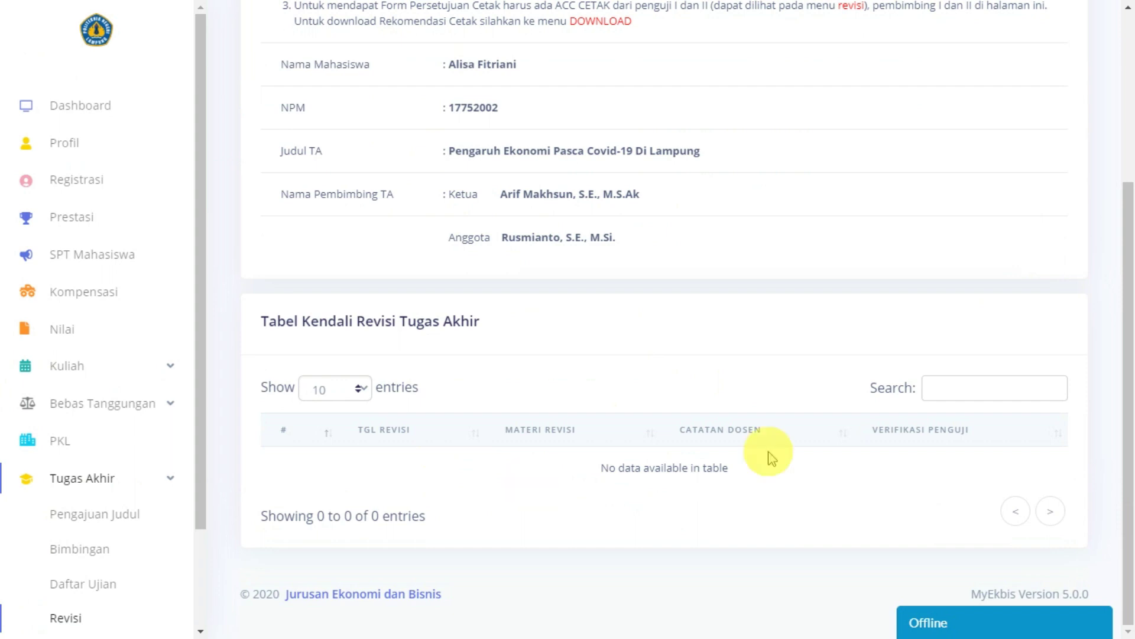
{"action": "scroll", "coordinate": [839, 444], "scroll_direction": "up", "scroll_amount": 5}
{"action": "scroll", "coordinate": [846, 445], "scroll_direction": "down", "scroll_amount": 5}
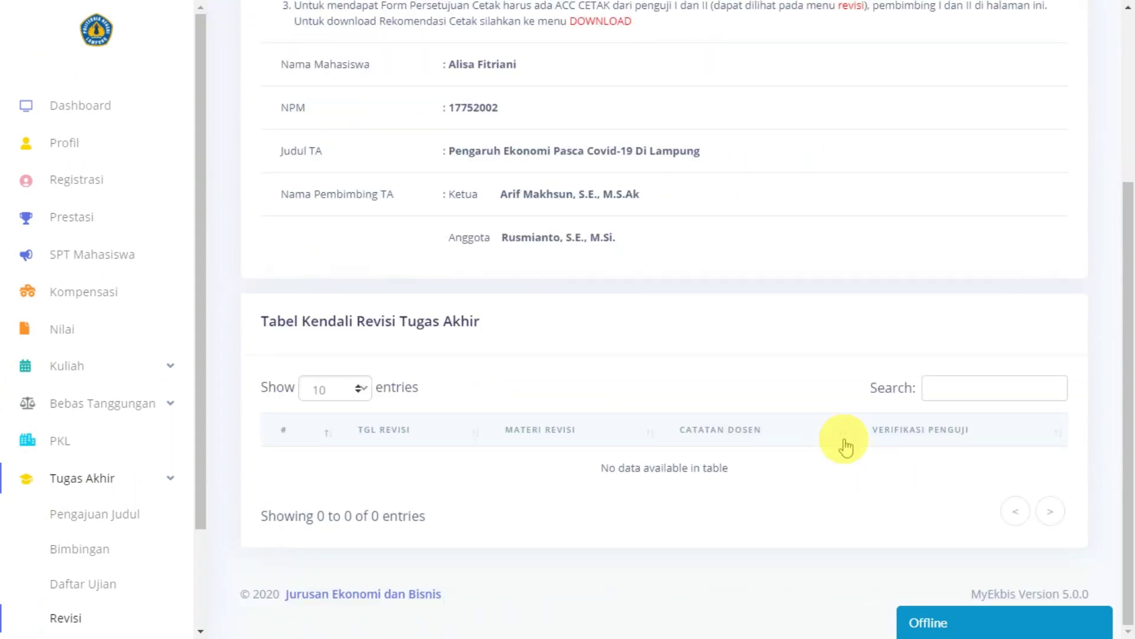
{"action": "scroll", "coordinate": [845, 447], "scroll_direction": "up", "scroll_amount": 5}
{"action": "scroll", "coordinate": [846, 445], "scroll_direction": "down", "scroll_amount": 5}
{"action": "scroll", "coordinate": [845, 444], "scroll_direction": "up", "scroll_amount": 5}
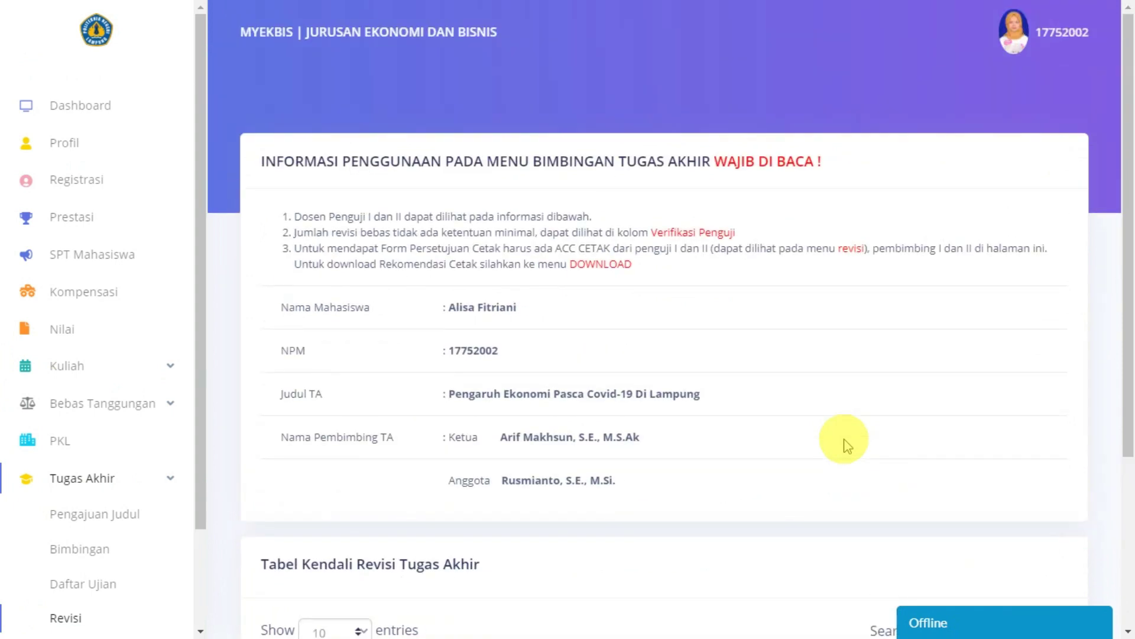
{"action": "scroll", "coordinate": [846, 444], "scroll_direction": "down", "scroll_amount": 5}
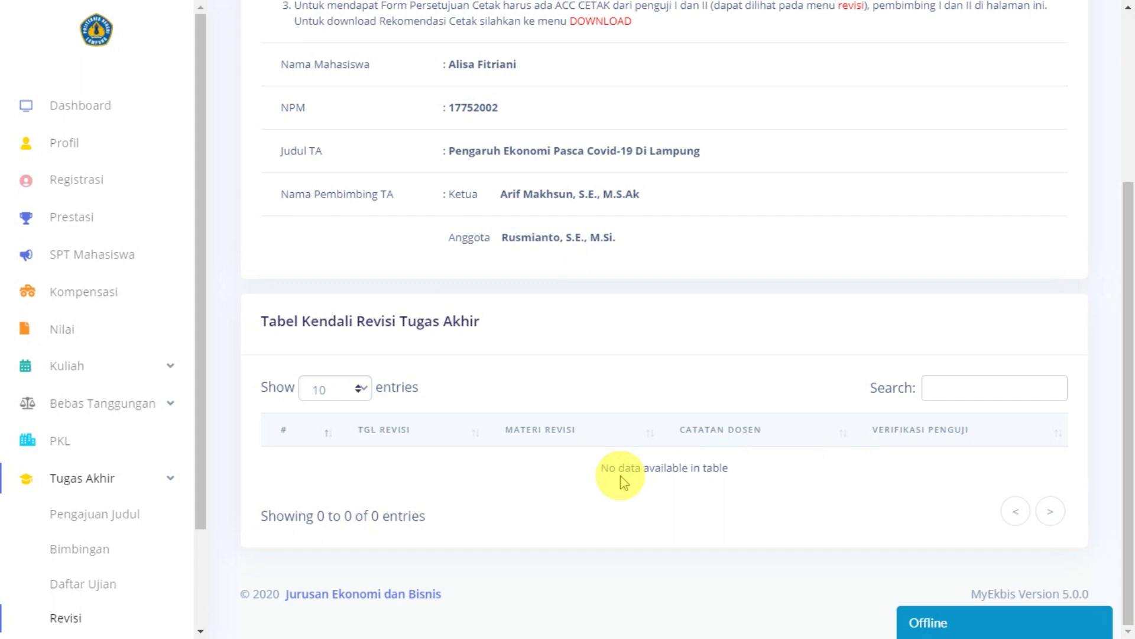
{"action": "scroll", "coordinate": [619, 476], "scroll_direction": "up", "scroll_amount": 2}
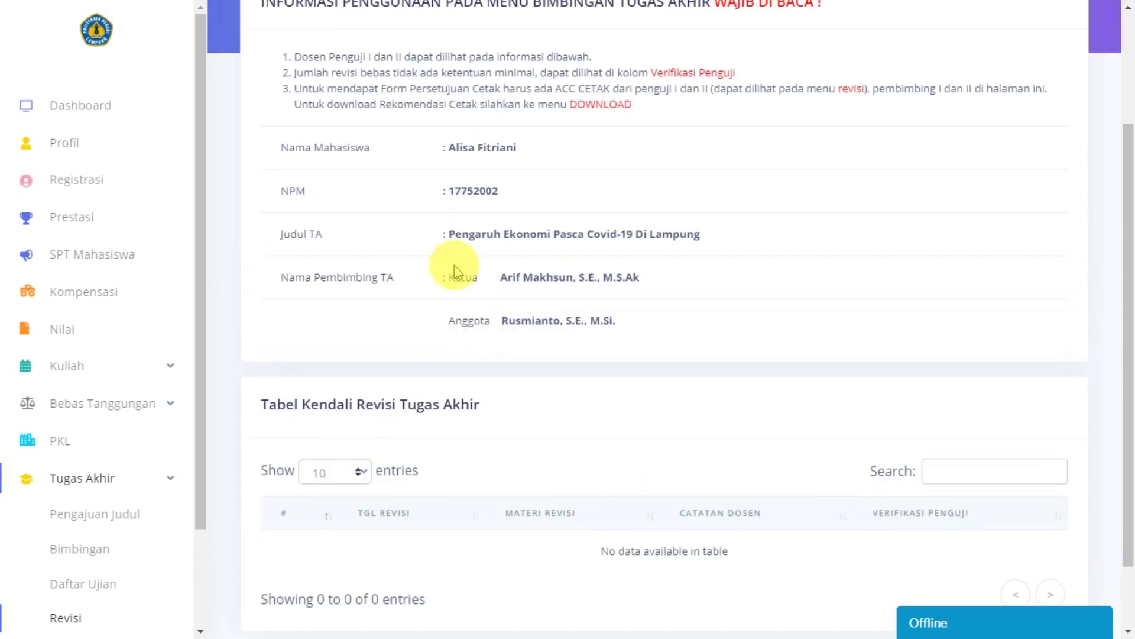
{"action": "scroll", "coordinate": [396, 122], "scroll_direction": "down", "scroll_amount": 1}
{"action": "scroll", "coordinate": [479, 47], "scroll_direction": "up", "scroll_amount": 1}
{"action": "scroll", "coordinate": [489, 74], "scroll_direction": "down", "scroll_amount": 1}
{"action": "scroll", "coordinate": [549, 76], "scroll_direction": "up", "scroll_amount": 2}
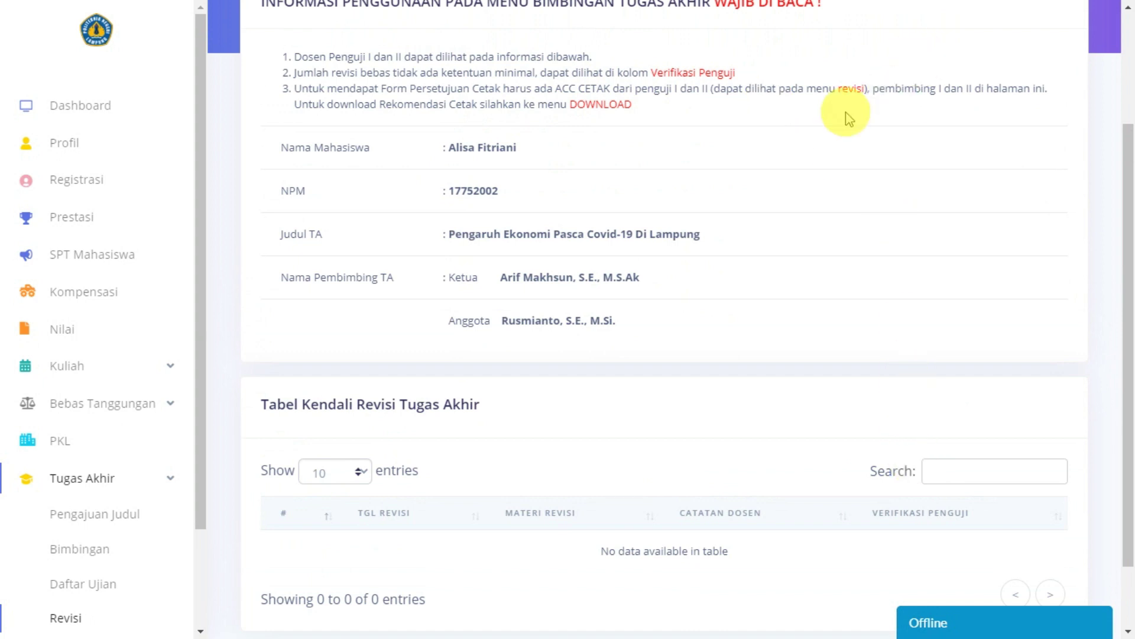
{"action": "scroll", "coordinate": [887, 490], "scroll_direction": "down", "scroll_amount": 2}
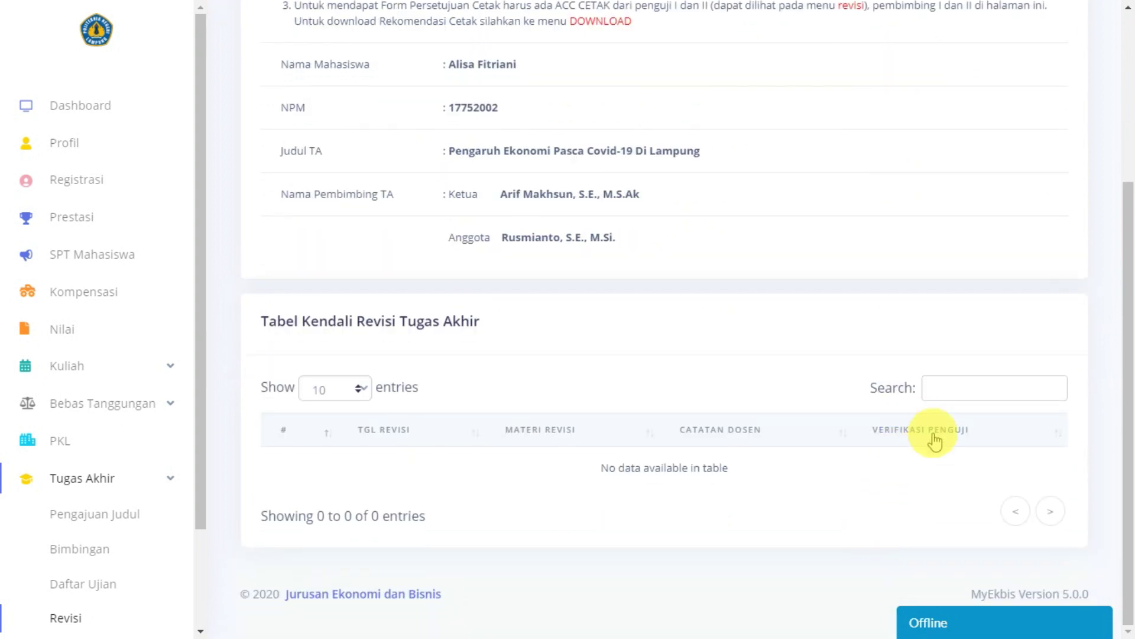
{"action": "scroll", "coordinate": [680, 490], "scroll_direction": "up", "scroll_amount": 2}
{"action": "scroll", "coordinate": [656, 367], "scroll_direction": "down", "scroll_amount": 2}
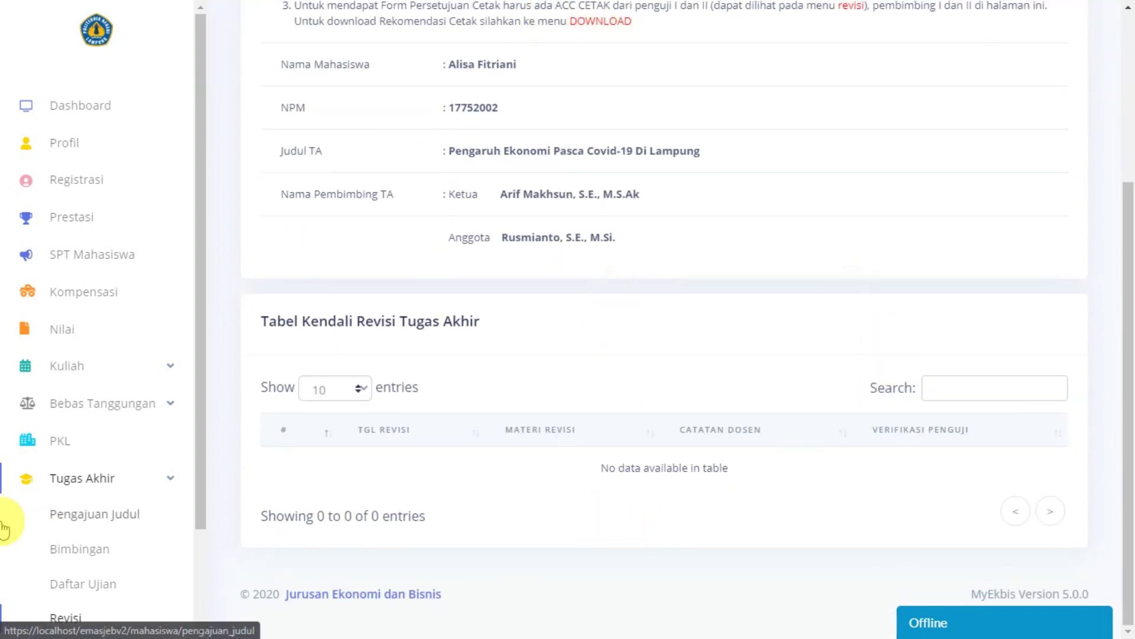
{"action": "scroll", "coordinate": [641, 370], "scroll_direction": "up", "scroll_amount": 3}
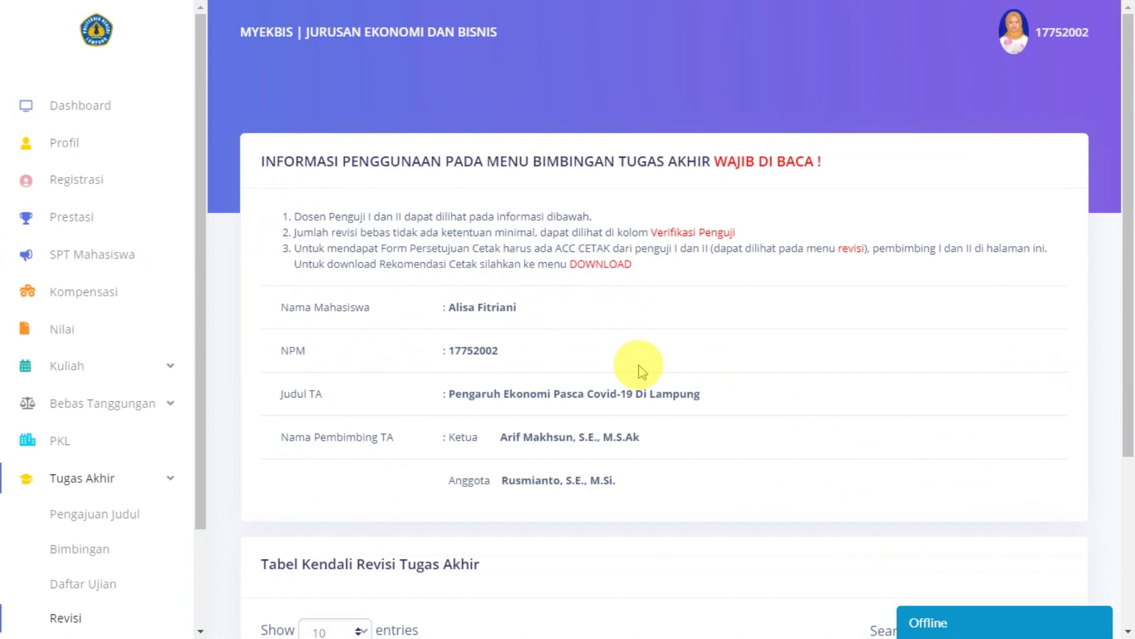
{"action": "scroll", "coordinate": [638, 364], "scroll_direction": "down", "scroll_amount": 3}
{"action": "scroll", "coordinate": [132, 521], "scroll_direction": "up", "scroll_amount": 3}
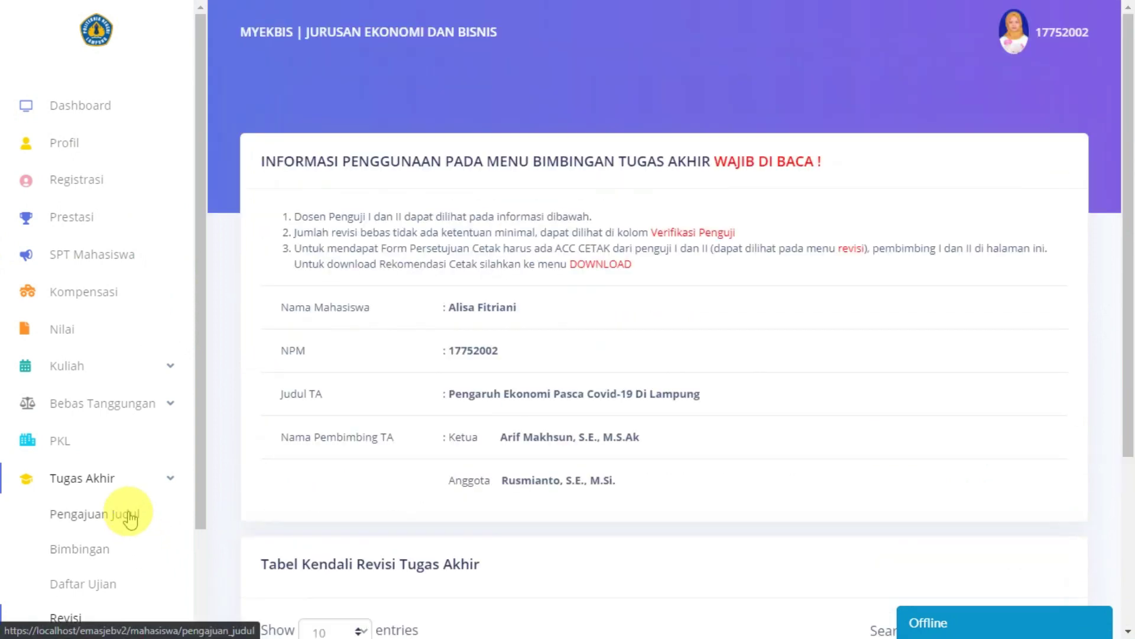
{"action": "scroll", "coordinate": [732, 439], "scroll_direction": "down", "scroll_amount": 3}
{"action": "scroll", "coordinate": [46, 520], "scroll_direction": "down", "scroll_amount": 2}
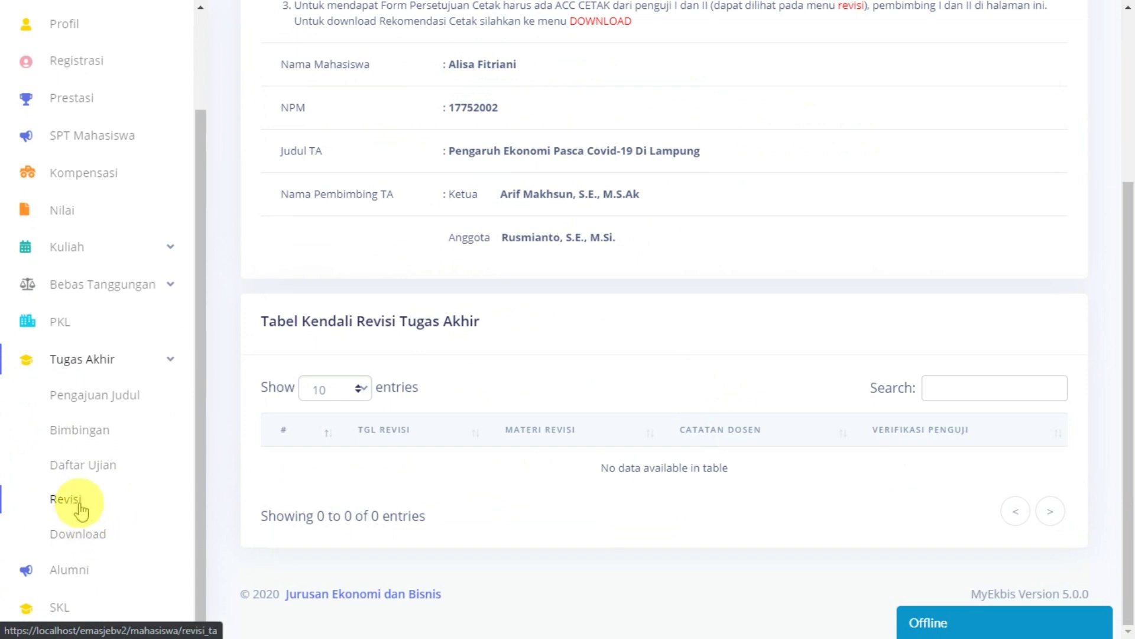
Step: Reload the Revisi page and highlight the first examiner's ACC Cetak note and revision date
{"action": "left_click", "coordinate": [81, 503]}
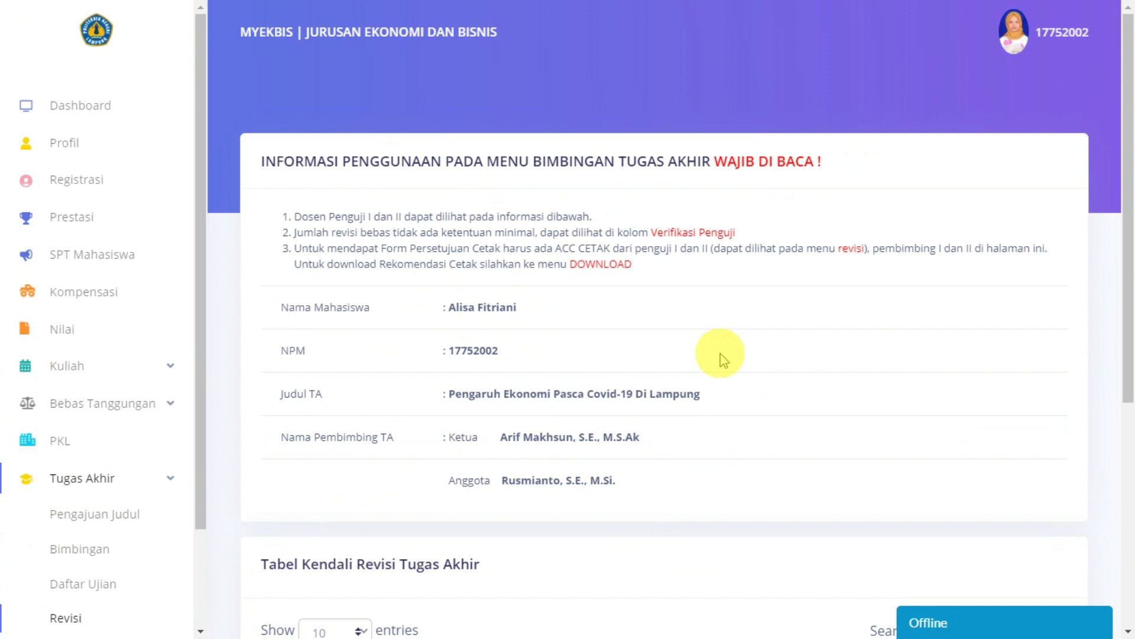
{"action": "scroll", "coordinate": [724, 360], "scroll_direction": "down", "scroll_amount": 4}
{"action": "scroll", "coordinate": [723, 360], "scroll_direction": "up", "scroll_amount": 4}
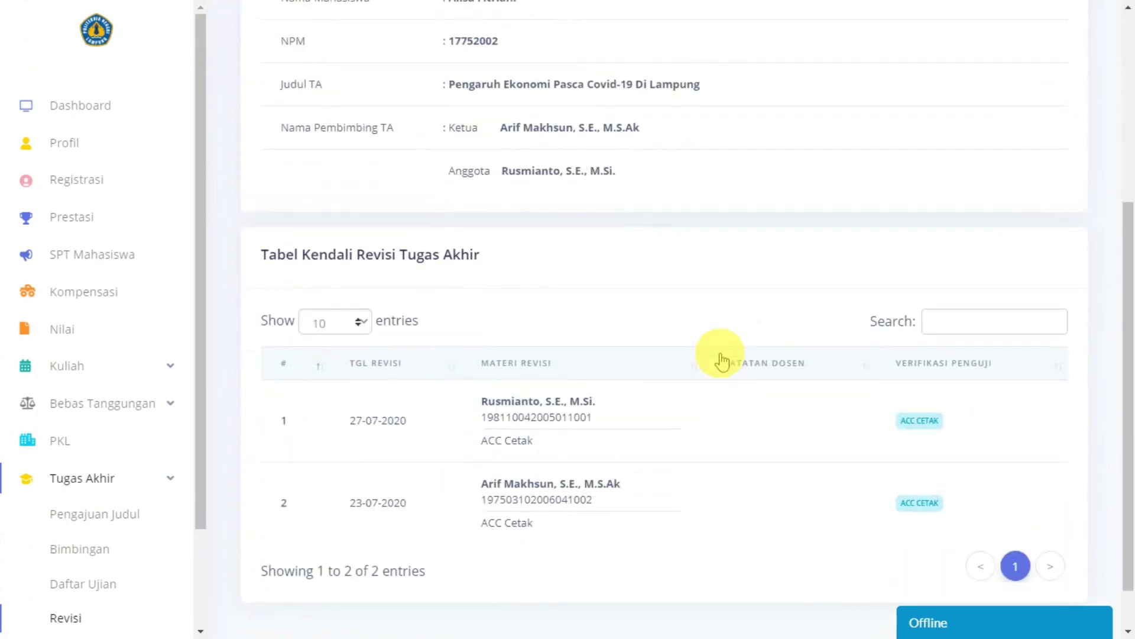
{"action": "scroll", "coordinate": [721, 359], "scroll_direction": "down", "scroll_amount": 4}
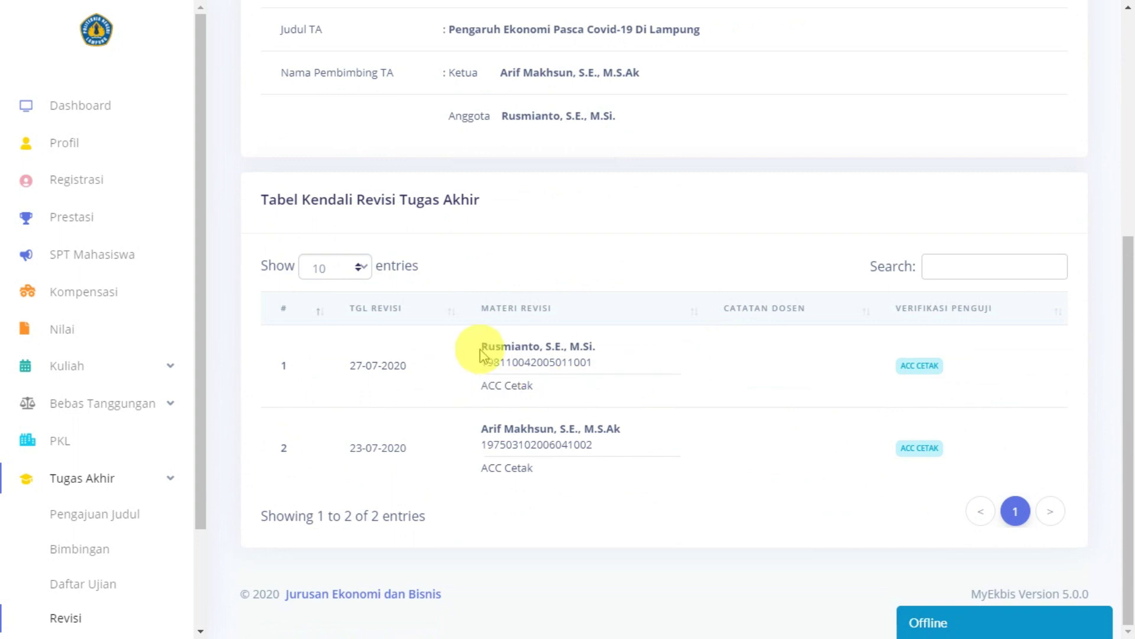
{"action": "left_click_drag", "start_coordinate": [481, 393], "coordinate": [600, 397]}
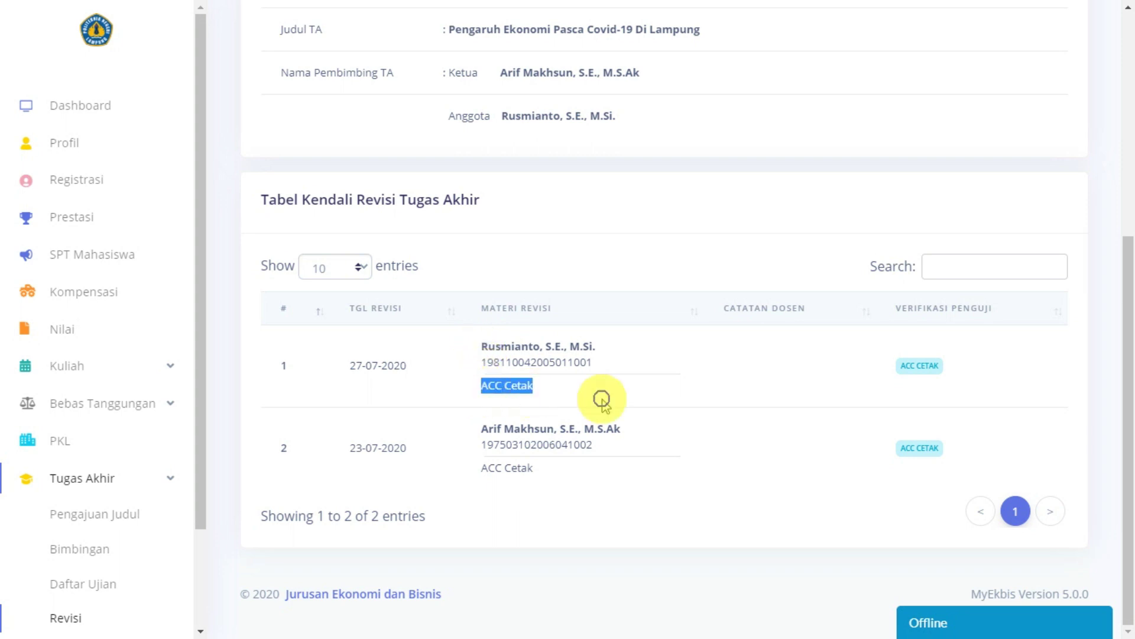
{"action": "left_click", "coordinate": [576, 371]}
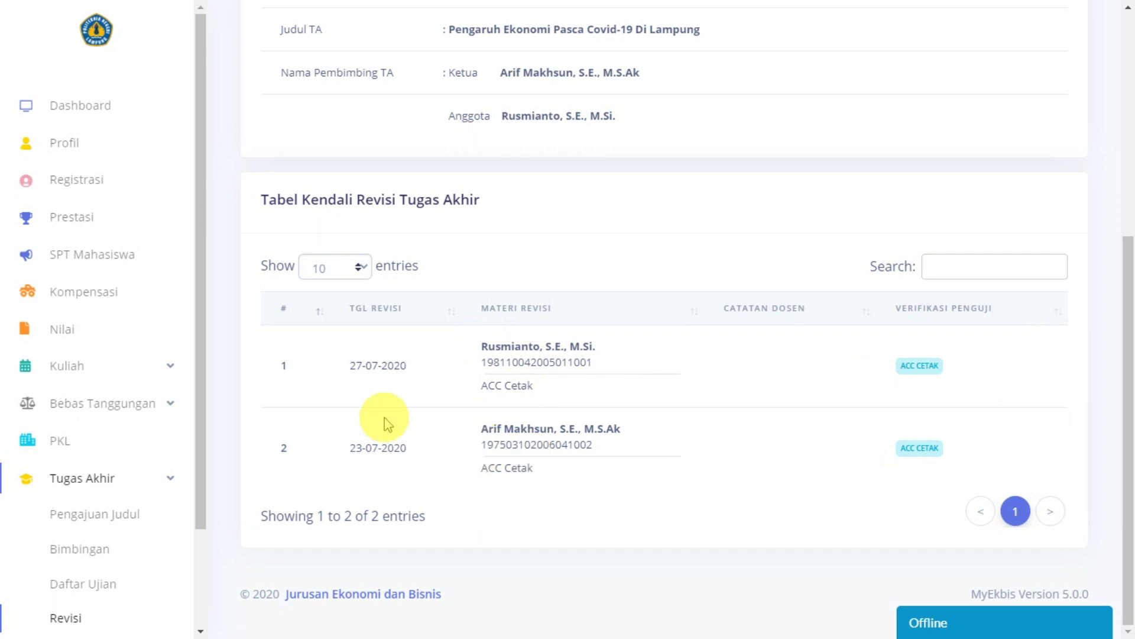
{"action": "left_click_drag", "start_coordinate": [349, 362], "coordinate": [379, 362]}
{"action": "left_click", "coordinate": [787, 374]}
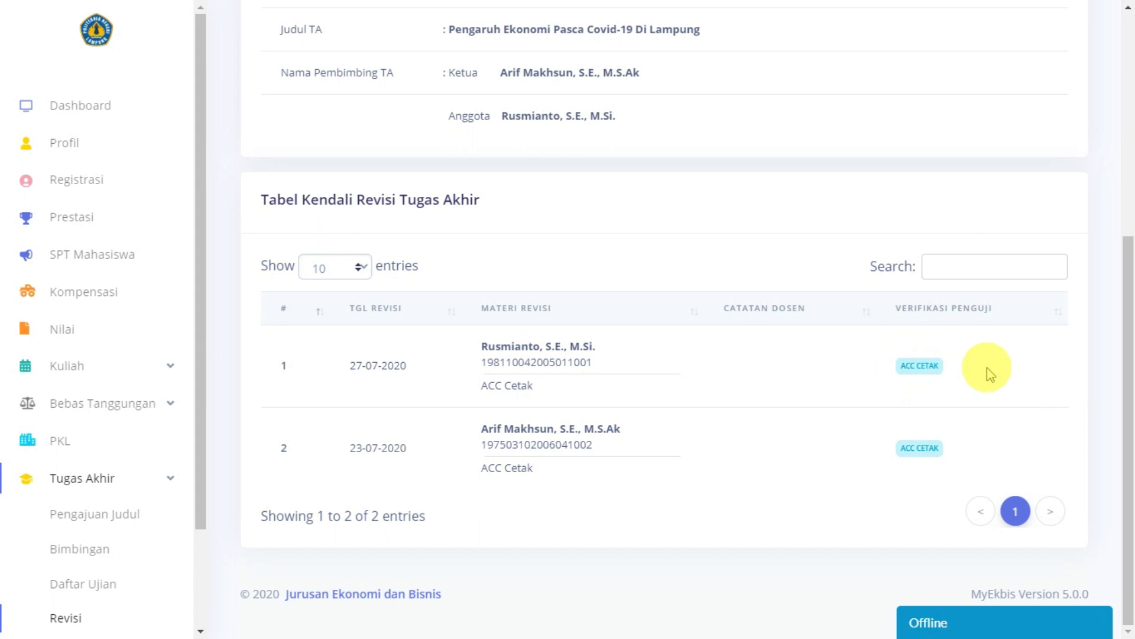
Step: Scroll over the revision table, then go to the Download Berkas page
{"action": "scroll", "coordinate": [982, 373], "scroll_direction": "up", "scroll_amount": 5}
{"action": "scroll", "coordinate": [979, 374], "scroll_direction": "down", "scroll_amount": 5}
{"action": "scroll", "coordinate": [979, 374], "scroll_direction": "up", "scroll_amount": 5}
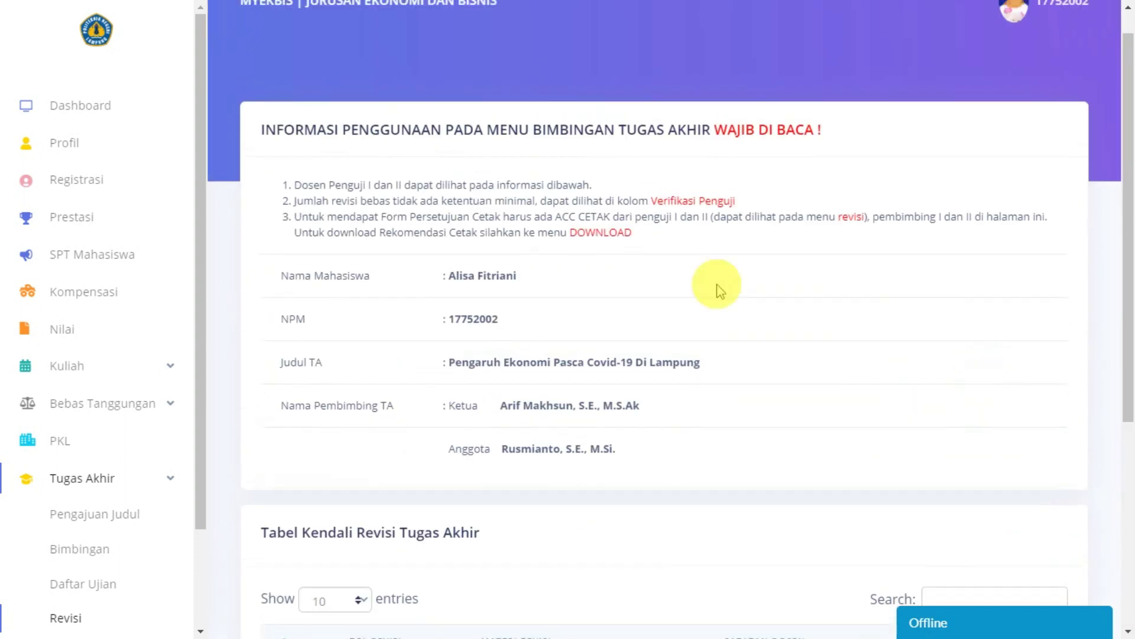
{"action": "scroll", "coordinate": [31, 417], "scroll_direction": "down", "scroll_amount": 1}
{"action": "scroll", "coordinate": [31, 417], "scroll_direction": "down", "scroll_amount": 2}
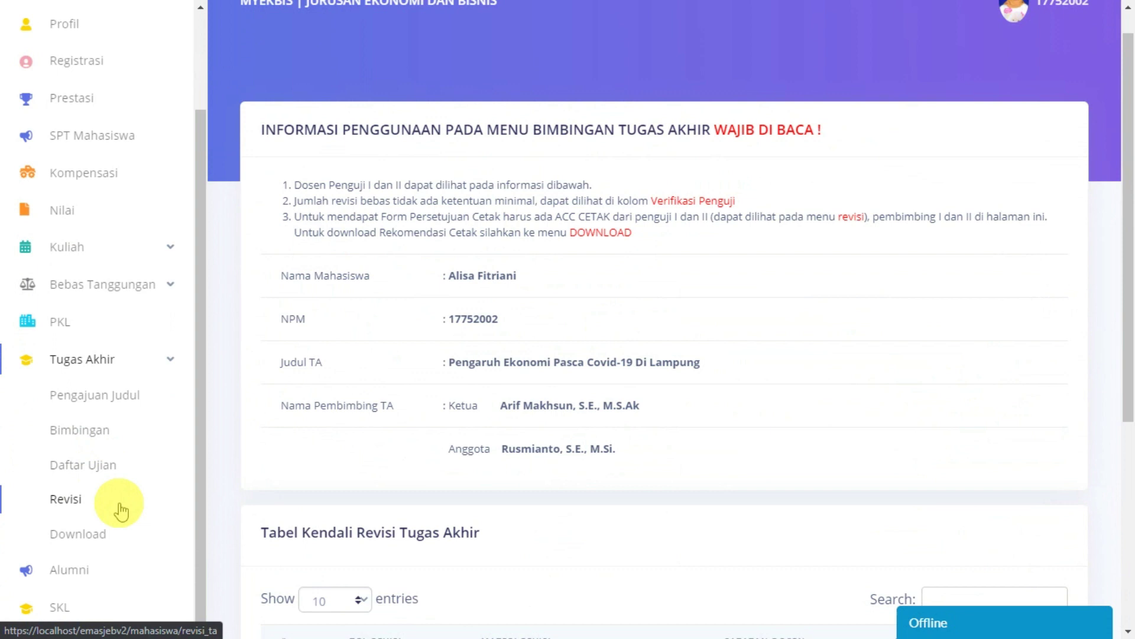
{"action": "left_click", "coordinate": [101, 534]}
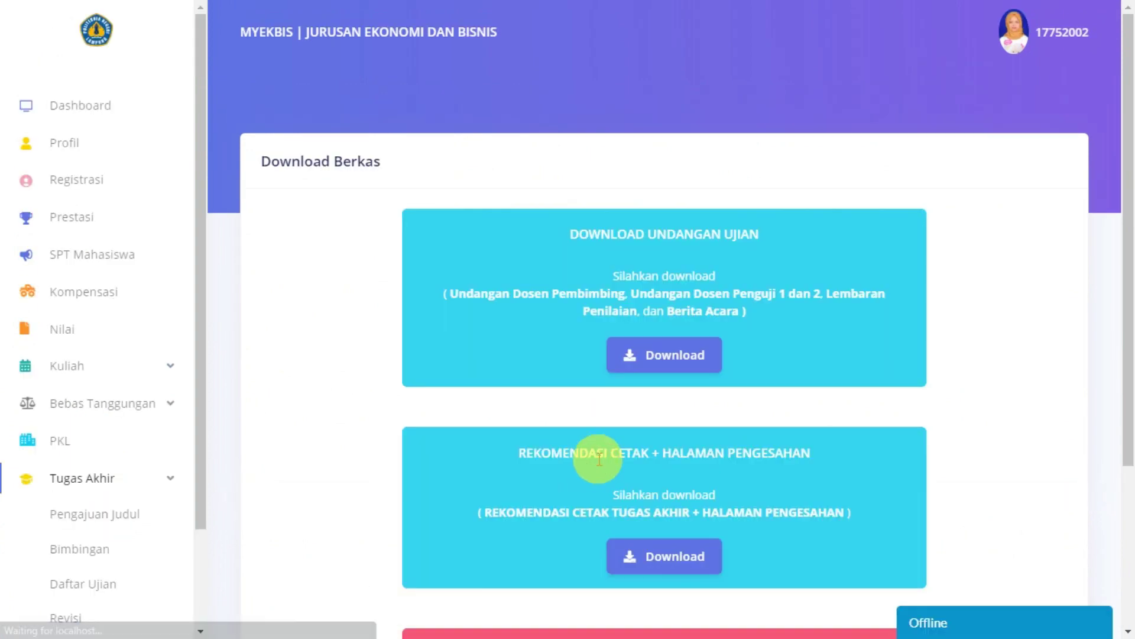
{"action": "scroll", "coordinate": [595, 456], "scroll_direction": "down", "scroll_amount": 1}
{"action": "scroll", "coordinate": [74, 532], "scroll_direction": "down", "scroll_amount": 2}
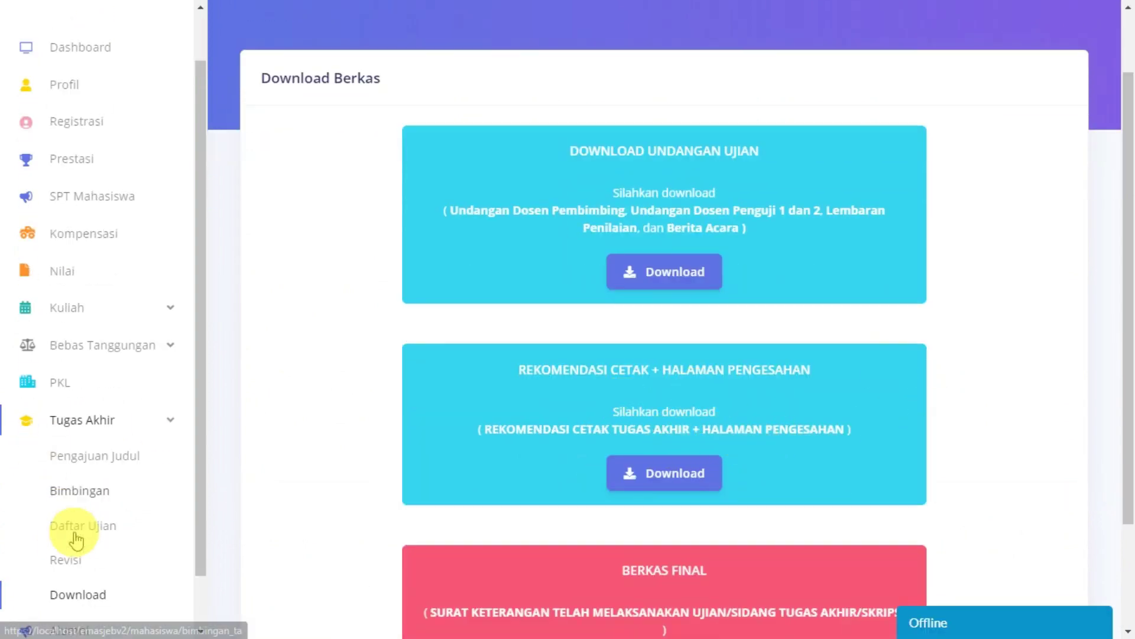
{"action": "left_click", "coordinate": [63, 427]}
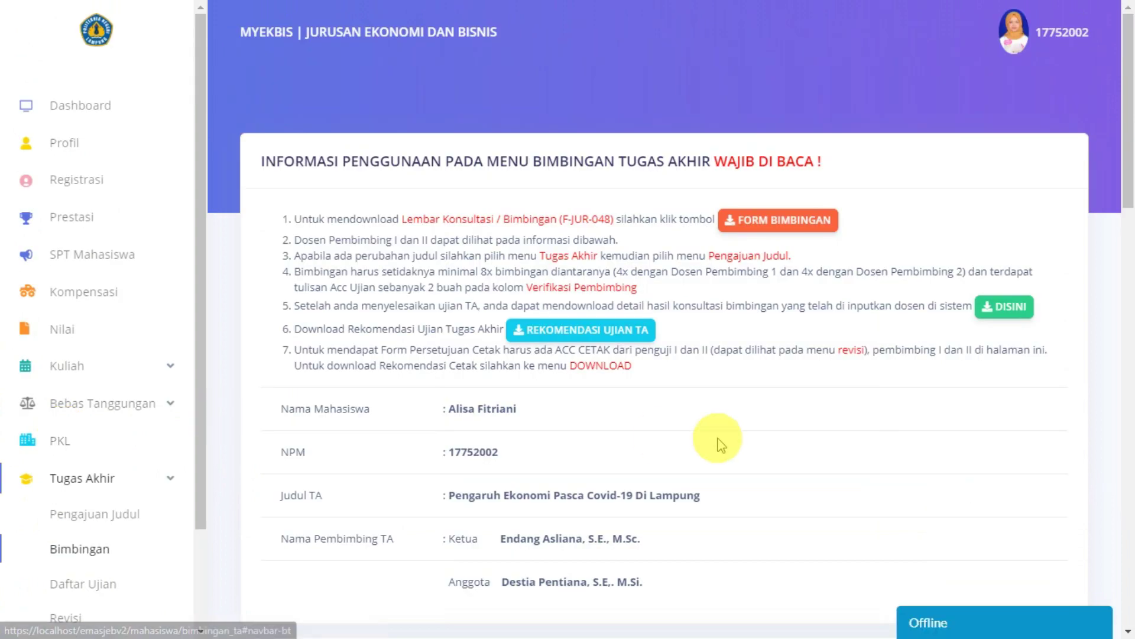
{"action": "scroll", "coordinate": [718, 443], "scroll_direction": "down", "scroll_amount": 7}
{"action": "scroll", "coordinate": [718, 443], "scroll_direction": "down", "scroll_amount": 2}
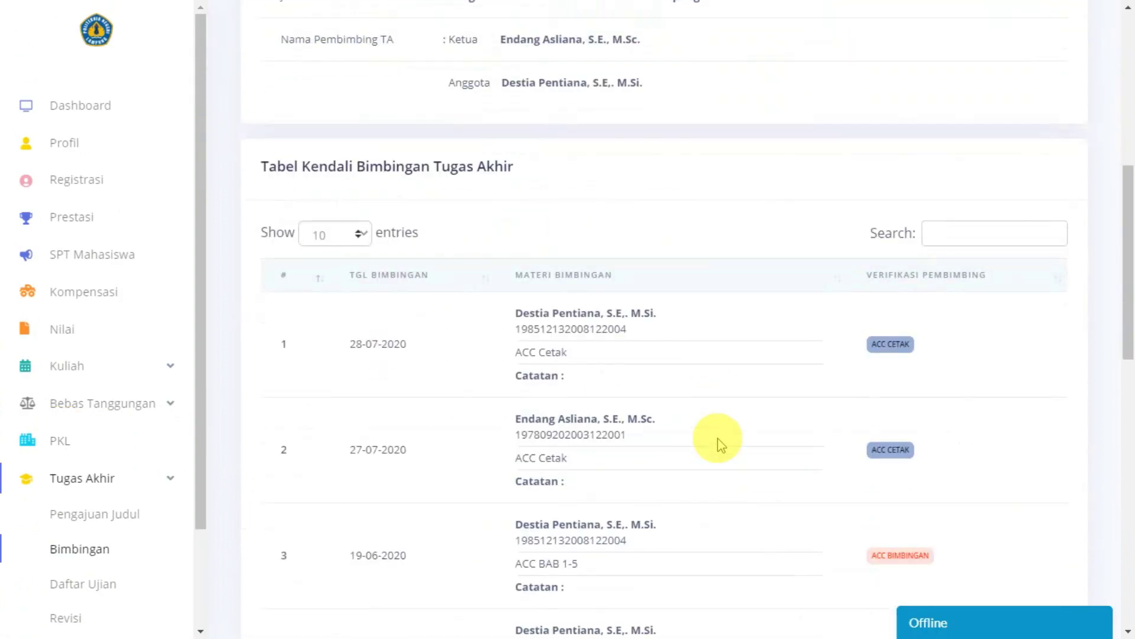
{"action": "left_click_drag", "start_coordinate": [872, 260], "coordinate": [903, 260]}
{"action": "left_click_drag", "start_coordinate": [875, 368], "coordinate": [924, 370]}
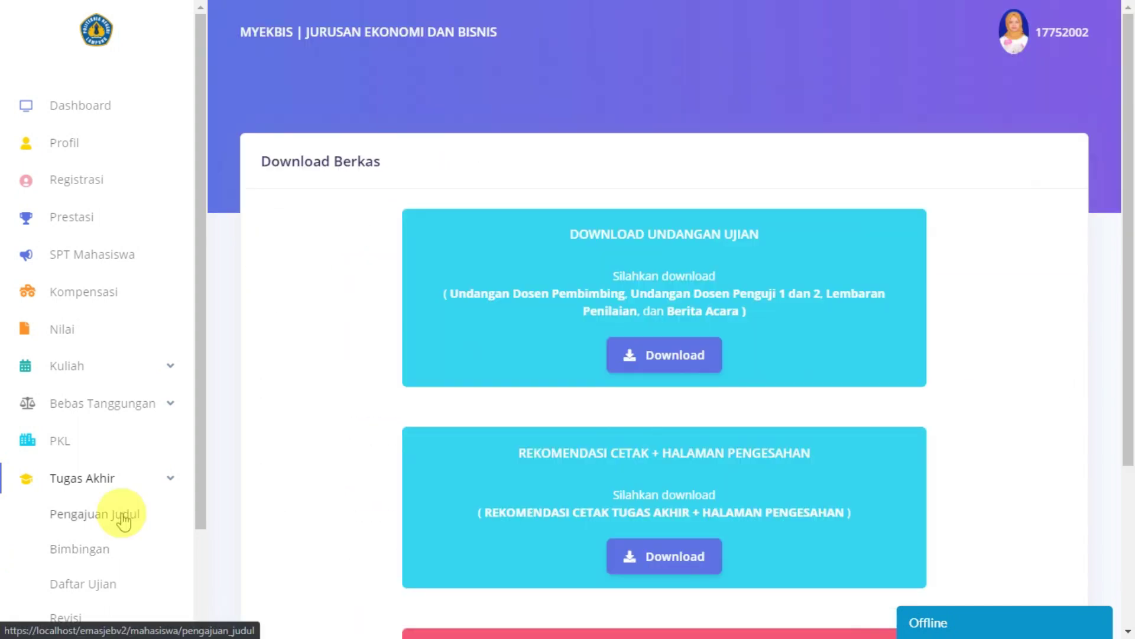
{"action": "scroll", "coordinate": [122, 514], "scroll_direction": "down", "scroll_amount": 2}
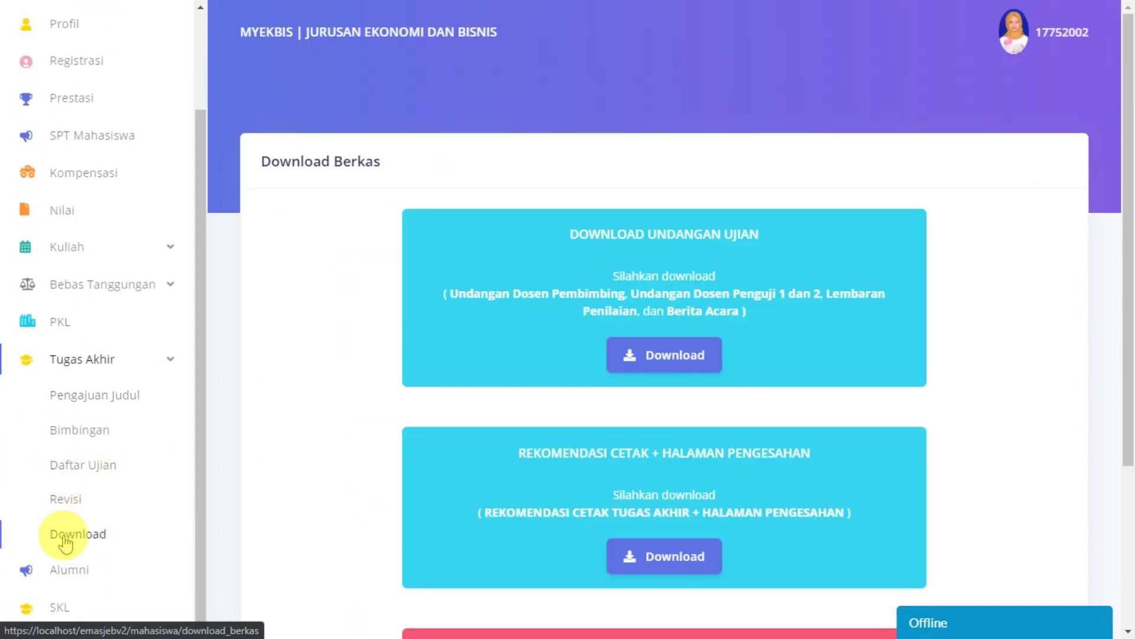
Step: Reload Download Berkas and download the Rekomendasi Cetak + Halaman Pengesahan file
{"action": "left_click", "coordinate": [63, 535]}
{"action": "scroll", "coordinate": [703, 414], "scroll_direction": "down", "scroll_amount": 3}
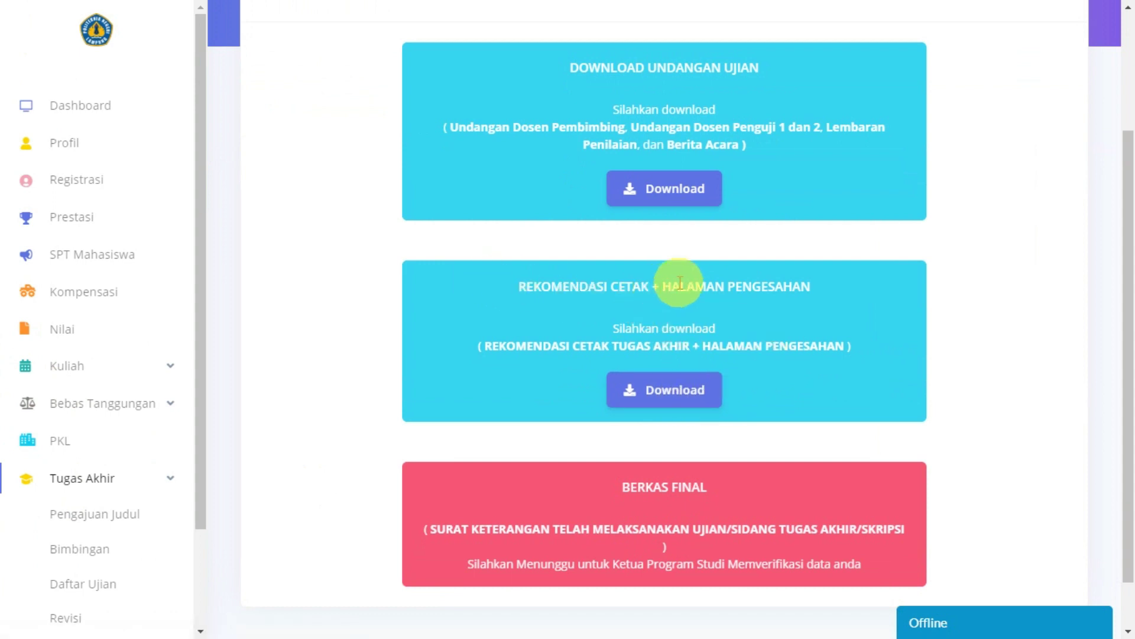
{"action": "left_click", "coordinate": [690, 394]}
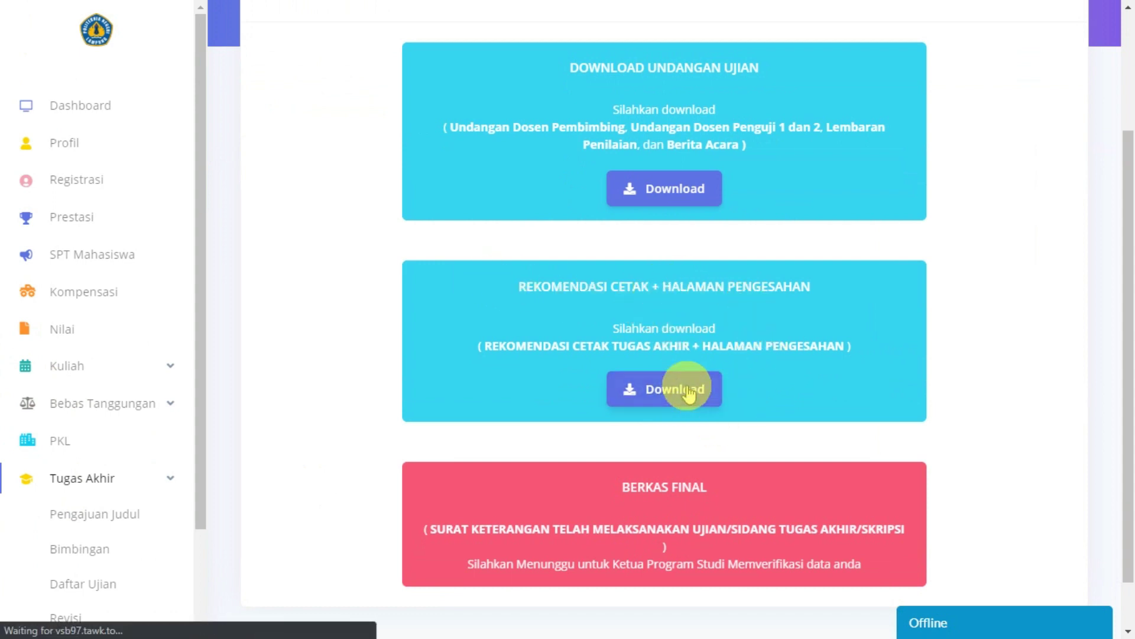
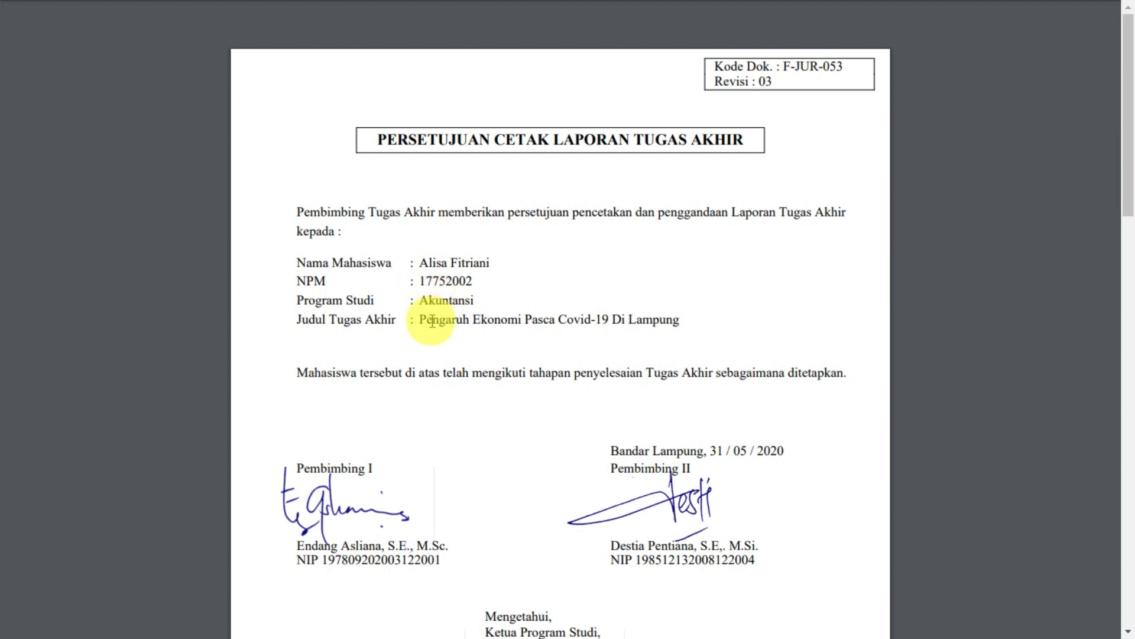
Step: Scroll through the Download page to review its file cards
{"action": "scroll", "coordinate": [438, 317], "scroll_direction": "down", "scroll_amount": 3}
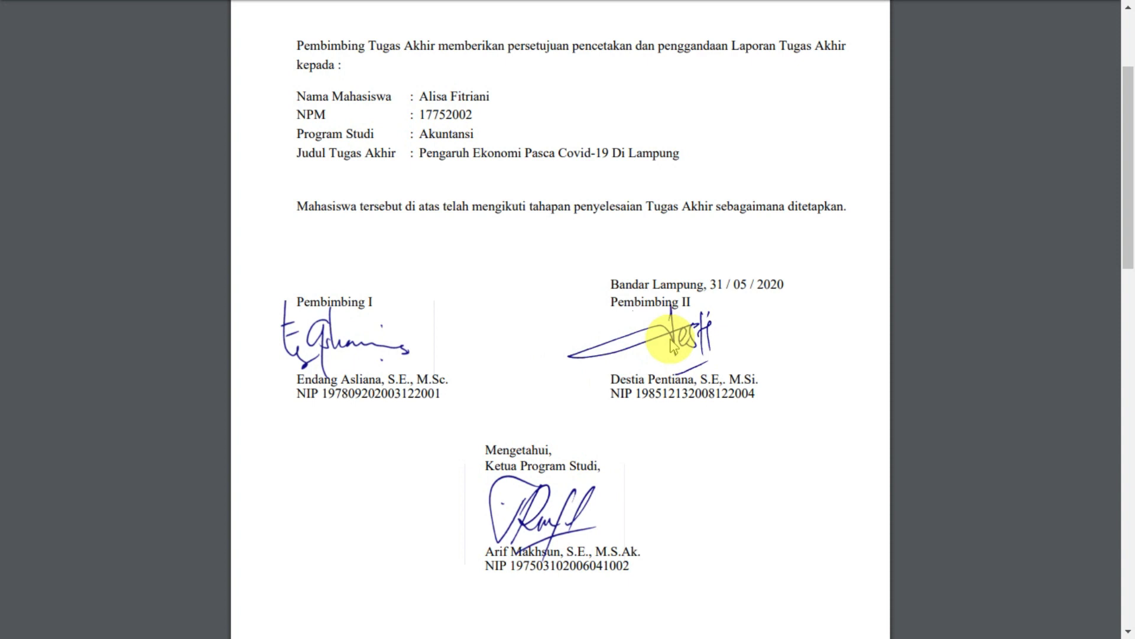
{"action": "scroll", "coordinate": [604, 448], "scroll_direction": "down", "scroll_amount": 3}
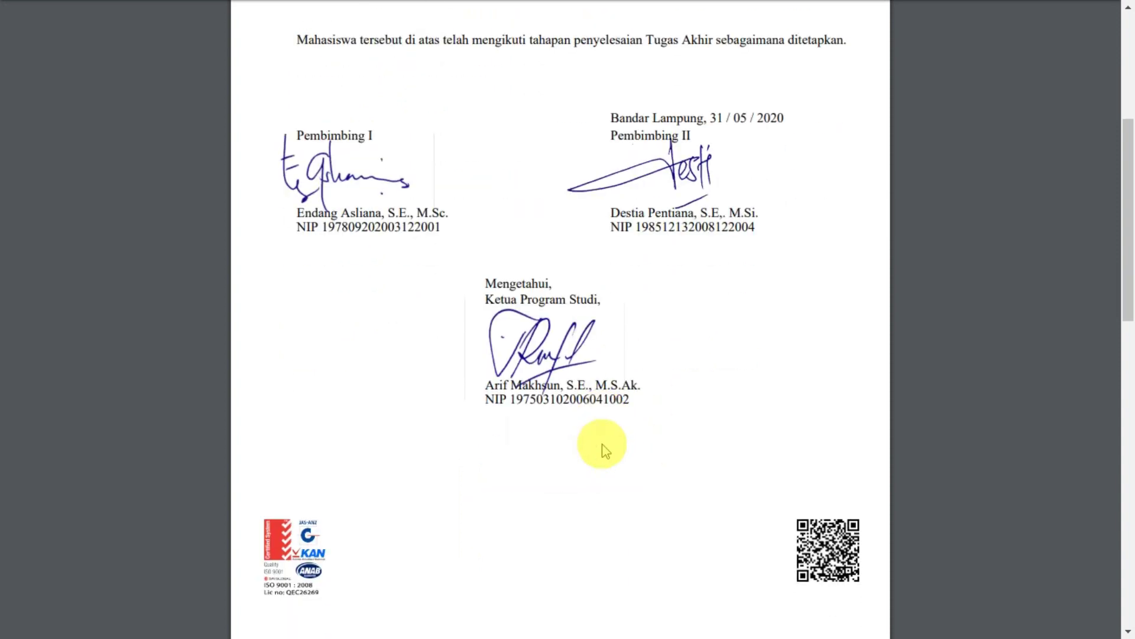
{"action": "scroll", "coordinate": [604, 447], "scroll_direction": "down", "scroll_amount": 9}
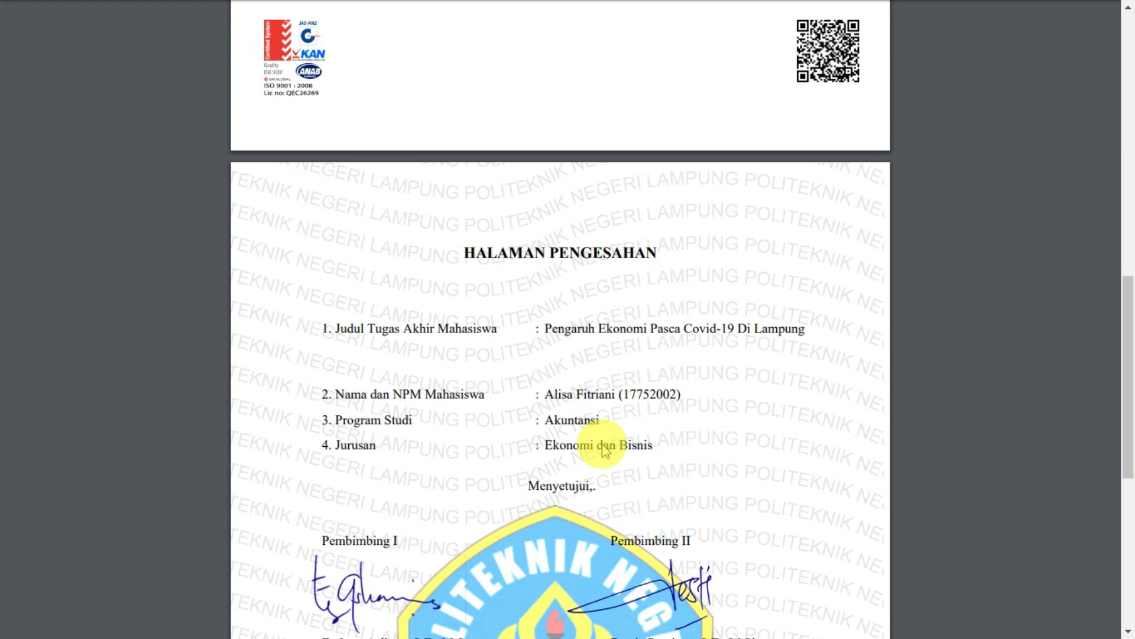
{"action": "scroll", "coordinate": [605, 448], "scroll_direction": "down", "scroll_amount": 2}
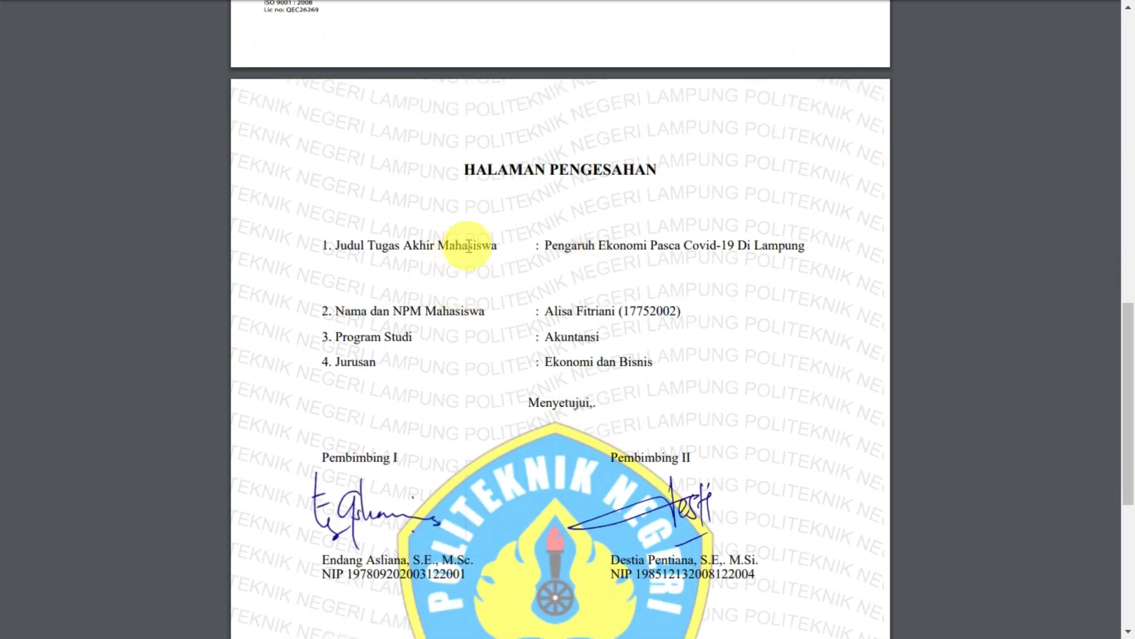
{"action": "scroll", "coordinate": [565, 314], "scroll_direction": "down", "scroll_amount": 3}
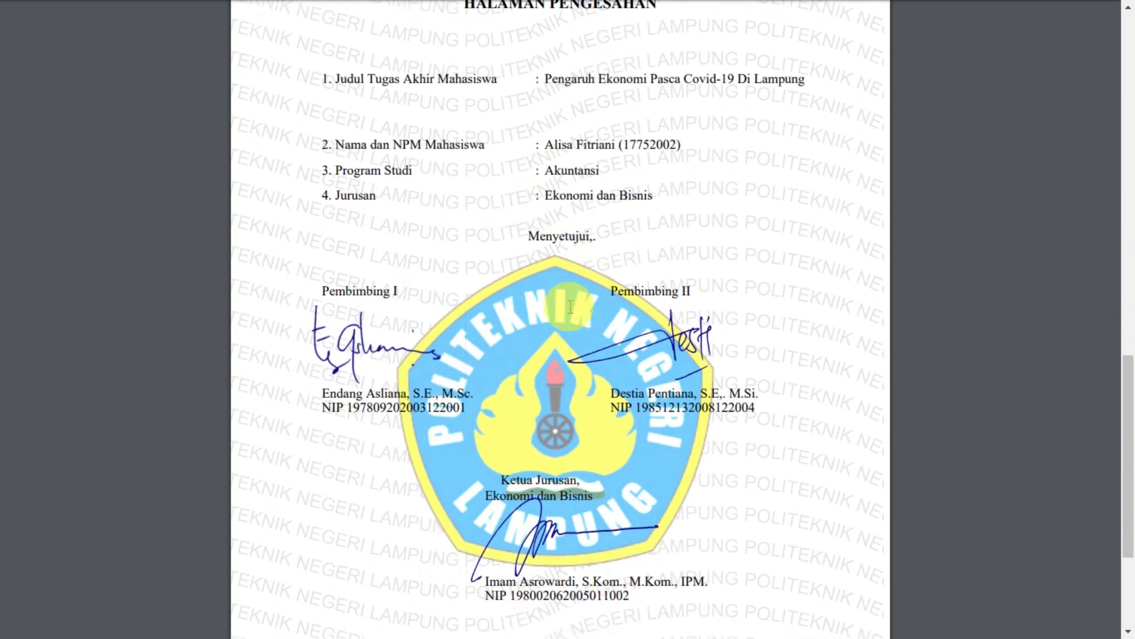
{"action": "scroll", "coordinate": [570, 306], "scroll_direction": "down", "scroll_amount": 2}
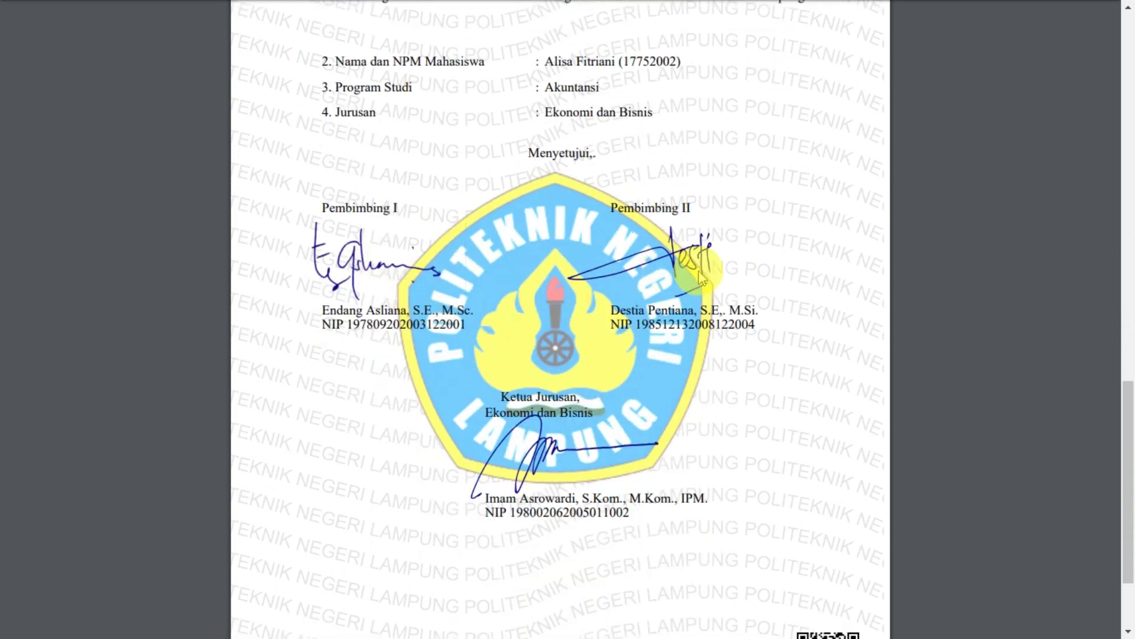
{"action": "scroll", "coordinate": [686, 323], "scroll_direction": "down", "scroll_amount": 3}
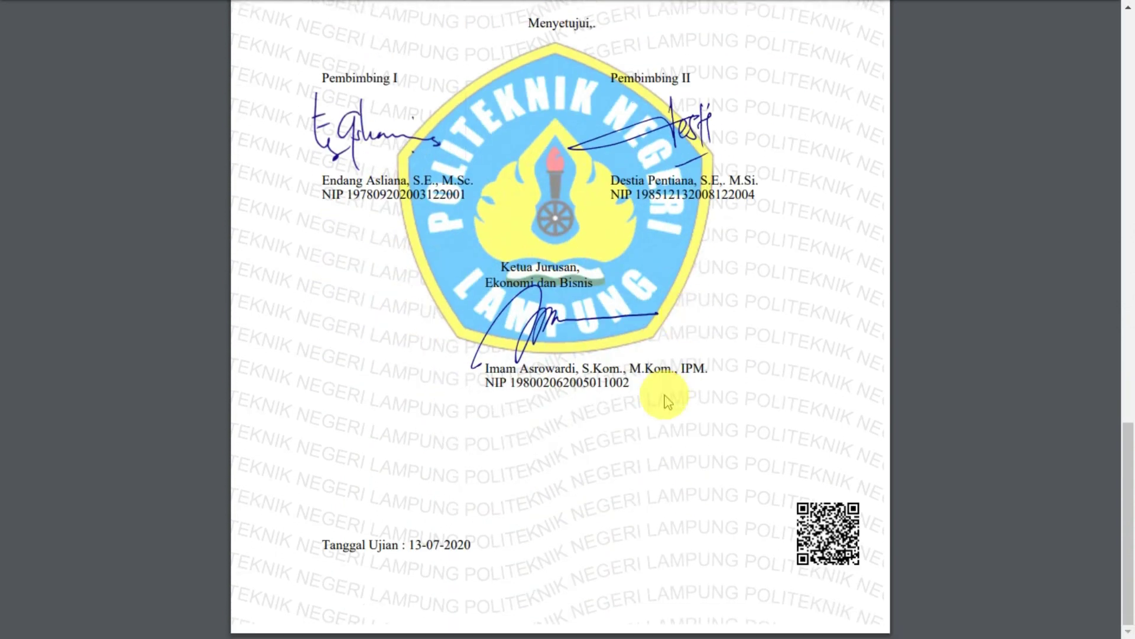
{"action": "scroll", "coordinate": [668, 402], "scroll_direction": "up", "scroll_amount": 20}
{"action": "scroll", "coordinate": [669, 402], "scroll_direction": "down", "scroll_amount": 20}
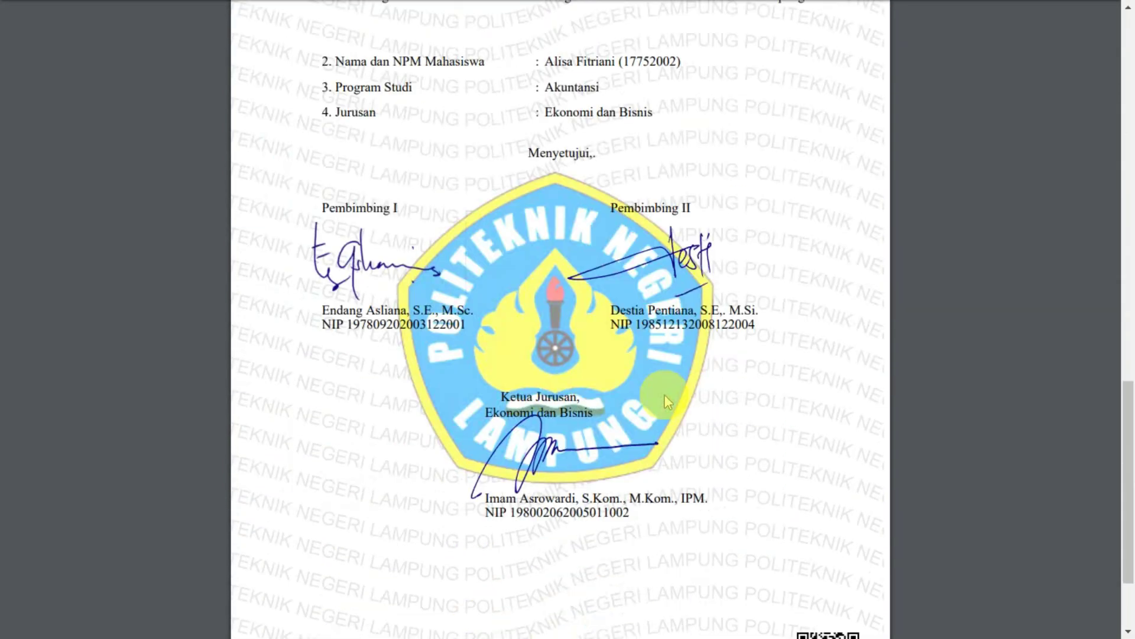
{"action": "scroll", "coordinate": [668, 402], "scroll_direction": "down", "scroll_amount": 3}
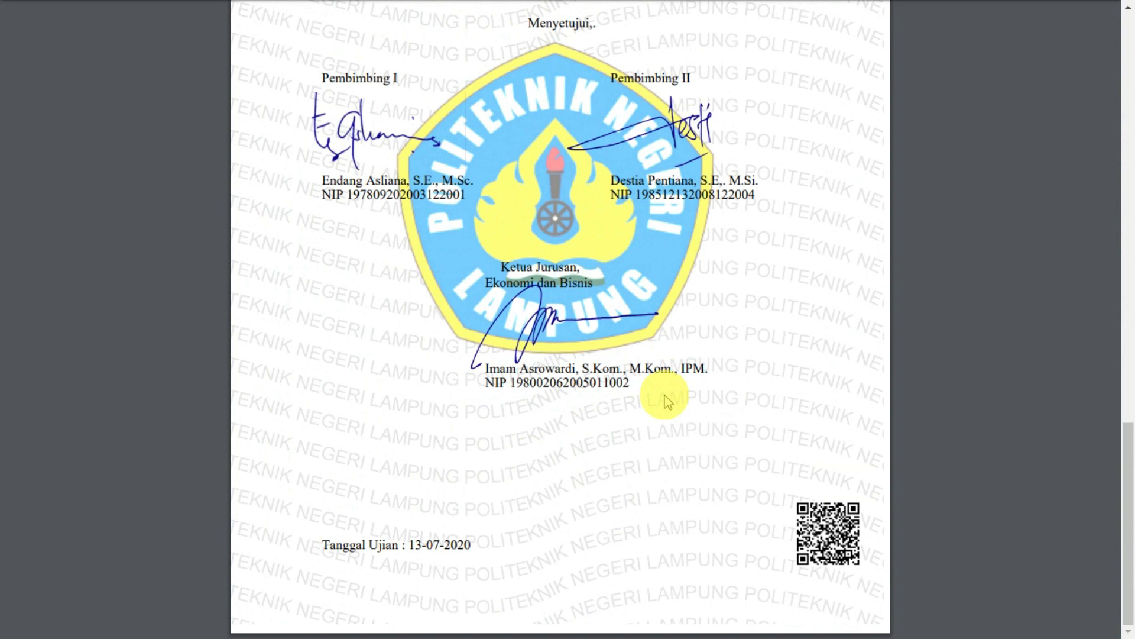
{"action": "scroll", "coordinate": [667, 401], "scroll_direction": "up", "scroll_amount": 8}
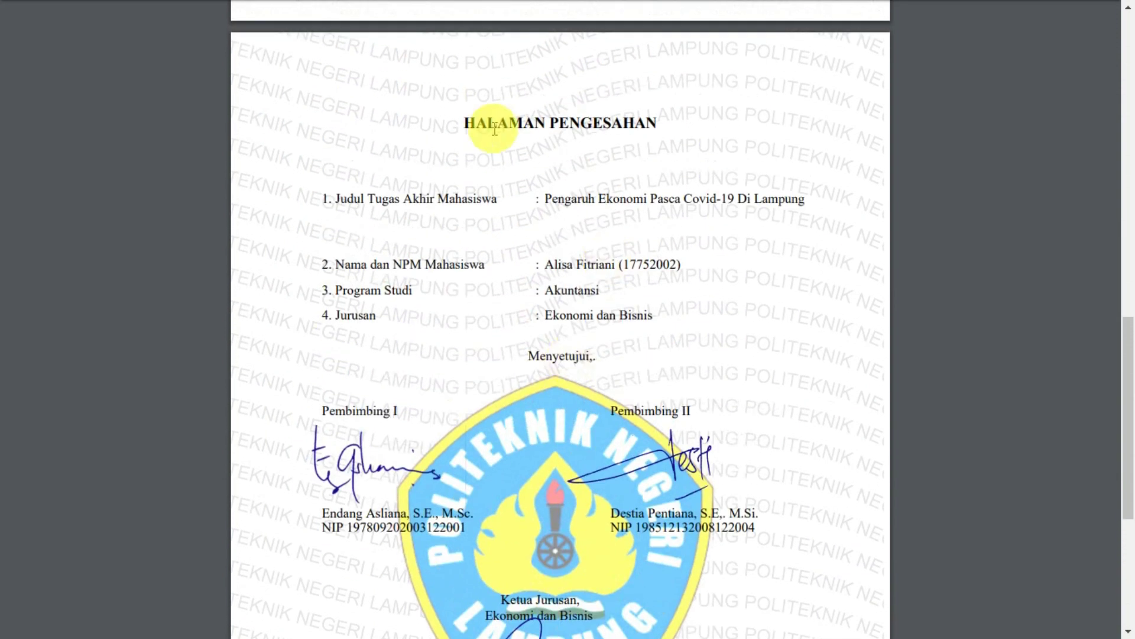
{"action": "scroll", "coordinate": [599, 286], "scroll_direction": "down", "scroll_amount": 2}
{"action": "scroll", "coordinate": [599, 286], "scroll_direction": "down", "scroll_amount": 6}
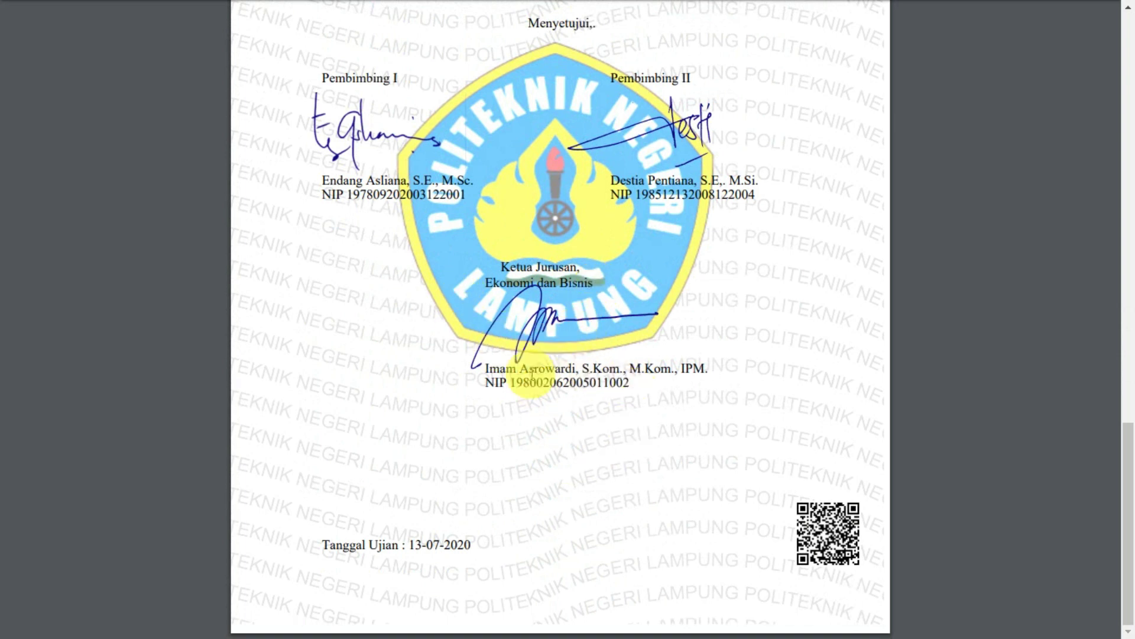
{"action": "scroll", "coordinate": [588, 456], "scroll_direction": "up", "scroll_amount": 4}
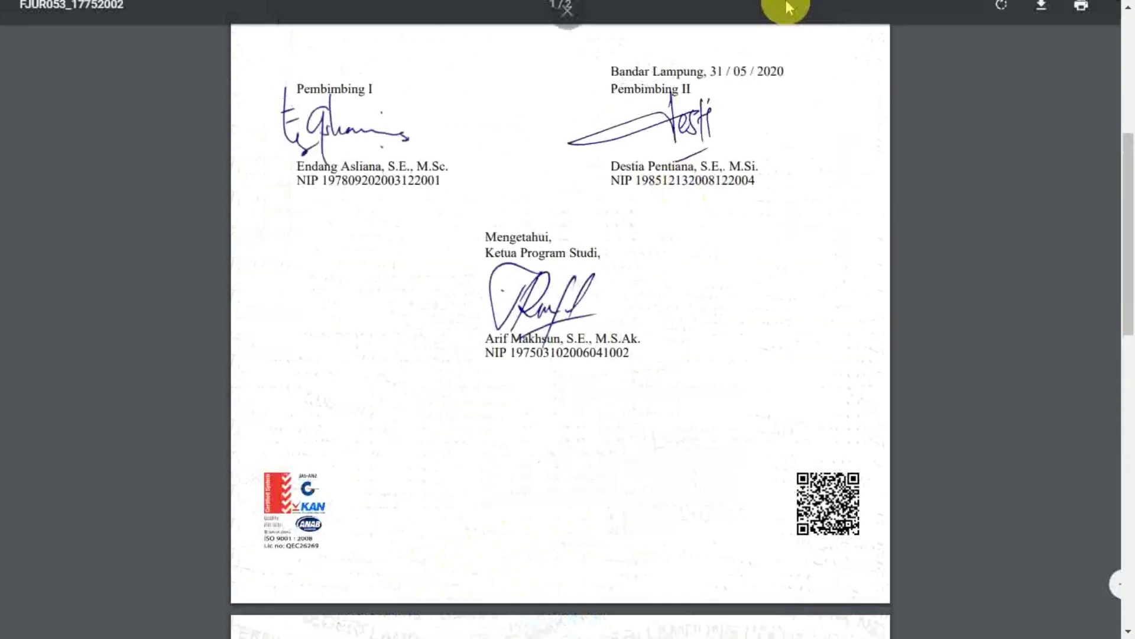
{"action": "scroll", "coordinate": [679, 170], "scroll_direction": "up", "scroll_amount": 7}
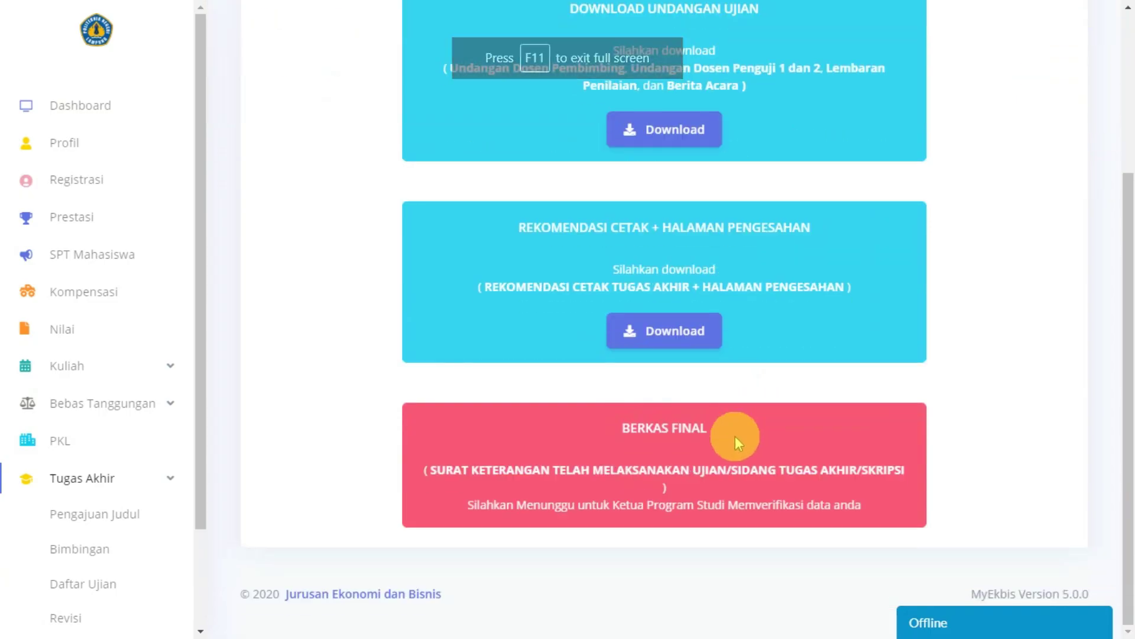
{"action": "scroll", "coordinate": [934, 414], "scroll_direction": "up", "scroll_amount": 2}
{"action": "scroll", "coordinate": [828, 414], "scroll_direction": "down", "scroll_amount": 2}
Step: Highlight the BERKAS FINAL heading, whose letter awaits head-of-program verification
{"action": "left_click_drag", "start_coordinate": [621, 428], "coordinate": [718, 429]}
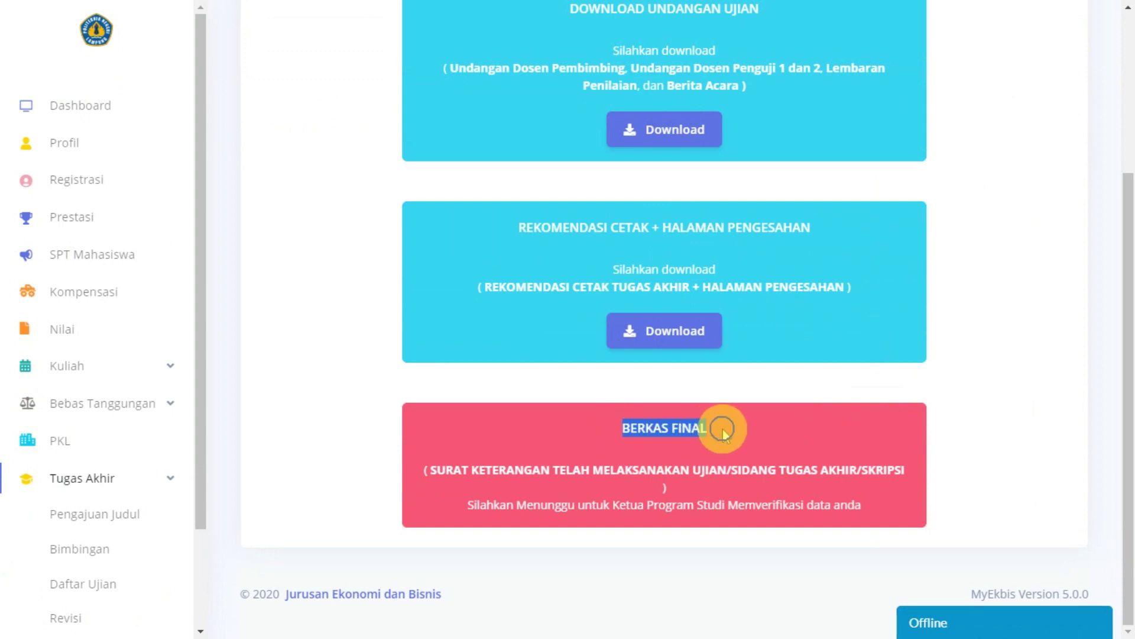
{"action": "left_click", "coordinate": [627, 485]}
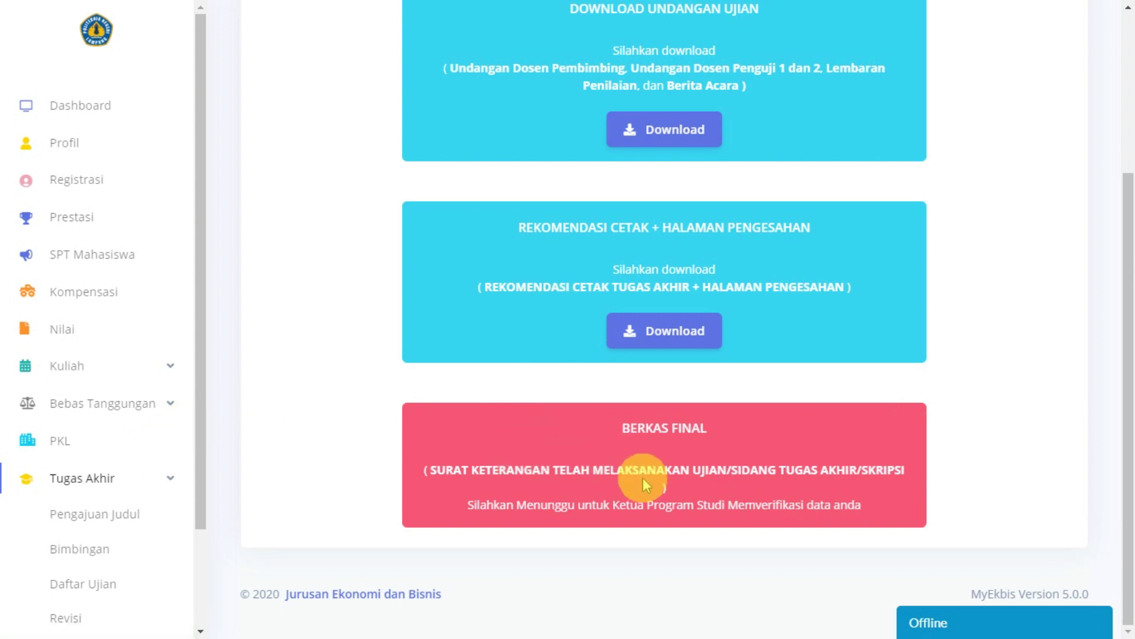
{"action": "scroll", "coordinate": [151, 473], "scroll_direction": "down", "scroll_amount": 2}
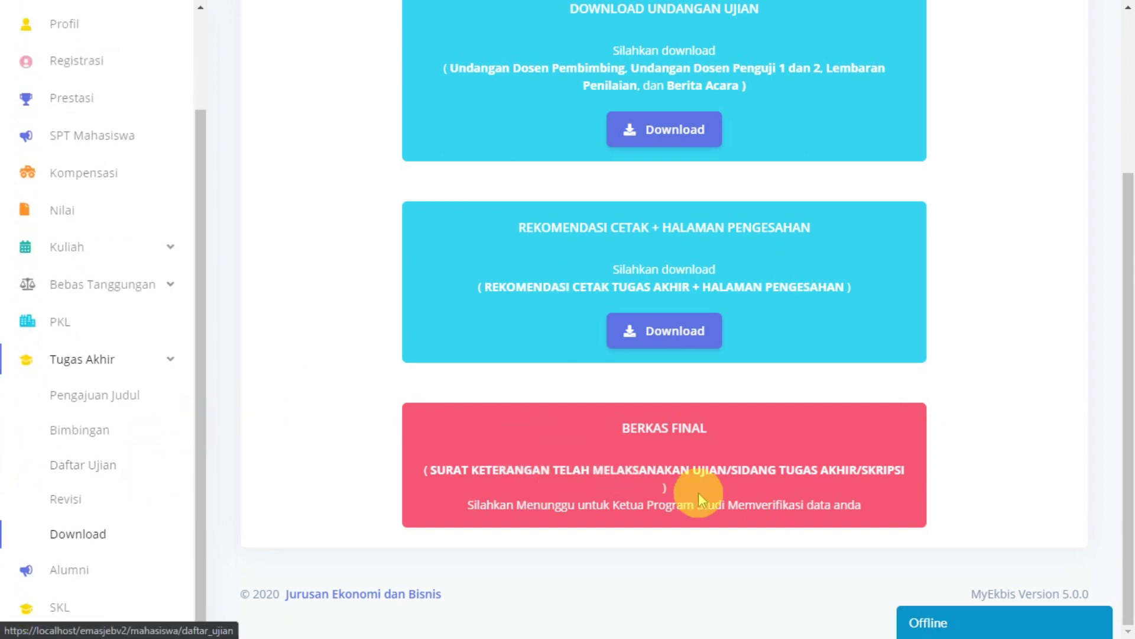
{"action": "left_click_drag", "start_coordinate": [628, 427], "coordinate": [735, 426]}
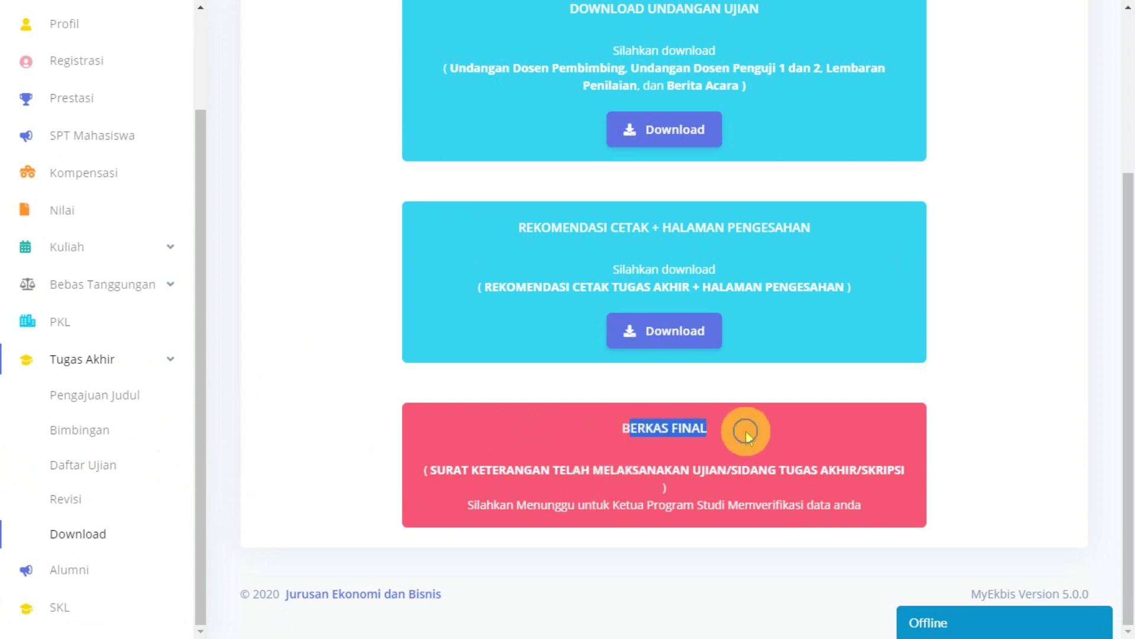
Step: Go to Tugas Akhir > Daftar Ujian and bring up the green UPLOAD BERKAS form
{"action": "left_click", "coordinate": [83, 470]}
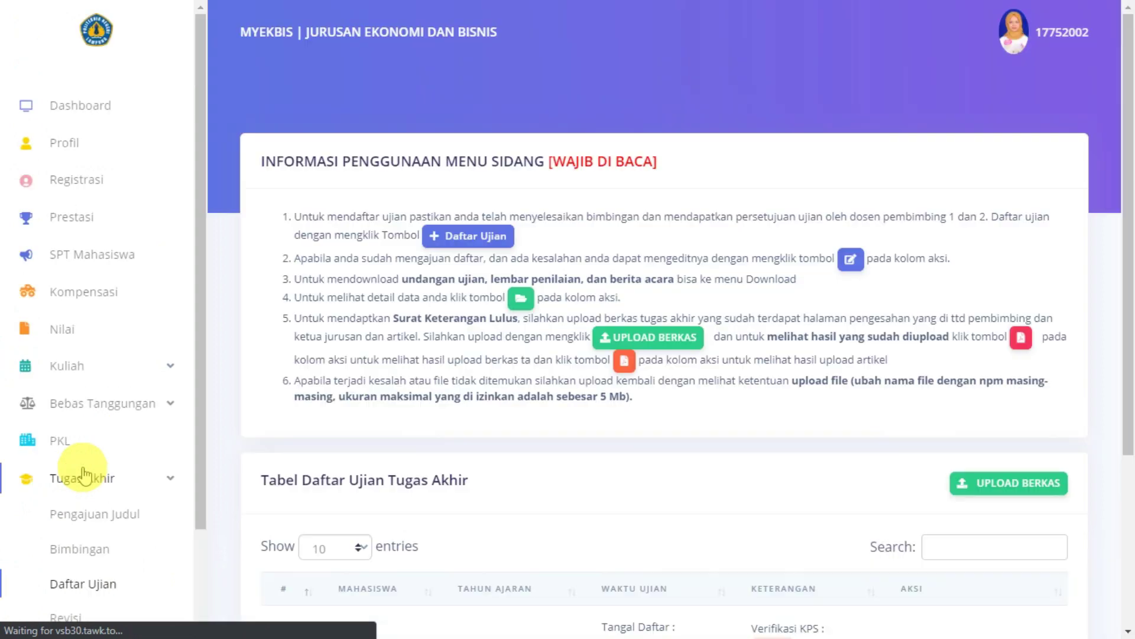
{"action": "scroll", "coordinate": [651, 396], "scroll_direction": "down", "scroll_amount": 3}
{"action": "scroll", "coordinate": [648, 391], "scroll_direction": "down", "scroll_amount": 1}
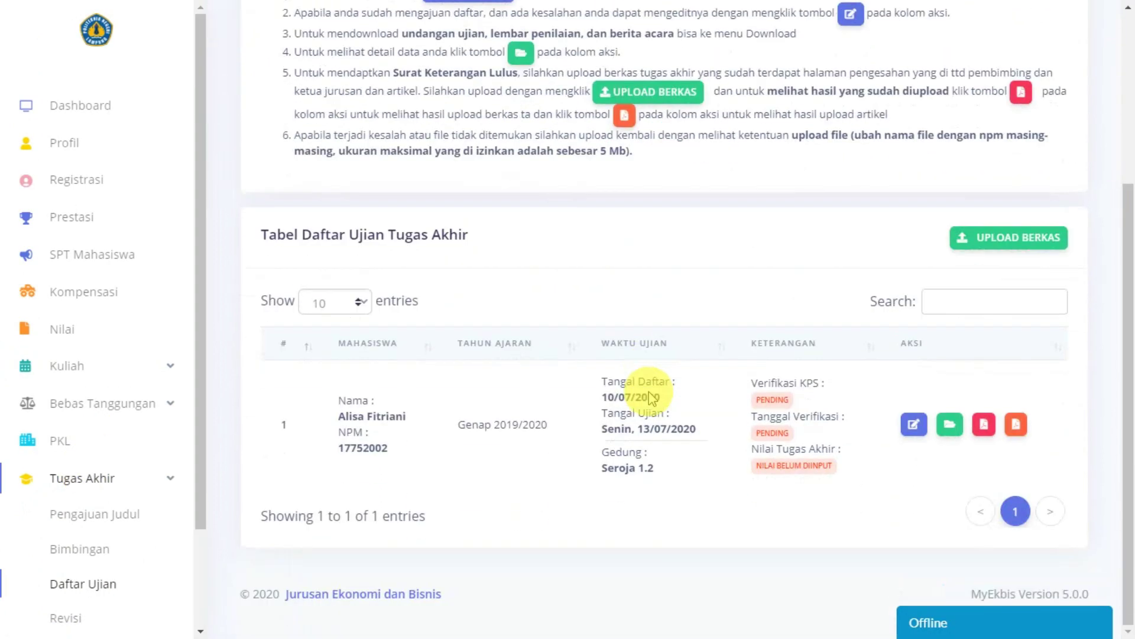
{"action": "scroll", "coordinate": [650, 389], "scroll_direction": "up", "scroll_amount": 4}
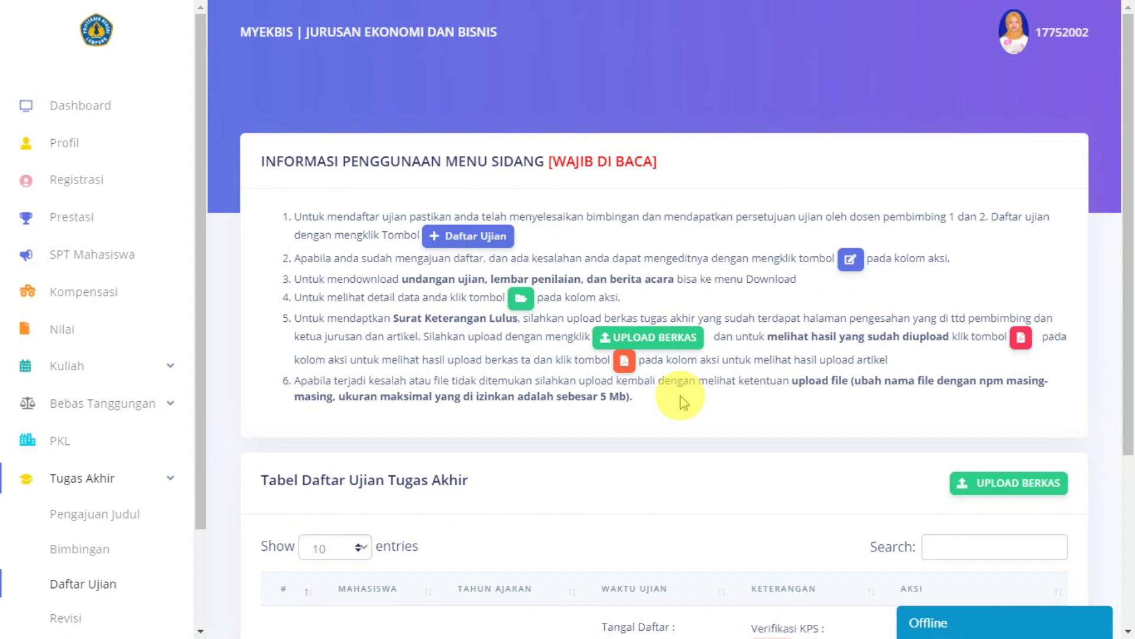
{"action": "scroll", "coordinate": [717, 399], "scroll_direction": "down", "scroll_amount": 1}
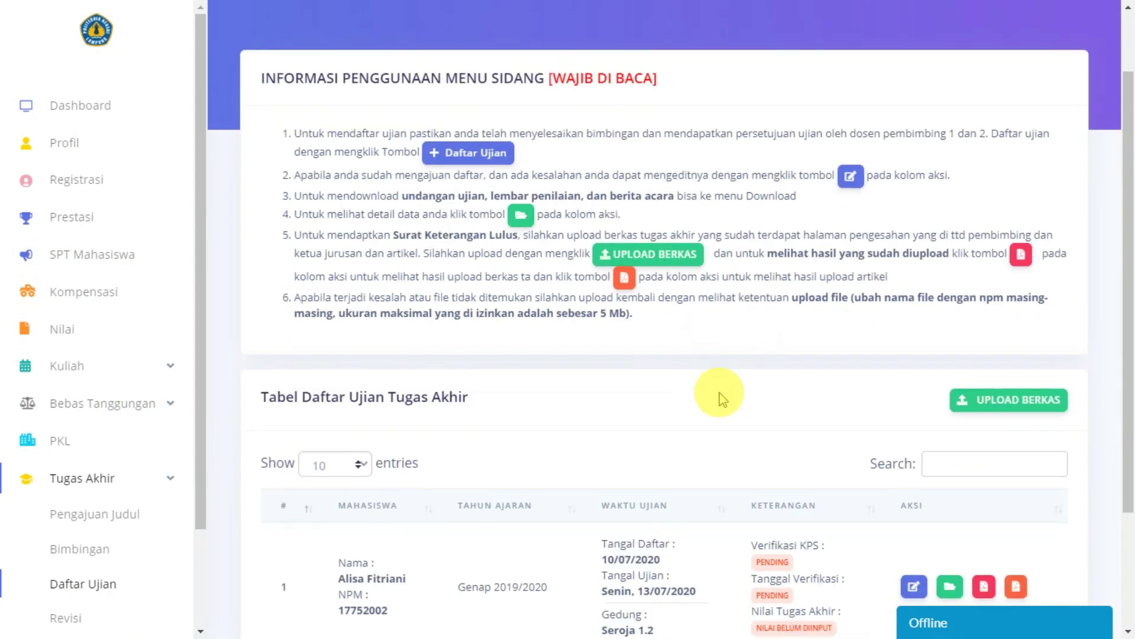
{"action": "left_click", "coordinate": [968, 401]}
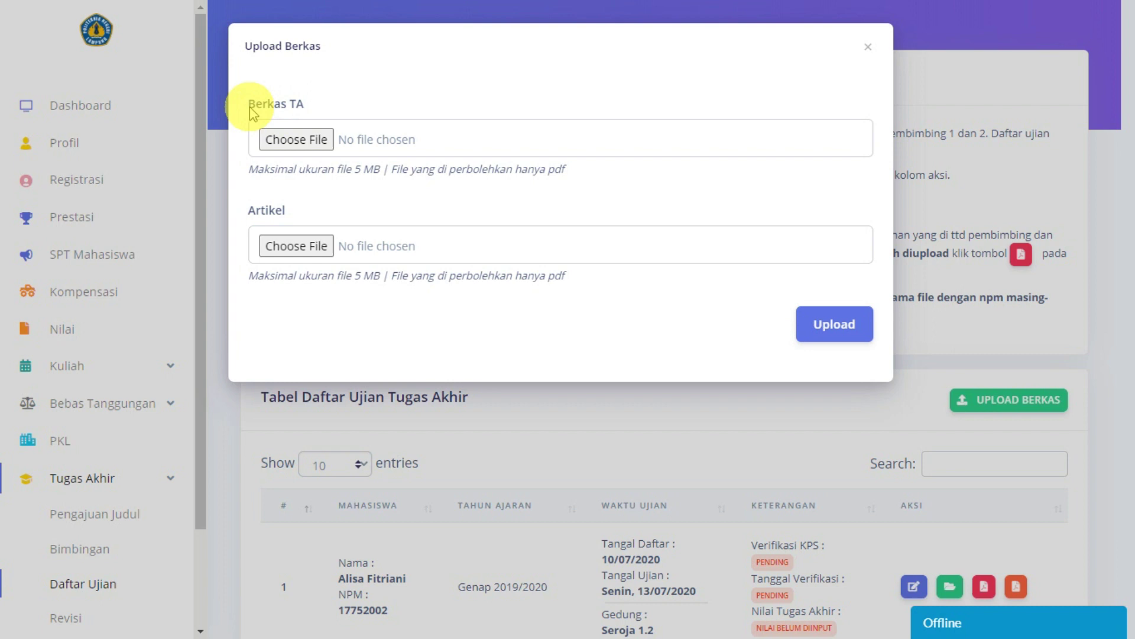
Step: Highlight the Berkas TA and Artikel labels in the Upload Berkas form
{"action": "left_click_drag", "start_coordinate": [249, 110], "coordinate": [317, 107]}
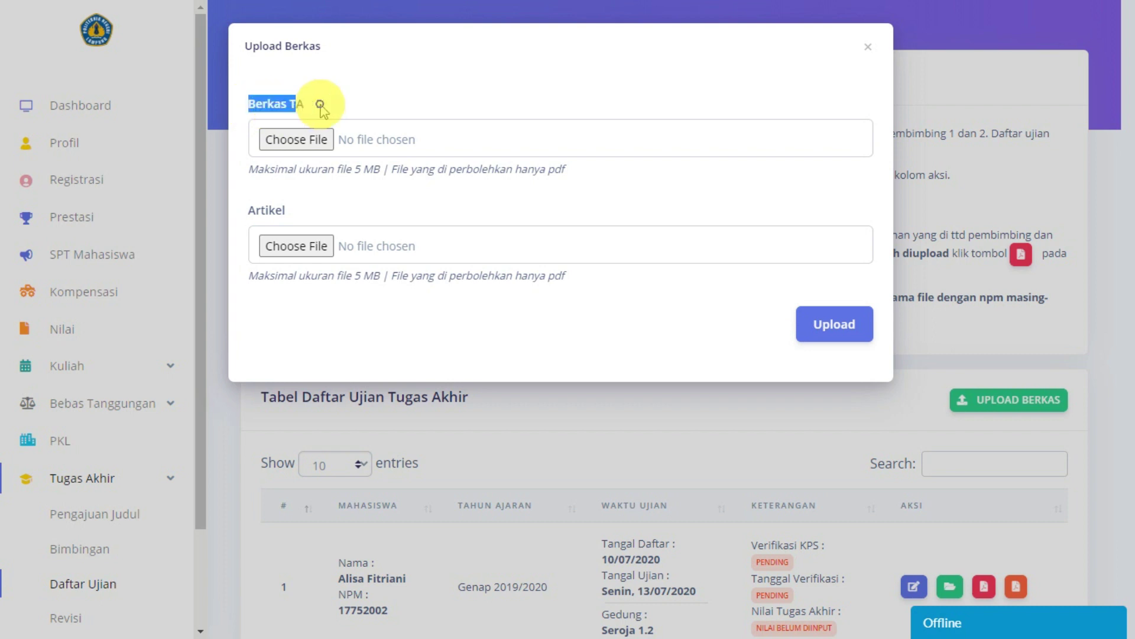
{"action": "left_click", "coordinate": [295, 212]}
{"action": "left_click_drag", "start_coordinate": [297, 212], "coordinate": [246, 207]}
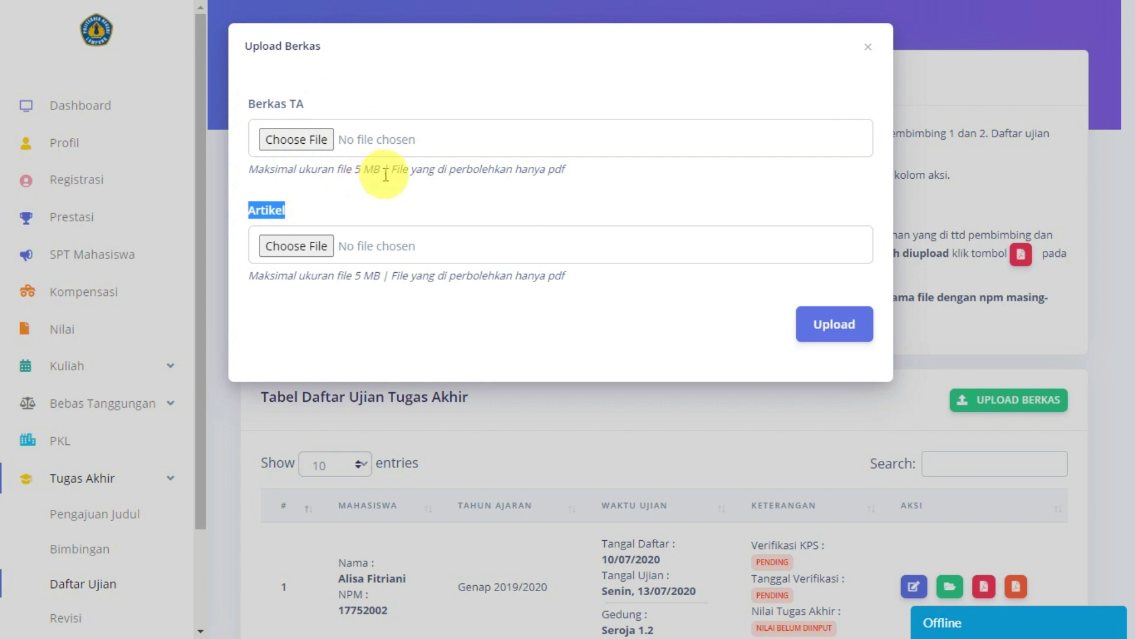
{"action": "left_click", "coordinate": [571, 175]}
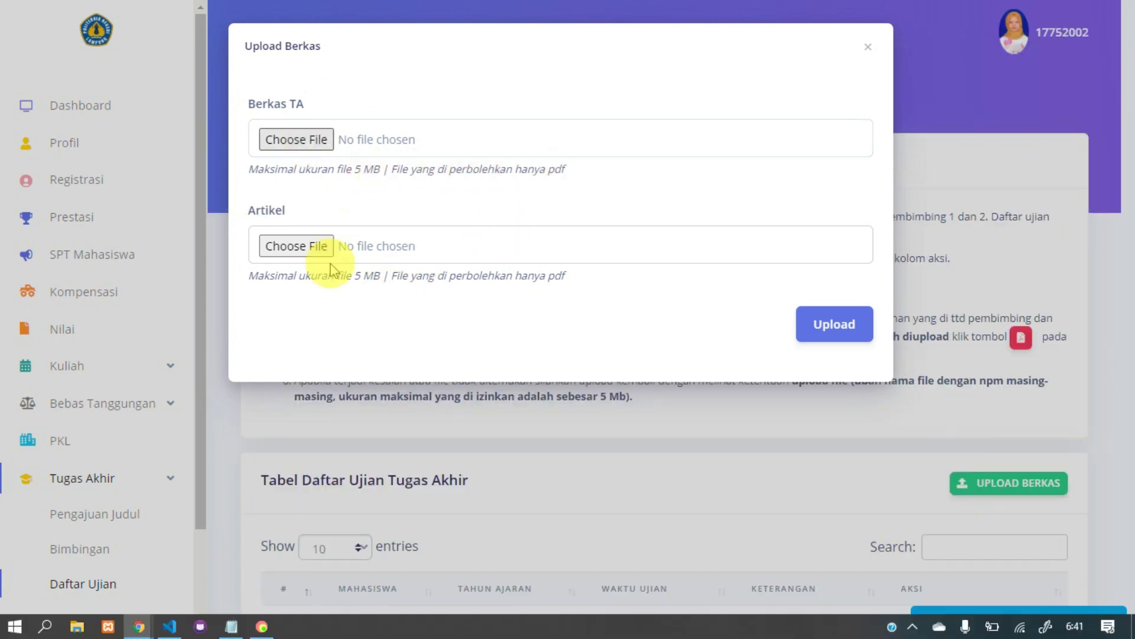
Step: Attach the thesis PDF and the article PDF, then upload both
{"action": "left_click", "coordinate": [325, 254]}
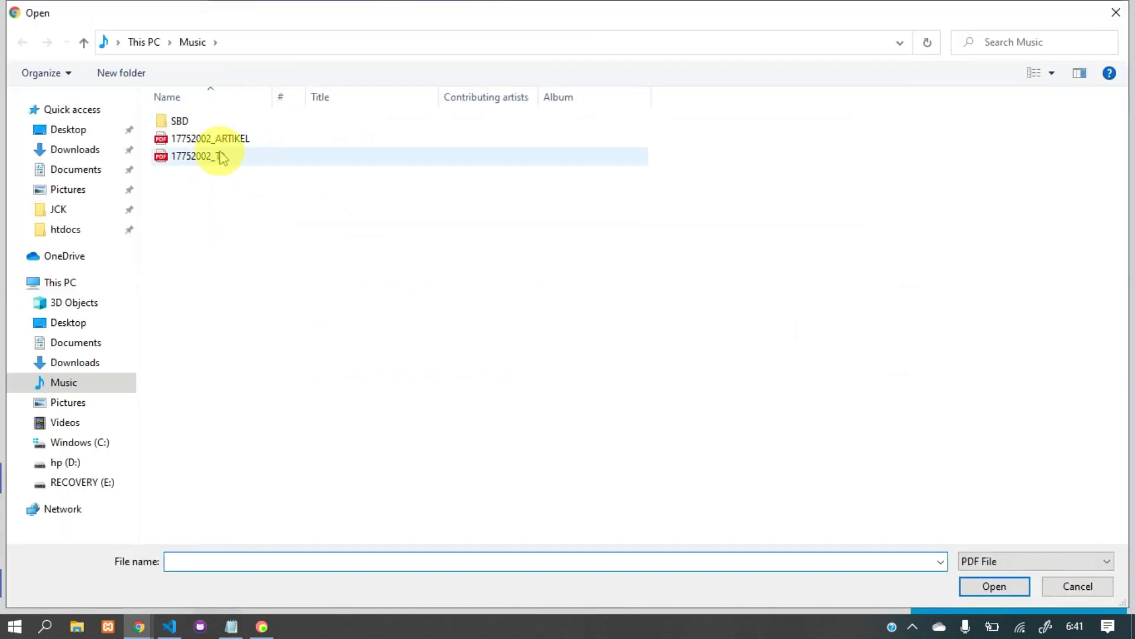
{"action": "double_click", "coordinate": [220, 156]}
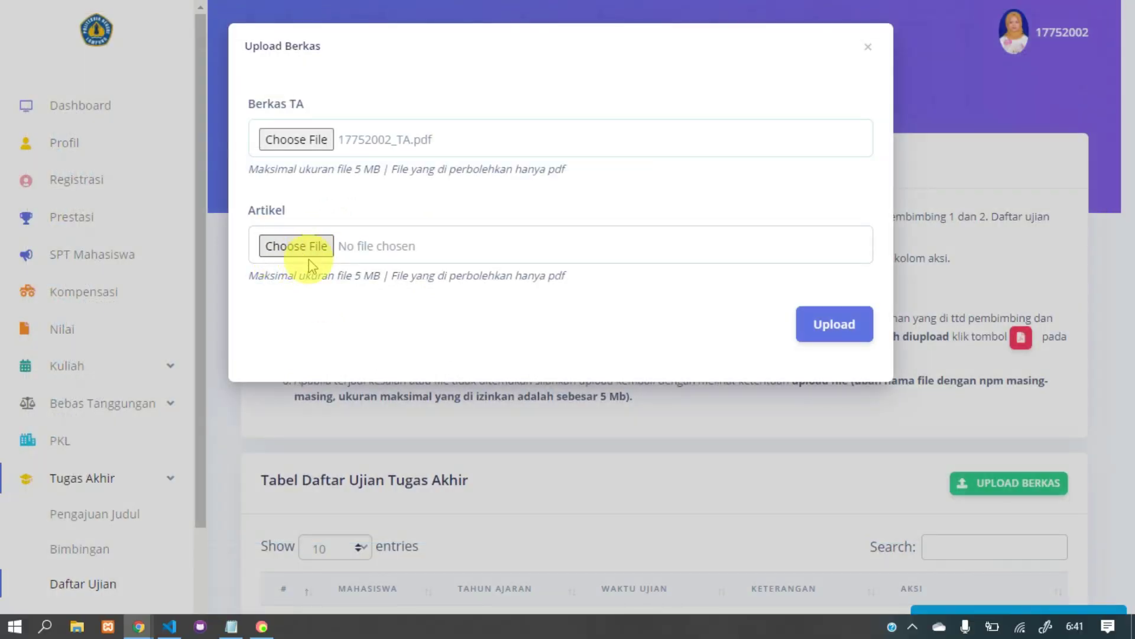
{"action": "left_click", "coordinate": [308, 259]}
{"action": "double_click", "coordinate": [261, 141]}
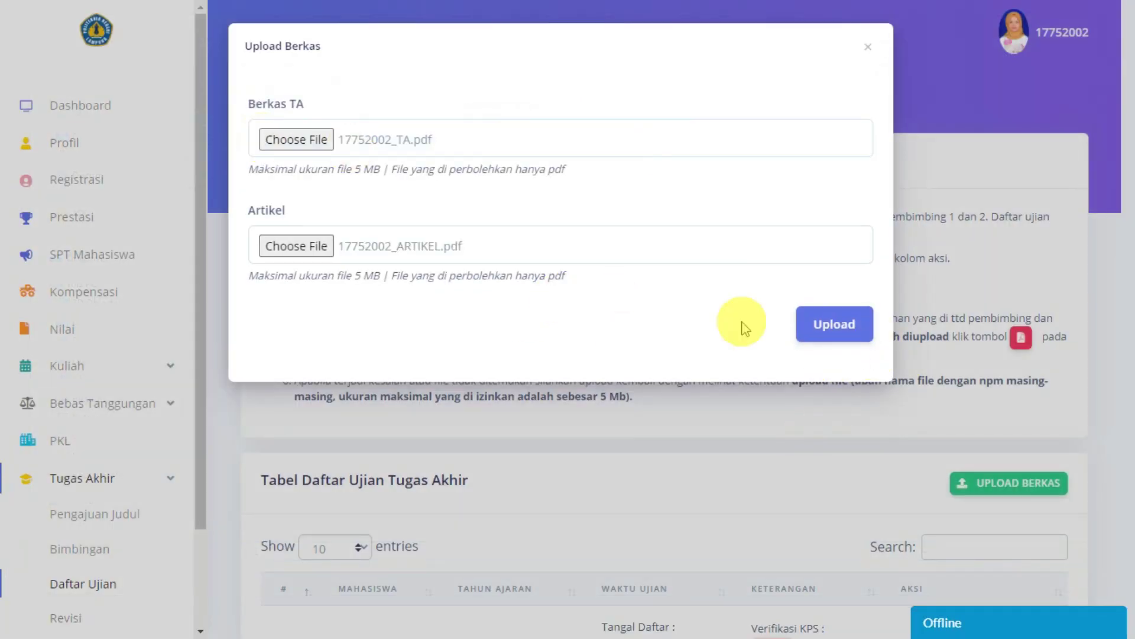
{"action": "left_click", "coordinate": [837, 330]}
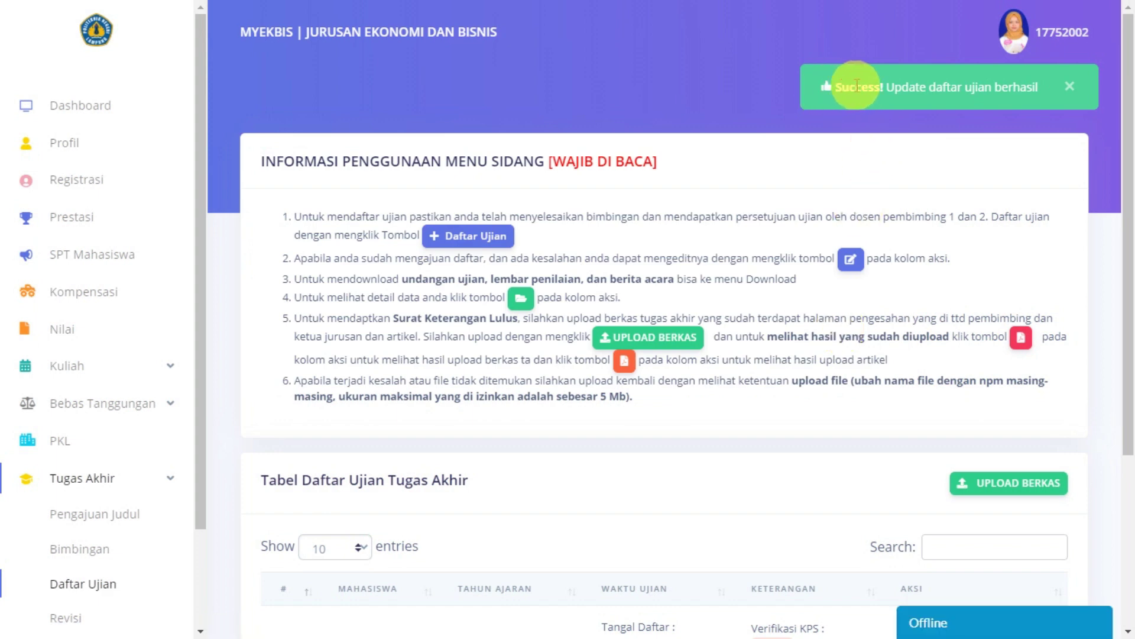
Step: Dismiss the success notice and scroll to the exam entry for 13/07/2020 in Seroja 1.2
{"action": "scroll", "coordinate": [920, 220], "scroll_direction": "down", "scroll_amount": 3}
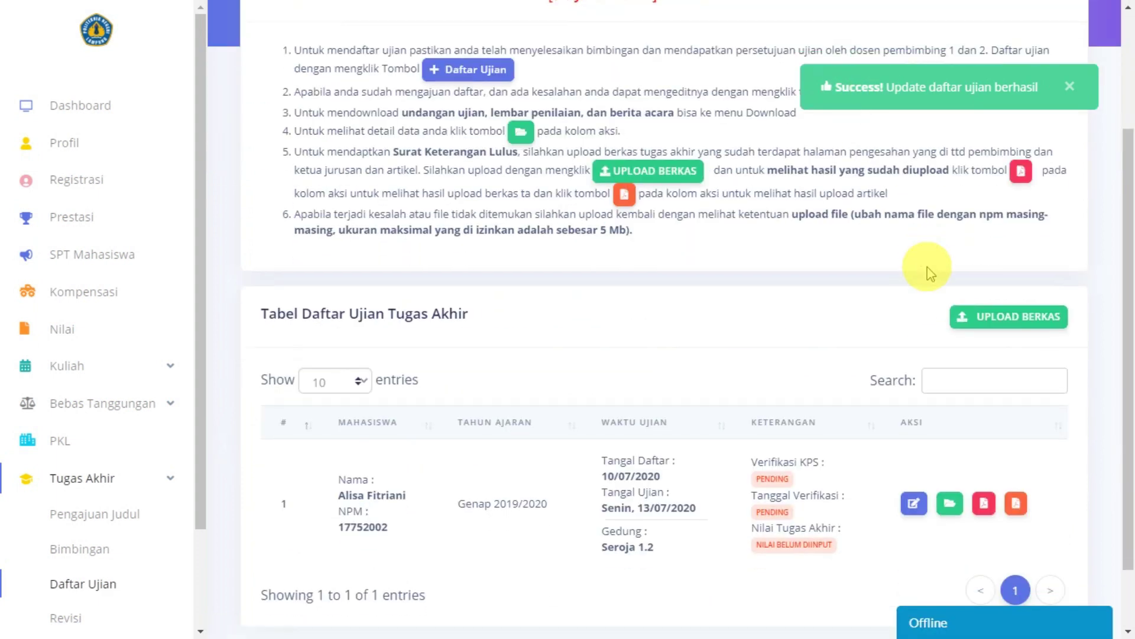
{"action": "left_click", "coordinate": [1070, 86]}
{"action": "scroll", "coordinate": [831, 393], "scroll_direction": "down", "scroll_amount": 2}
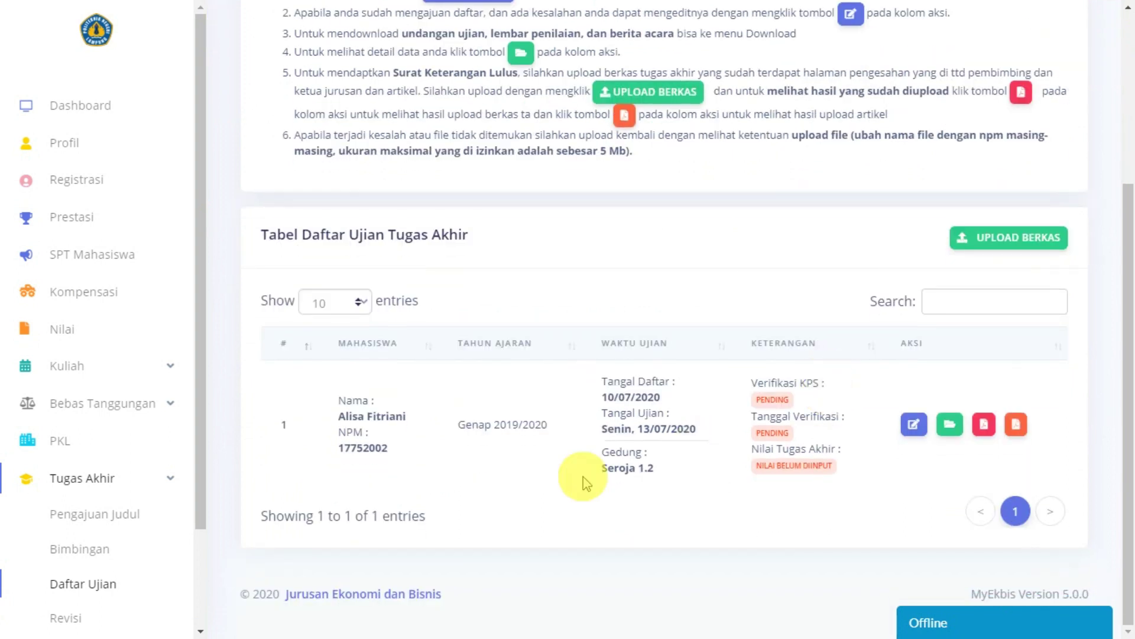
{"action": "scroll", "coordinate": [651, 408], "scroll_direction": "up", "scroll_amount": 5}
{"action": "scroll", "coordinate": [642, 414], "scroll_direction": "down", "scroll_amount": 5}
{"action": "scroll", "coordinate": [644, 419], "scroll_direction": "up", "scroll_amount": 4}
{"action": "scroll", "coordinate": [644, 418], "scroll_direction": "down", "scroll_amount": 4}
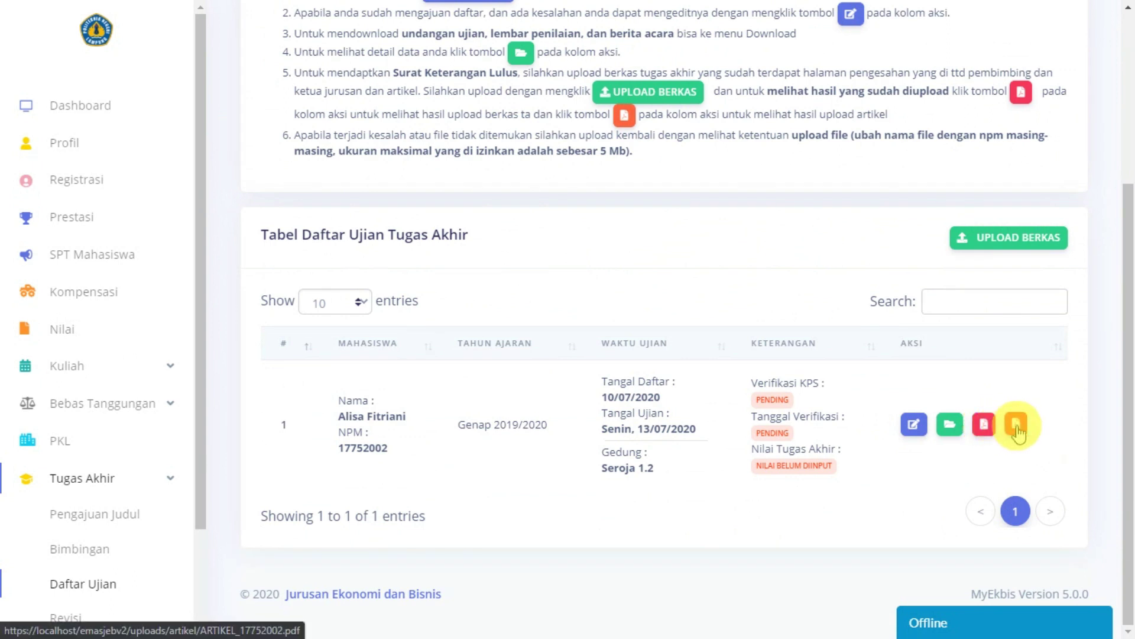
Step: View the uploaded thesis PDF, then close the viewer
{"action": "left_click", "coordinate": [984, 423]}
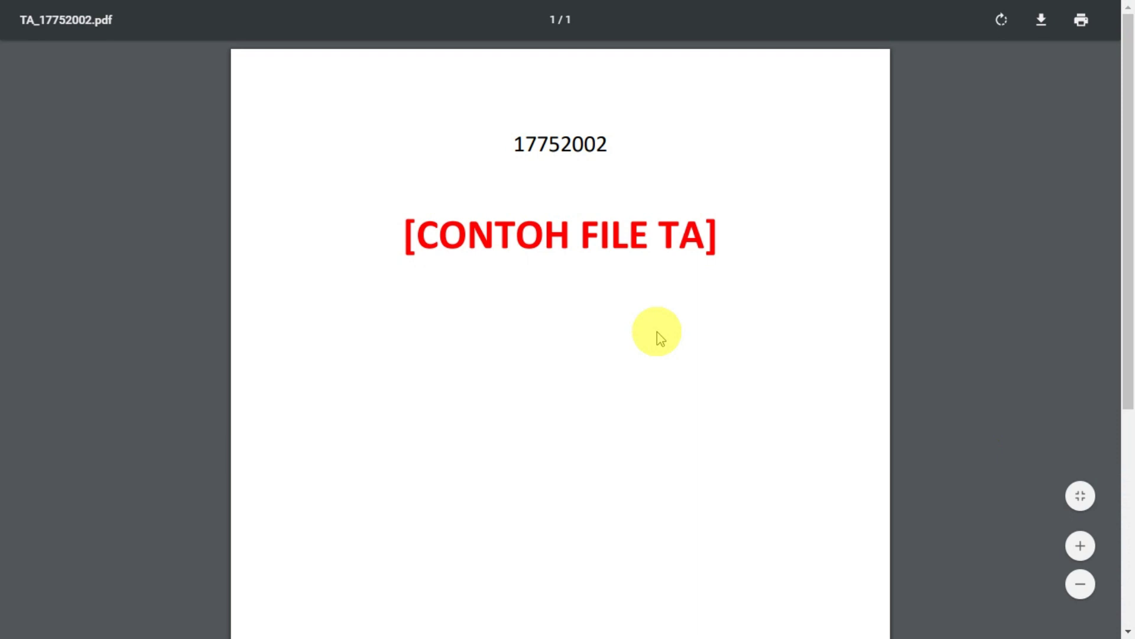
{"action": "mouse_move", "coordinate": [717, 6]}
{"action": "left_click", "coordinate": [566, 57]}
{"action": "scroll", "coordinate": [917, 392], "scroll_direction": "up", "scroll_amount": 3}
{"action": "scroll", "coordinate": [919, 389], "scroll_direction": "down", "scroll_amount": 1}
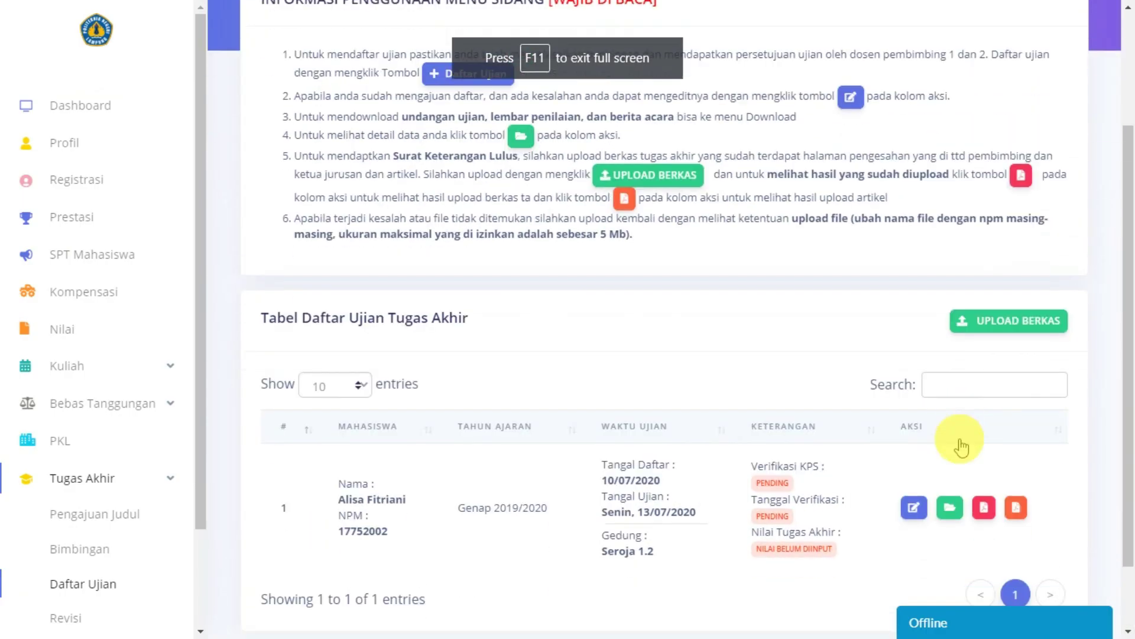
Step: View the uploaded article PDF, close it, and select the PENDING verification badge
{"action": "left_click", "coordinate": [1015, 508]}
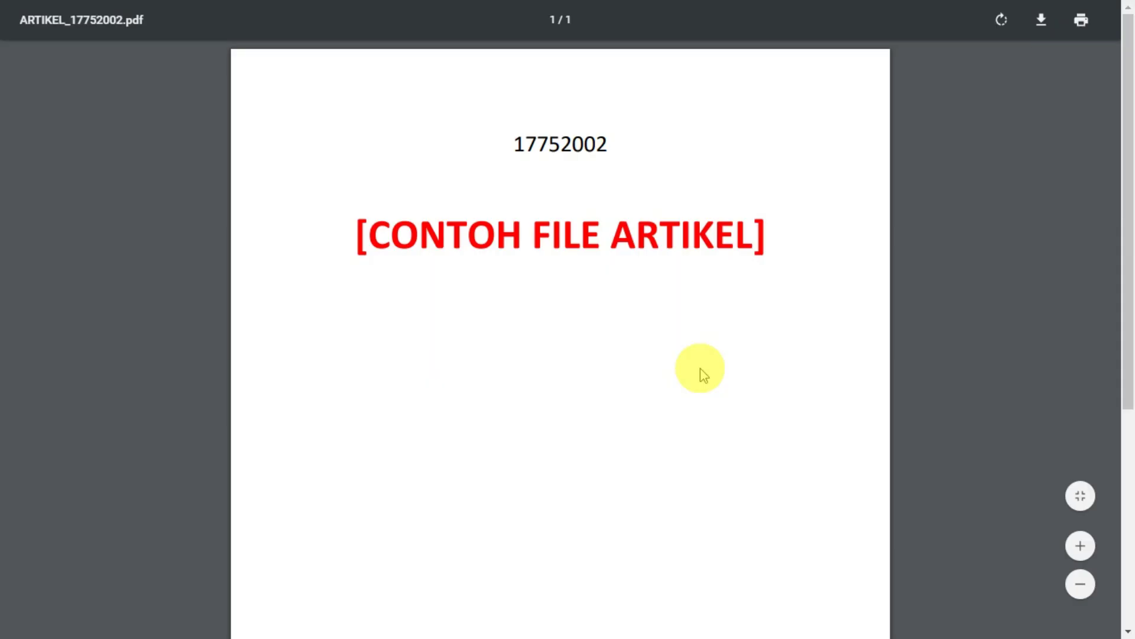
{"action": "left_click", "coordinate": [230, 6]}
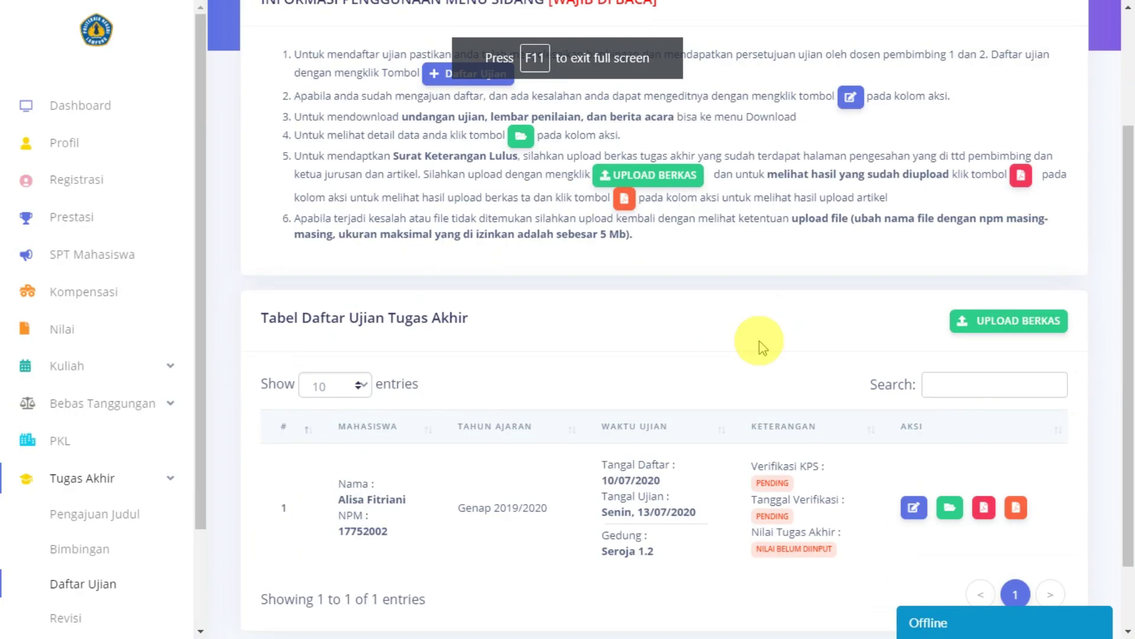
{"action": "scroll", "coordinate": [759, 341], "scroll_direction": "down", "scroll_amount": 1}
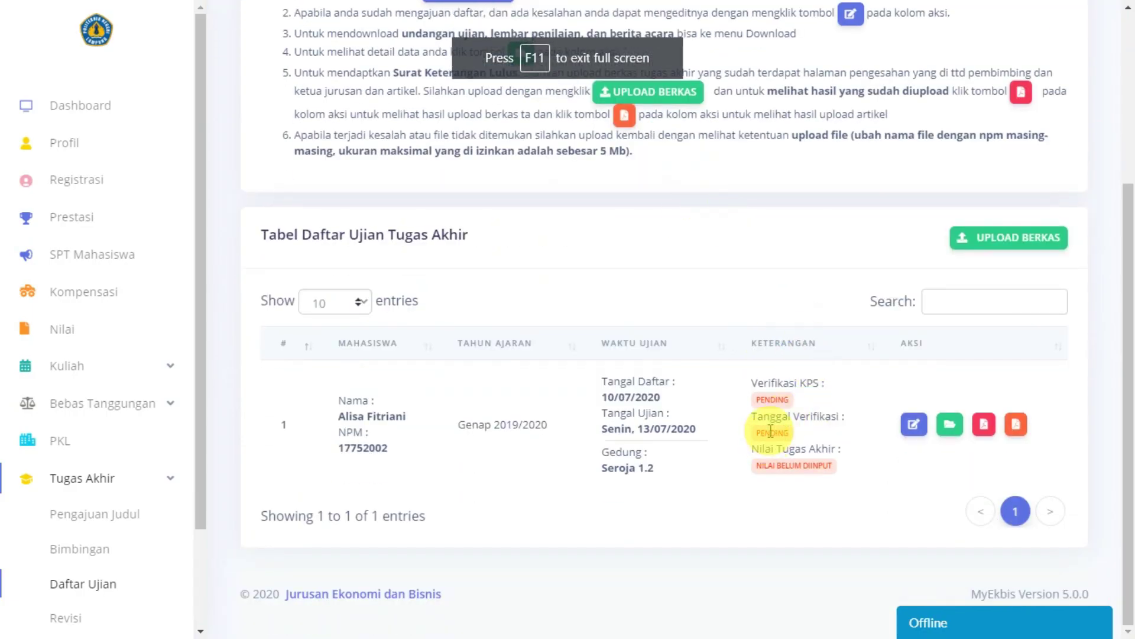
{"action": "double_click", "coordinate": [772, 399]}
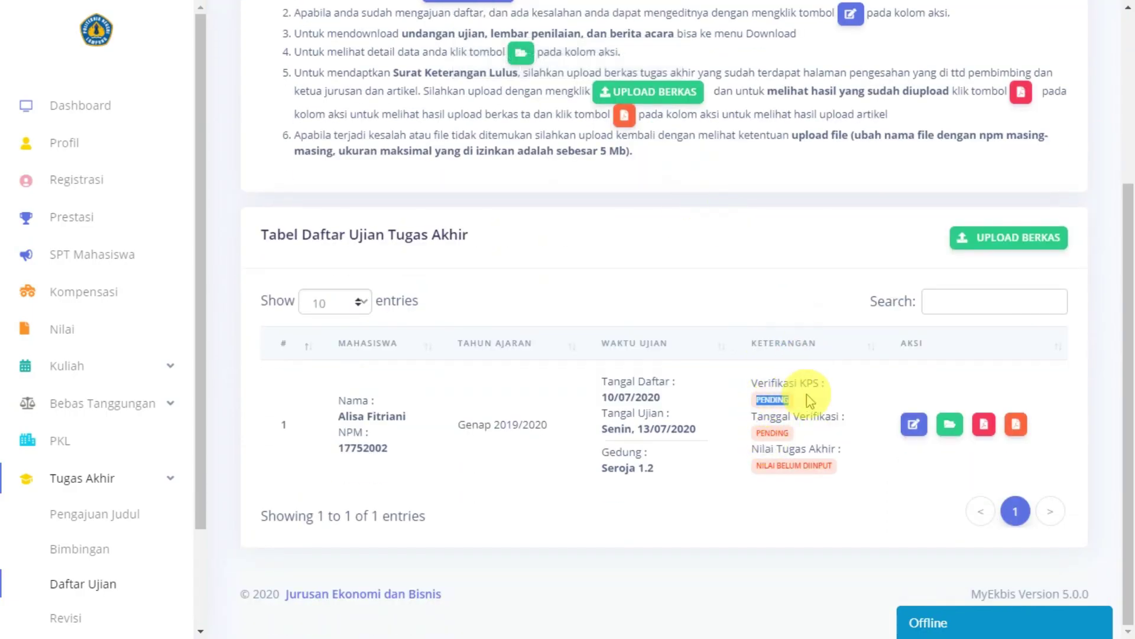
{"action": "scroll", "coordinate": [787, 448], "scroll_direction": "up", "scroll_amount": 3}
{"action": "scroll", "coordinate": [769, 454], "scroll_direction": "down", "scroll_amount": 2}
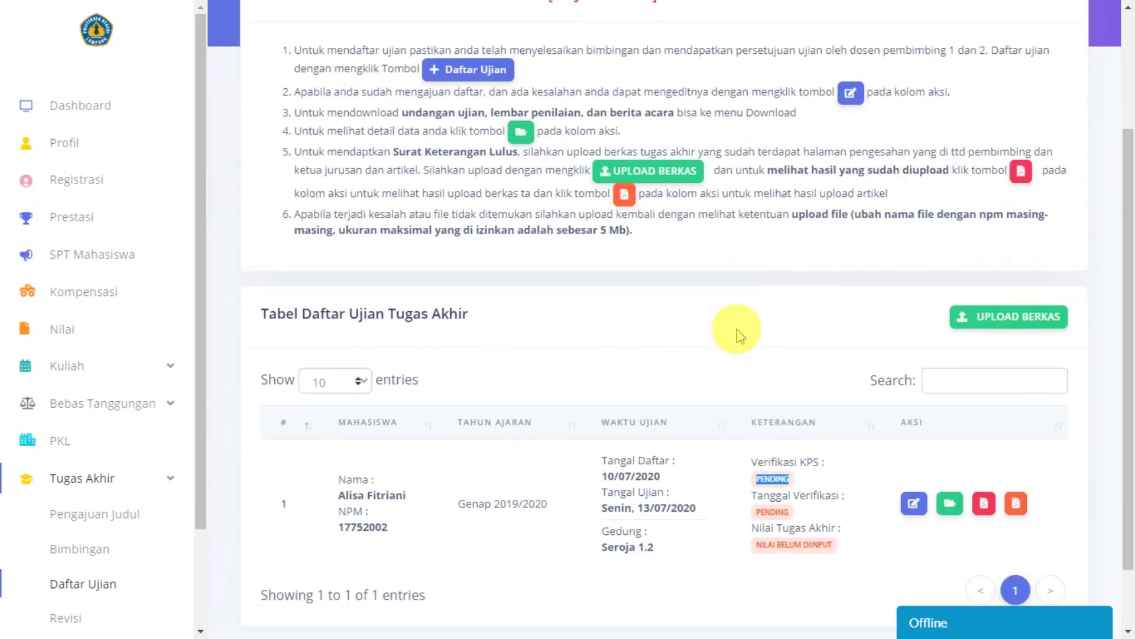
{"action": "scroll", "coordinate": [735, 329], "scroll_direction": "up", "scroll_amount": 2}
Step: Reload Daftar Ujian and confirm KPS verification YES, 03/Aug/2020 08:00:00, grade 89
{"action": "scroll", "coordinate": [69, 555], "scroll_direction": "down", "scroll_amount": 2}
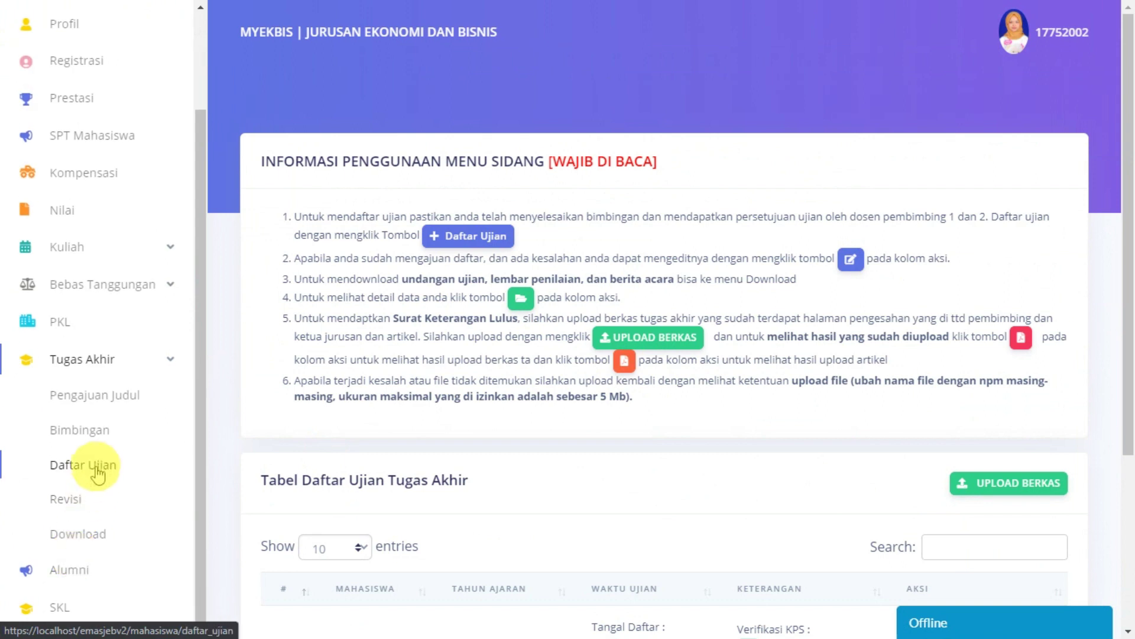
{"action": "left_click", "coordinate": [95, 466]}
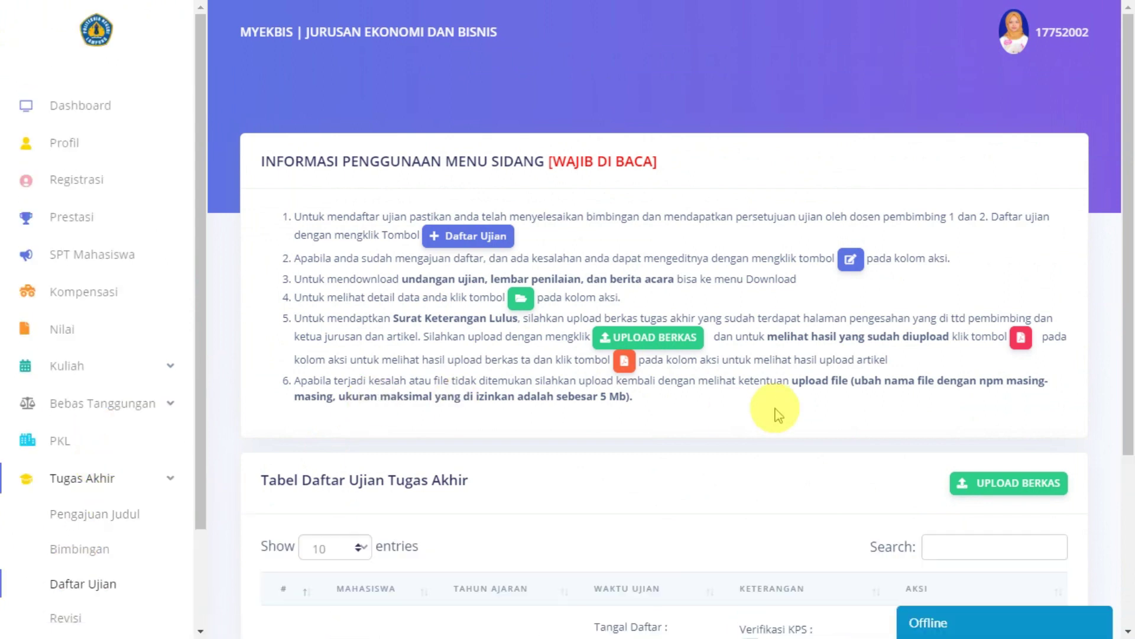
{"action": "scroll", "coordinate": [775, 412], "scroll_direction": "down", "scroll_amount": 2}
{"action": "scroll", "coordinate": [775, 412], "scroll_direction": "down", "scroll_amount": 2}
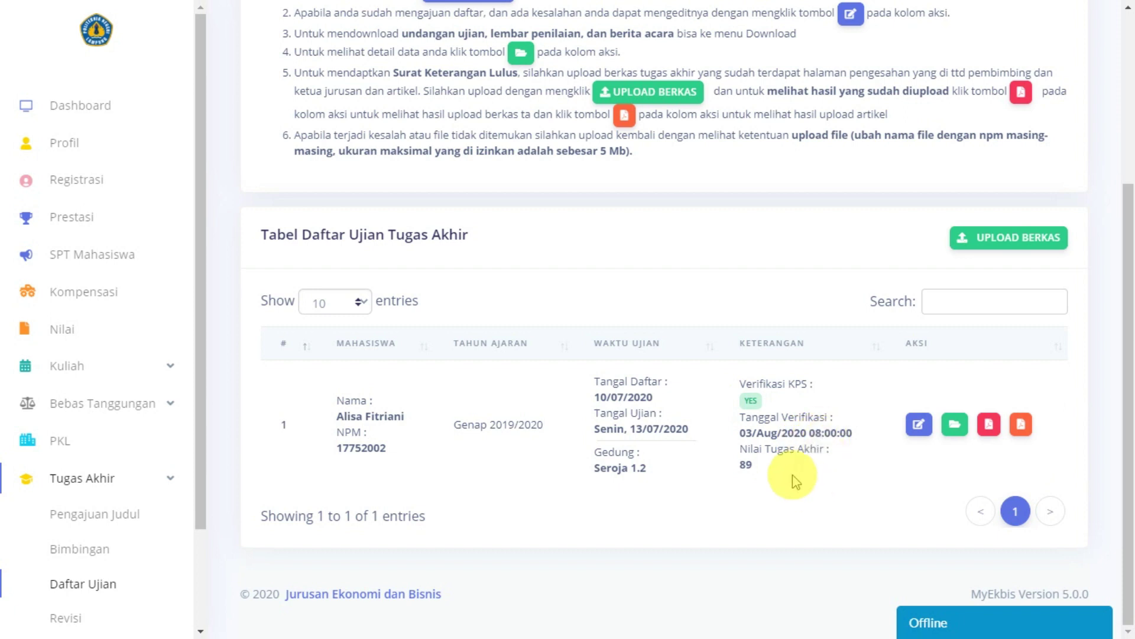
{"action": "scroll", "coordinate": [792, 474], "scroll_direction": "up", "scroll_amount": 3}
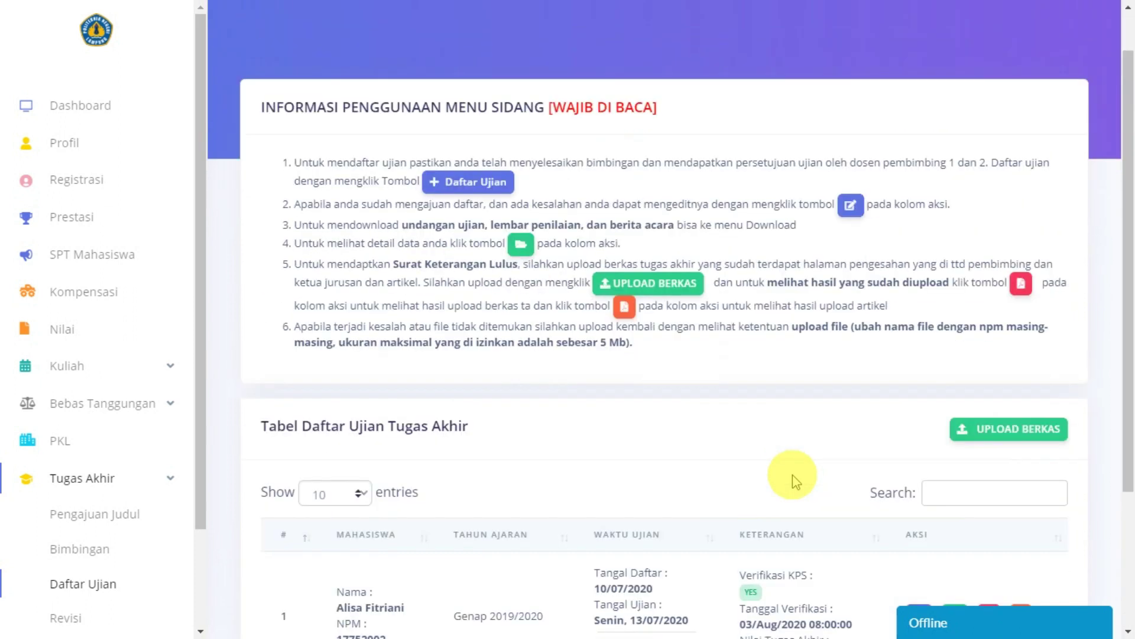
{"action": "scroll", "coordinate": [792, 474], "scroll_direction": "down", "scroll_amount": 3}
{"action": "scroll", "coordinate": [868, 471], "scroll_direction": "up", "scroll_amount": 4}
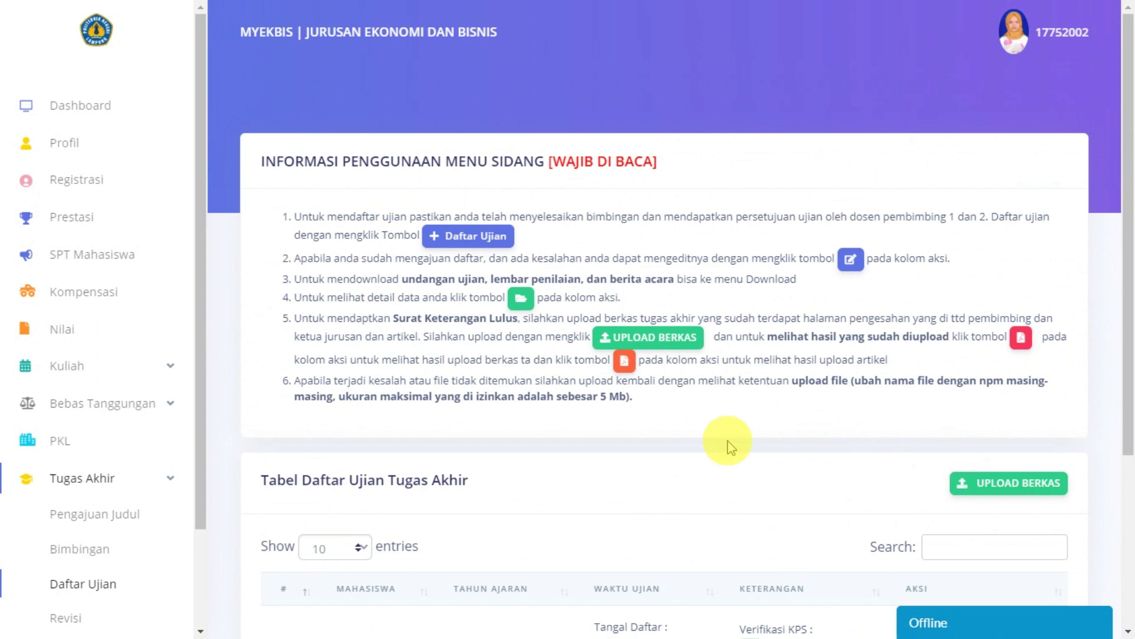
{"action": "scroll", "coordinate": [761, 414], "scroll_direction": "down", "scroll_amount": 1}
Step: Download the Surat Keterangan exam-completion letter from the Download page
{"action": "scroll", "coordinate": [65, 444], "scroll_direction": "down", "scroll_amount": 2}
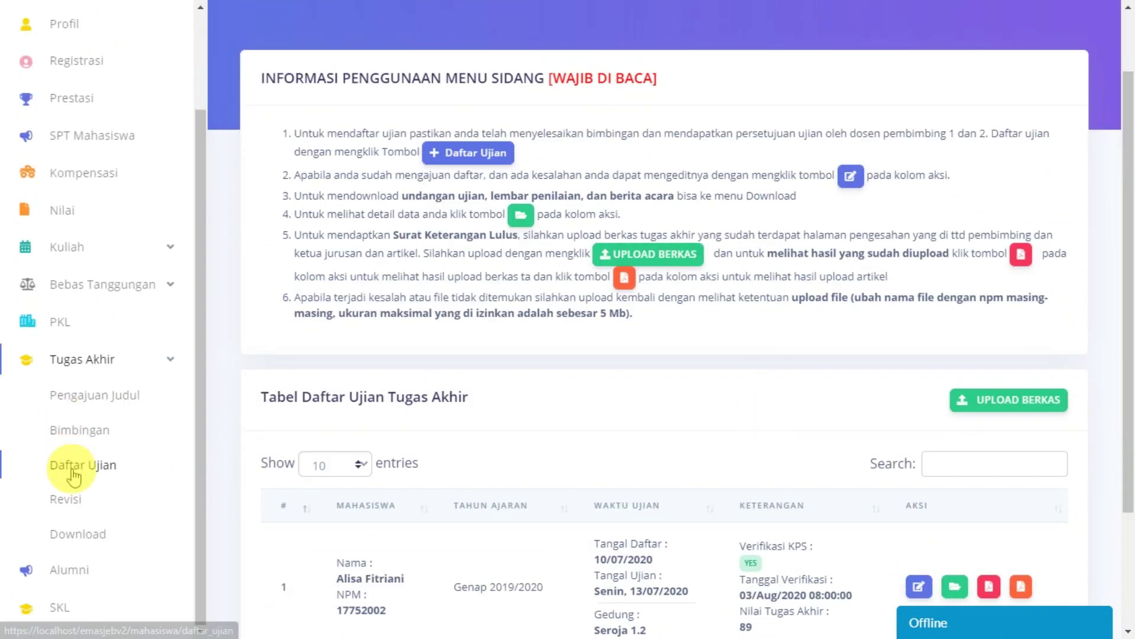
{"action": "left_click", "coordinate": [87, 540]}
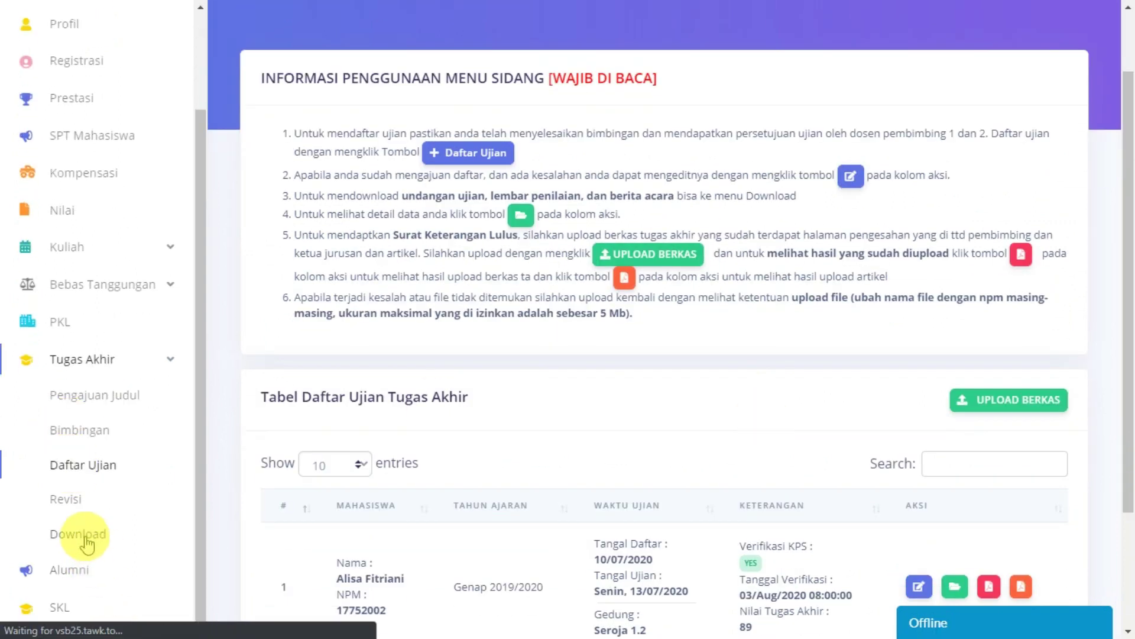
{"action": "scroll", "coordinate": [780, 382], "scroll_direction": "down", "scroll_amount": 3}
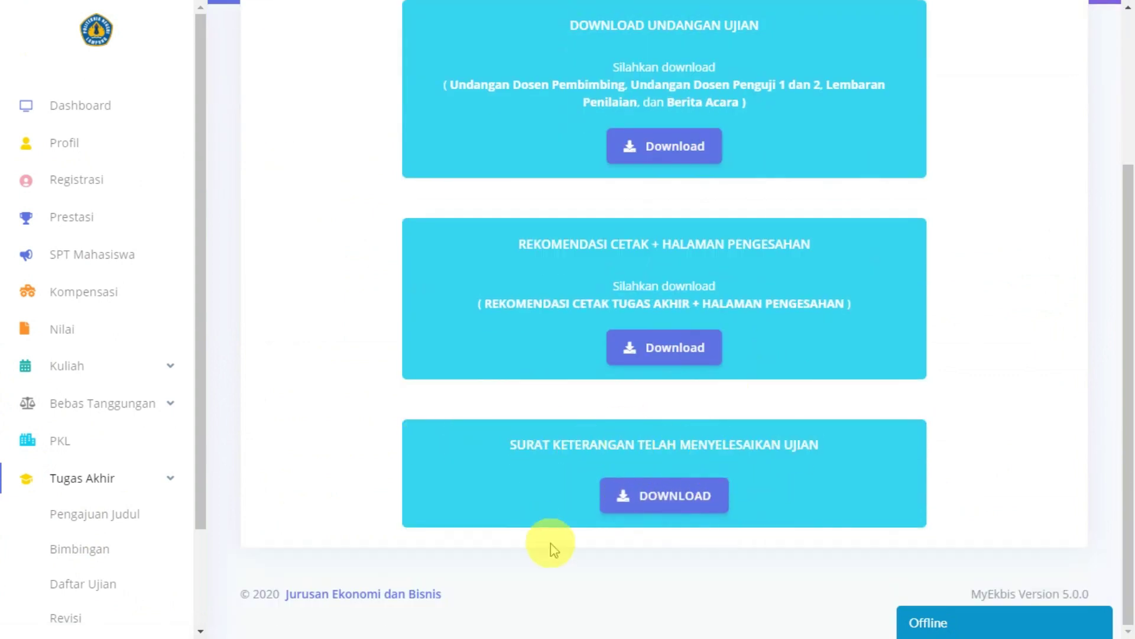
{"action": "left_click", "coordinate": [641, 500]}
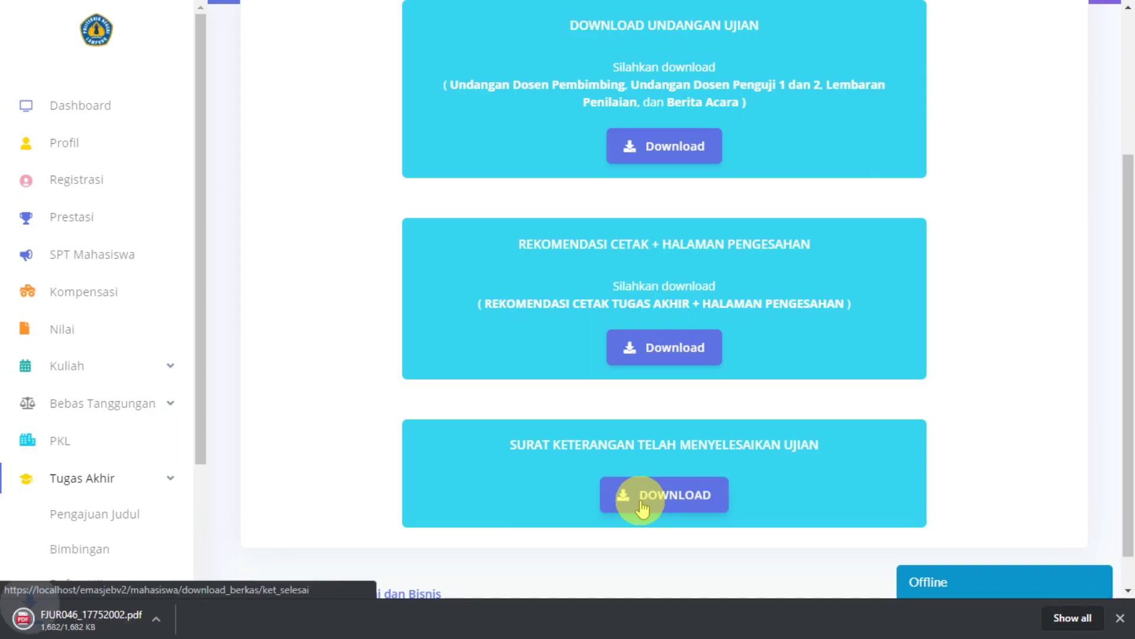
Step: Open the downloaded letter PDF, check it states LULUS, and close it
{"action": "left_click", "coordinate": [94, 620]}
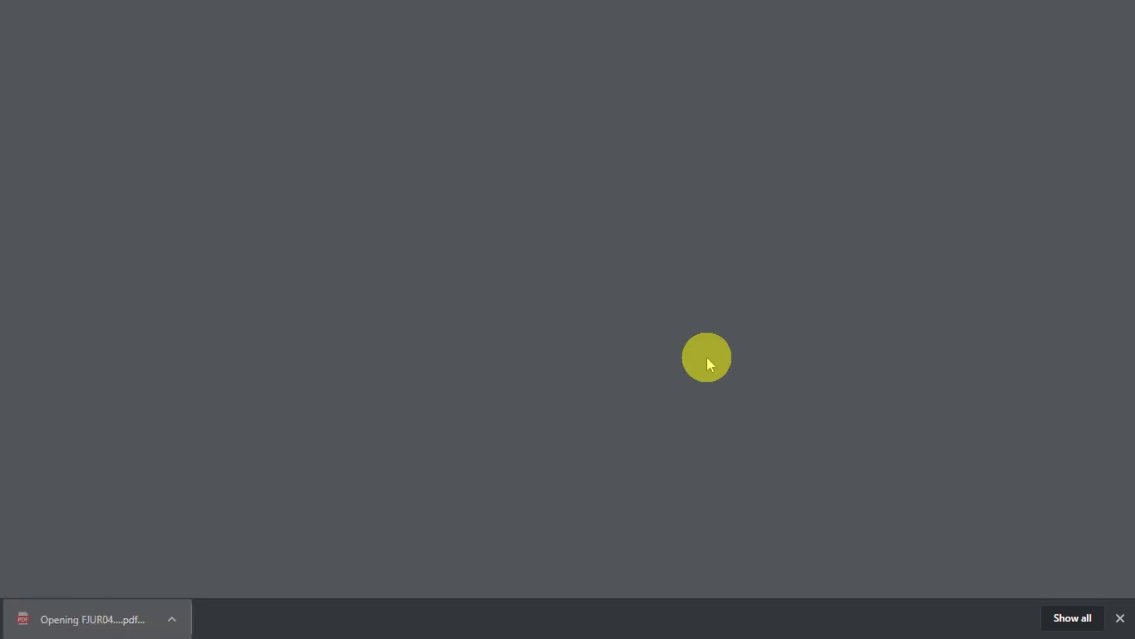
{"action": "scroll", "coordinate": [626, 389], "scroll_direction": "down", "scroll_amount": 5}
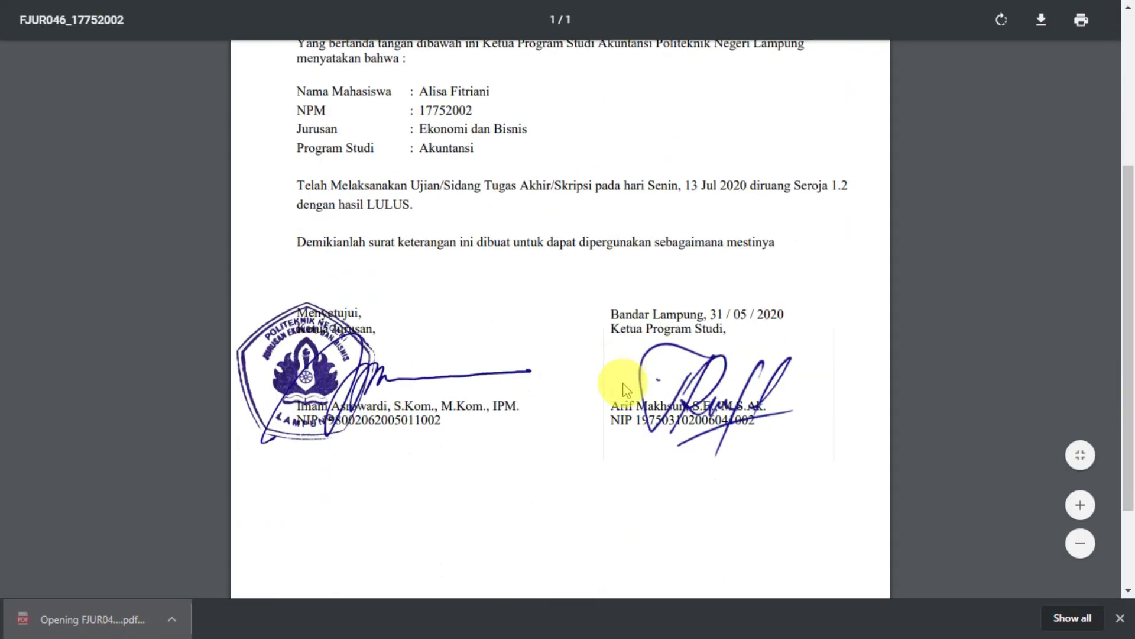
{"action": "scroll", "coordinate": [626, 389], "scroll_direction": "up", "scroll_amount": 4}
{"action": "scroll", "coordinate": [623, 387], "scroll_direction": "up", "scroll_amount": 3}
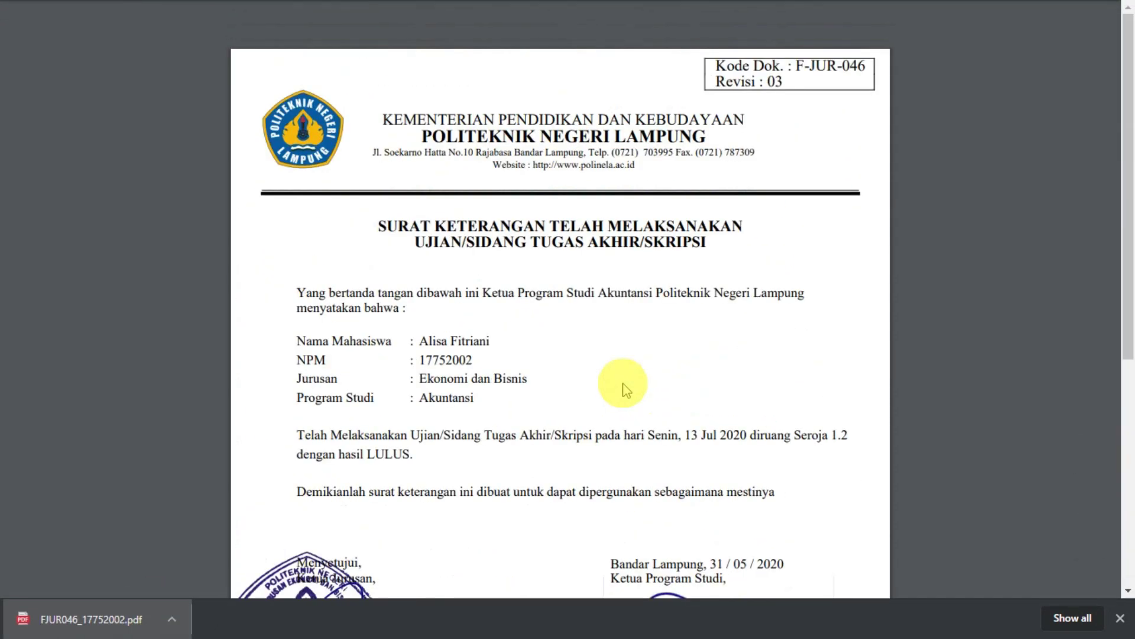
{"action": "key", "text": "ctrl+w"}
{"action": "scroll", "coordinate": [822, 386], "scroll_direction": "up", "scroll_amount": 4}
Step: Browse the Tugas Akhir pages (Pengajuan Judul, Bimbingan, Daftar Ujian, Revisi) and return to Pengajuan Judul
{"action": "scroll", "coordinate": [160, 489], "scroll_direction": "down", "scroll_amount": 3}
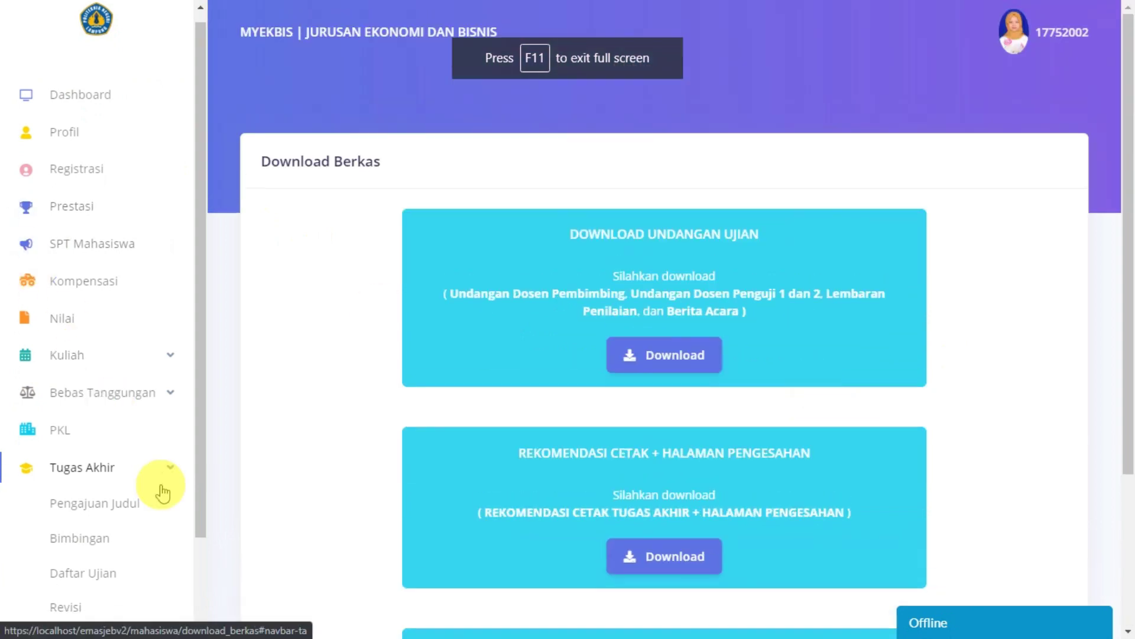
{"action": "left_click", "coordinate": [126, 396]}
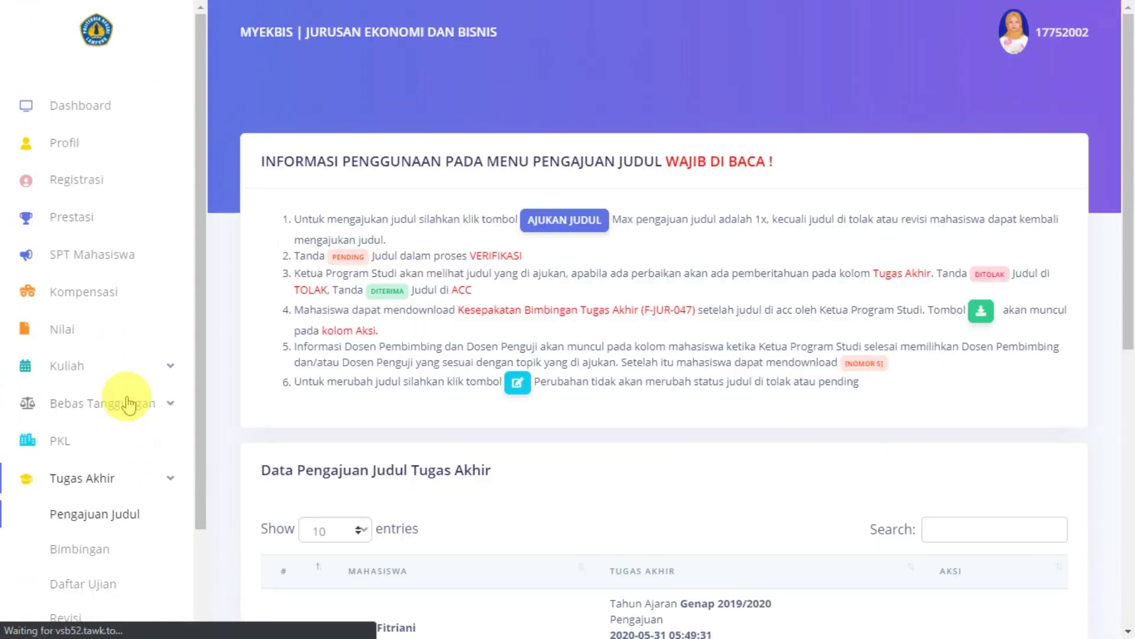
{"action": "scroll", "coordinate": [563, 357], "scroll_direction": "down", "scroll_amount": 3}
{"action": "scroll", "coordinate": [89, 517], "scroll_direction": "down", "scroll_amount": 2}
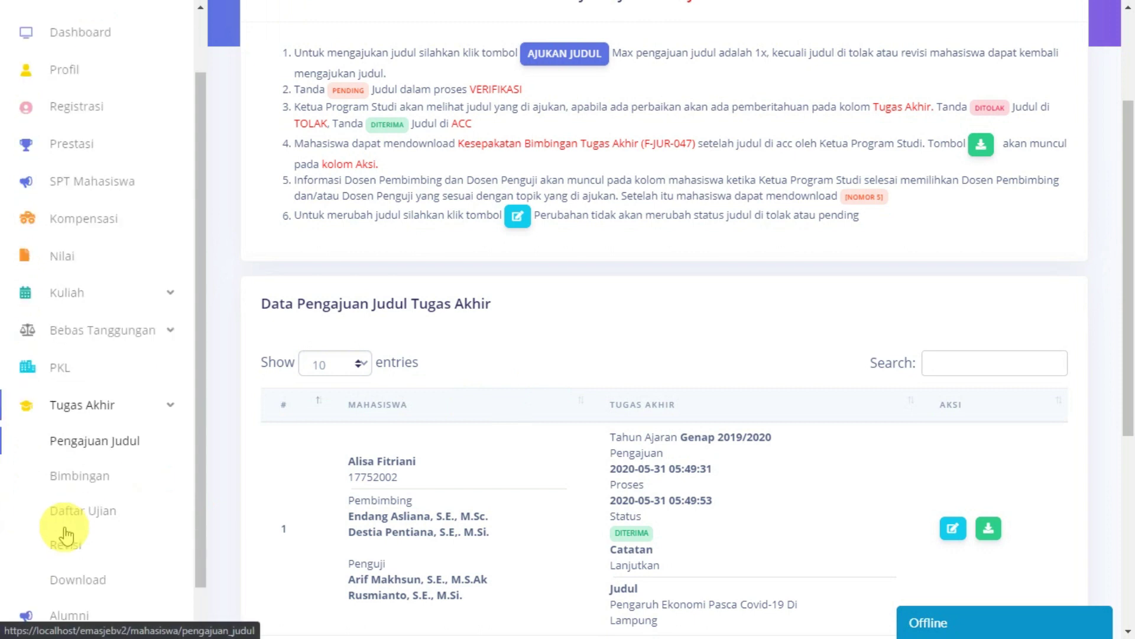
{"action": "left_click", "coordinate": [69, 470]}
{"action": "scroll", "coordinate": [66, 479], "scroll_direction": "down", "scroll_amount": 3}
{"action": "left_click", "coordinate": [66, 478]}
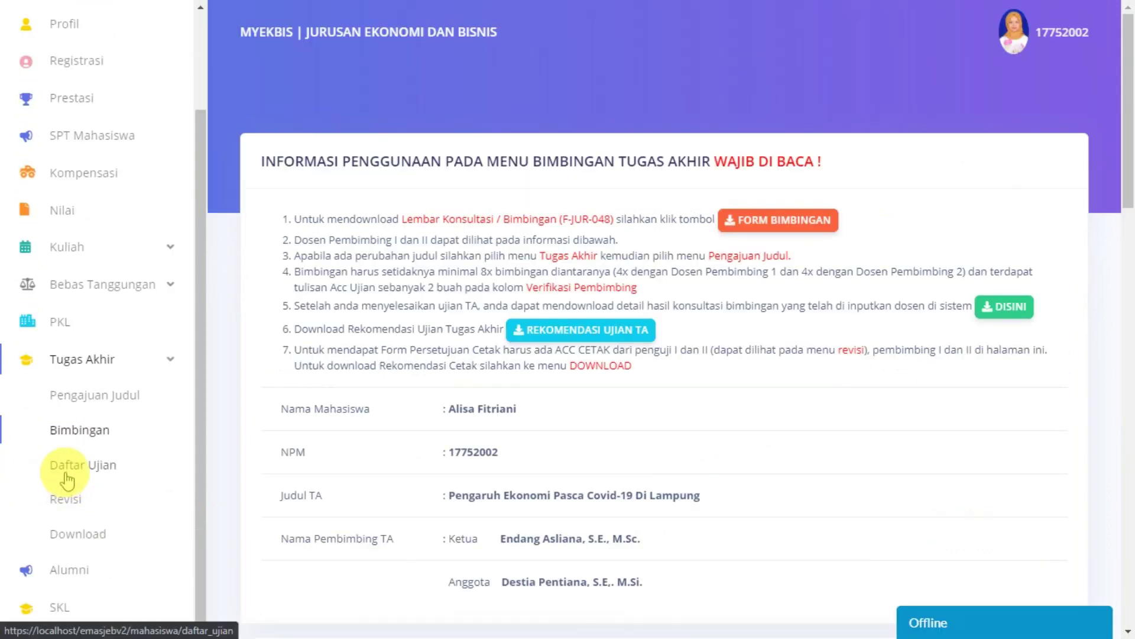
{"action": "scroll", "coordinate": [66, 547], "scroll_direction": "down", "scroll_amount": 3}
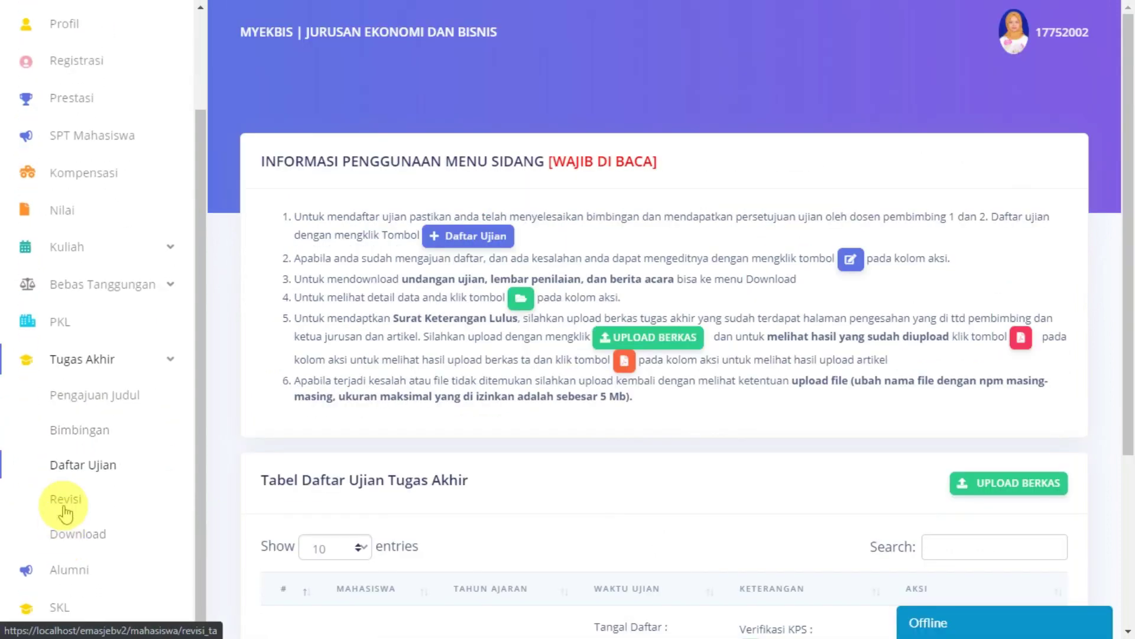
{"action": "left_click", "coordinate": [65, 499]}
{"action": "scroll", "coordinate": [699, 422], "scroll_direction": "down", "scroll_amount": 3}
{"action": "scroll", "coordinate": [305, 507], "scroll_direction": "up", "scroll_amount": 3}
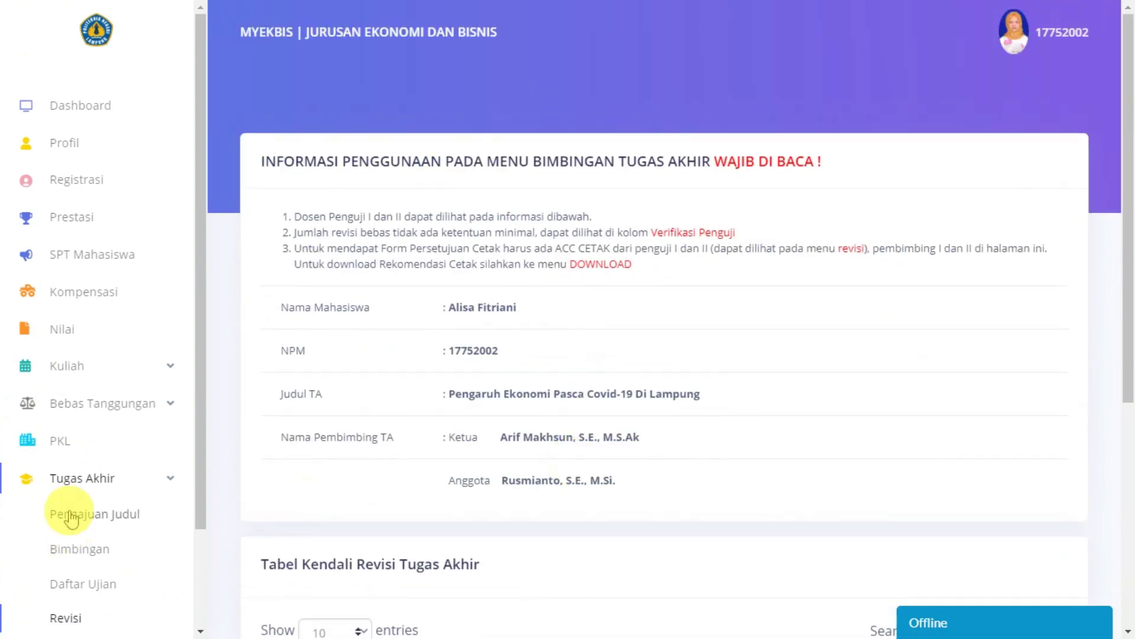
{"action": "left_click", "coordinate": [68, 512]}
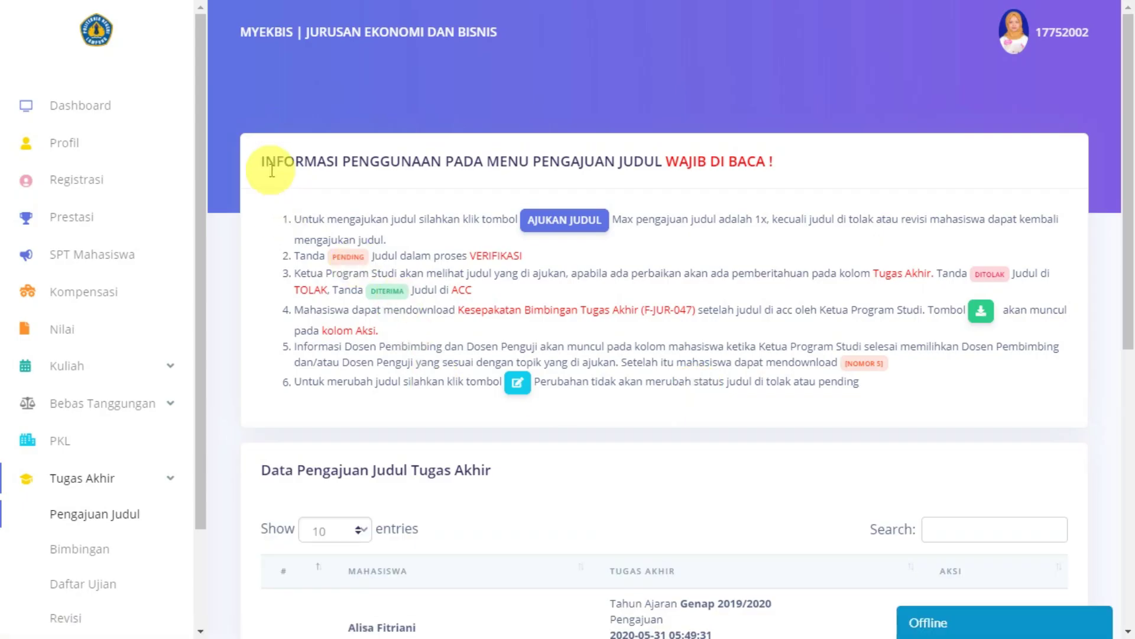
Step: Read the Pengajuan Judul information heading and the title-approval instructions
{"action": "left_click_drag", "start_coordinate": [263, 164], "coordinate": [753, 152]}
{"action": "left_click", "coordinate": [715, 244]}
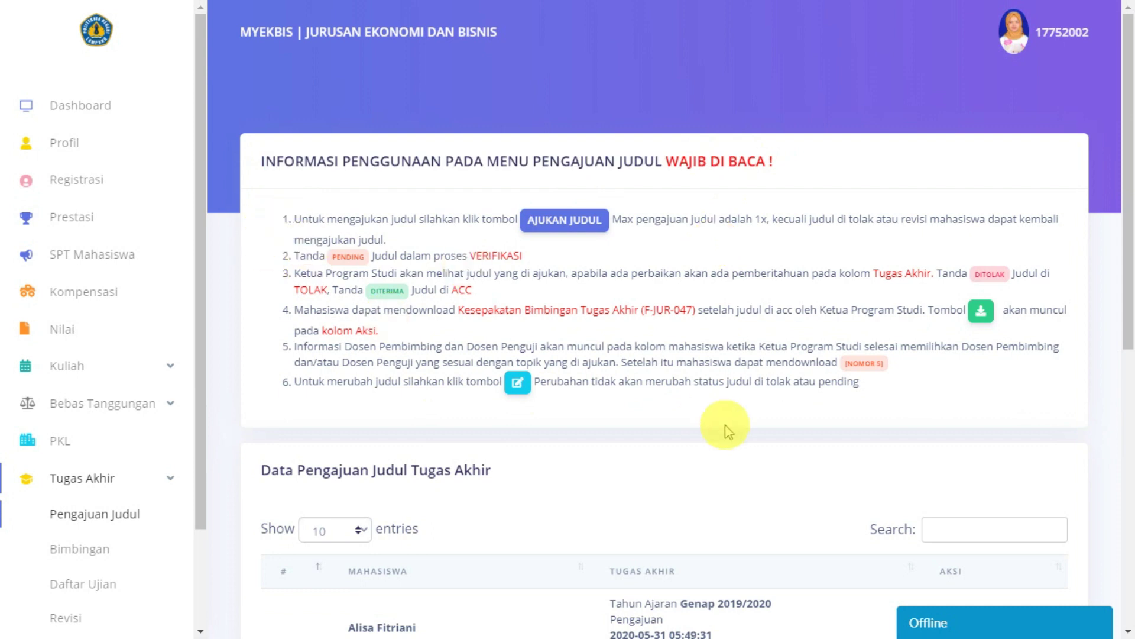
{"action": "scroll", "coordinate": [725, 426], "scroll_direction": "down", "scroll_amount": 3}
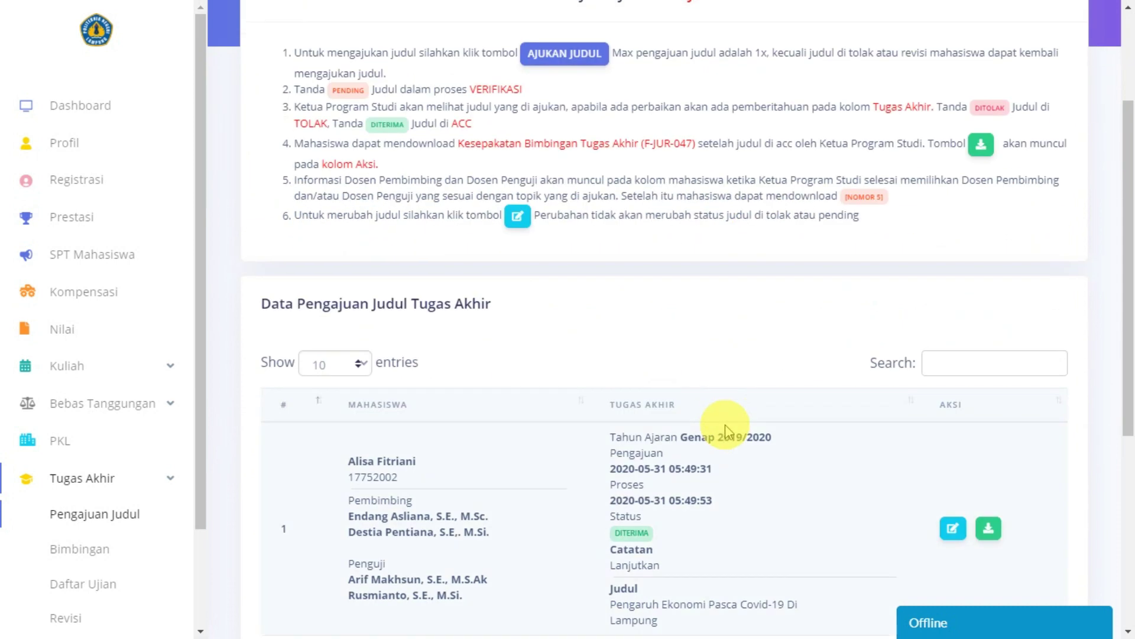
{"action": "scroll", "coordinate": [725, 424], "scroll_direction": "up", "scroll_amount": 2}
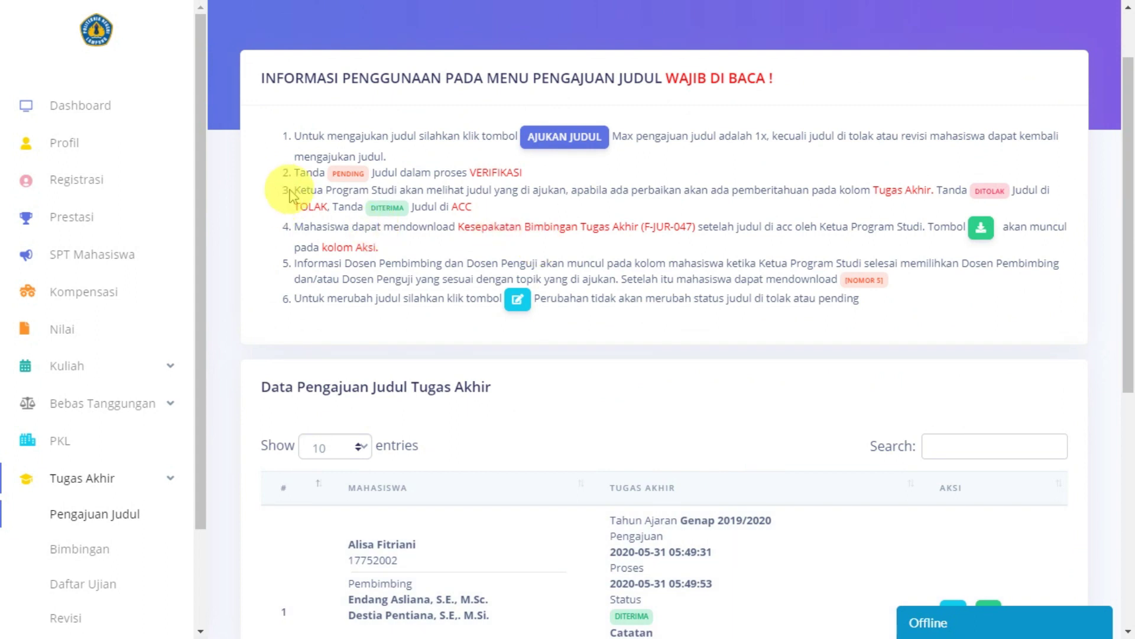
{"action": "left_click_drag", "start_coordinate": [291, 196], "coordinate": [708, 223]}
{"action": "left_click", "coordinate": [816, 259]}
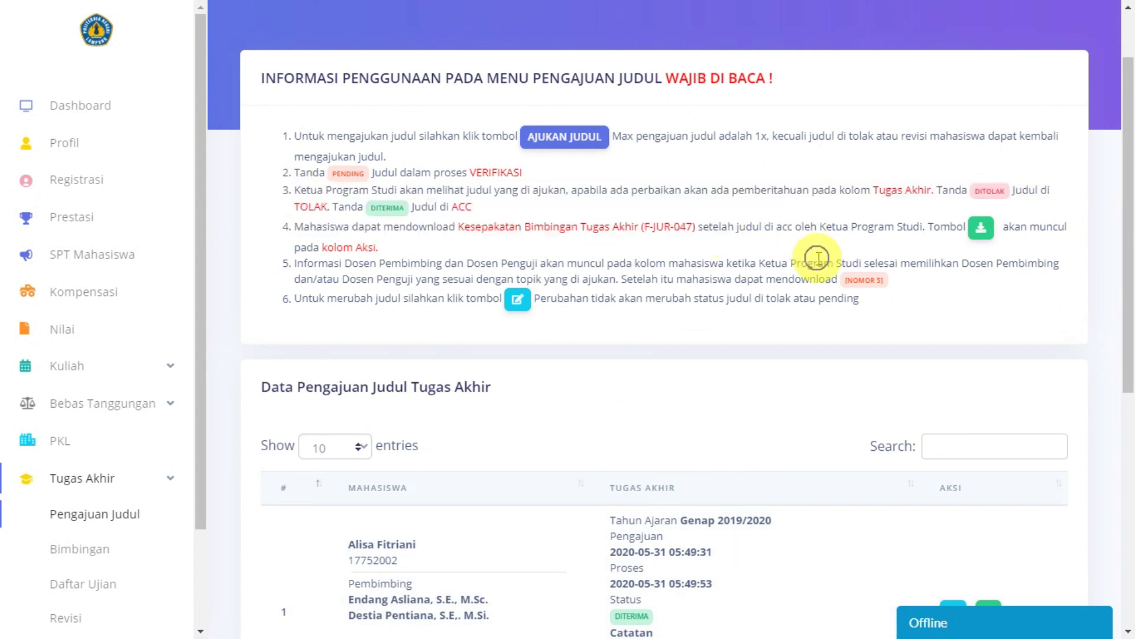
{"action": "scroll", "coordinate": [707, 333], "scroll_direction": "down", "scroll_amount": 7}
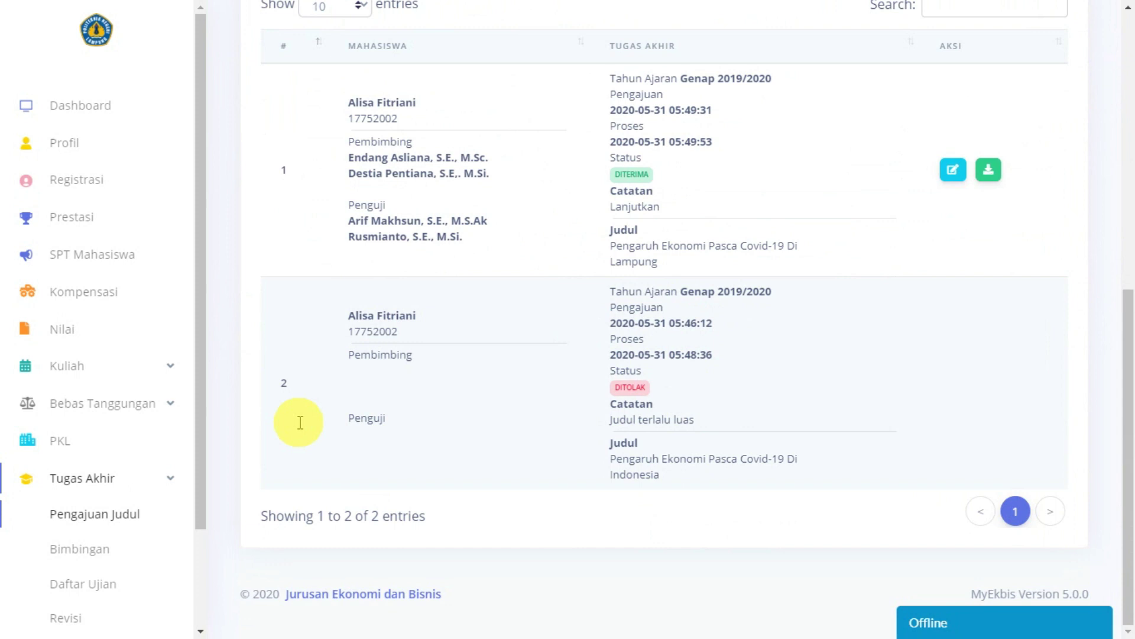
{"action": "scroll", "coordinate": [96, 521], "scroll_direction": "down", "scroll_amount": 2}
Step: Open the Bimbingan Tugas Akhir page and highlight its information heading
{"action": "left_click", "coordinate": [102, 437]}
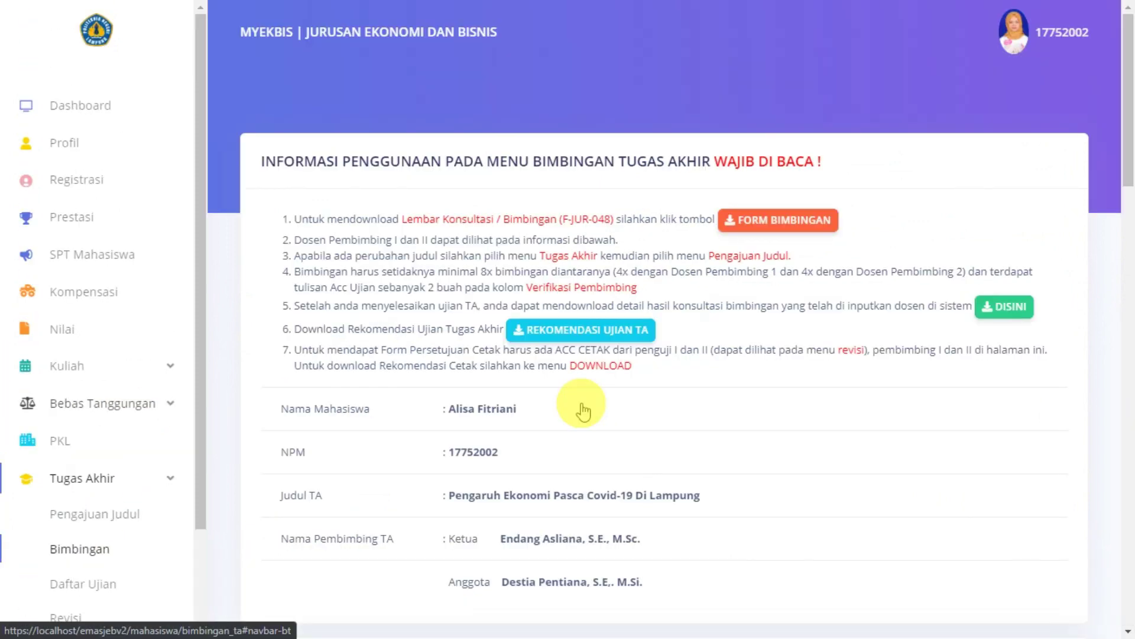
{"action": "left_click_drag", "start_coordinate": [246, 159], "coordinate": [717, 269]}
{"action": "left_click", "coordinate": [715, 269]}
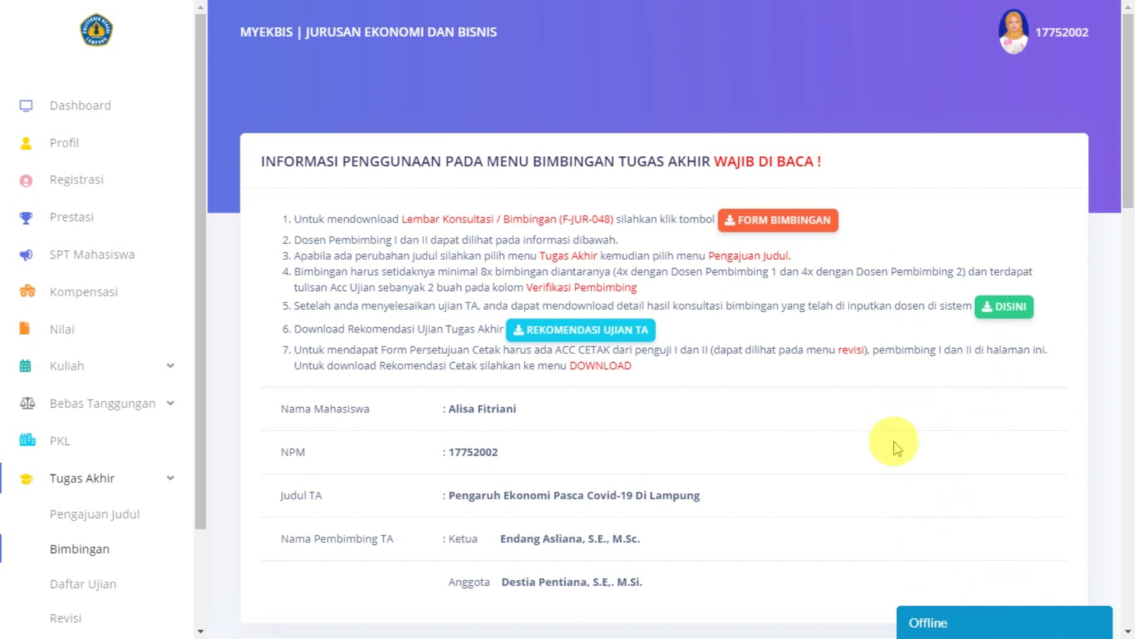
Step: Open the Offline chat form, look through its service options, then close it
{"action": "left_click", "coordinate": [986, 628]}
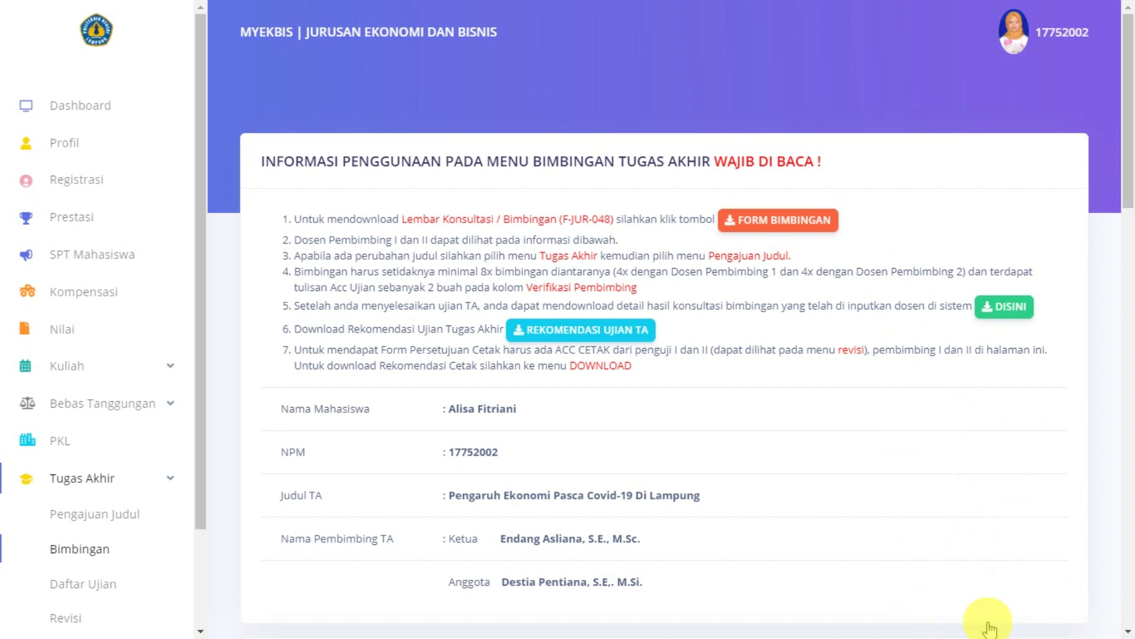
{"action": "scroll", "coordinate": [983, 385], "scroll_direction": "down", "scroll_amount": 3}
{"action": "scroll", "coordinate": [982, 440], "scroll_direction": "up", "scroll_amount": 5}
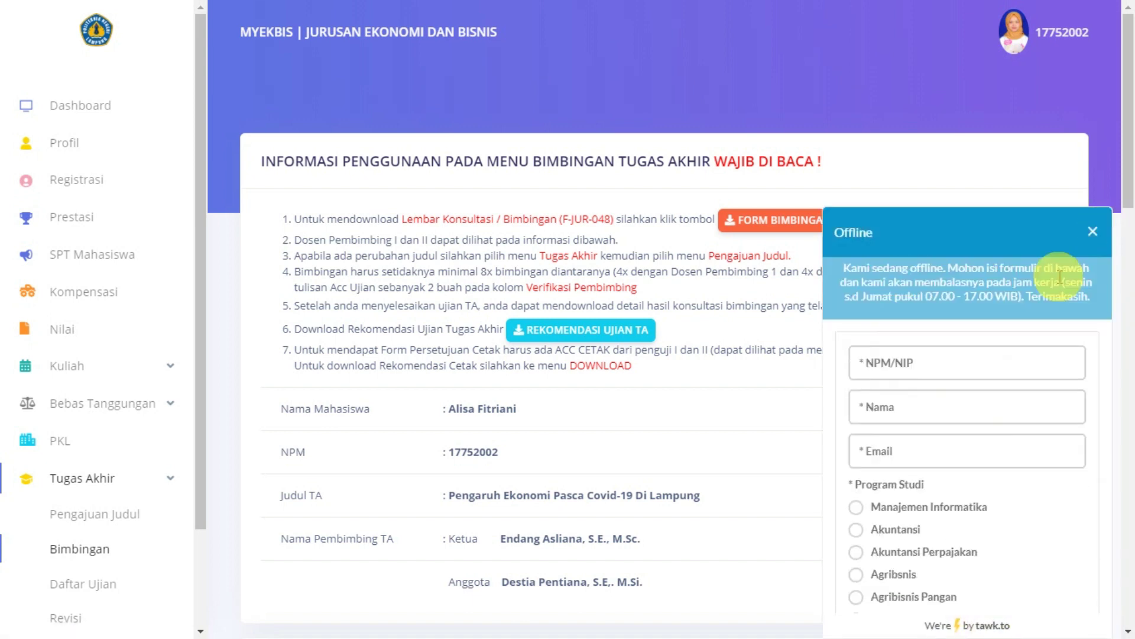
{"action": "scroll", "coordinate": [1001, 361], "scroll_direction": "down", "scroll_amount": 1}
{"action": "scroll", "coordinate": [1001, 360], "scroll_direction": "down", "scroll_amount": 5}
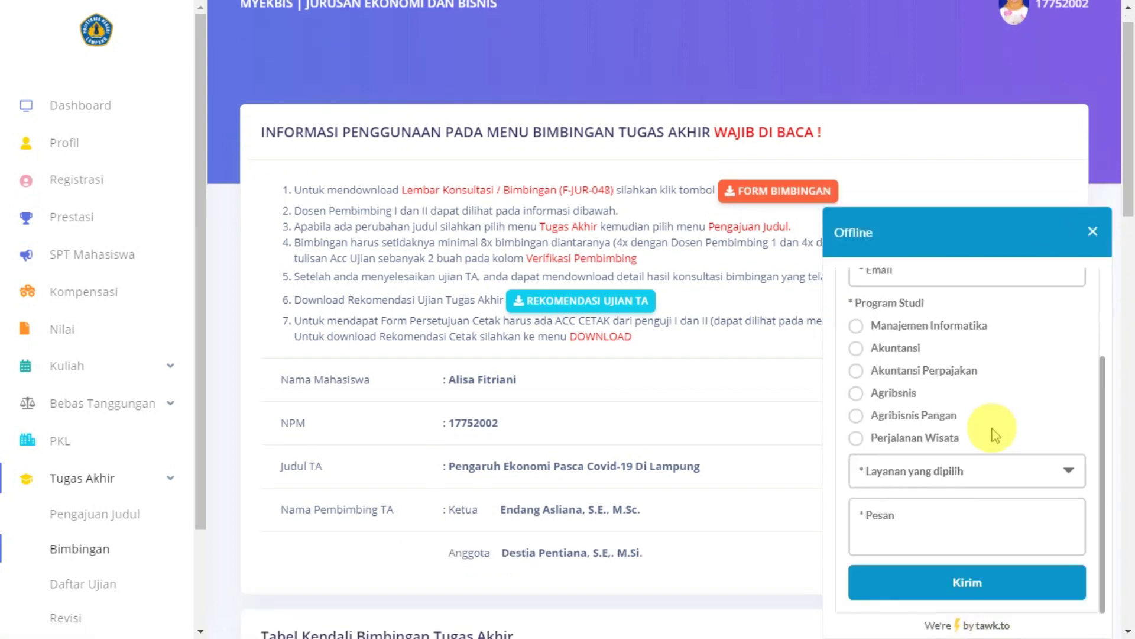
{"action": "left_click", "coordinate": [925, 473]}
{"action": "left_click", "coordinate": [911, 525]}
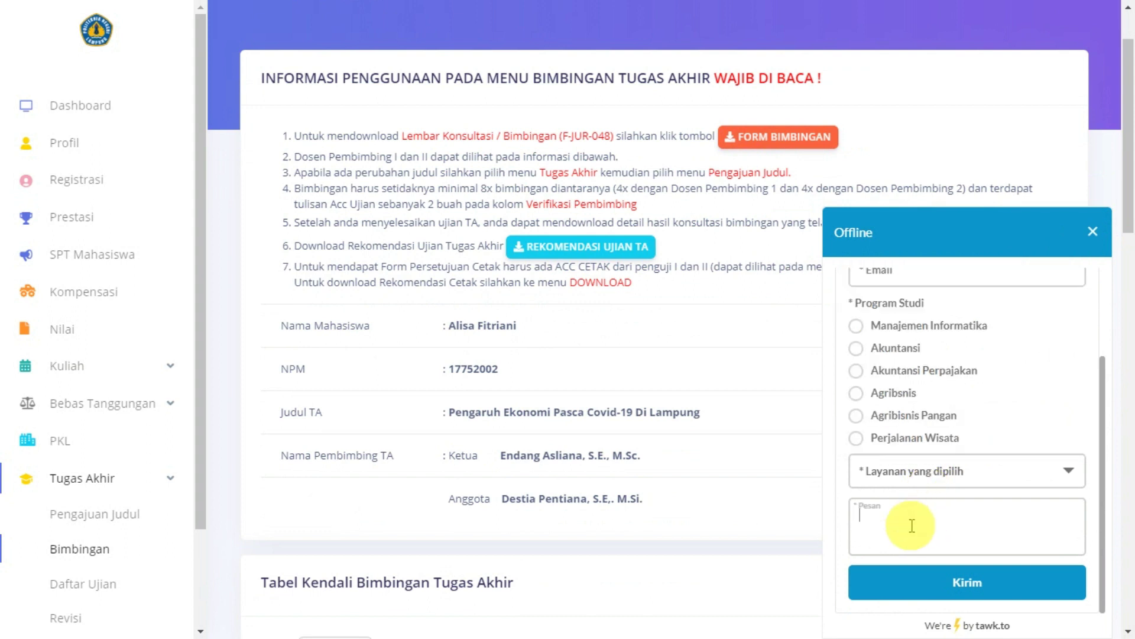
{"action": "left_click", "coordinate": [1093, 232]}
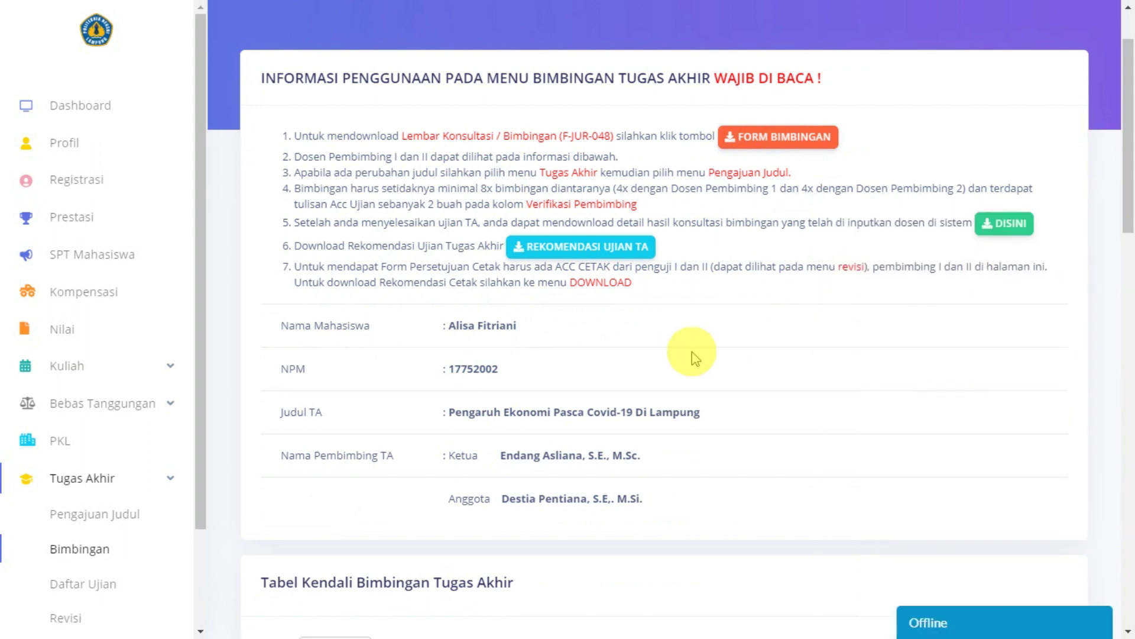
{"action": "scroll", "coordinate": [715, 366], "scroll_direction": "down", "scroll_amount": 10}
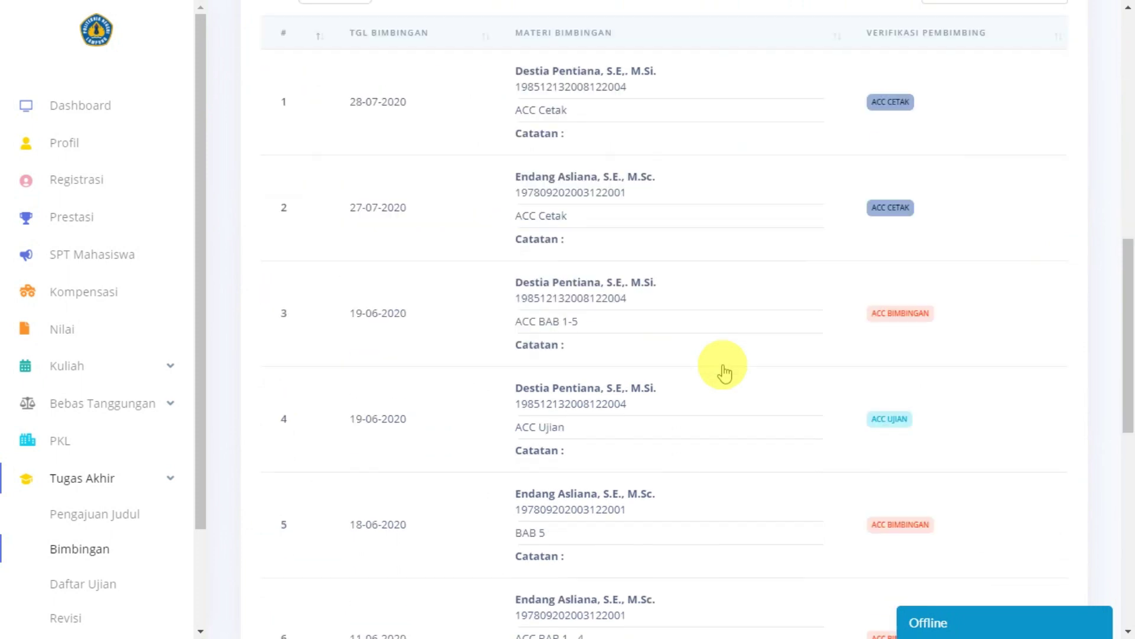
{"action": "scroll", "coordinate": [80, 539], "scroll_direction": "down", "scroll_amount": 2}
Step: Visit the Daftar Ujian, Revisi and SKL pages from the sidebar
{"action": "left_click", "coordinate": [97, 463]}
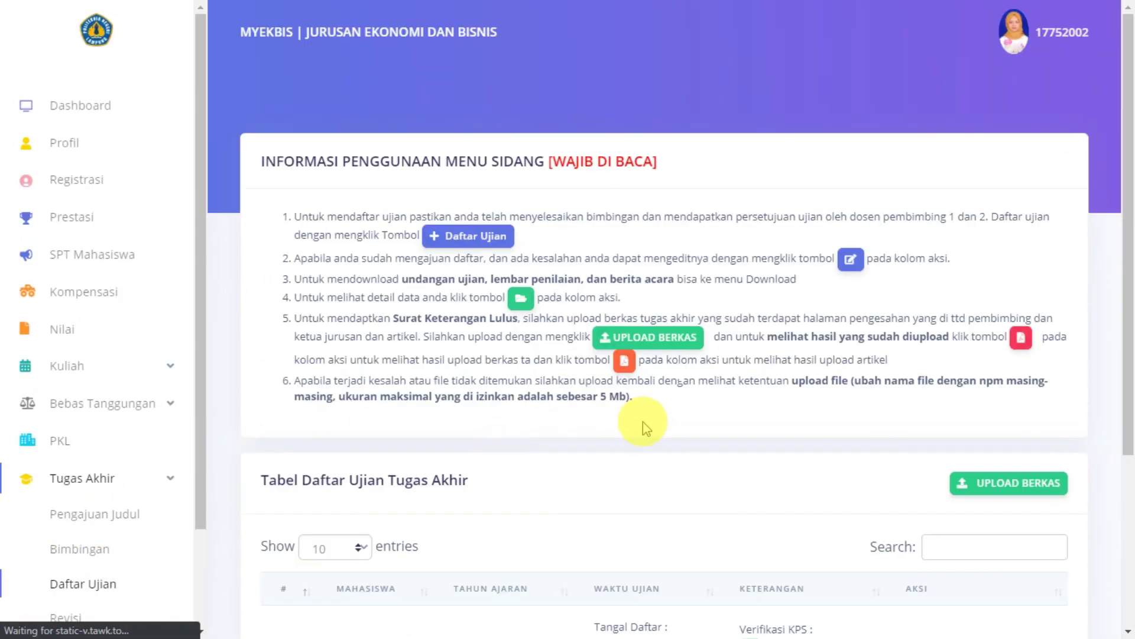
{"action": "scroll", "coordinate": [701, 397], "scroll_direction": "down", "scroll_amount": 4}
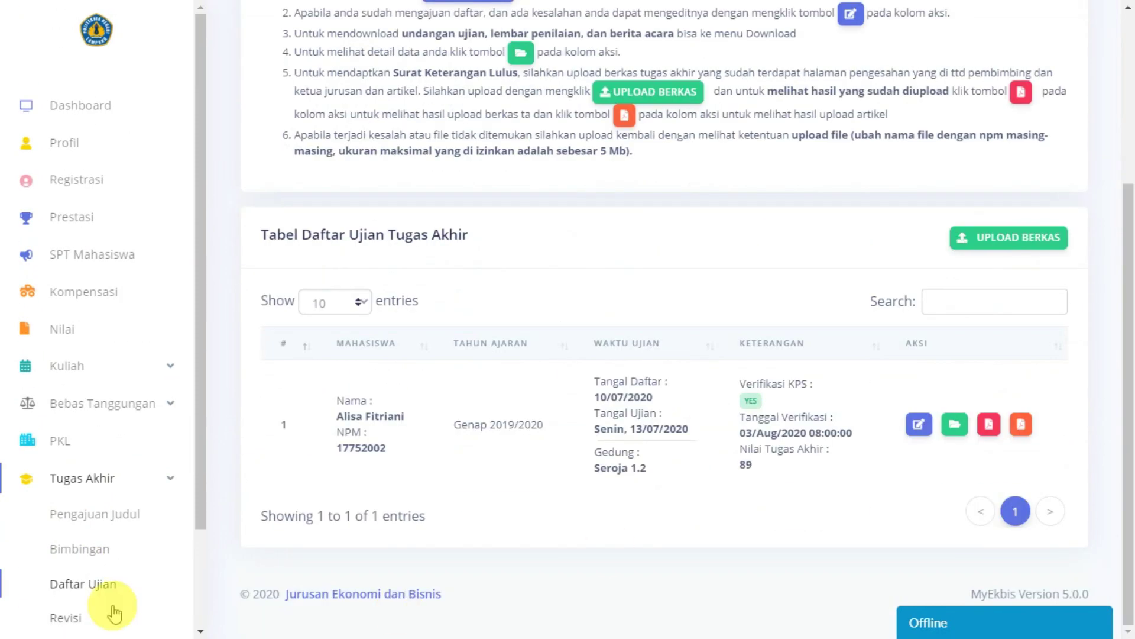
{"action": "left_click", "coordinate": [76, 503]}
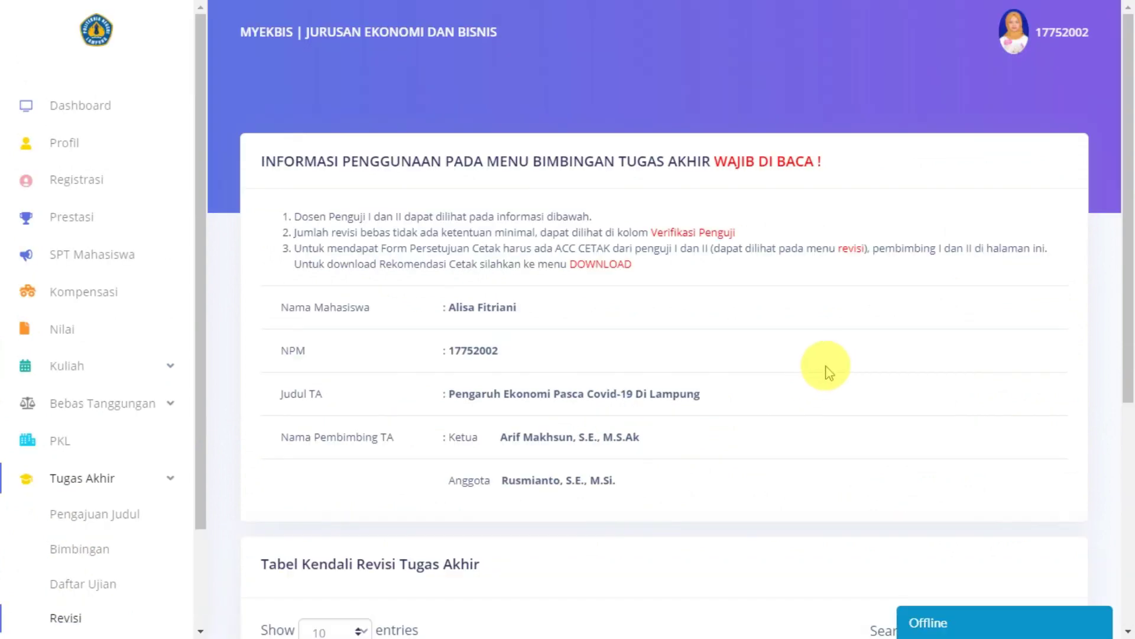
{"action": "scroll", "coordinate": [780, 370], "scroll_direction": "down", "scroll_amount": 4}
{"action": "scroll", "coordinate": [735, 370], "scroll_direction": "up", "scroll_amount": 4}
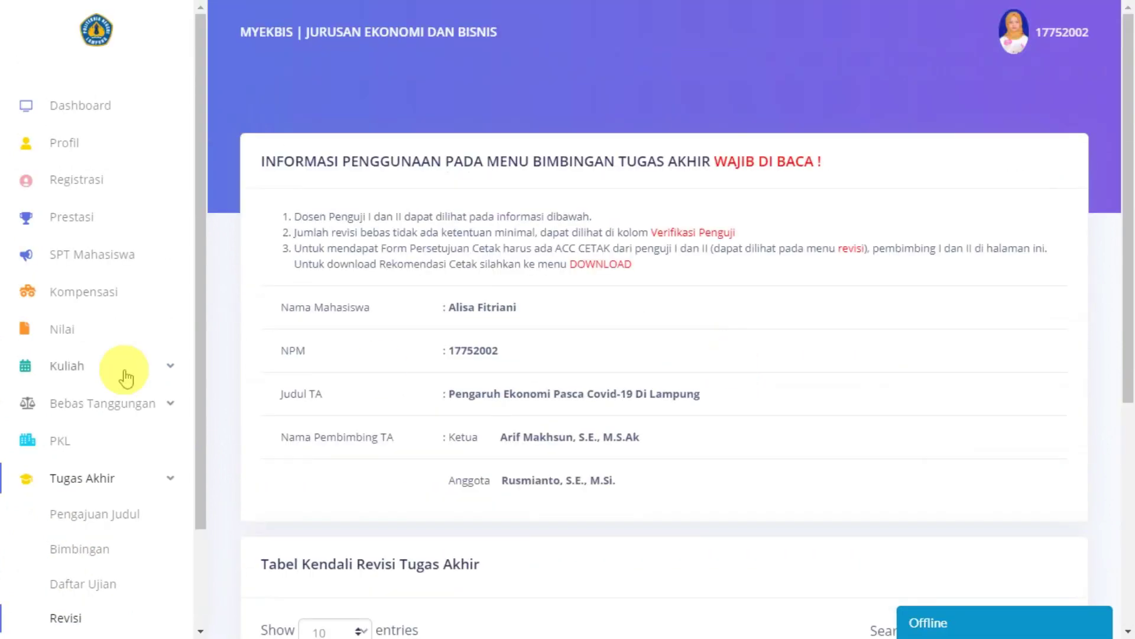
{"action": "scroll", "coordinate": [155, 486], "scroll_direction": "down", "scroll_amount": 2}
{"action": "scroll", "coordinate": [157, 509], "scroll_direction": "down", "scroll_amount": 2}
{"action": "left_click", "coordinate": [127, 569]}
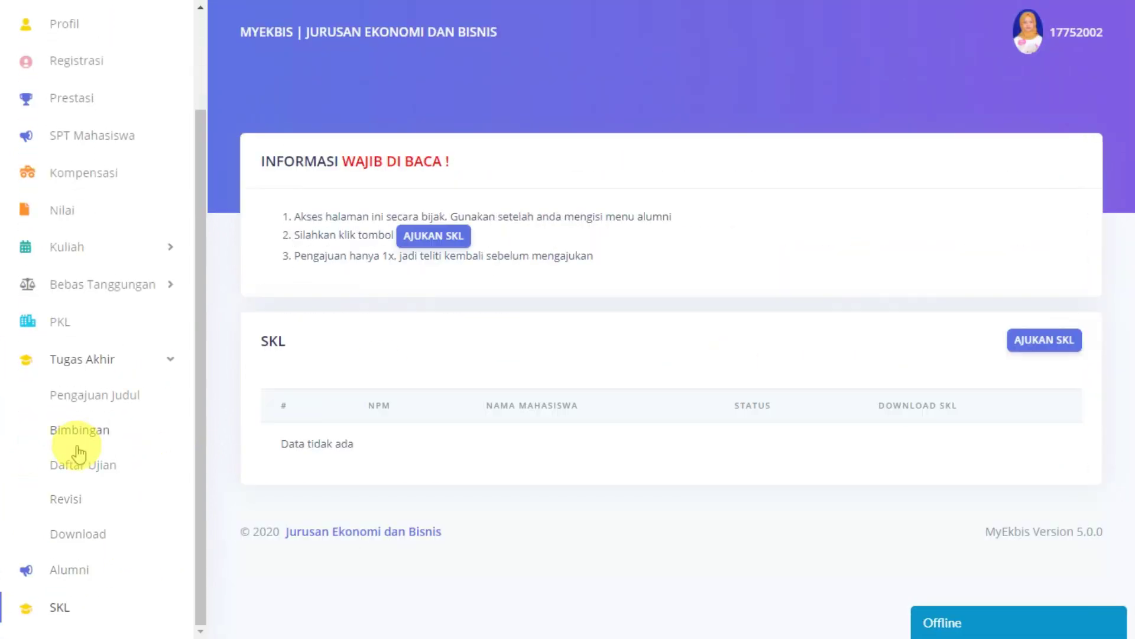
Step: Review the exam invitation, print recommendation and exam-completion letter cards on Download Berkas
{"action": "left_click", "coordinate": [71, 535]}
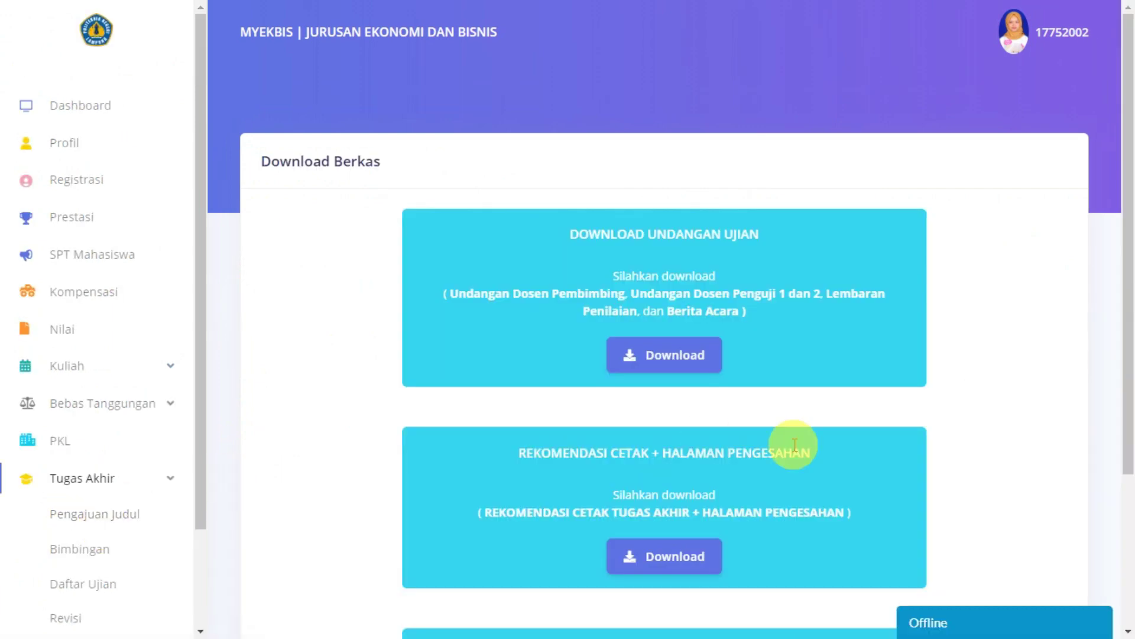
{"action": "scroll", "coordinate": [791, 408], "scroll_direction": "down", "scroll_amount": 4}
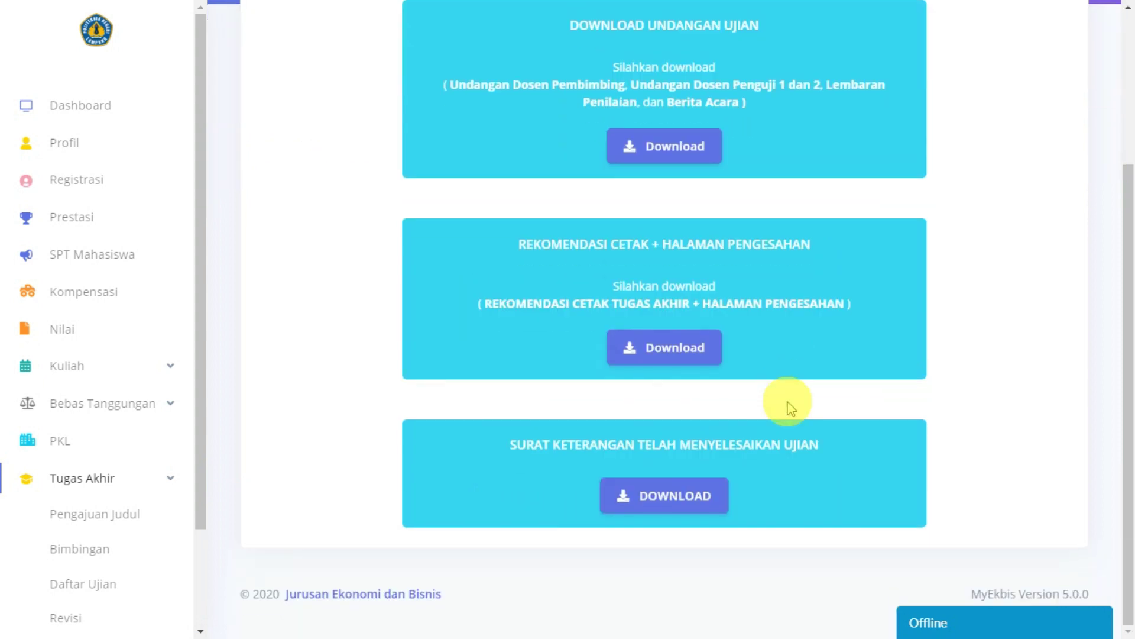
{"action": "scroll", "coordinate": [791, 408], "scroll_direction": "up", "scroll_amount": 4}
{"action": "scroll", "coordinate": [791, 408], "scroll_direction": "down", "scroll_amount": 4}
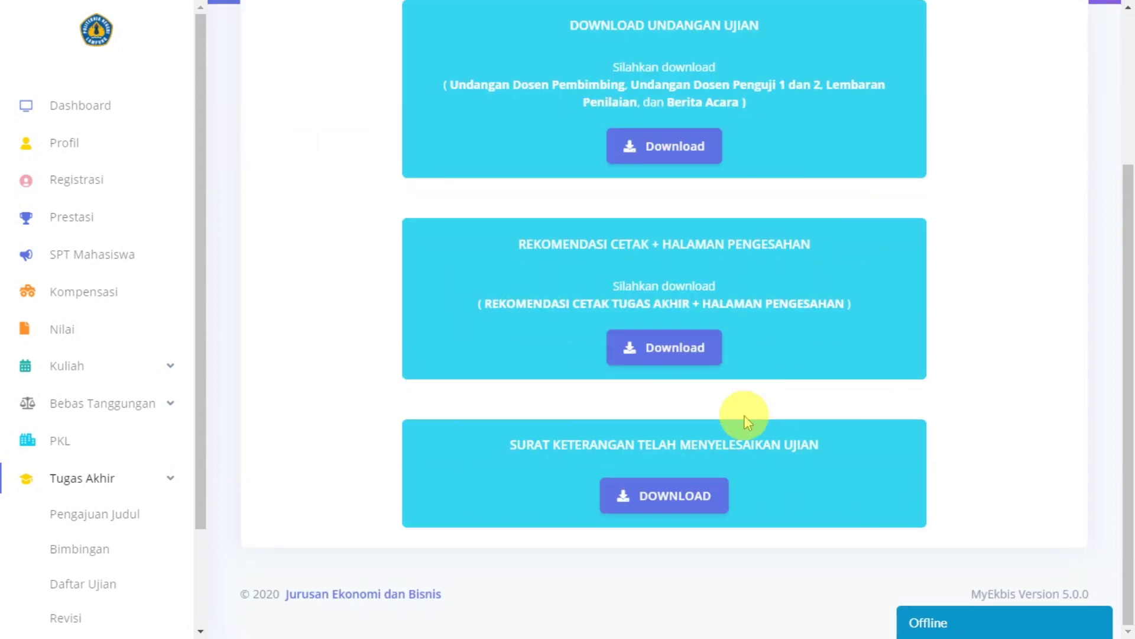
{"action": "scroll", "coordinate": [739, 413], "scroll_direction": "up", "scroll_amount": 4}
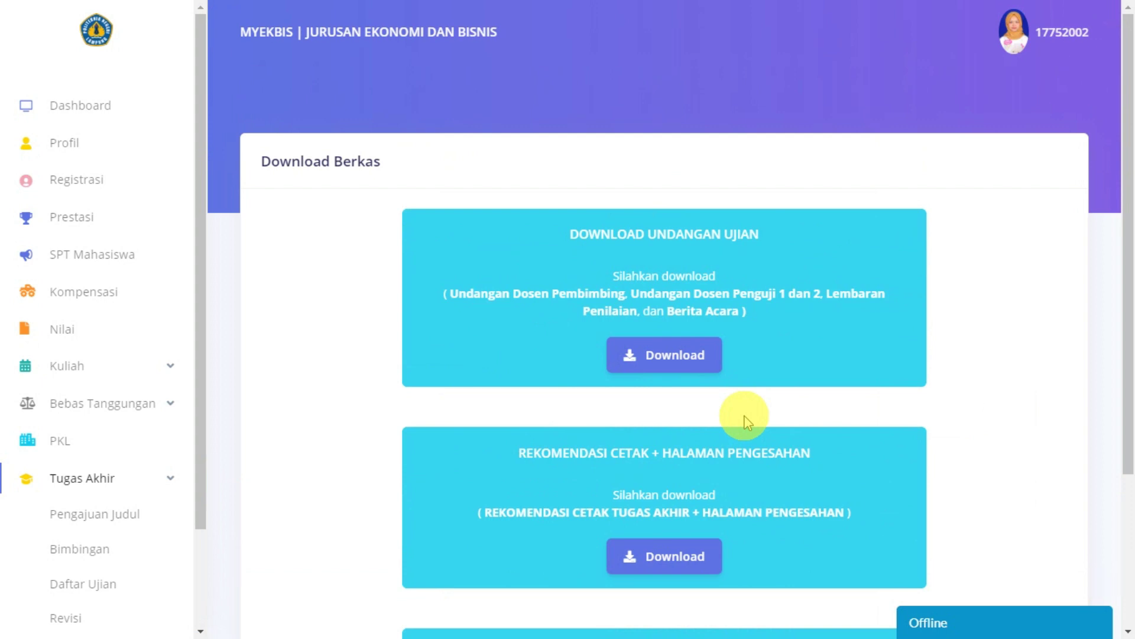
{"action": "scroll", "coordinate": [747, 422], "scroll_direction": "down", "scroll_amount": 4}
{"action": "scroll", "coordinate": [747, 422], "scroll_direction": "up", "scroll_amount": 4}
{"action": "scroll", "coordinate": [745, 420], "scroll_direction": "down", "scroll_amount": 2}
{"action": "scroll", "coordinate": [739, 414], "scroll_direction": "up", "scroll_amount": 2}
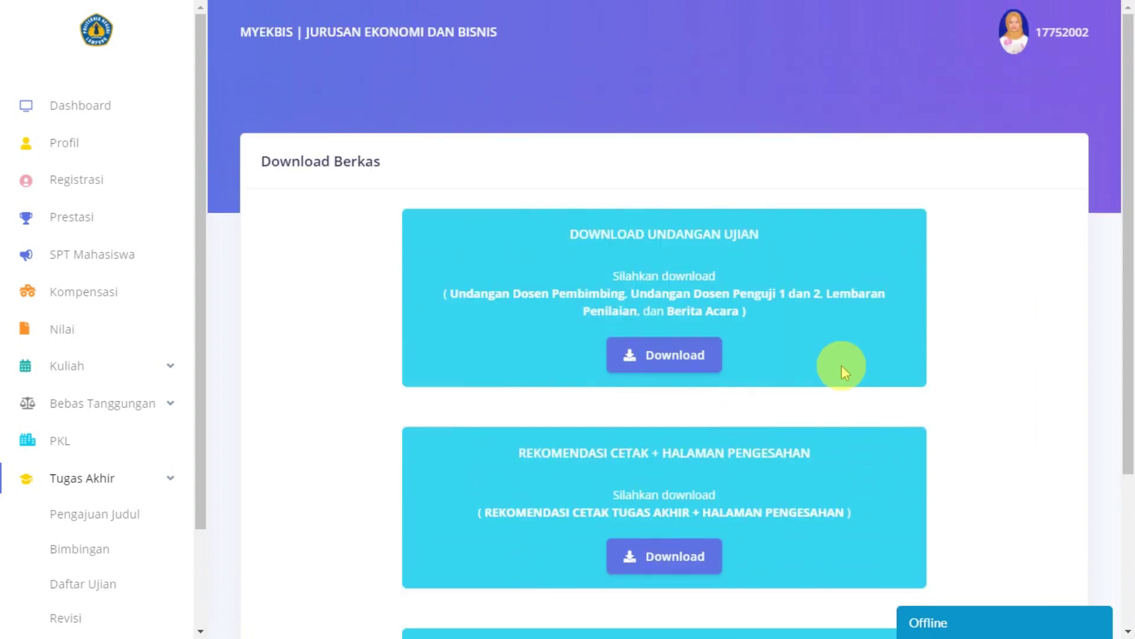
{"action": "scroll", "coordinate": [783, 398], "scroll_direction": "down", "scroll_amount": 2}
{"action": "scroll", "coordinate": [780, 395], "scroll_direction": "down", "scroll_amount": 2}
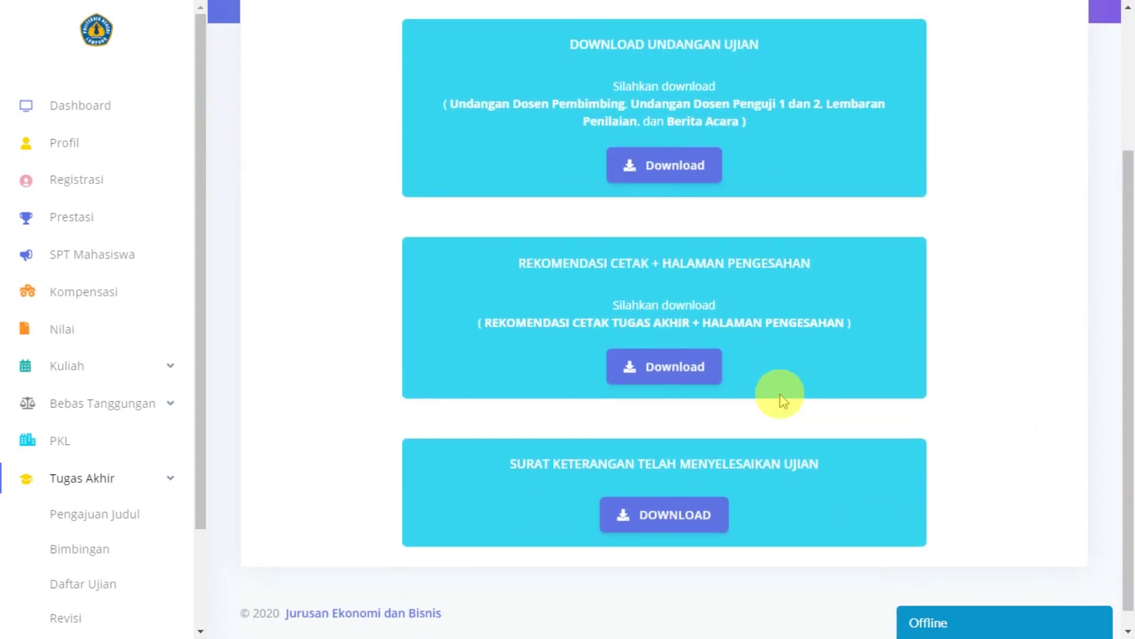
{"action": "scroll", "coordinate": [778, 396], "scroll_direction": "up", "scroll_amount": 3}
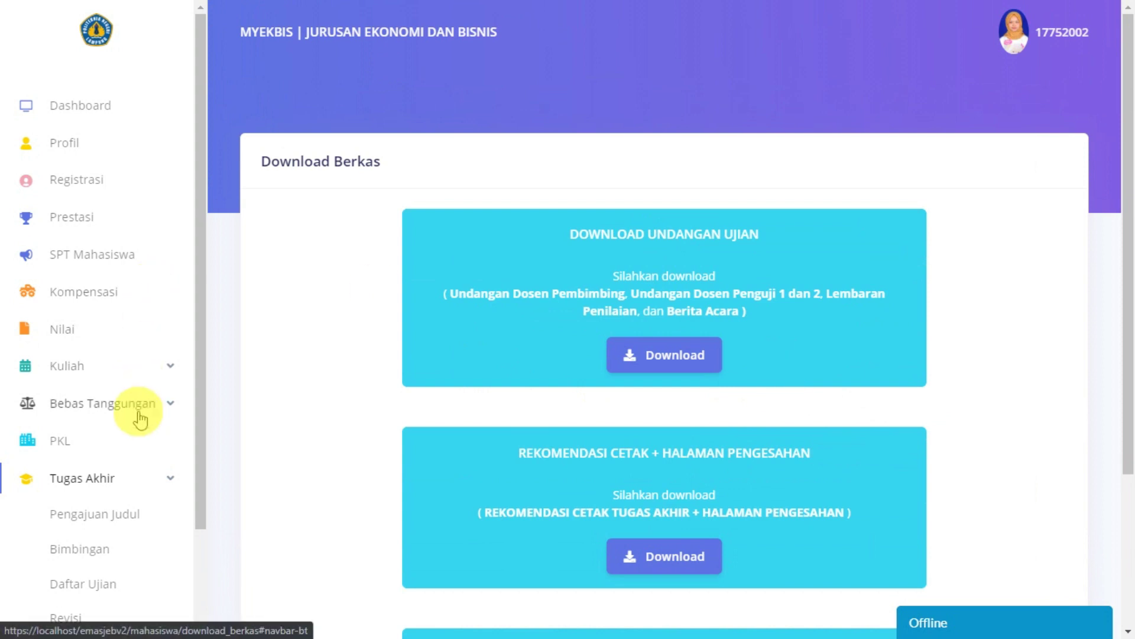
{"action": "scroll", "coordinate": [140, 414], "scroll_direction": "down", "scroll_amount": 2}
{"action": "scroll", "coordinate": [139, 408], "scroll_direction": "up", "scroll_amount": 2}
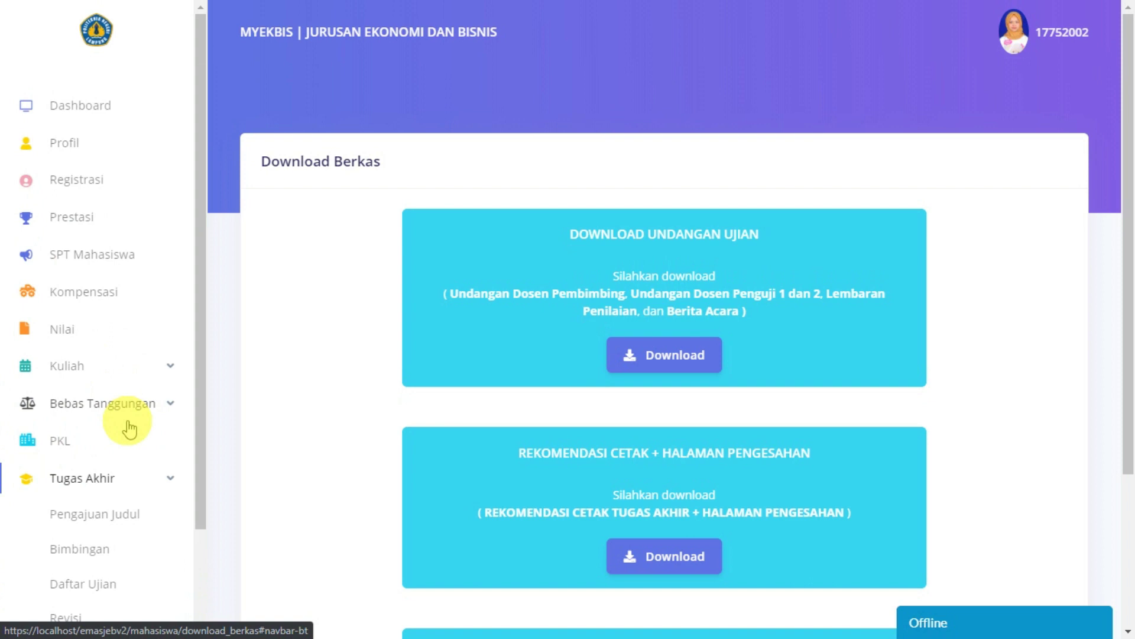
{"action": "left_click", "coordinate": [129, 414]}
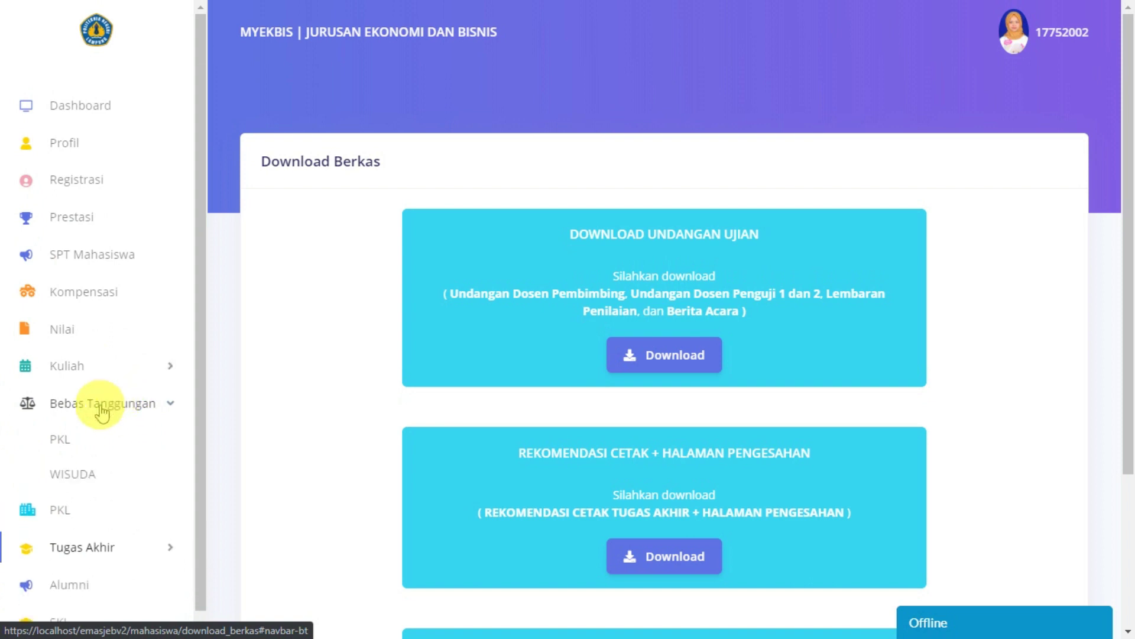
{"action": "left_click", "coordinate": [73, 474]}
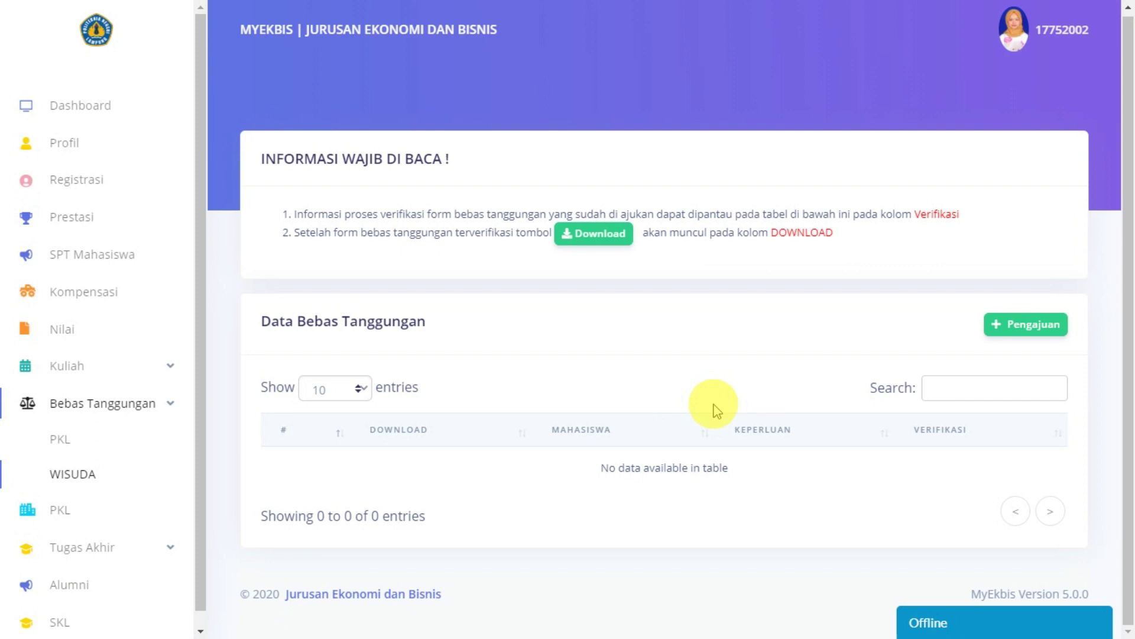
{"action": "left_click", "coordinate": [1029, 324]}
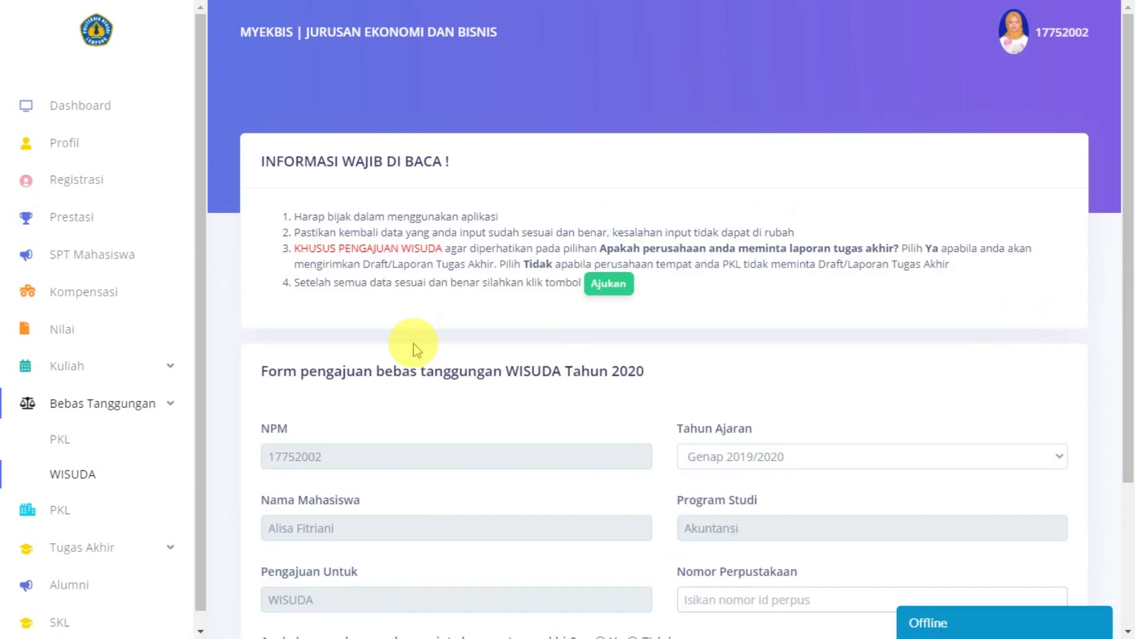
{"action": "scroll", "coordinate": [414, 354], "scroll_direction": "down", "scroll_amount": 3}
{"action": "scroll", "coordinate": [435, 393], "scroll_direction": "up", "scroll_amount": 3}
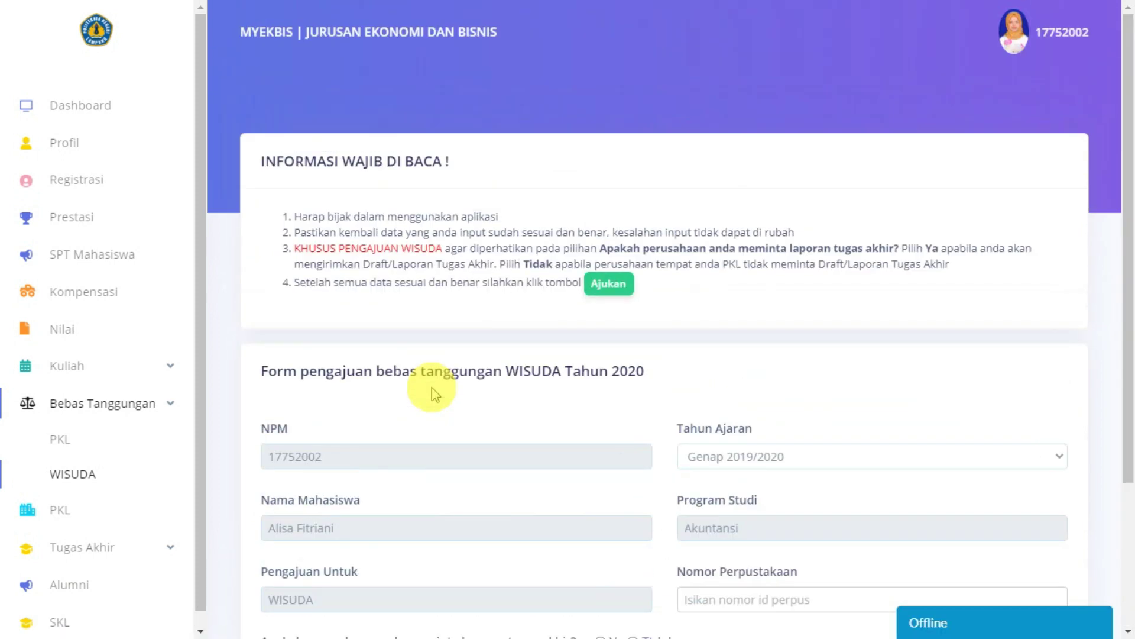
{"action": "scroll", "coordinate": [432, 393], "scroll_direction": "down", "scroll_amount": 3}
{"action": "scroll", "coordinate": [432, 393], "scroll_direction": "up", "scroll_amount": 3}
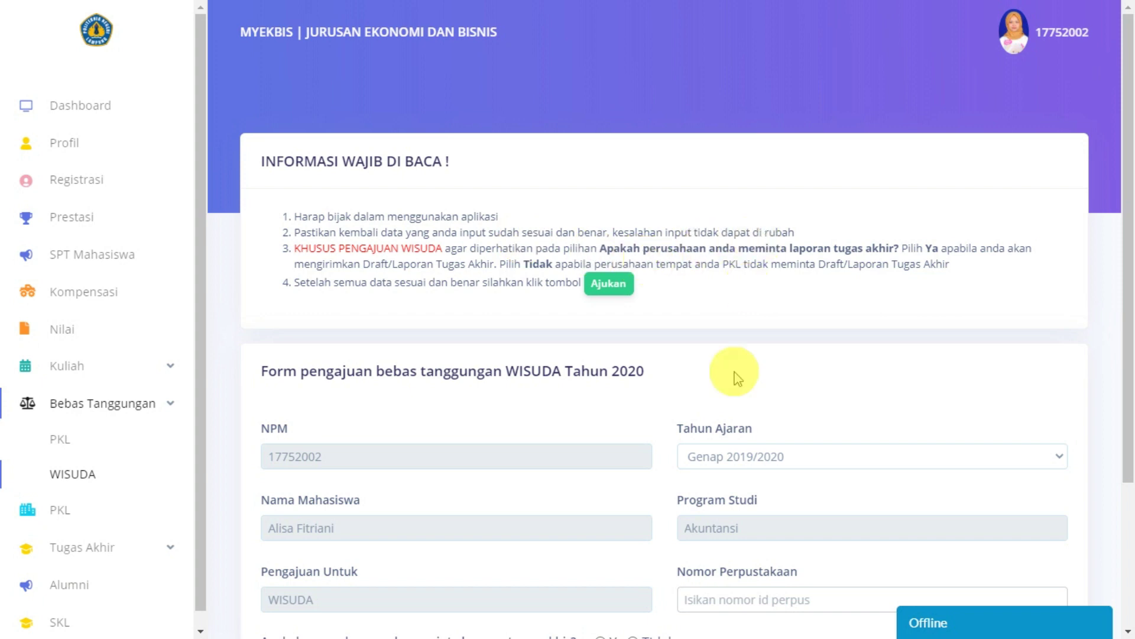
{"action": "scroll", "coordinate": [737, 378], "scroll_direction": "down", "scroll_amount": 3}
{"action": "scroll", "coordinate": [736, 379], "scroll_direction": "up", "scroll_amount": 3}
{"action": "scroll", "coordinate": [736, 379], "scroll_direction": "down", "scroll_amount": 2}
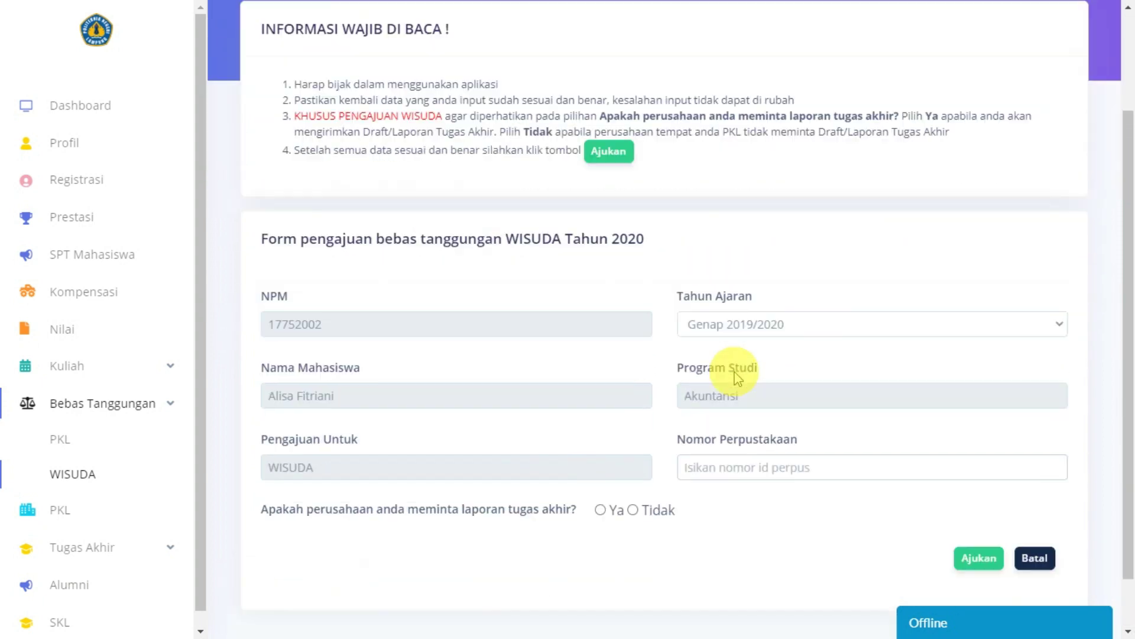
{"action": "scroll", "coordinate": [736, 378], "scroll_direction": "down", "scroll_amount": 1}
{"action": "scroll", "coordinate": [736, 378], "scroll_direction": "up", "scroll_amount": 3}
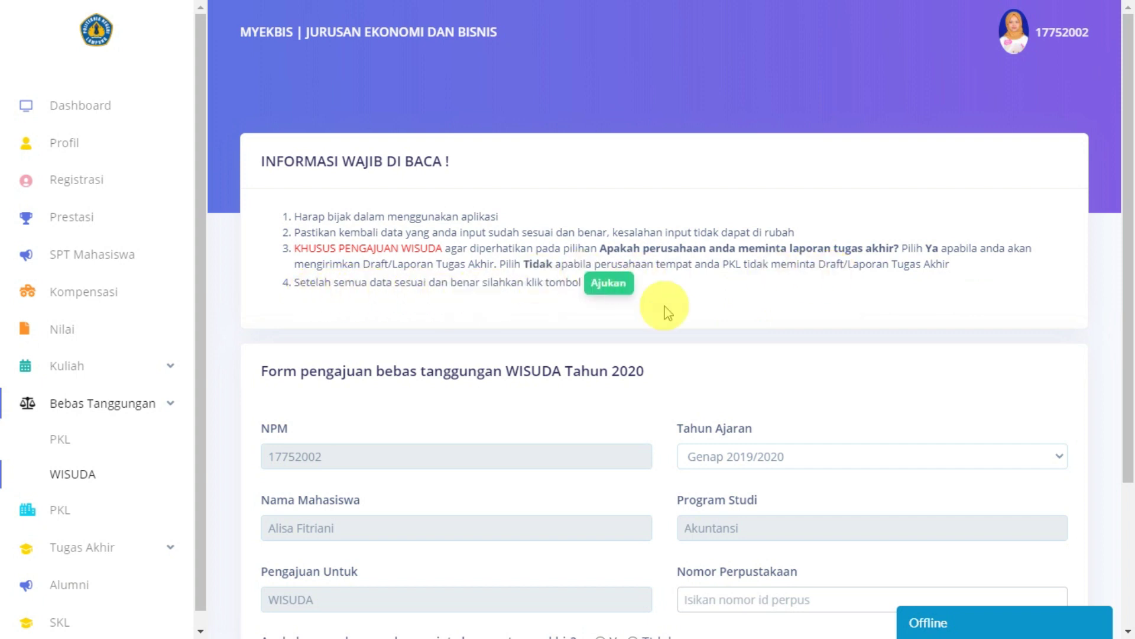
{"action": "scroll", "coordinate": [668, 313], "scroll_direction": "down", "scroll_amount": 3}
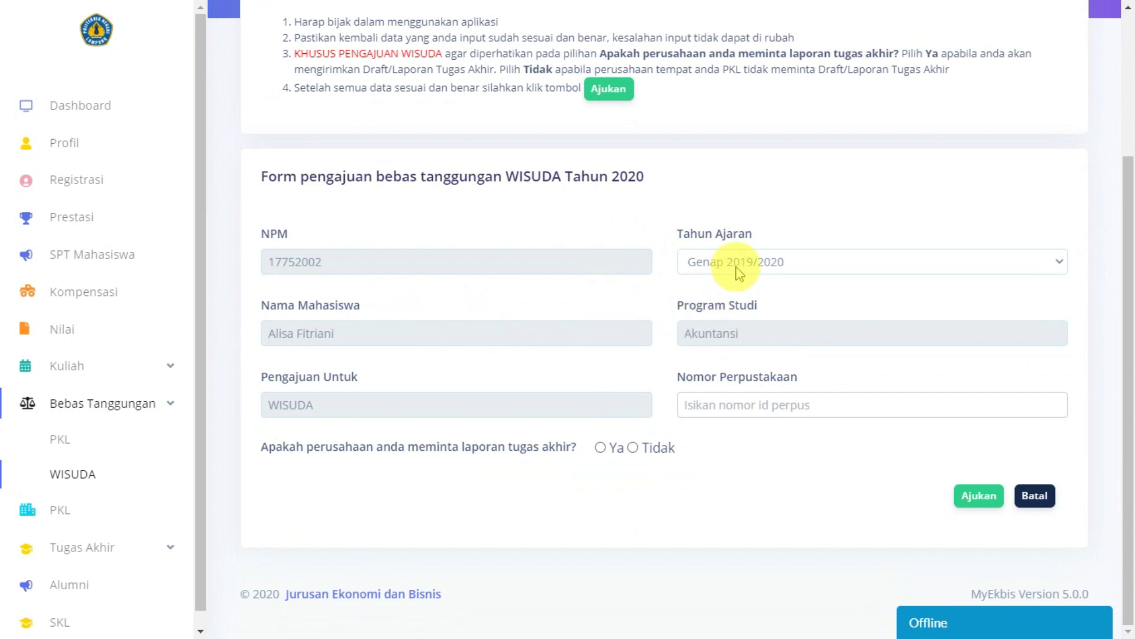
Step: Keep Genap 2019/2020 as the academic year and check the student number, name and WISUDA purpose
{"action": "left_click", "coordinate": [739, 273]}
{"action": "double_click", "coordinate": [823, 207]}
{"action": "left_click", "coordinate": [764, 267]}
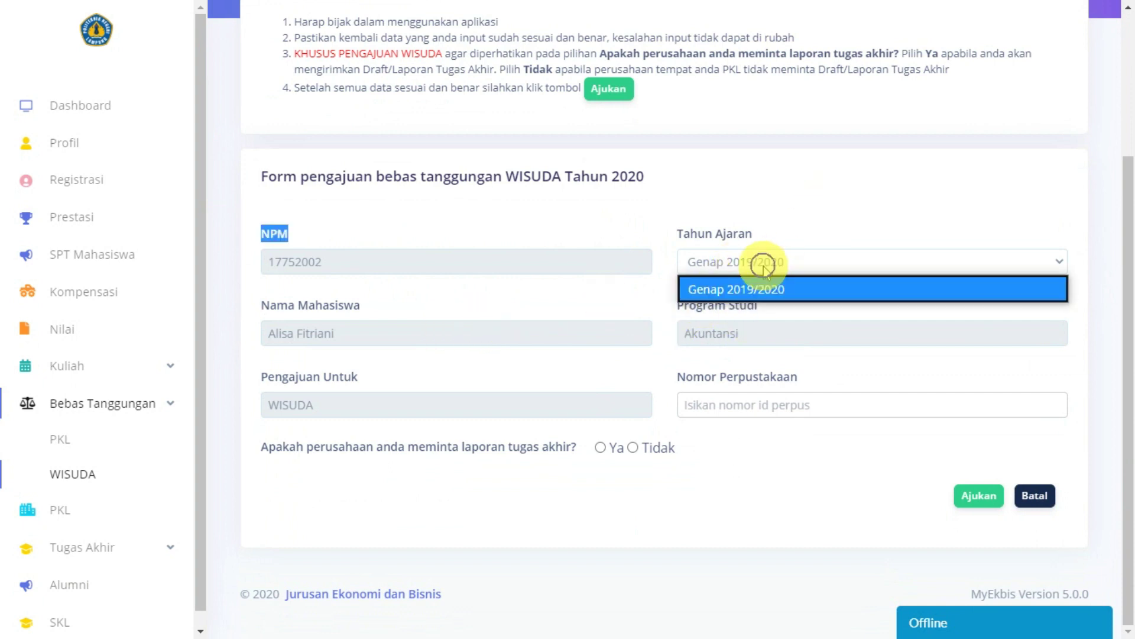
{"action": "left_click", "coordinate": [764, 267]}
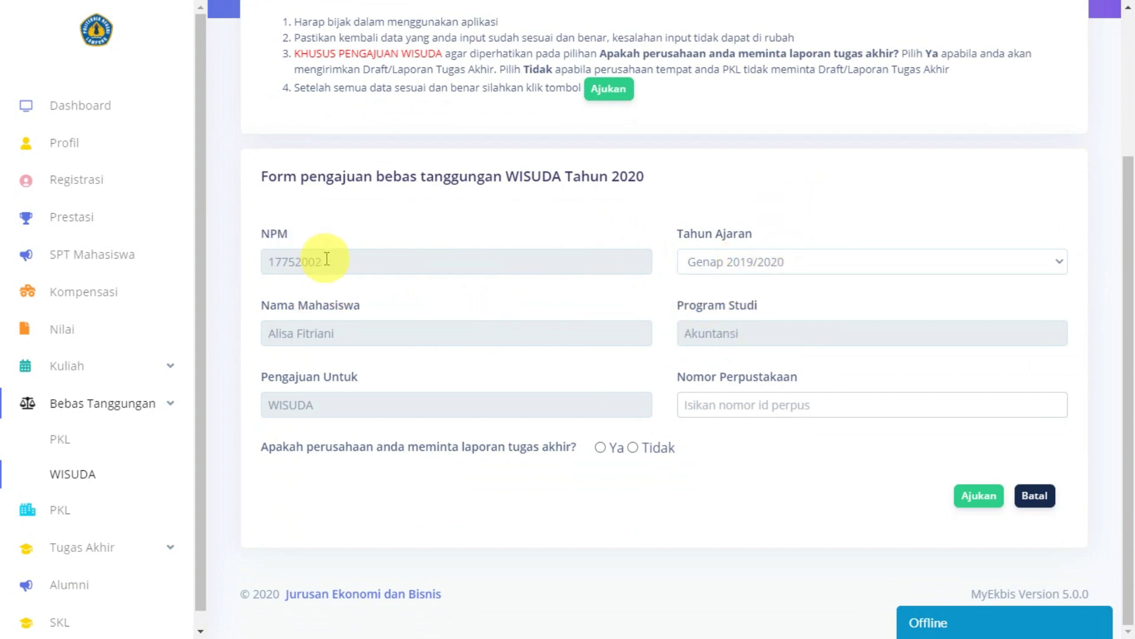
{"action": "left_click_drag", "start_coordinate": [285, 258], "coordinate": [266, 254]}
{"action": "left_click_drag", "start_coordinate": [324, 333], "coordinate": [299, 396]}
{"action": "double_click", "coordinate": [309, 408]}
{"action": "left_click", "coordinate": [717, 299]}
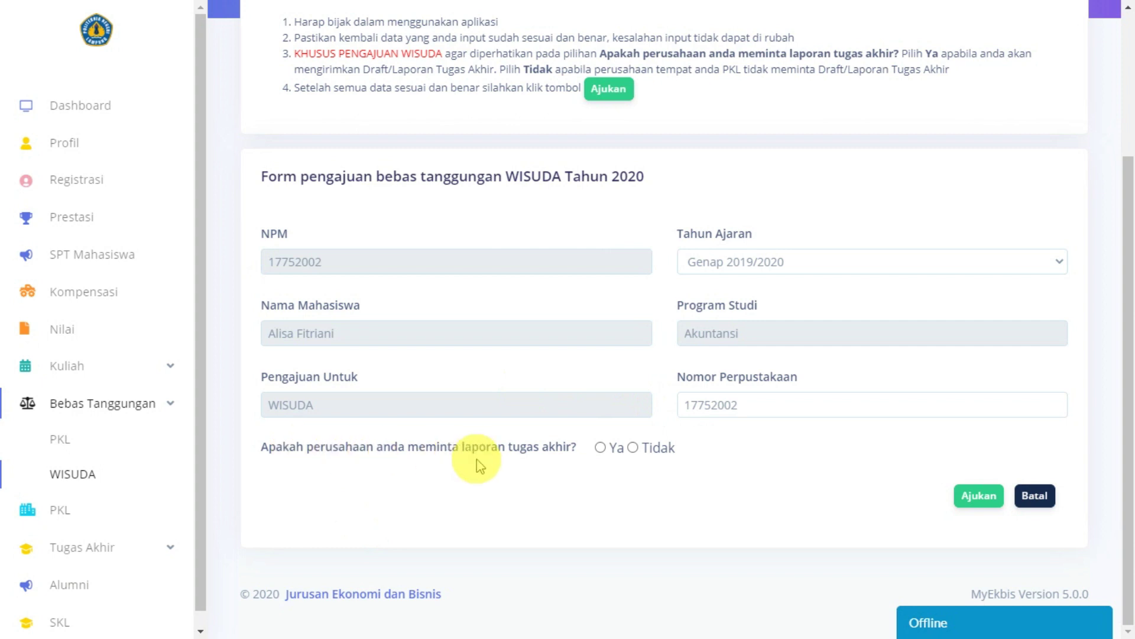
Step: Answer Tidak to the final-report question, keep KAP KKSP & Rekan Jakarta, and submit
{"action": "left_click", "coordinate": [600, 447]}
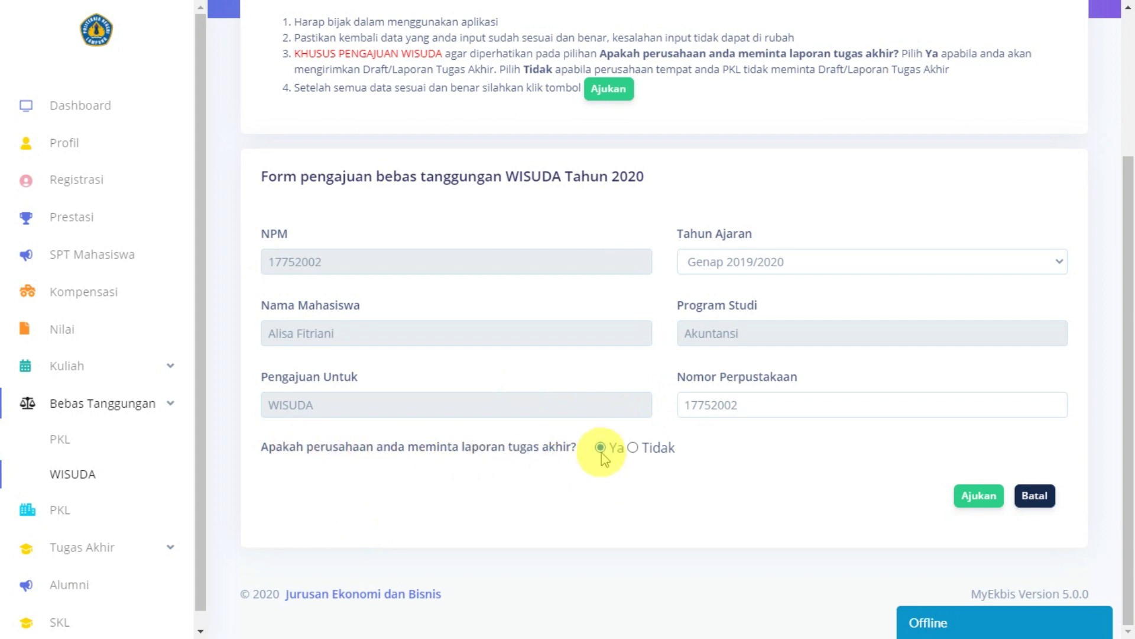
{"action": "left_click", "coordinate": [632, 448]}
{"action": "scroll", "coordinate": [635, 455], "scroll_direction": "down", "scroll_amount": 2}
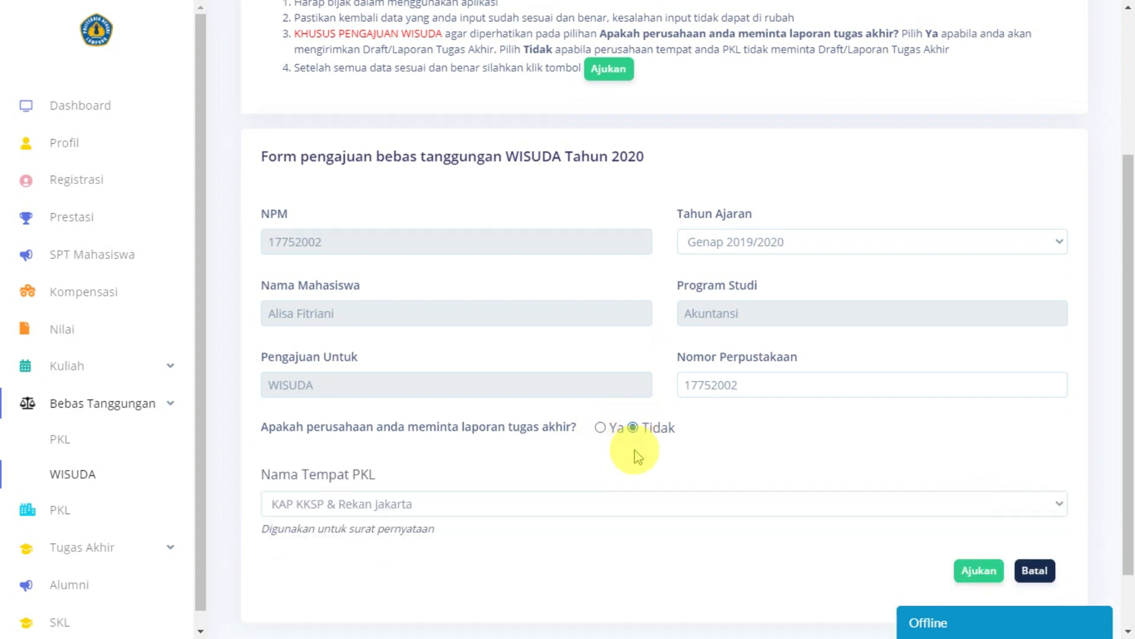
{"action": "left_click", "coordinate": [364, 436]}
{"action": "left_click", "coordinate": [363, 437]}
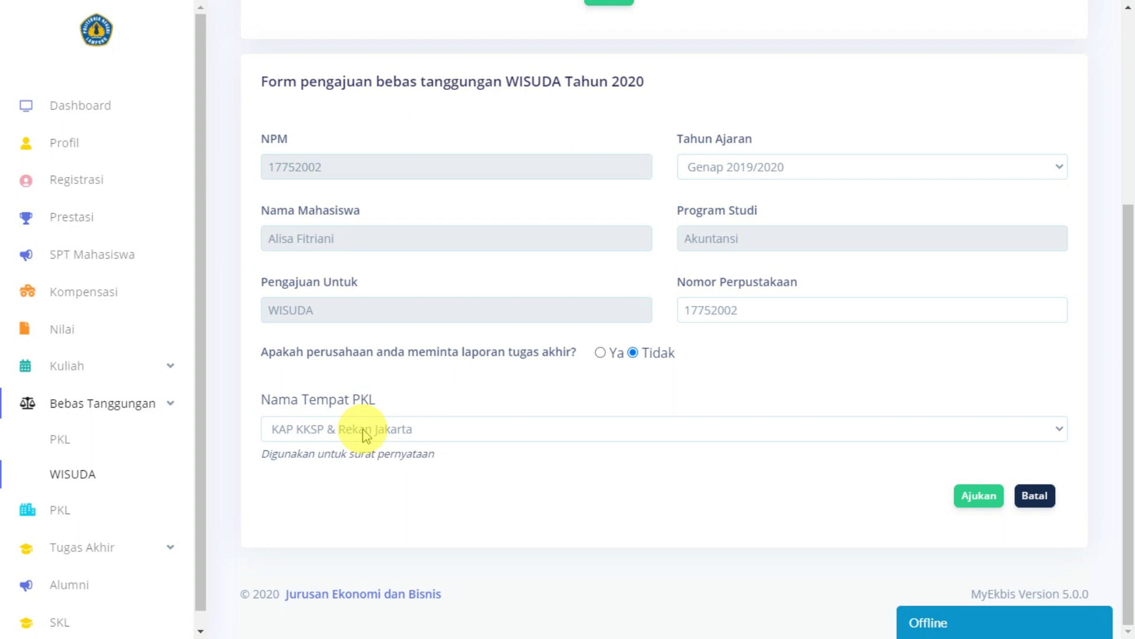
{"action": "left_click_drag", "start_coordinate": [260, 460], "coordinate": [481, 464]}
{"action": "left_click", "coordinate": [627, 453]}
{"action": "scroll", "coordinate": [640, 417], "scroll_direction": "up", "scroll_amount": 4}
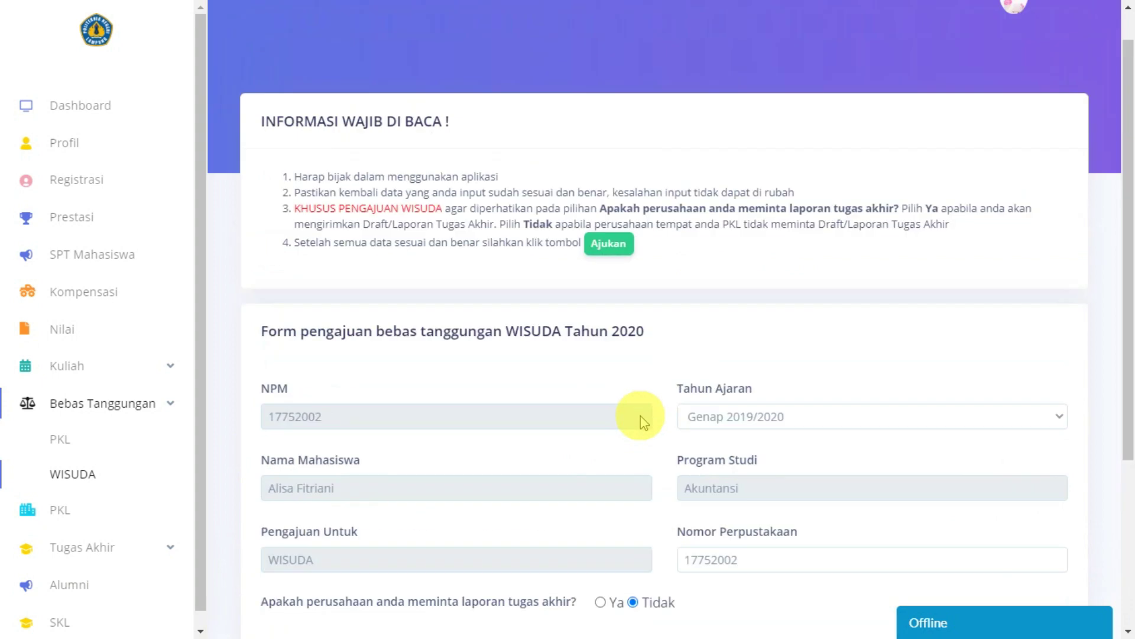
{"action": "scroll", "coordinate": [641, 418], "scroll_direction": "down", "scroll_amount": 4}
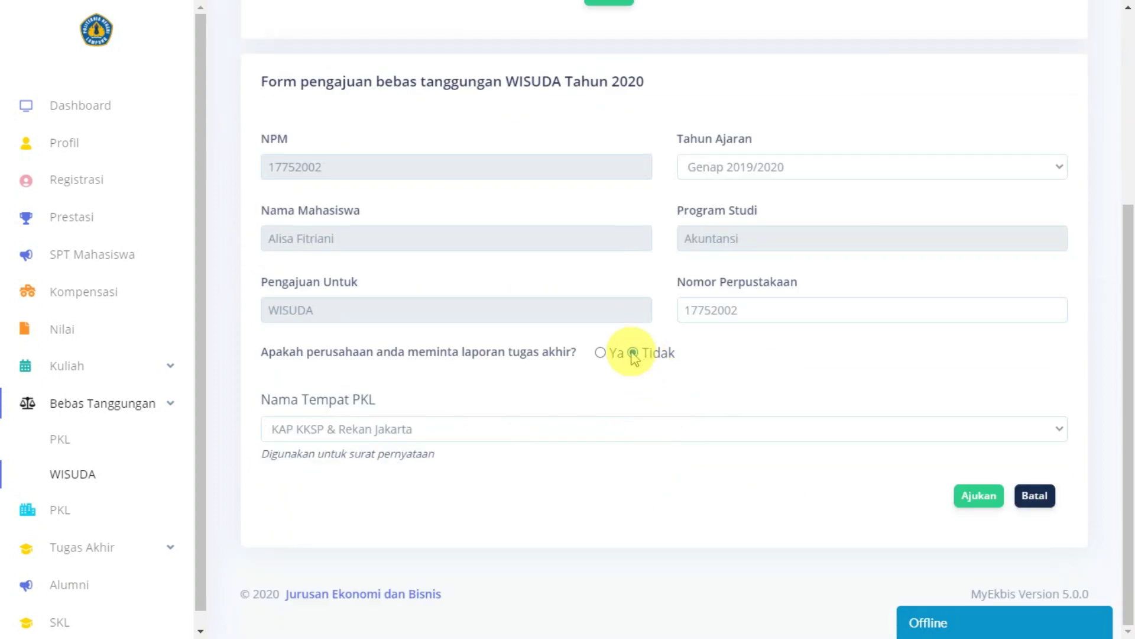
{"action": "scroll", "coordinate": [960, 508], "scroll_direction": "up", "scroll_amount": 1}
{"action": "scroll", "coordinate": [982, 510], "scroll_direction": "down", "scroll_amount": 1}
{"action": "left_click", "coordinate": [995, 506]}
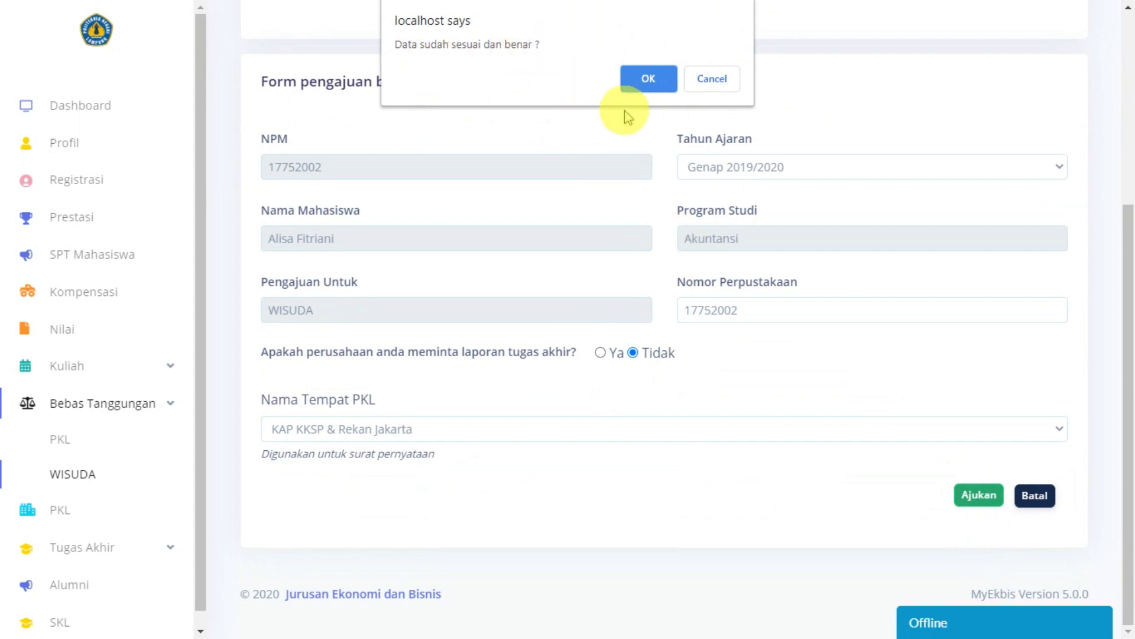
Step: Confirm the WISUDA submission with OK and scroll the table to inspect the Verifikasi badges
{"action": "left_click", "coordinate": [648, 78]}
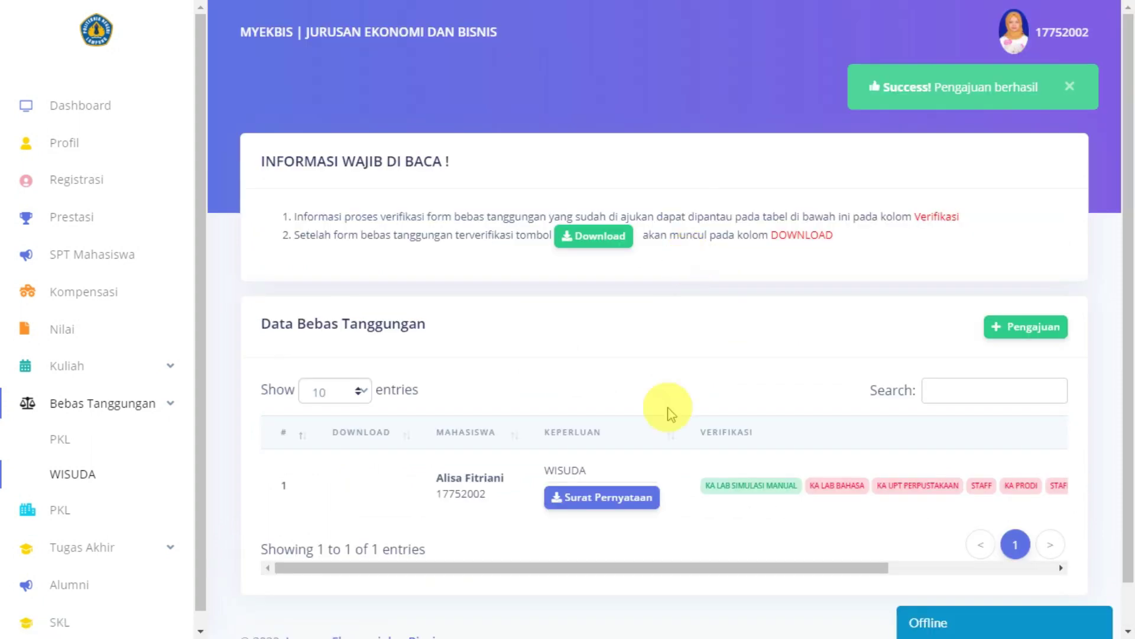
{"action": "left_click_drag", "start_coordinate": [621, 567], "coordinate": [857, 565]}
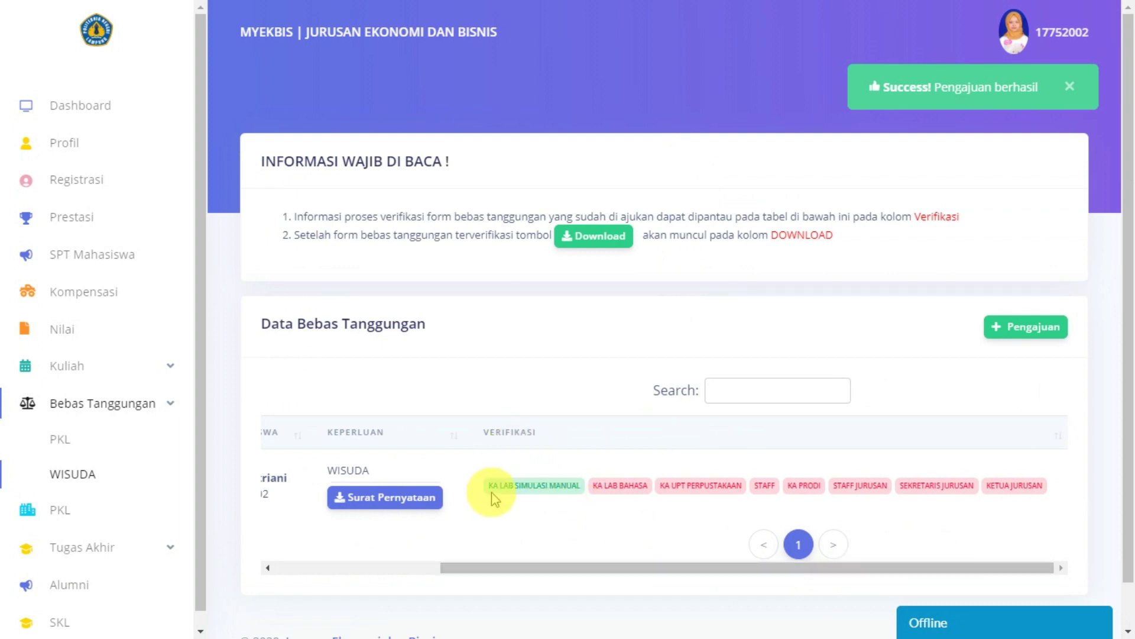
{"action": "left_click_drag", "start_coordinate": [748, 567], "coordinate": [772, 558]}
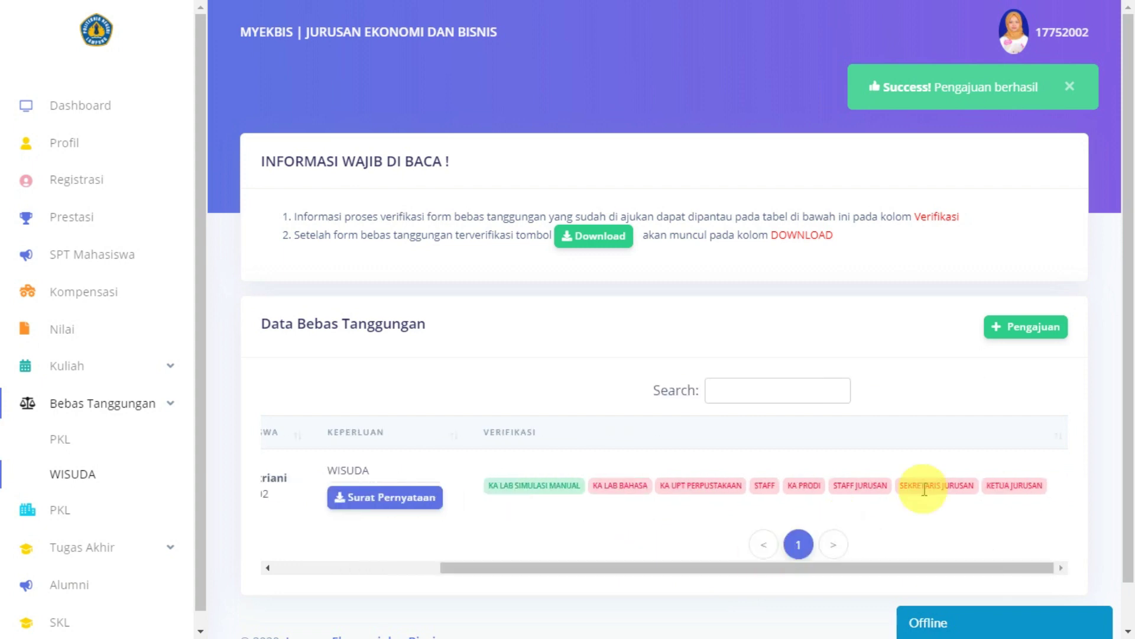
{"action": "left_click_drag", "start_coordinate": [1014, 566], "coordinate": [815, 572]}
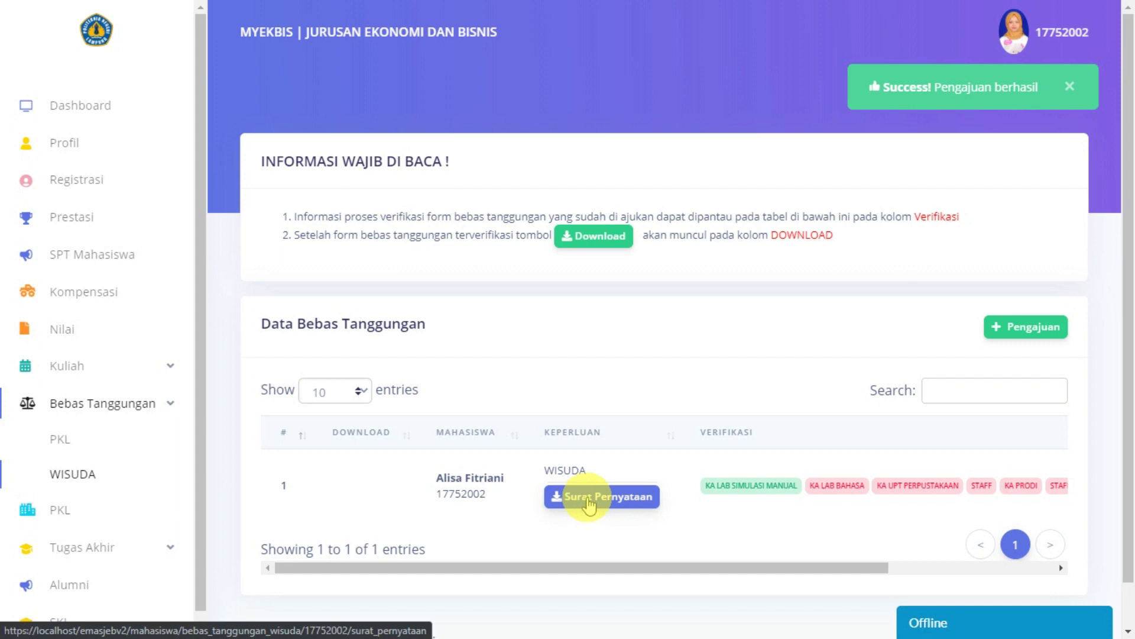
{"action": "left_click", "coordinate": [589, 501]}
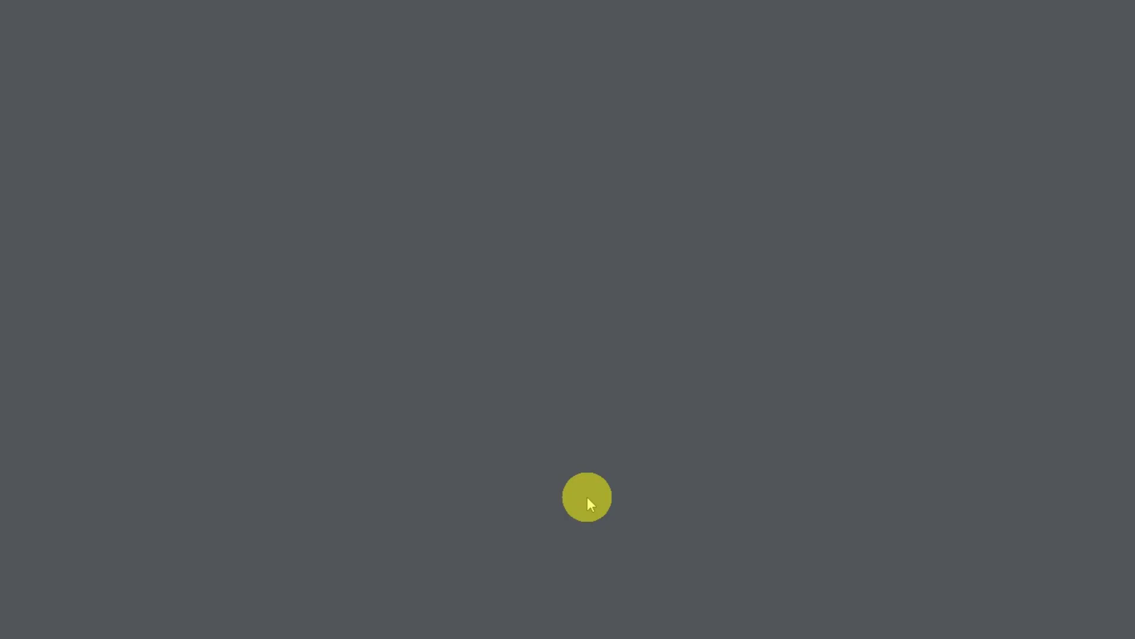
{"action": "scroll", "coordinate": [630, 407], "scroll_direction": "down", "scroll_amount": 1}
{"action": "scroll", "coordinate": [630, 407], "scroll_direction": "down", "scroll_amount": 5}
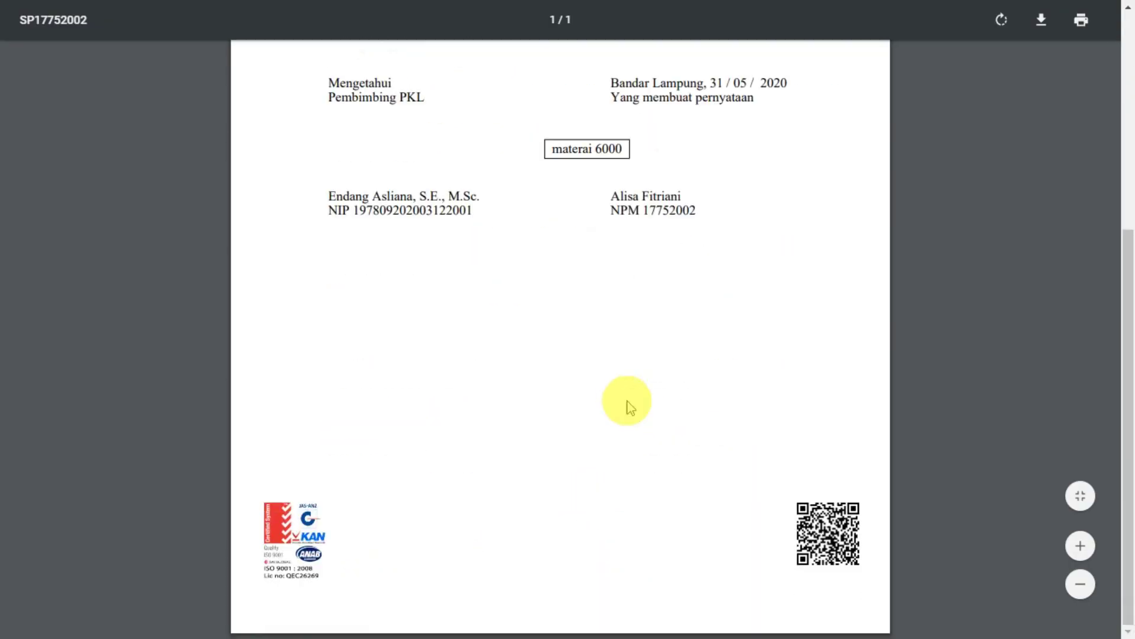
{"action": "scroll", "coordinate": [629, 402], "scroll_direction": "up", "scroll_amount": 5}
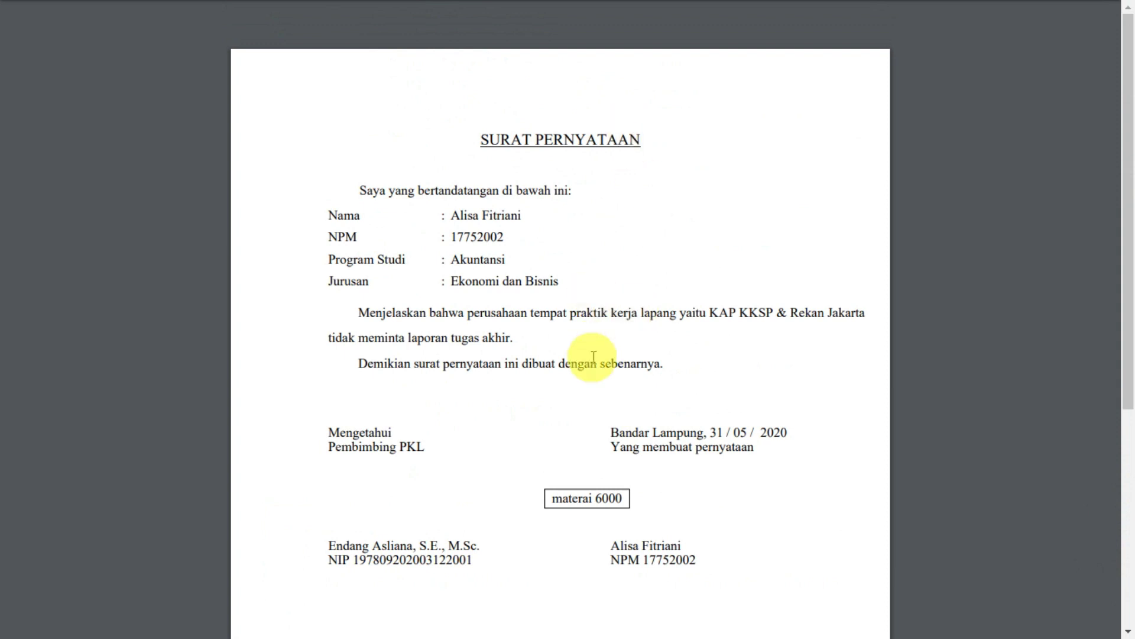
{"action": "scroll", "coordinate": [593, 355], "scroll_direction": "down", "scroll_amount": 5}
{"action": "scroll", "coordinate": [593, 356], "scroll_direction": "up", "scroll_amount": 5}
{"action": "scroll", "coordinate": [593, 356], "scroll_direction": "down", "scroll_amount": 3}
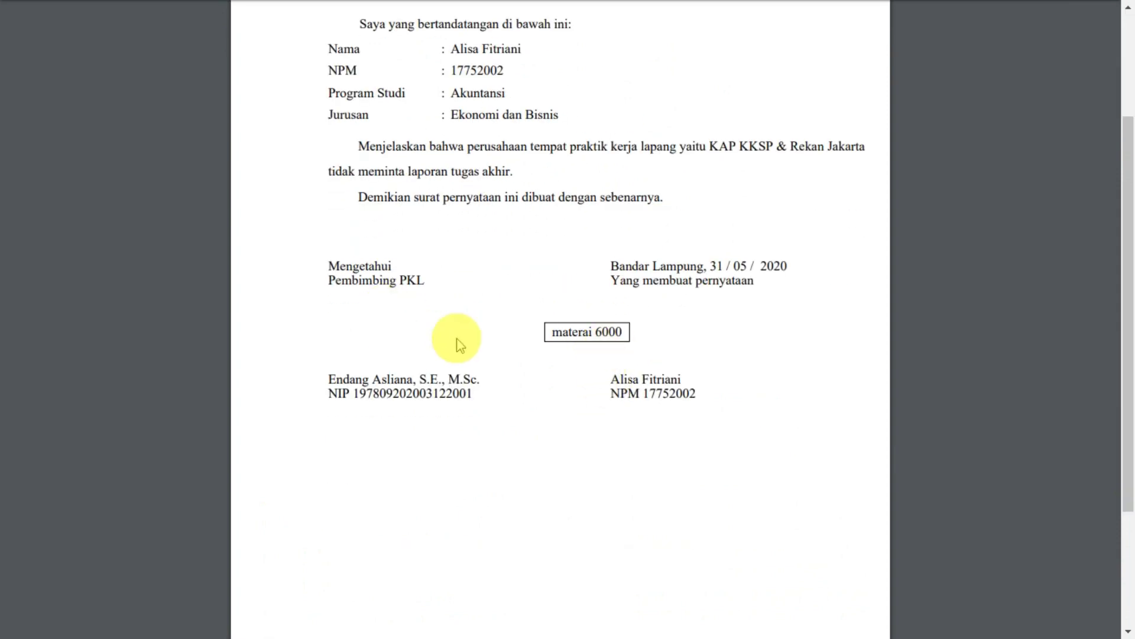
{"action": "scroll", "coordinate": [562, 464], "scroll_direction": "up", "scroll_amount": 3}
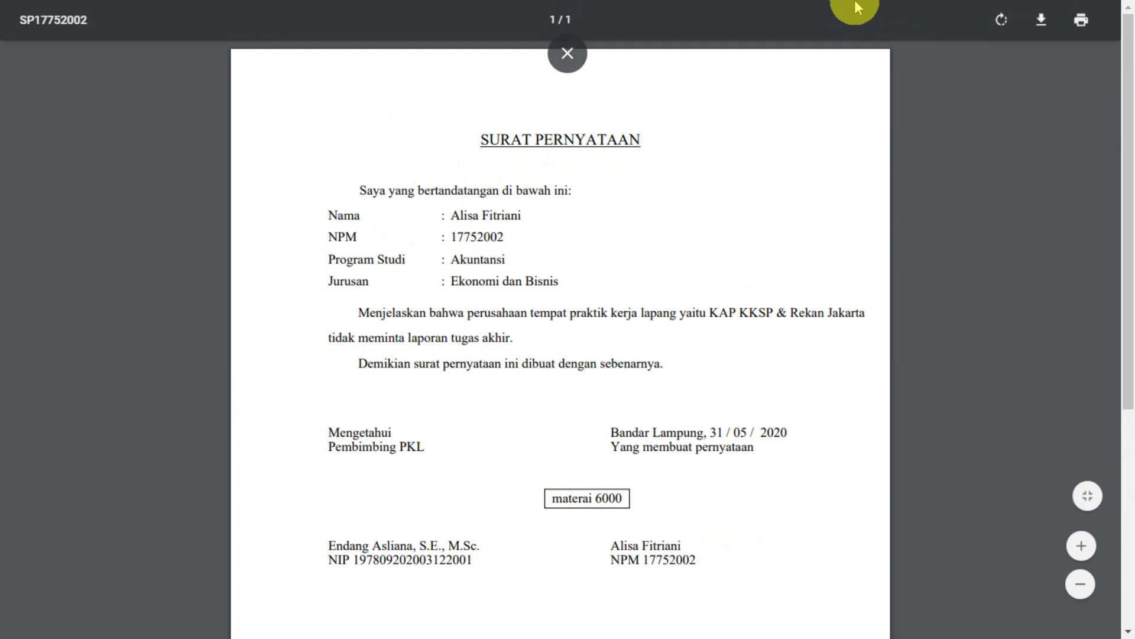
{"action": "left_click", "coordinate": [566, 53]}
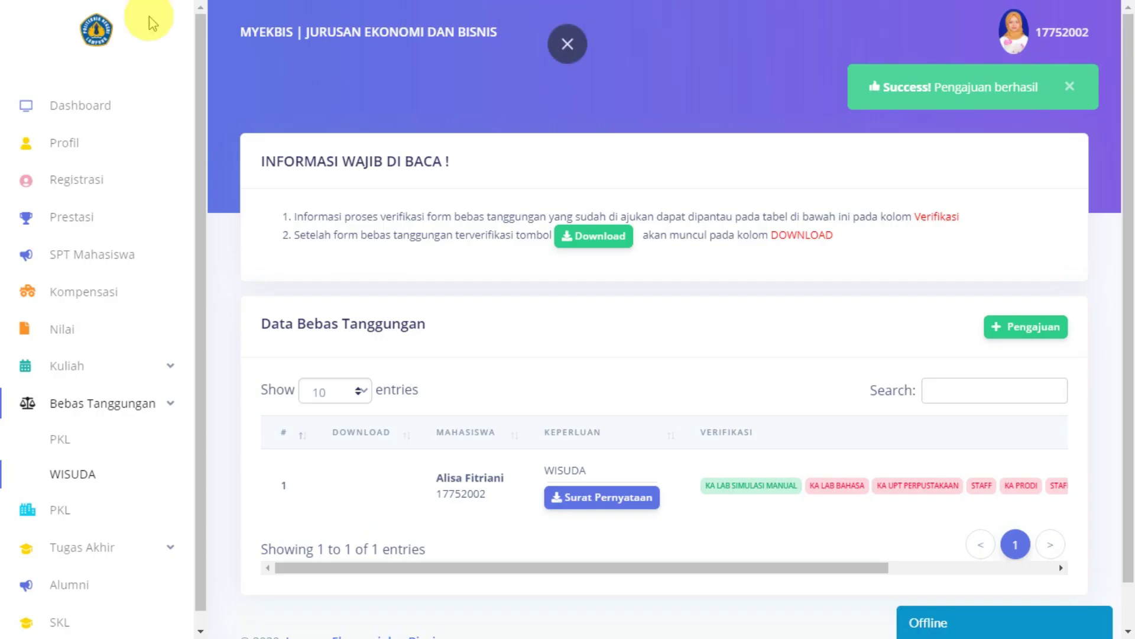
Step: Reload the WISUDA list and scroll across to check the verification status
{"action": "left_click", "coordinate": [76, 473]}
{"action": "scroll", "coordinate": [712, 363], "scroll_direction": "down", "scroll_amount": 1}
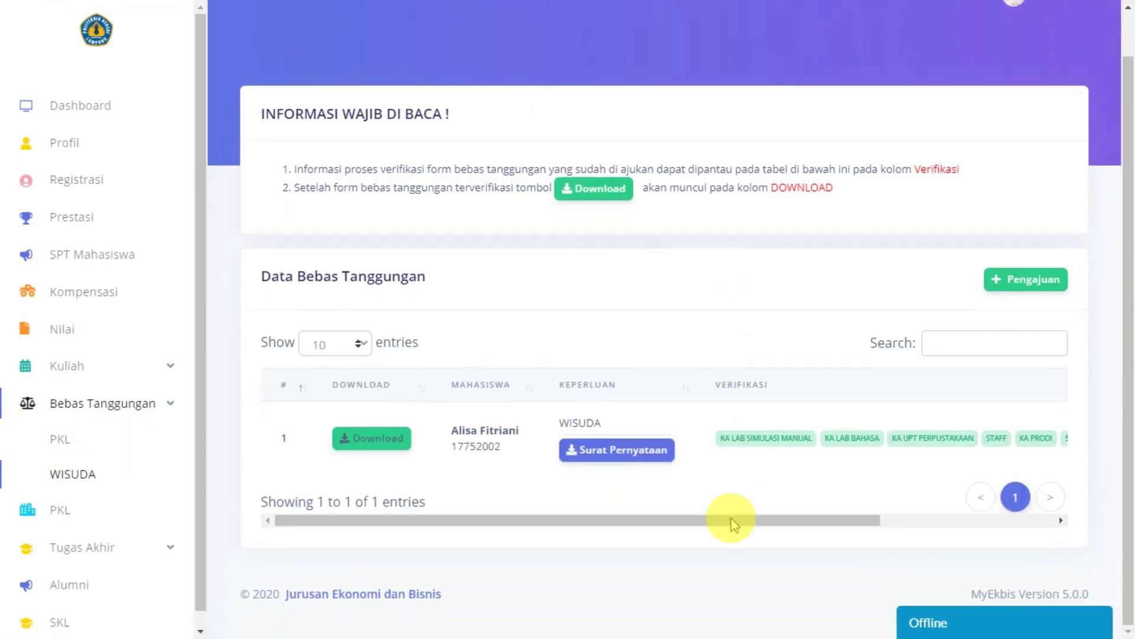
{"action": "scroll", "coordinate": [748, 524], "scroll_direction": "up", "scroll_amount": 1}
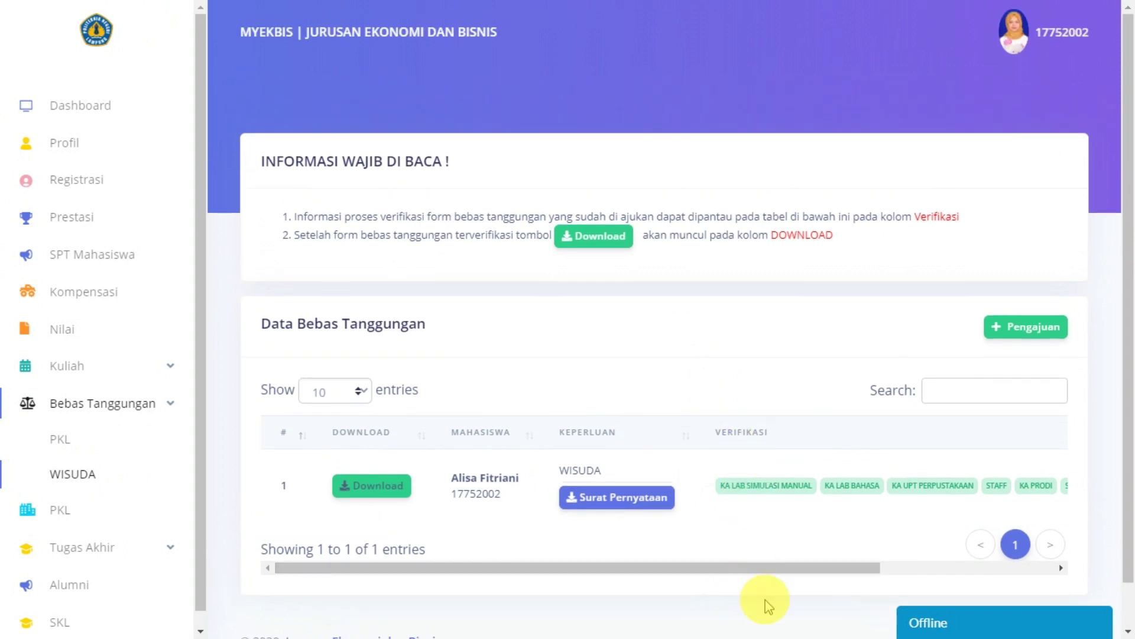
{"action": "left_click_drag", "start_coordinate": [779, 568], "coordinate": [654, 539]}
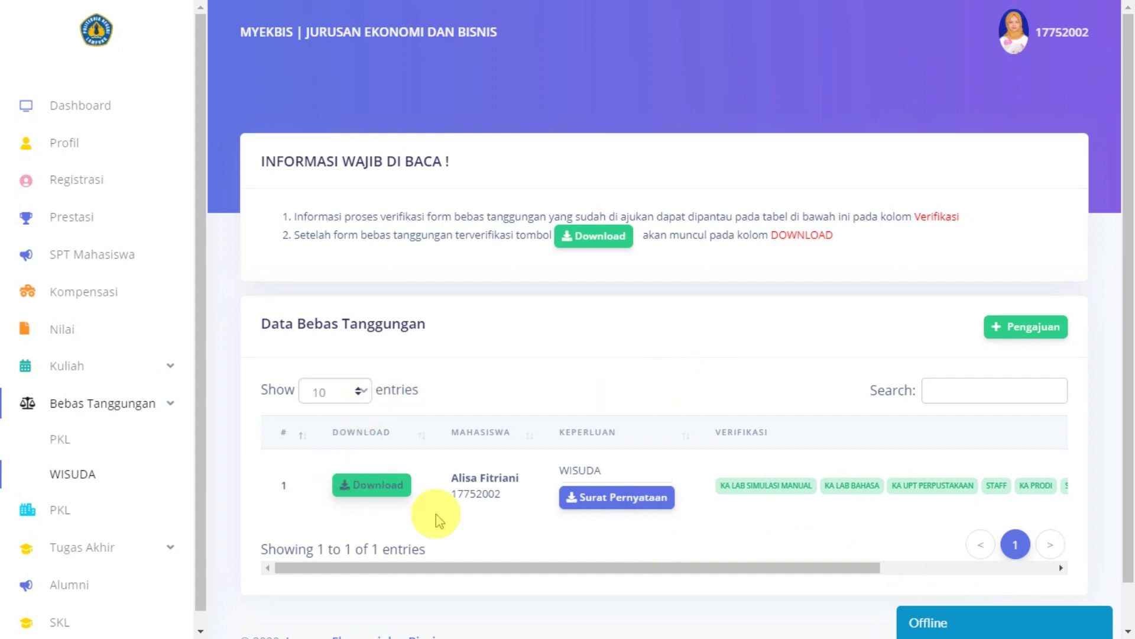
Step: Download the Form Distribusi file for the verified WISUDA request
{"action": "left_click", "coordinate": [371, 486]}
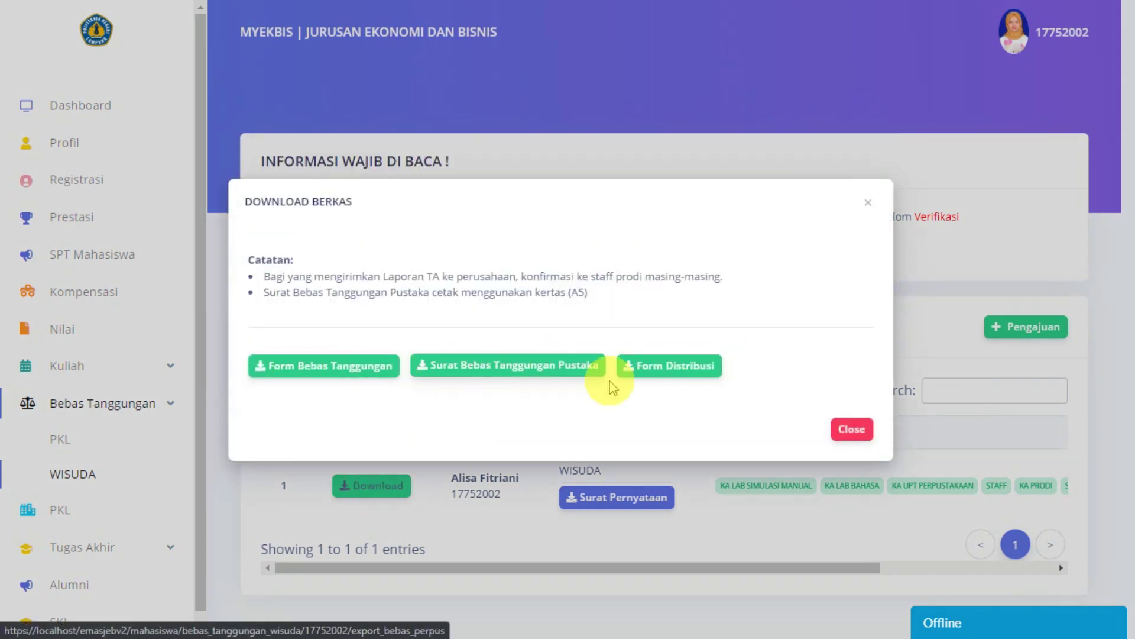
{"action": "left_click", "coordinate": [702, 371]}
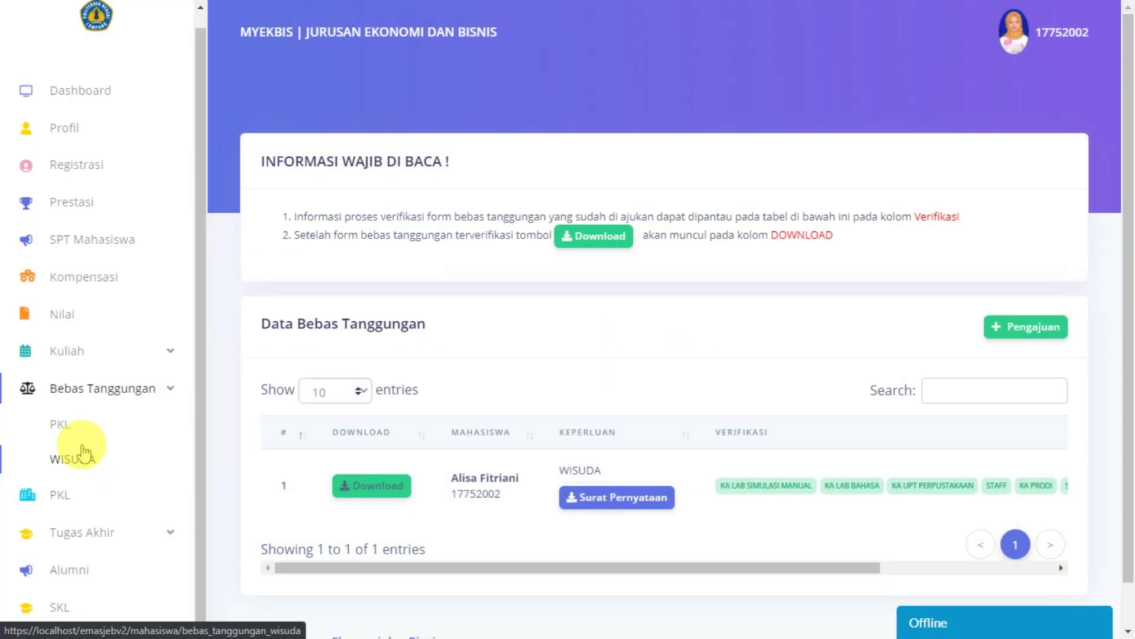
{"action": "scroll", "coordinate": [88, 400], "scroll_direction": "down", "scroll_amount": 1}
{"action": "scroll", "coordinate": [650, 379], "scroll_direction": "up", "scroll_amount": 1}
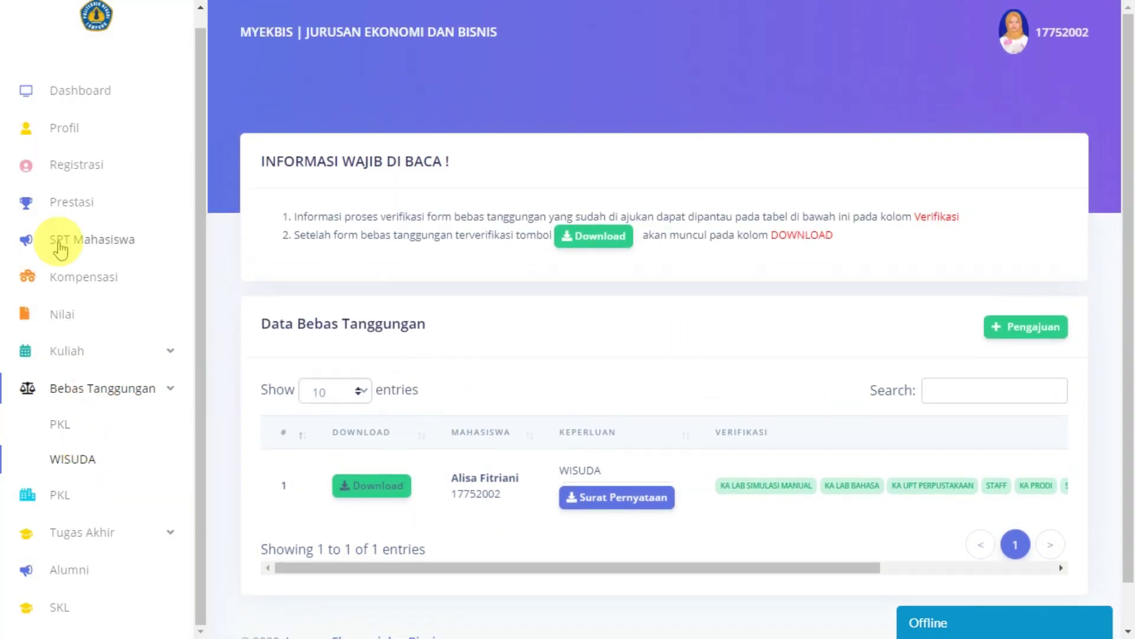
{"action": "scroll", "coordinate": [130, 376], "scroll_direction": "down", "scroll_amount": 1}
Step: Try requesting an SKL, dismiss the empty alumni book warning, and open the Tambah Alumni form
{"action": "left_click", "coordinate": [80, 571]}
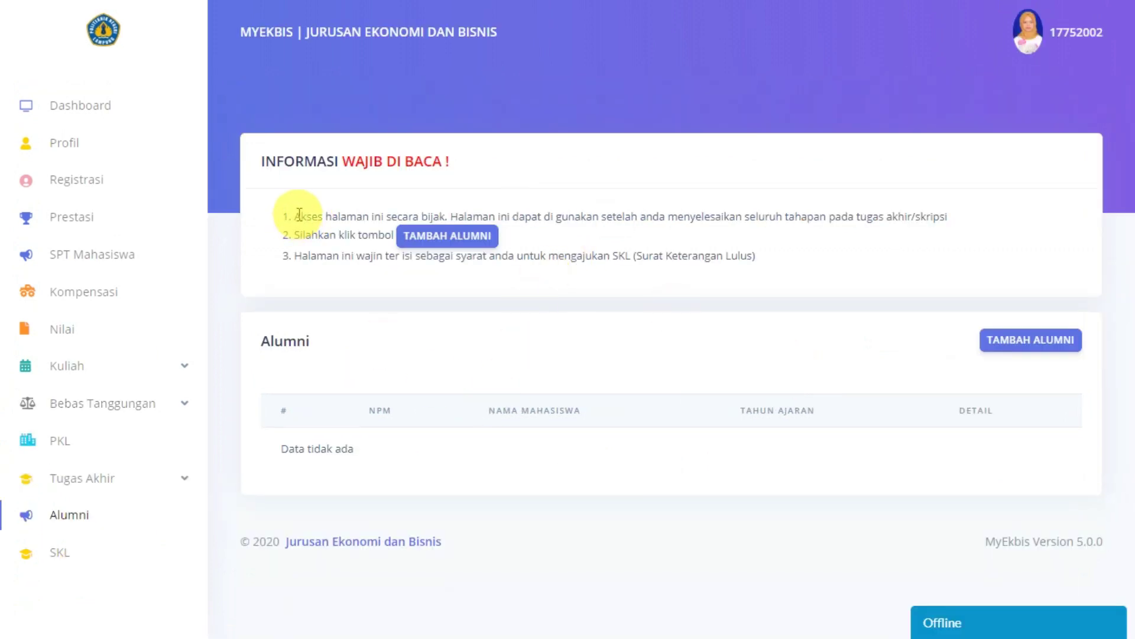
{"action": "left_click", "coordinate": [71, 556]}
{"action": "left_click", "coordinate": [1059, 342]}
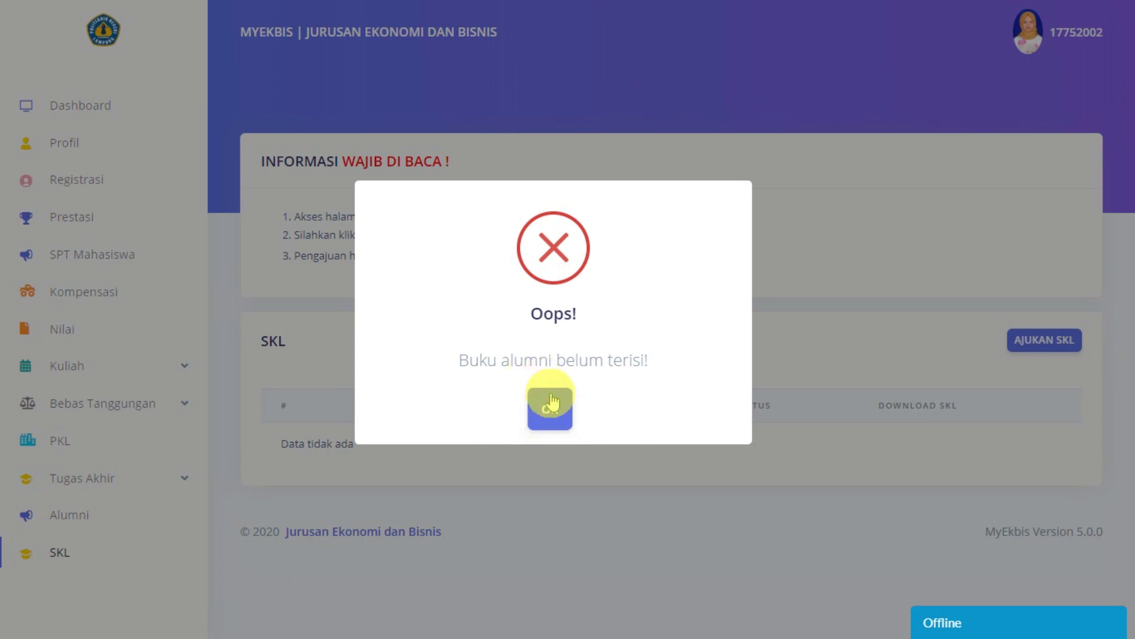
{"action": "left_click", "coordinate": [548, 407]}
{"action": "left_click", "coordinate": [44, 514]}
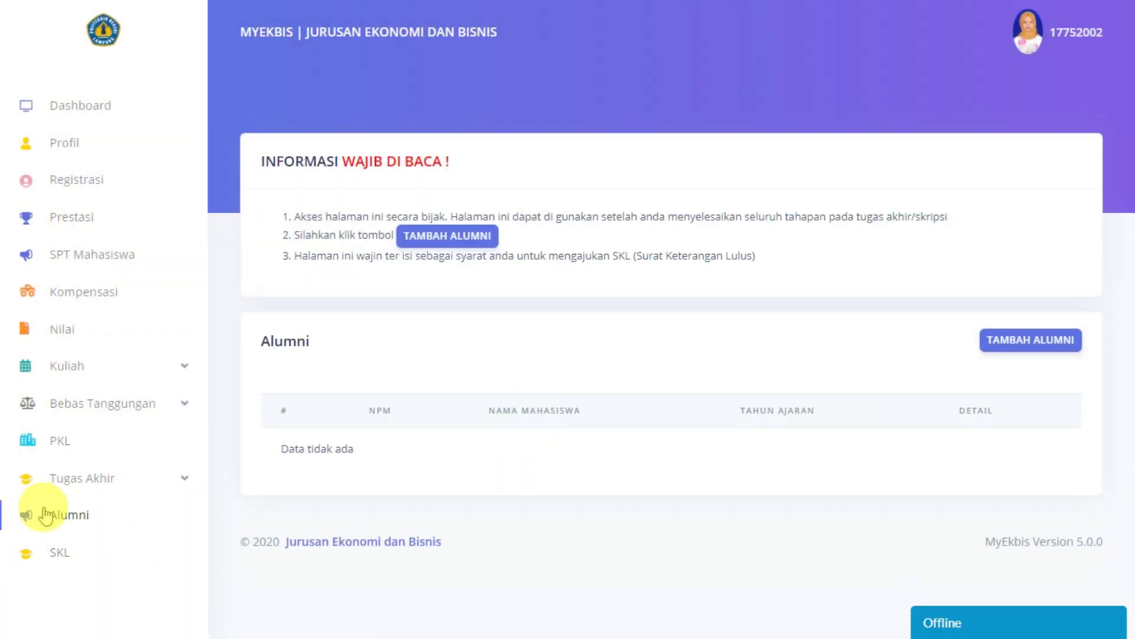
{"action": "left_click", "coordinate": [1030, 343]}
Step: Set religion to Islam, leave the PKL place unchanged, and fill in the parent name and motto
{"action": "scroll", "coordinate": [538, 305], "scroll_direction": "down", "scroll_amount": 2}
{"action": "scroll", "coordinate": [414, 284], "scroll_direction": "up", "scroll_amount": 2}
{"action": "scroll", "coordinate": [349, 289], "scroll_direction": "down", "scroll_amount": 7}
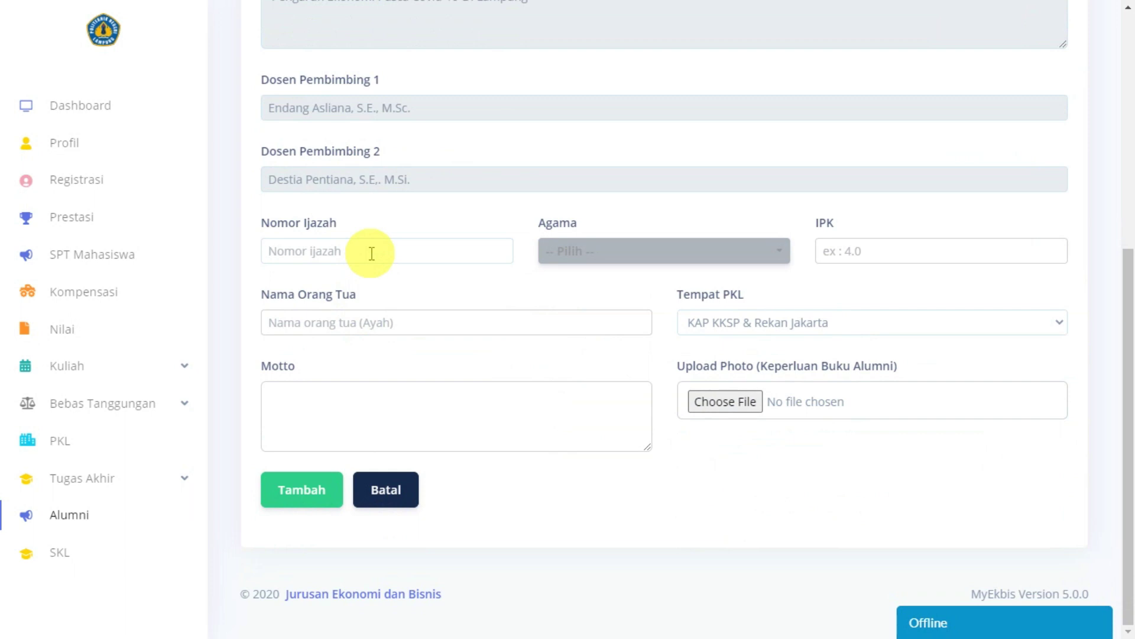
{"action": "left_click", "coordinate": [570, 253]}
{"action": "left_click", "coordinate": [604, 363]}
{"action": "left_click", "coordinate": [852, 252]}
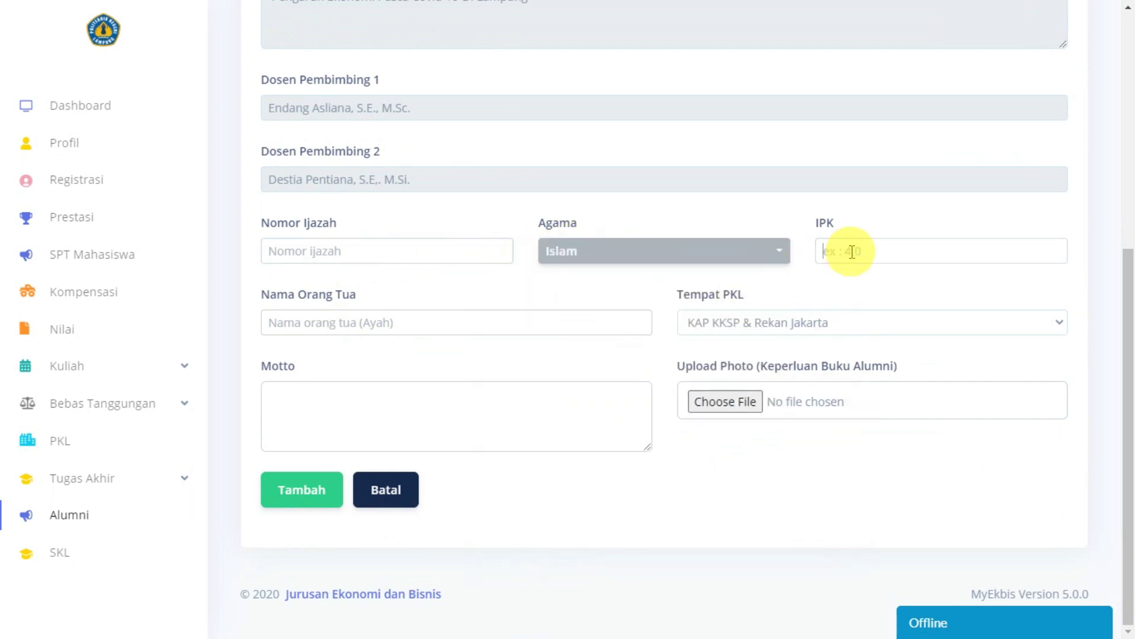
{"action": "left_click", "coordinate": [408, 255]}
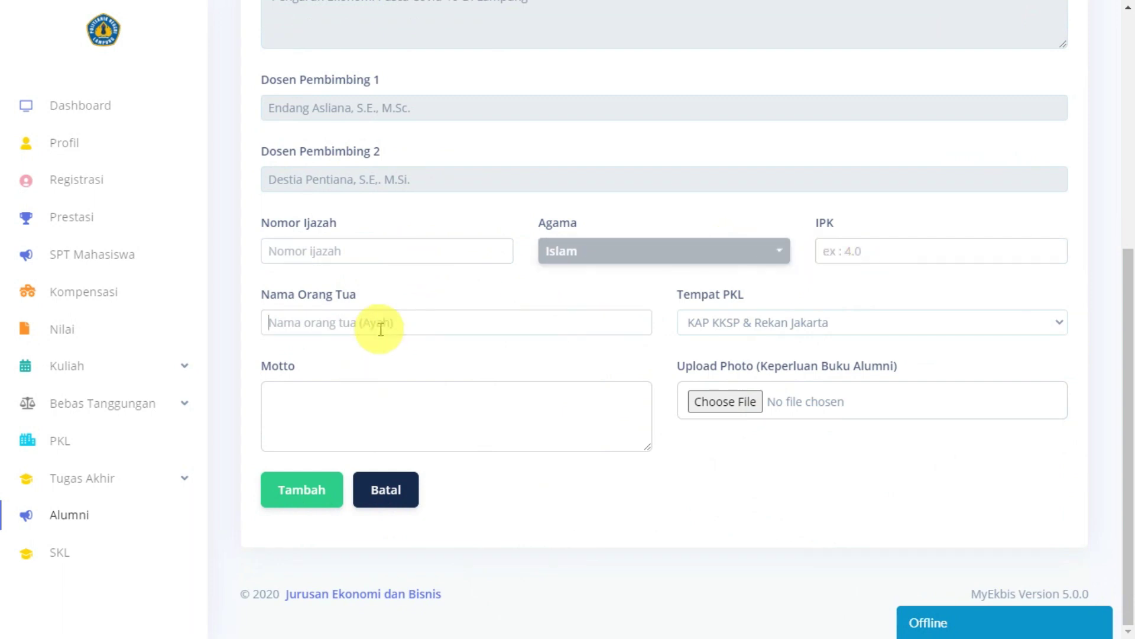
{"action": "left_click", "coordinate": [709, 322]}
{"action": "left_click", "coordinate": [717, 327]}
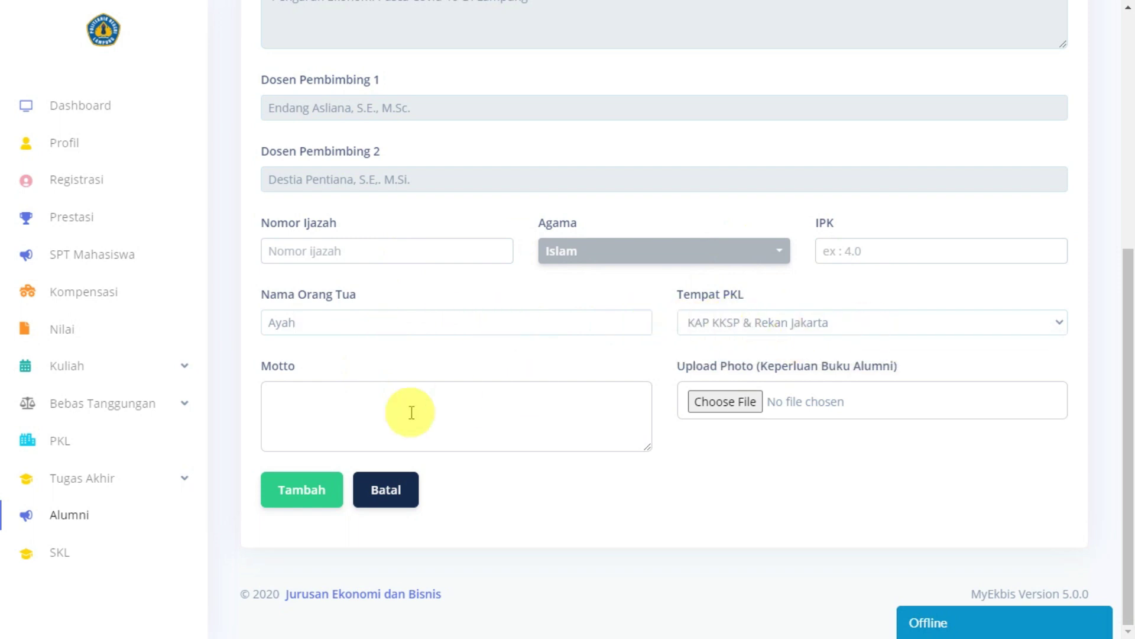
{"action": "left_click", "coordinate": [383, 414]}
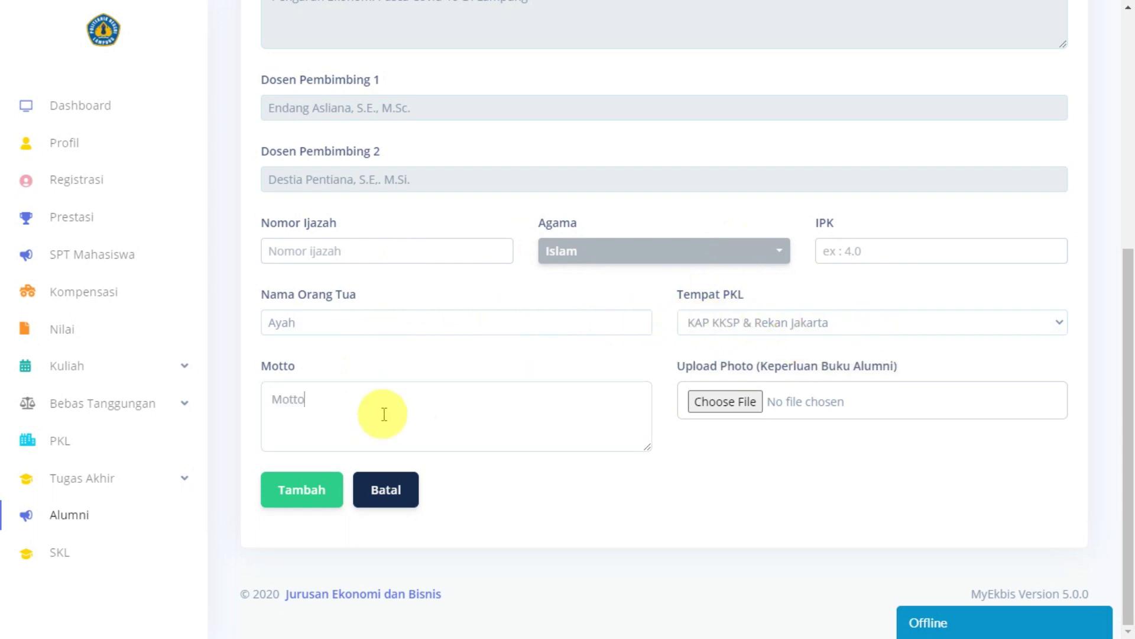
Step: Attach siger-6.png as the alumni photo and submit the alumni form
{"action": "left_click", "coordinate": [726, 402]}
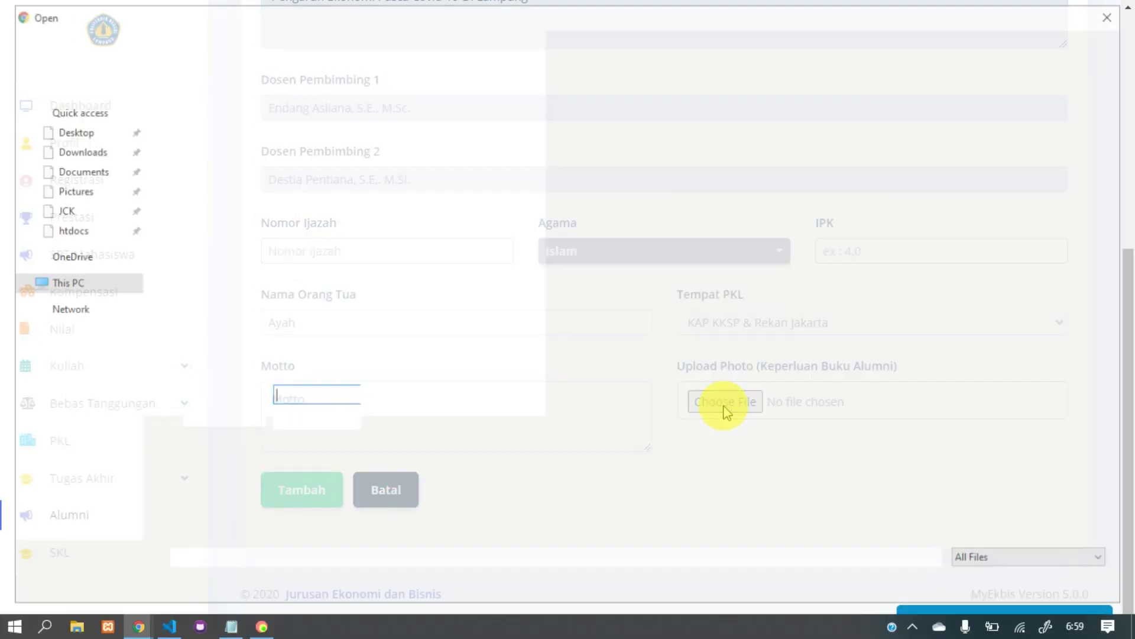
{"action": "left_click", "coordinate": [189, 173]}
{"action": "key", "text": "Return"}
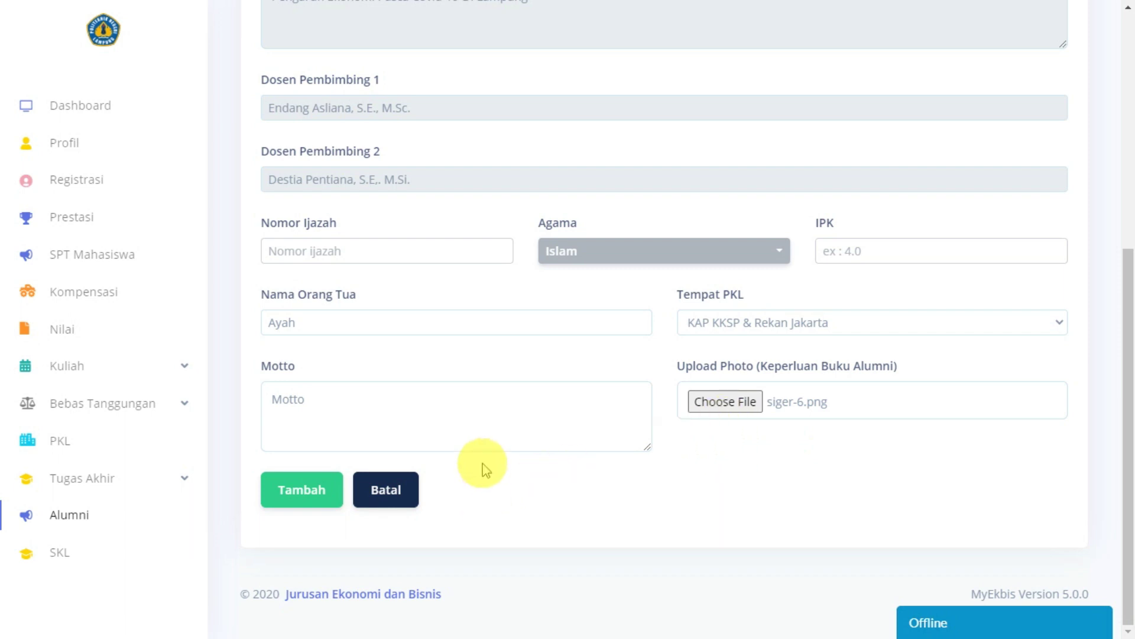
{"action": "scroll", "coordinate": [508, 381], "scroll_direction": "up", "scroll_amount": 1}
{"action": "scroll", "coordinate": [508, 378], "scroll_direction": "down", "scroll_amount": 1}
{"action": "scroll", "coordinate": [507, 374], "scroll_direction": "up", "scroll_amount": 1}
{"action": "scroll", "coordinate": [507, 373], "scroll_direction": "down", "scroll_amount": 1}
{"action": "left_click", "coordinate": [325, 553]}
Step: Review the new alumni entry's details, close them, and return to the SKL page
{"action": "left_click", "coordinate": [967, 483]}
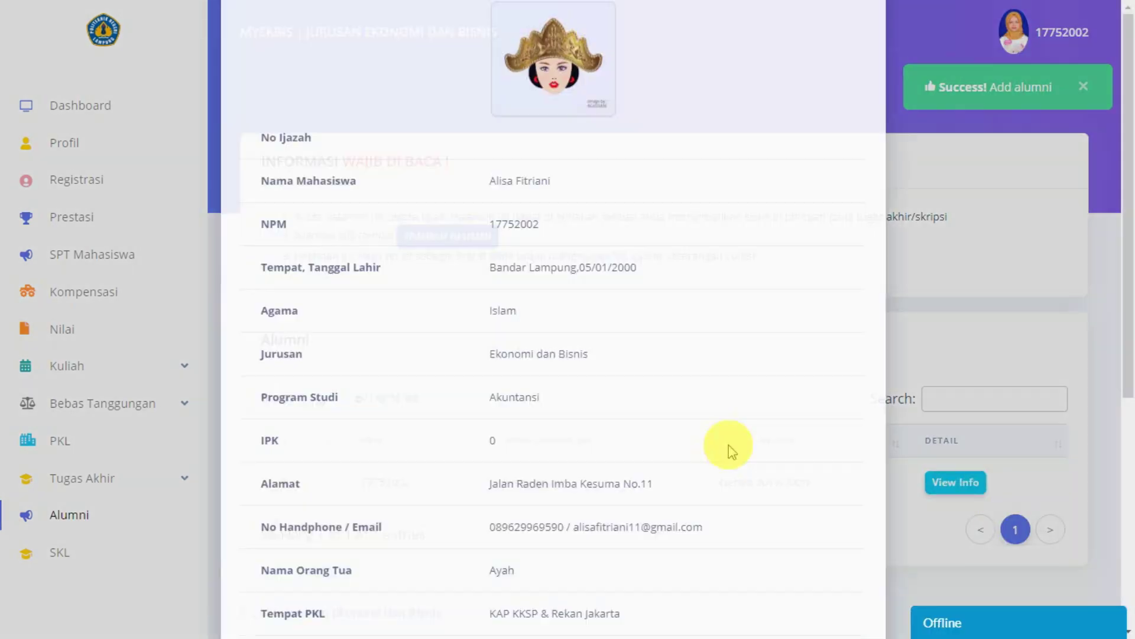
{"action": "scroll", "coordinate": [727, 449], "scroll_direction": "down", "scroll_amount": 4}
{"action": "scroll", "coordinate": [704, 437], "scroll_direction": "up", "scroll_amount": 5}
{"action": "scroll", "coordinate": [745, 521], "scroll_direction": "down", "scroll_amount": 5}
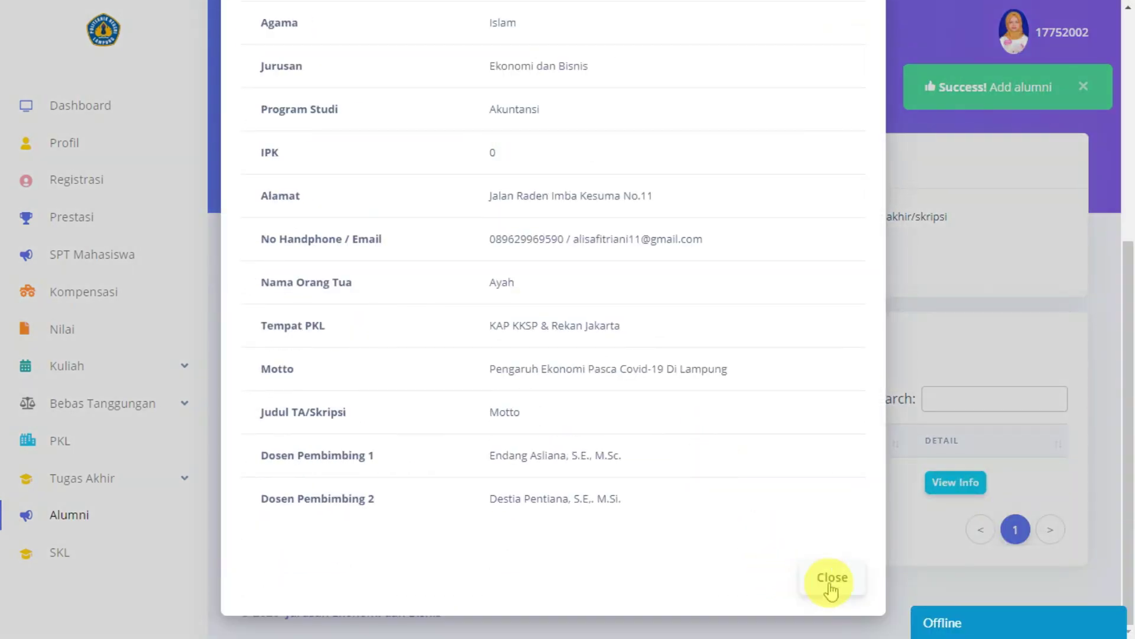
{"action": "left_click", "coordinate": [832, 579]}
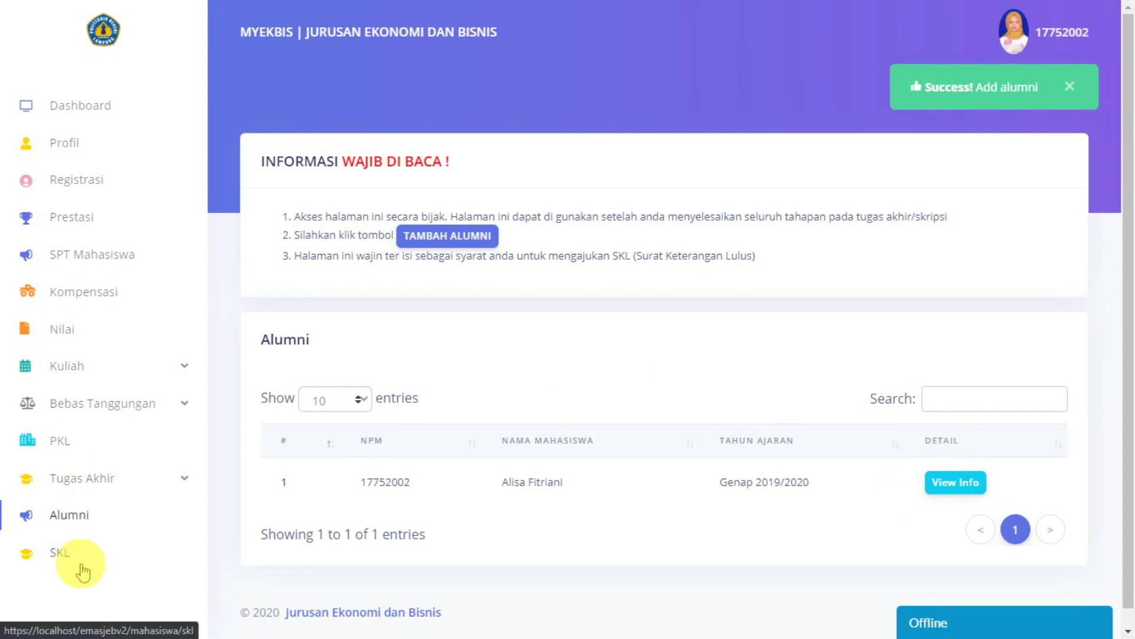
{"action": "left_click", "coordinate": [64, 555]}
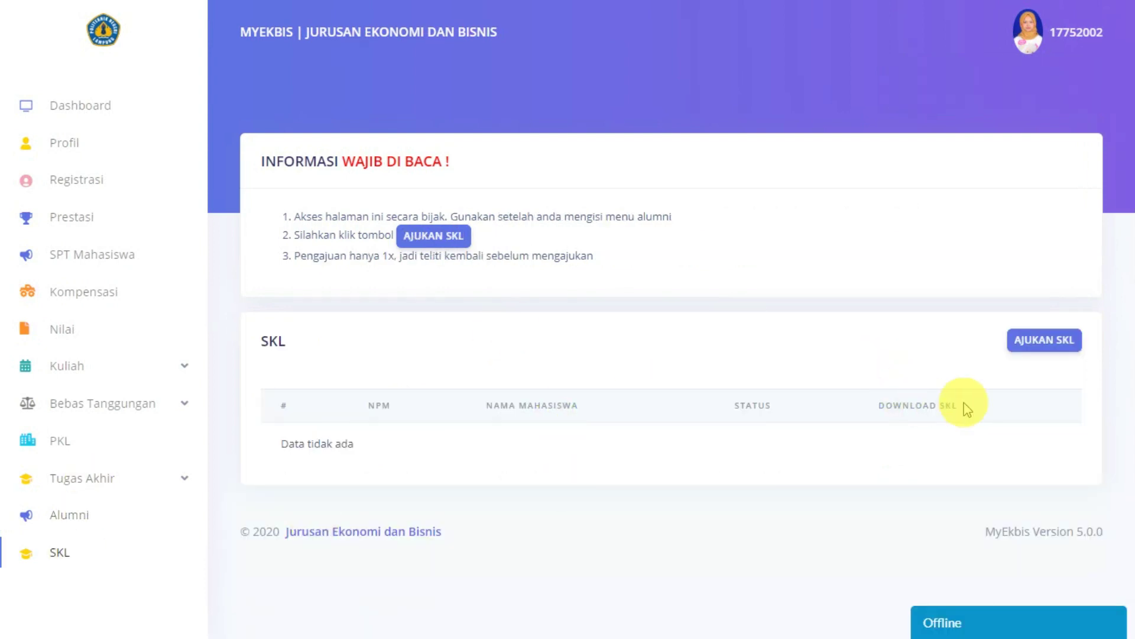
Step: Submit an SKL request for Melamar Pekerjaan/ Lanjut Studi after checking NPM, Perihal and Ketua Jurusan
{"action": "left_click", "coordinate": [1044, 340]}
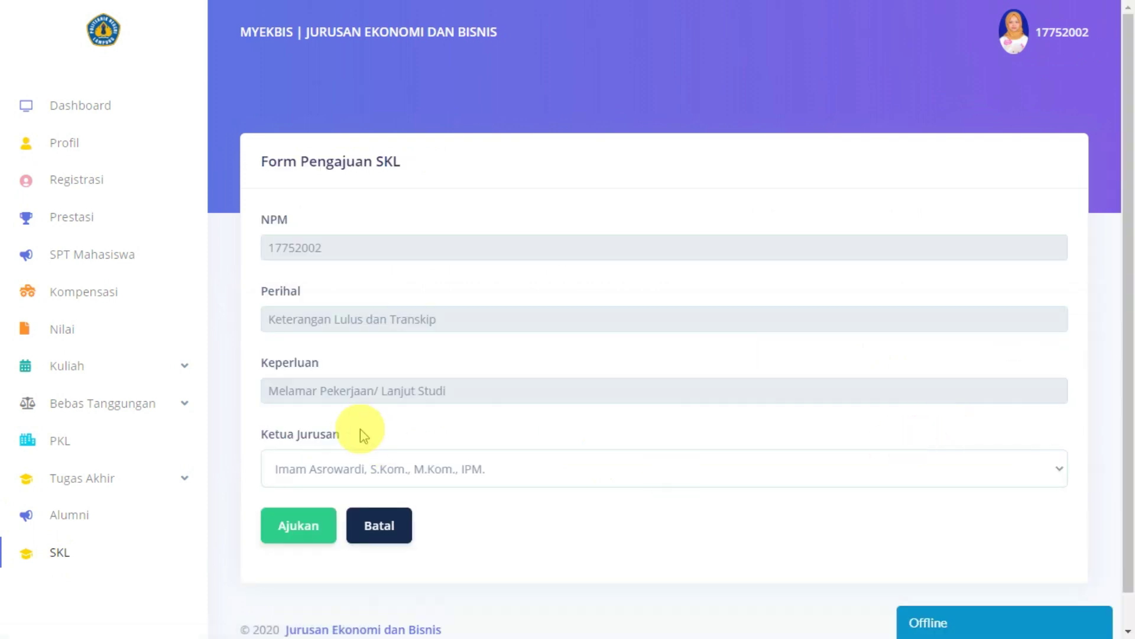
{"action": "left_click_drag", "start_coordinate": [329, 249], "coordinate": [273, 243]}
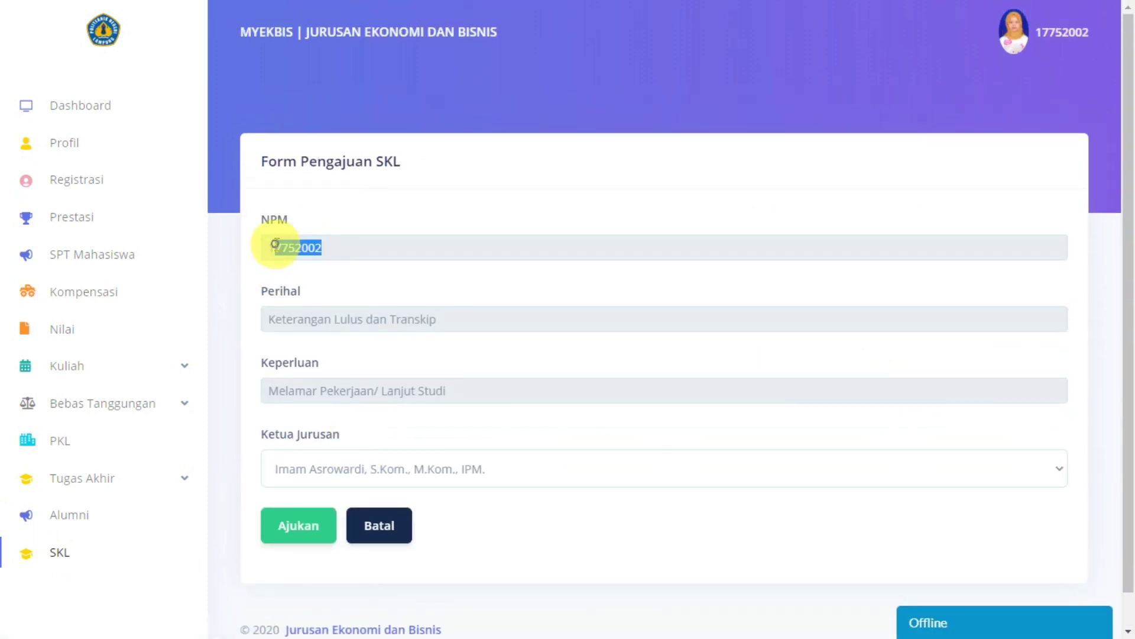
{"action": "left_click", "coordinate": [344, 324]}
{"action": "left_click_drag", "start_coordinate": [471, 319], "coordinate": [269, 324]}
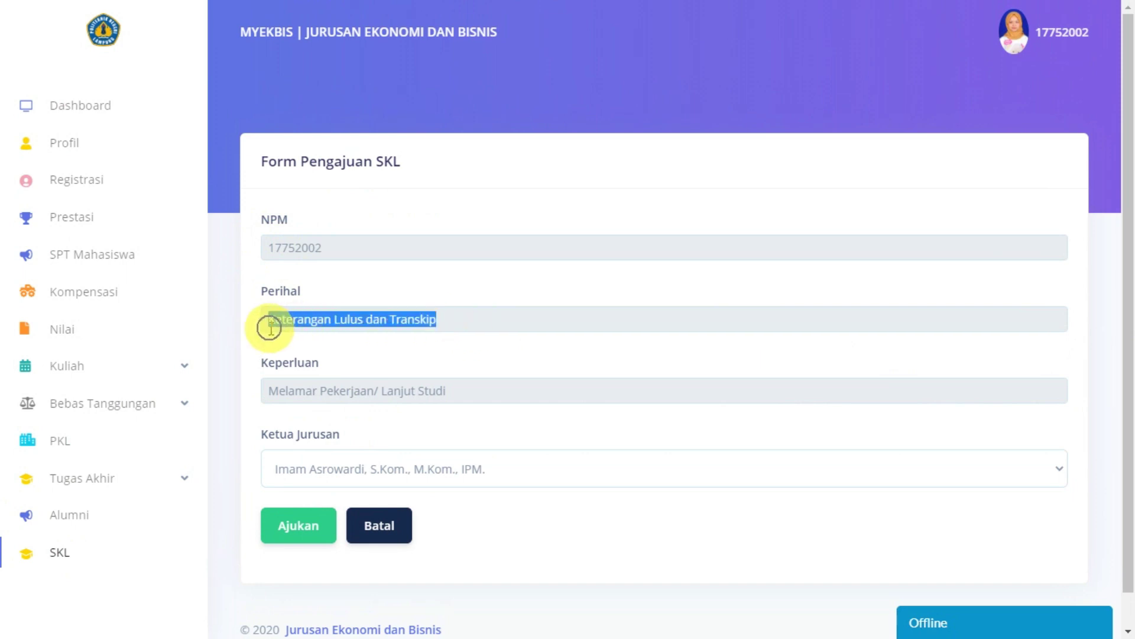
{"action": "left_click_drag", "start_coordinate": [473, 398], "coordinate": [242, 399]}
{"action": "left_click", "coordinate": [381, 463]}
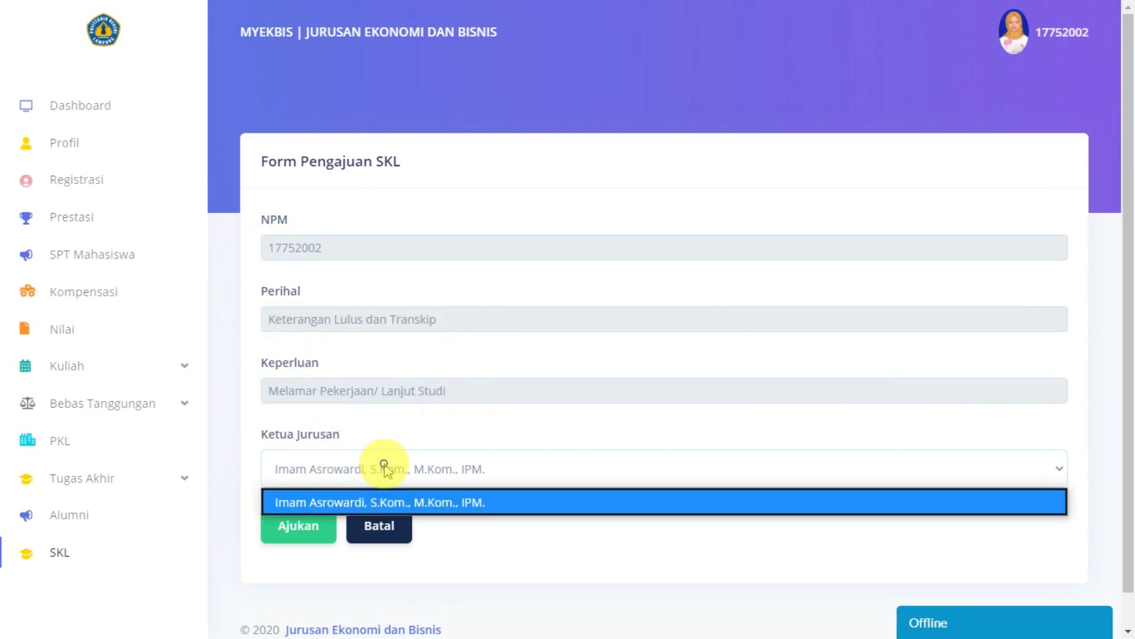
{"action": "left_click", "coordinate": [381, 464]}
{"action": "left_click", "coordinate": [298, 527]}
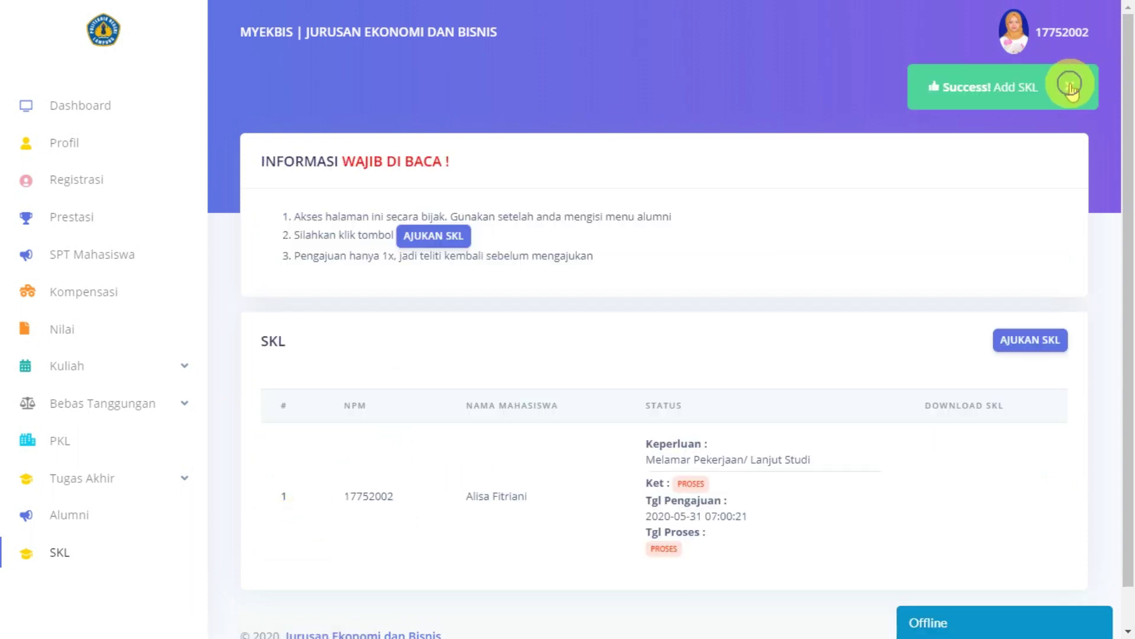
{"action": "scroll", "coordinate": [747, 406], "scroll_direction": "down", "scroll_amount": 1}
{"action": "scroll", "coordinate": [750, 411], "scroll_direction": "up", "scroll_amount": 1}
{"action": "scroll", "coordinate": [752, 414], "scroll_direction": "down", "scroll_amount": 1}
{"action": "scroll", "coordinate": [753, 413], "scroll_direction": "up", "scroll_amount": 1}
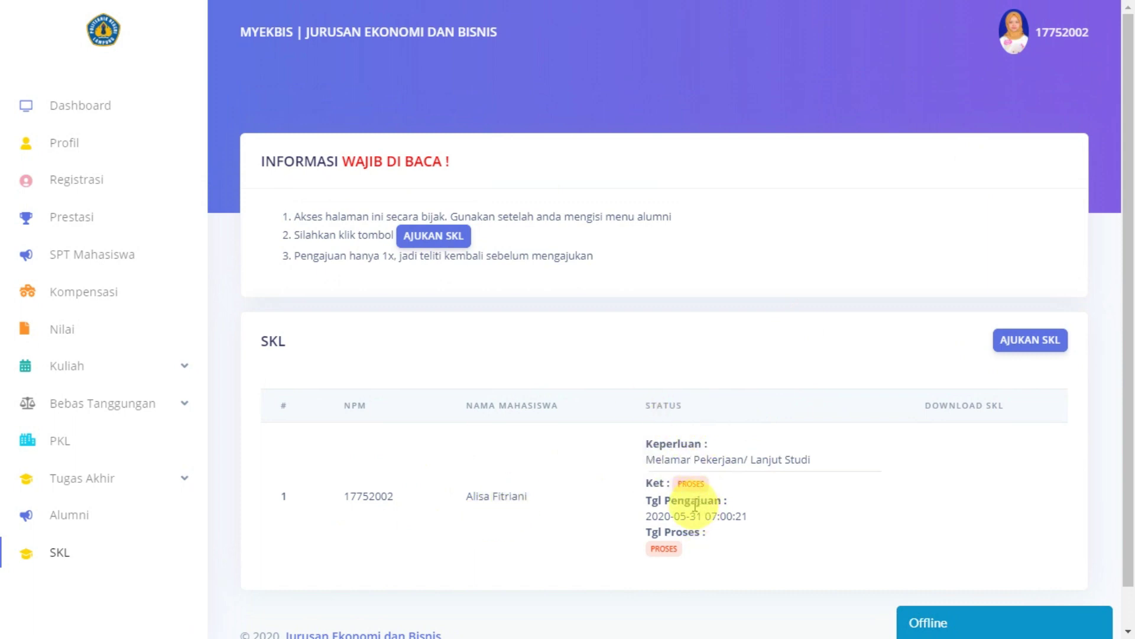
{"action": "left_click", "coordinate": [723, 482]}
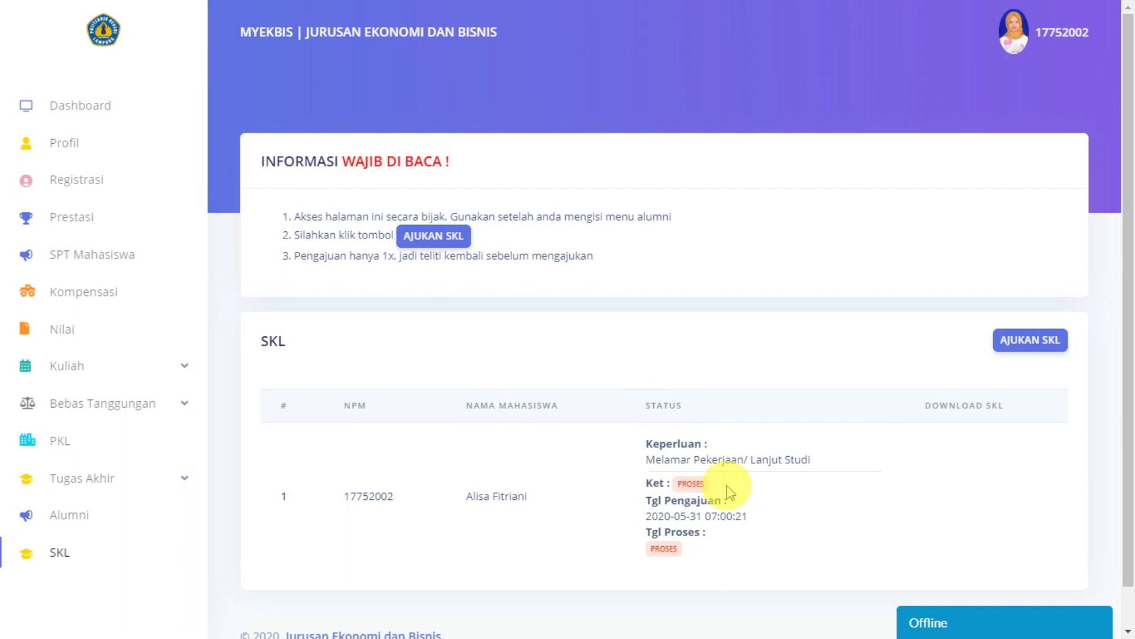
{"action": "double_click", "coordinate": [679, 482]}
{"action": "left_click", "coordinate": [710, 481]}
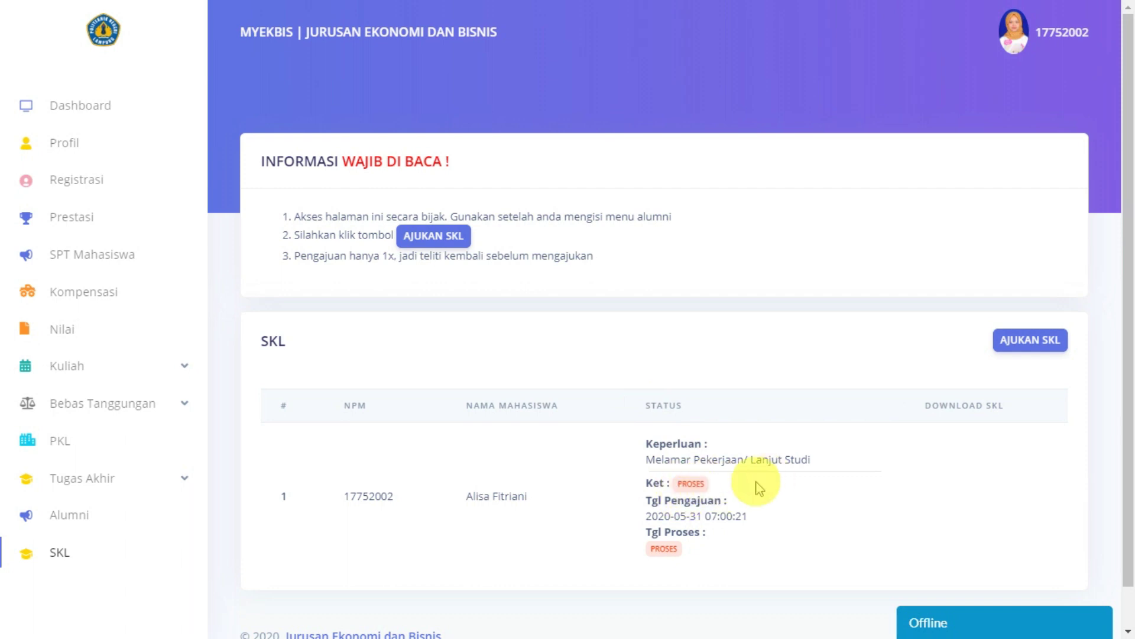
{"action": "left_click_drag", "start_coordinate": [688, 483], "coordinate": [755, 499]}
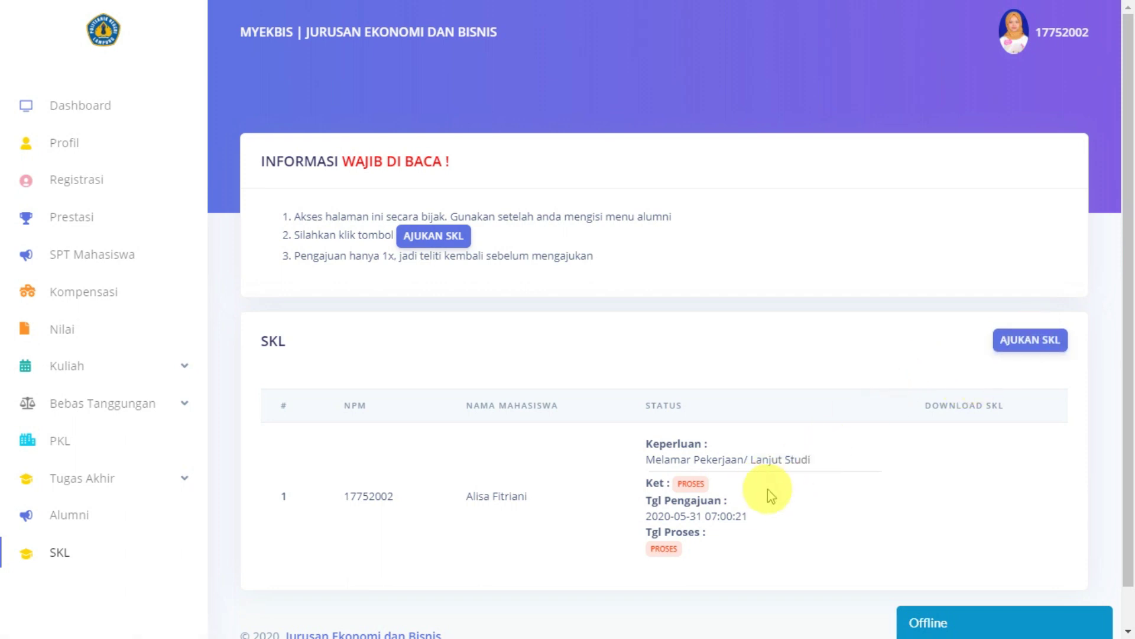
{"action": "scroll", "coordinate": [733, 538], "scroll_direction": "down", "scroll_amount": 1}
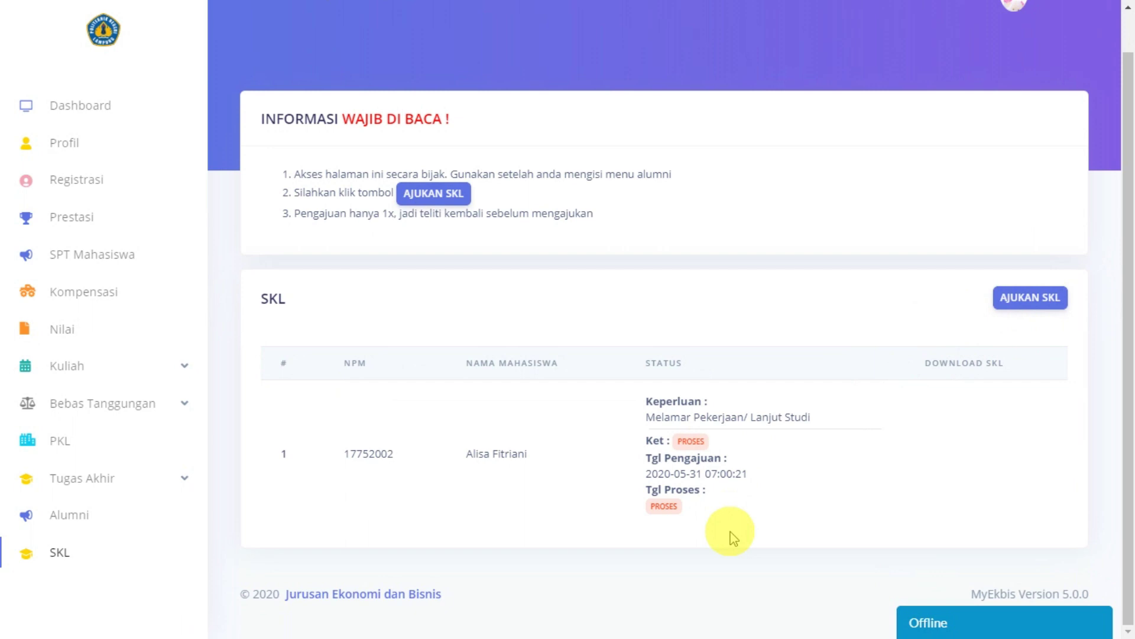
{"action": "double_click", "coordinate": [684, 441]}
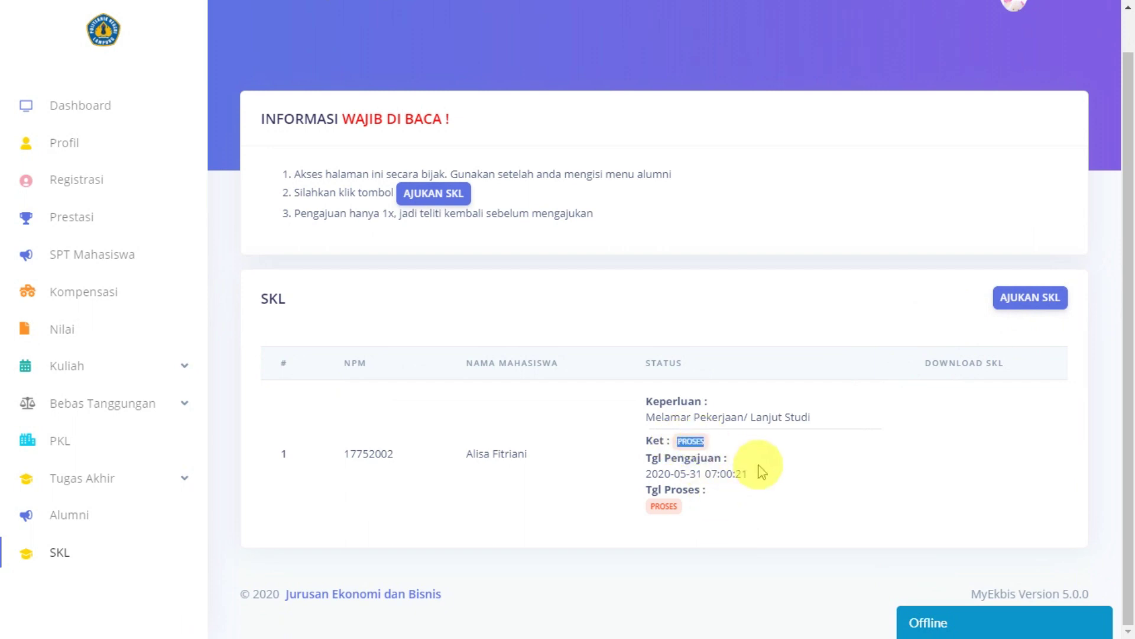
{"action": "scroll", "coordinate": [740, 473], "scroll_direction": "up", "scroll_amount": 1}
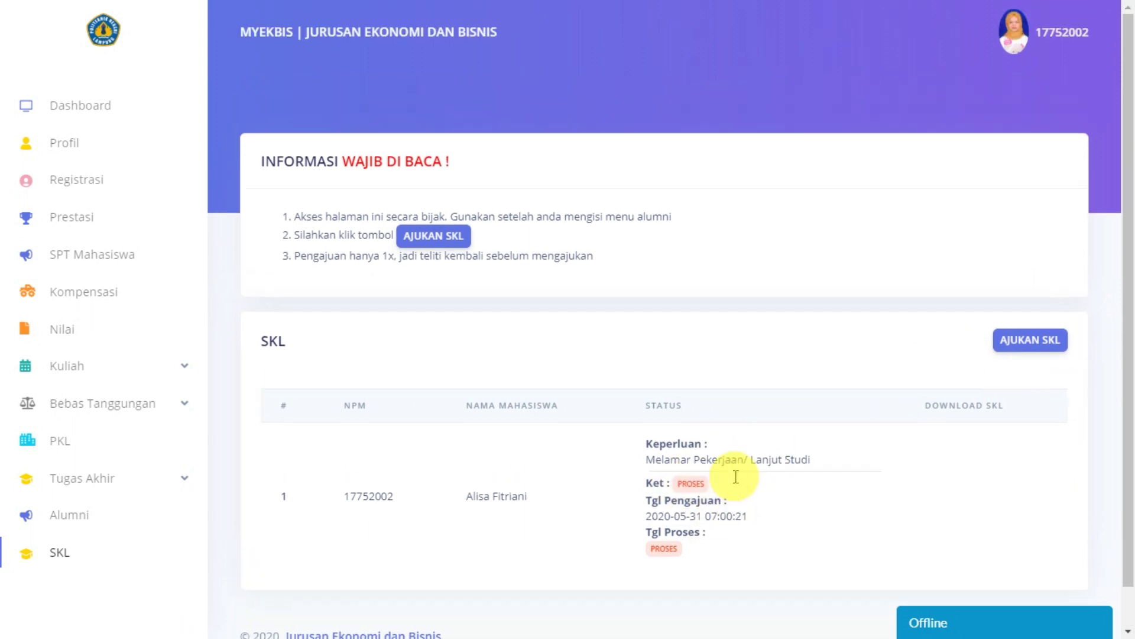
{"action": "scroll", "coordinate": [769, 473], "scroll_direction": "down", "scroll_amount": 1}
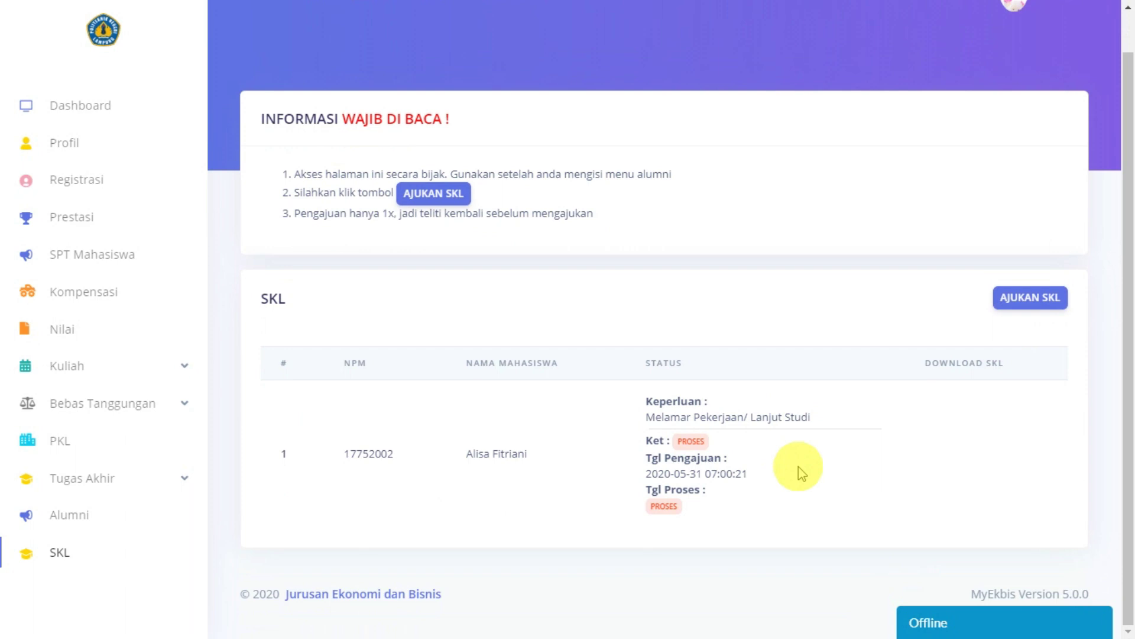
{"action": "scroll", "coordinate": [802, 473], "scroll_direction": "up", "scroll_amount": 1}
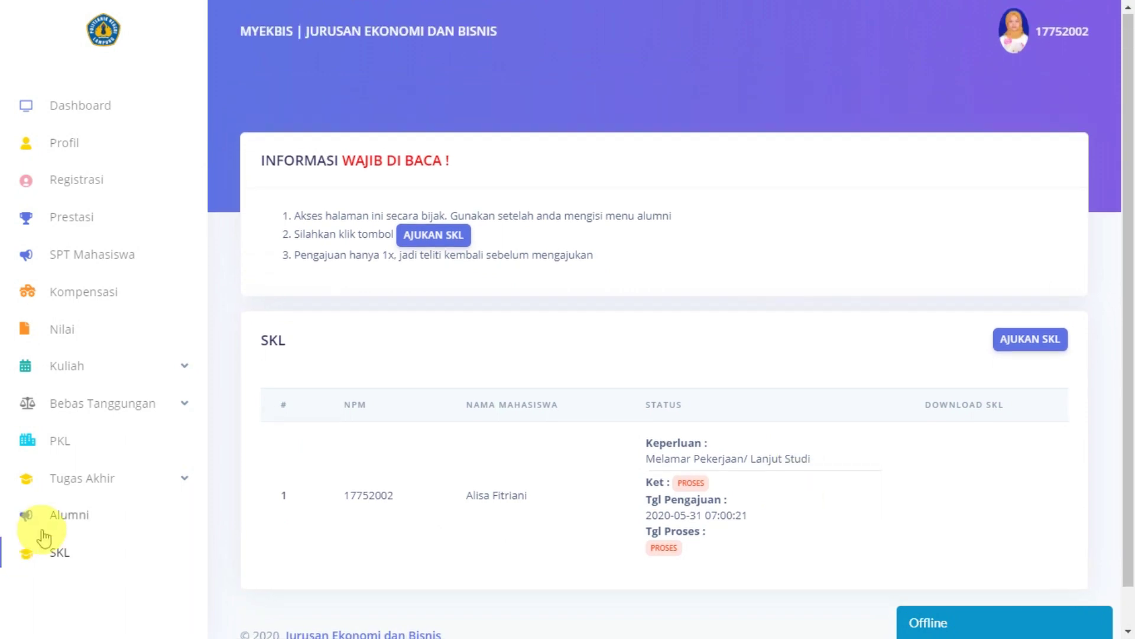
{"action": "scroll", "coordinate": [53, 535], "scroll_direction": "down", "scroll_amount": 1}
Step: Reload the SKL page, check the VERIFIKASI request's date, and download its letter PDF
{"action": "left_click", "coordinate": [59, 547]}
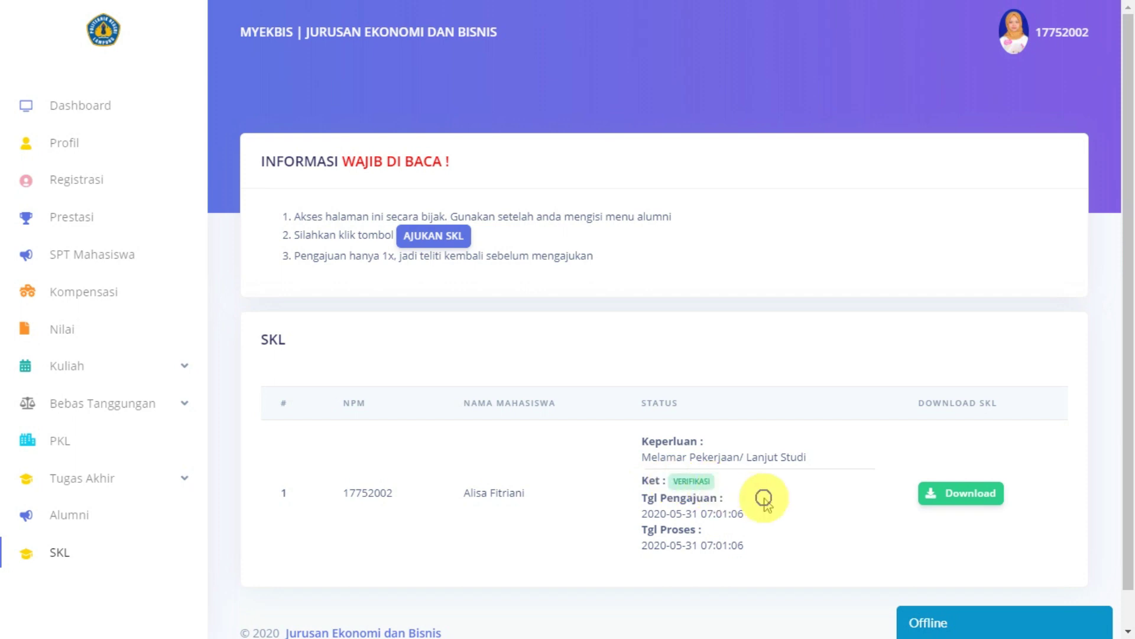
{"action": "left_click_drag", "start_coordinate": [643, 514], "coordinate": [696, 539]}
{"action": "left_click", "coordinate": [696, 541]}
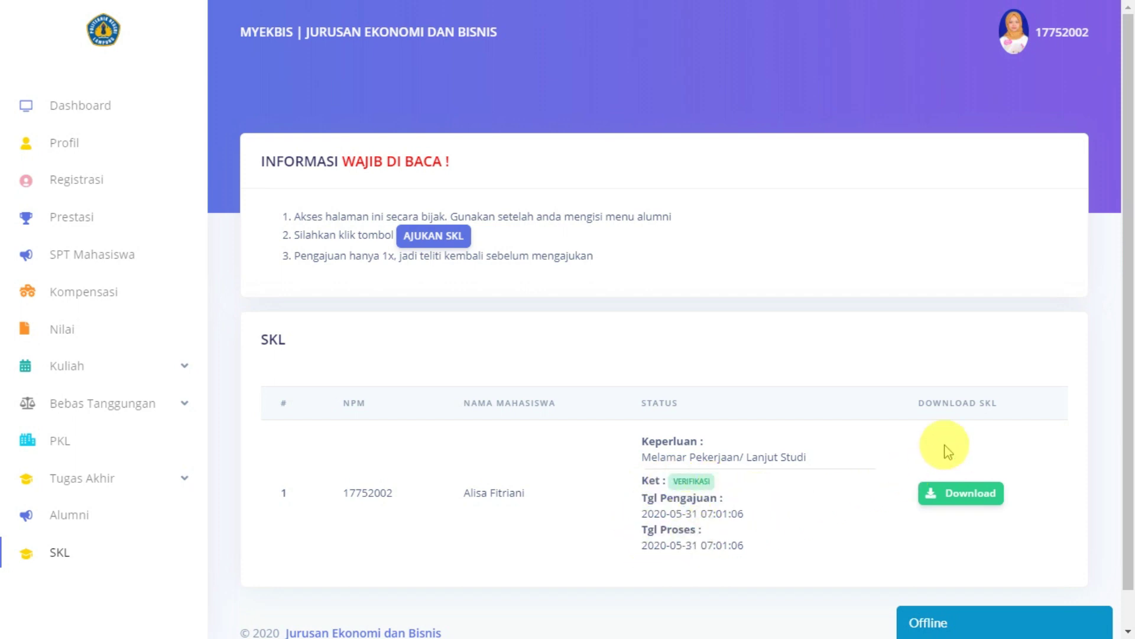
{"action": "left_click", "coordinate": [960, 501]}
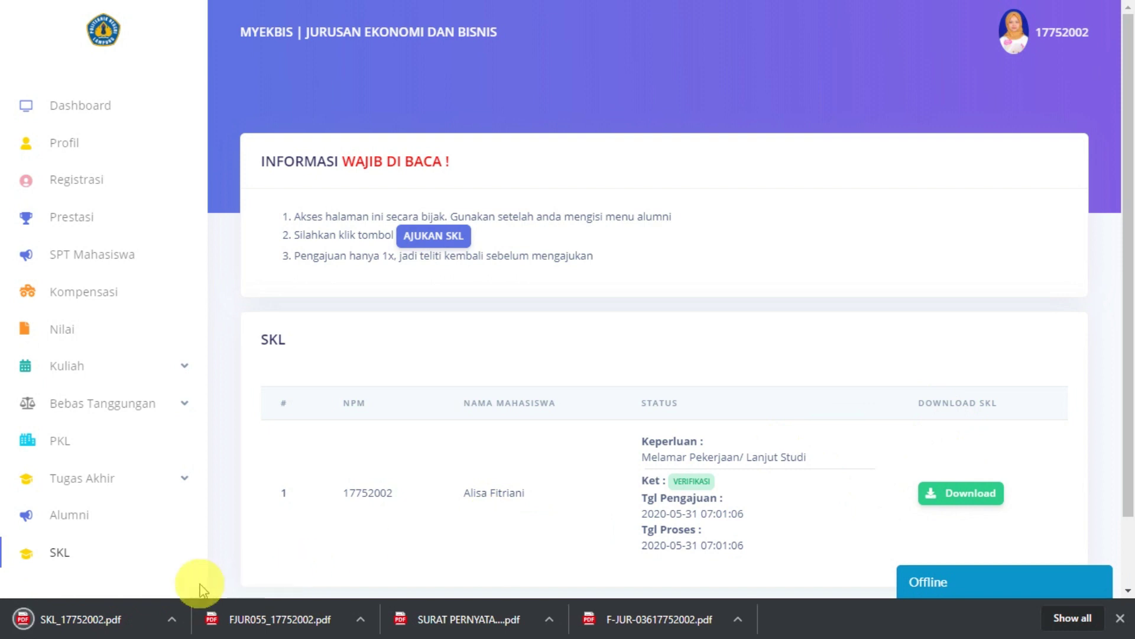
Step: Open SKL_17752002.pdf in the Chrome viewer and scroll through its two pages
{"action": "left_click", "coordinate": [121, 629]}
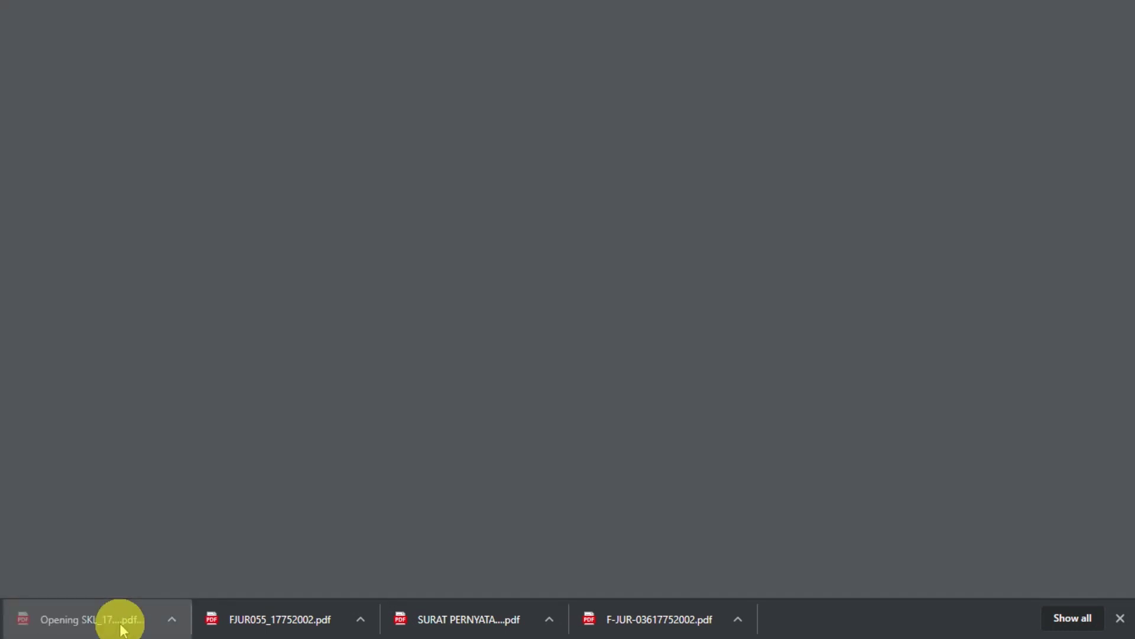
{"action": "scroll", "coordinate": [614, 441], "scroll_direction": "down", "scroll_amount": 10}
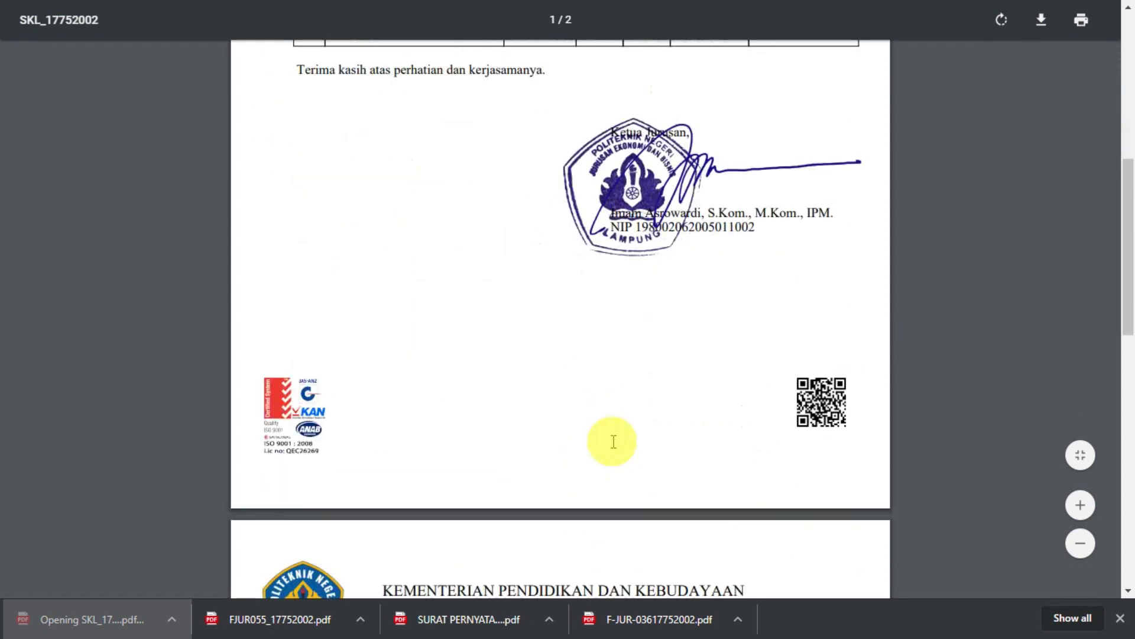
{"action": "scroll", "coordinate": [609, 451], "scroll_direction": "up", "scroll_amount": 10}
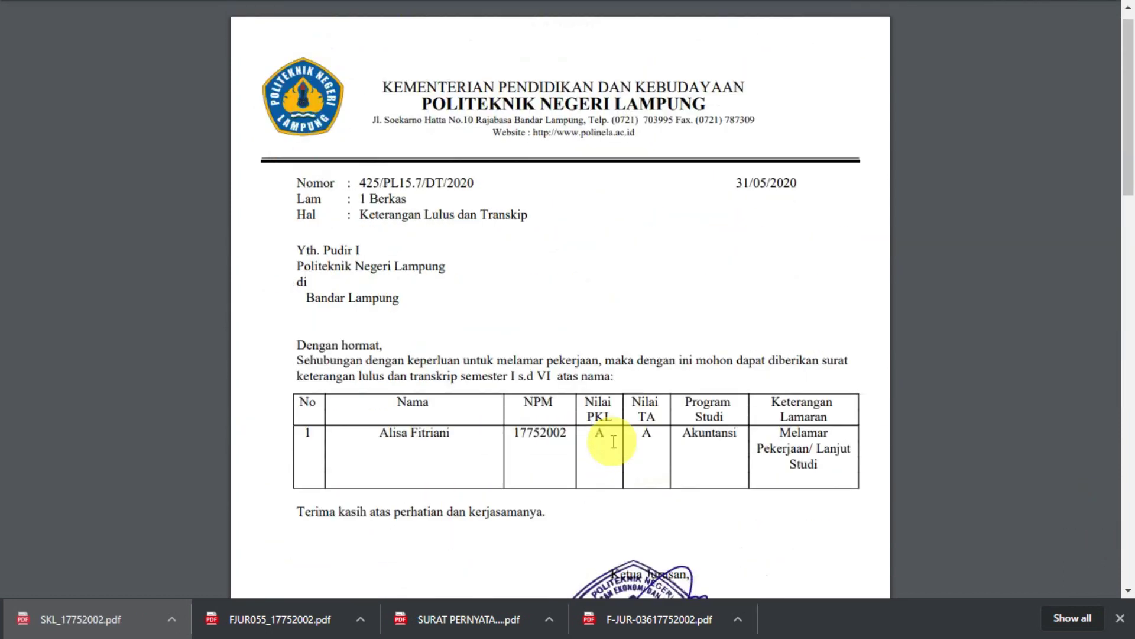
{"action": "scroll", "coordinate": [608, 443], "scroll_direction": "down", "scroll_amount": 6}
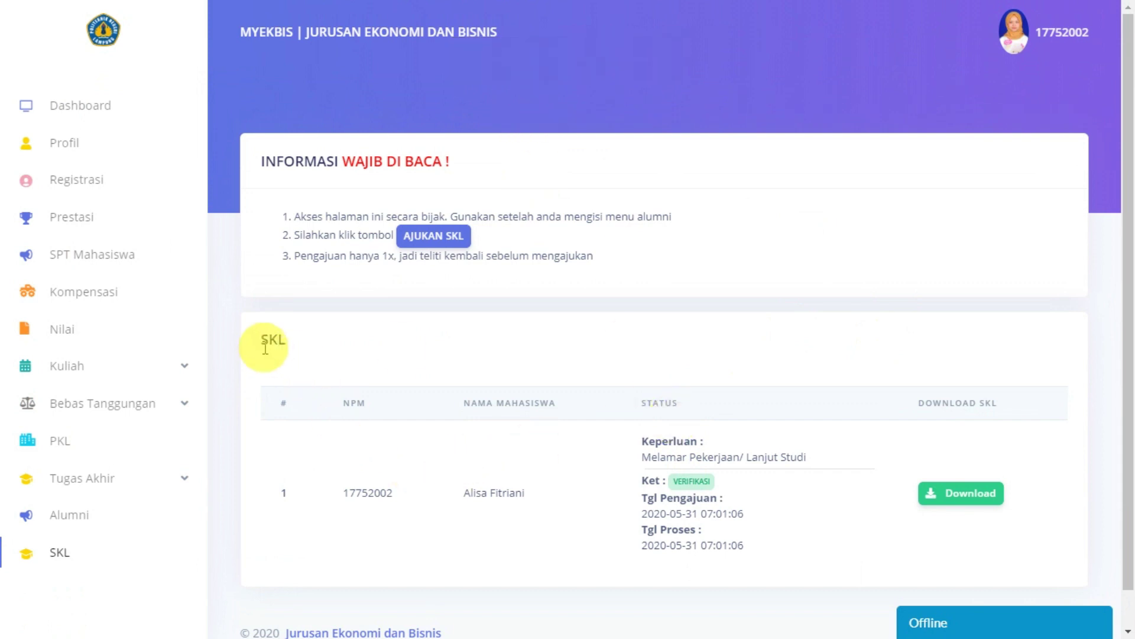
Step: Scroll over the SKL table, then expand Tugas Akhir in the sidebar to reveal its sub-pages
{"action": "scroll", "coordinate": [231, 409], "scroll_direction": "down", "scroll_amount": 1}
{"action": "scroll", "coordinate": [229, 406], "scroll_direction": "up", "scroll_amount": 1}
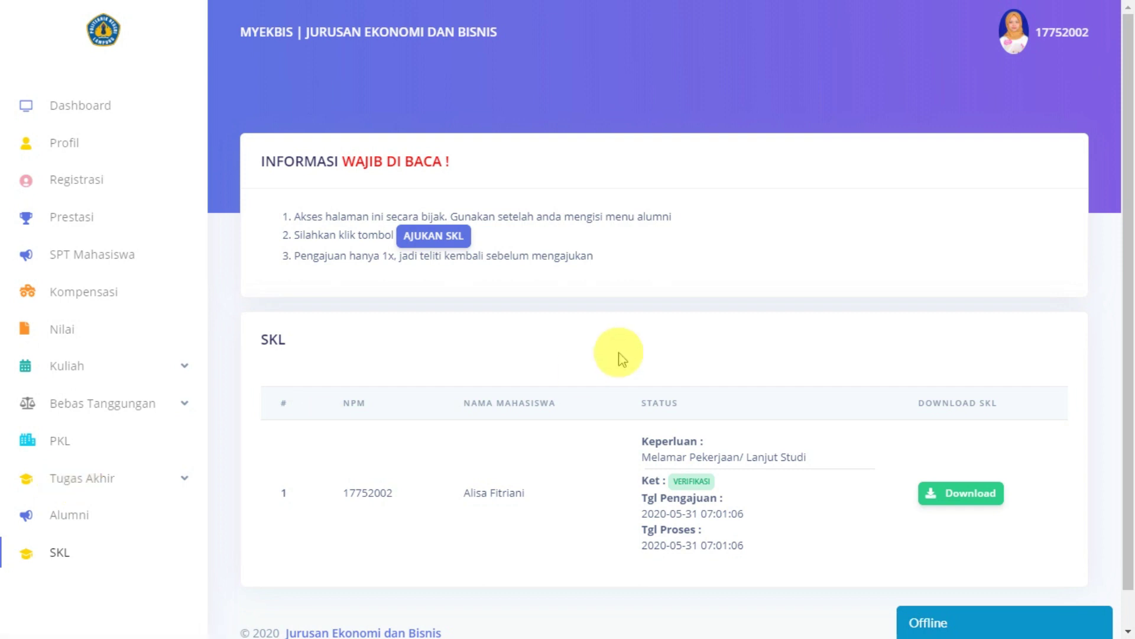
{"action": "scroll", "coordinate": [902, 406], "scroll_direction": "down", "scroll_amount": 1}
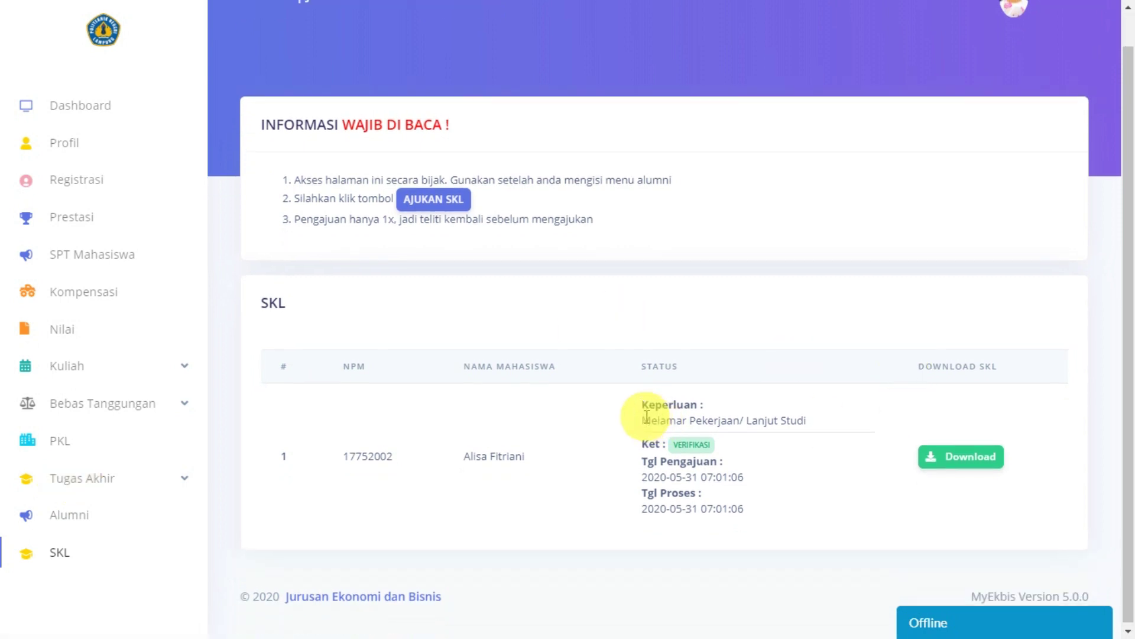
{"action": "scroll", "coordinate": [621, 418], "scroll_direction": "up", "scroll_amount": 1}
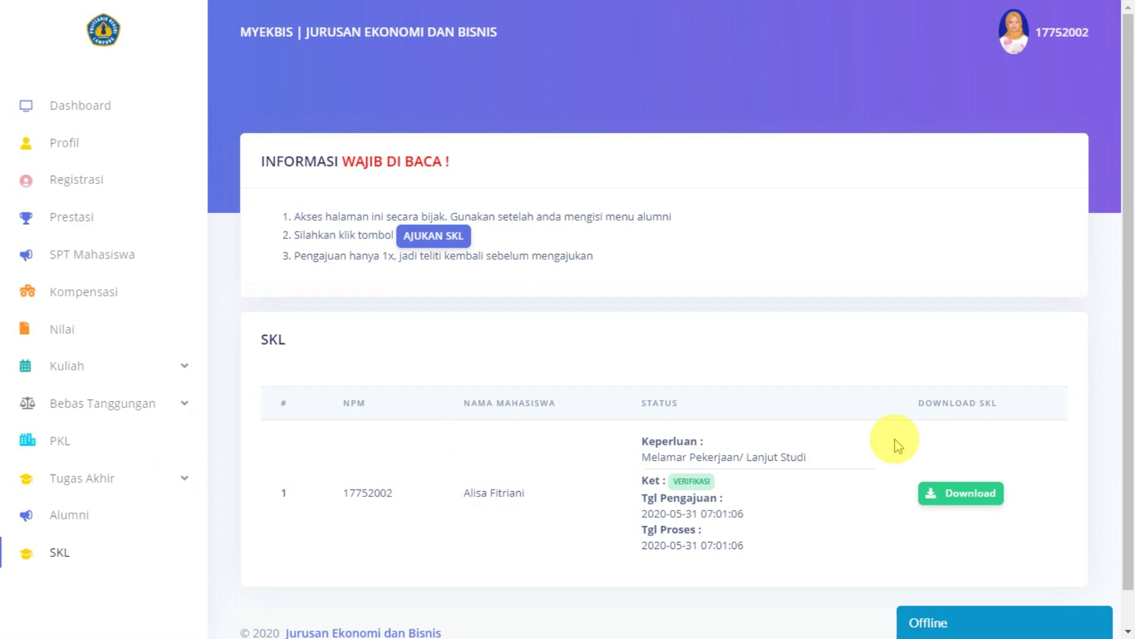
{"action": "left_click", "coordinate": [83, 476]}
{"action": "scroll", "coordinate": [91, 506], "scroll_direction": "down", "scroll_amount": 2}
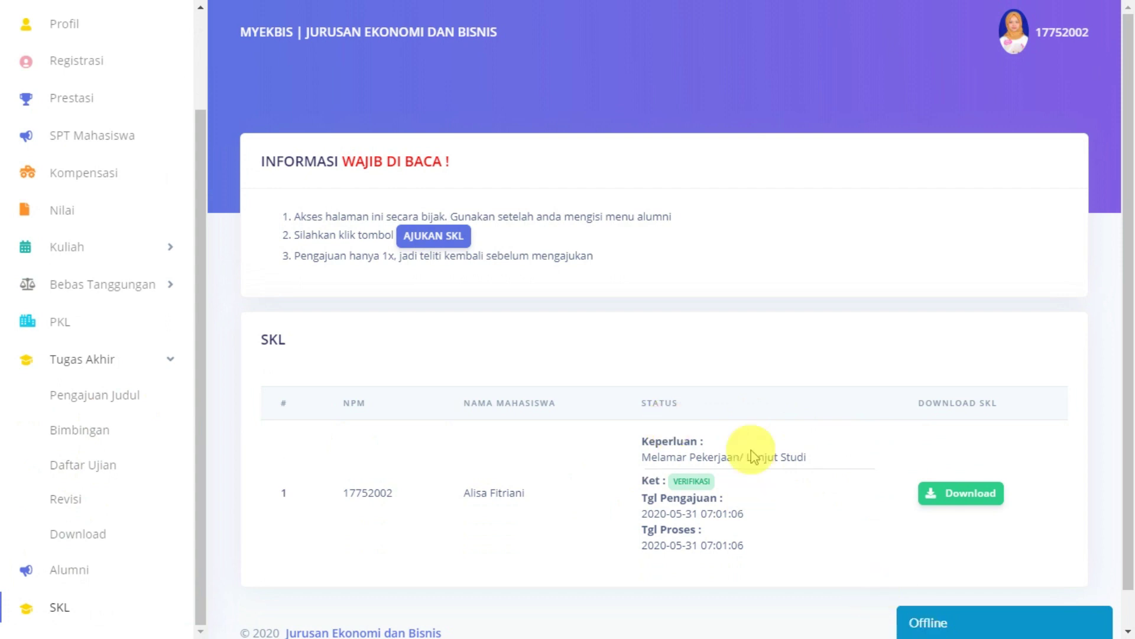
{"action": "left_click", "coordinate": [994, 625]}
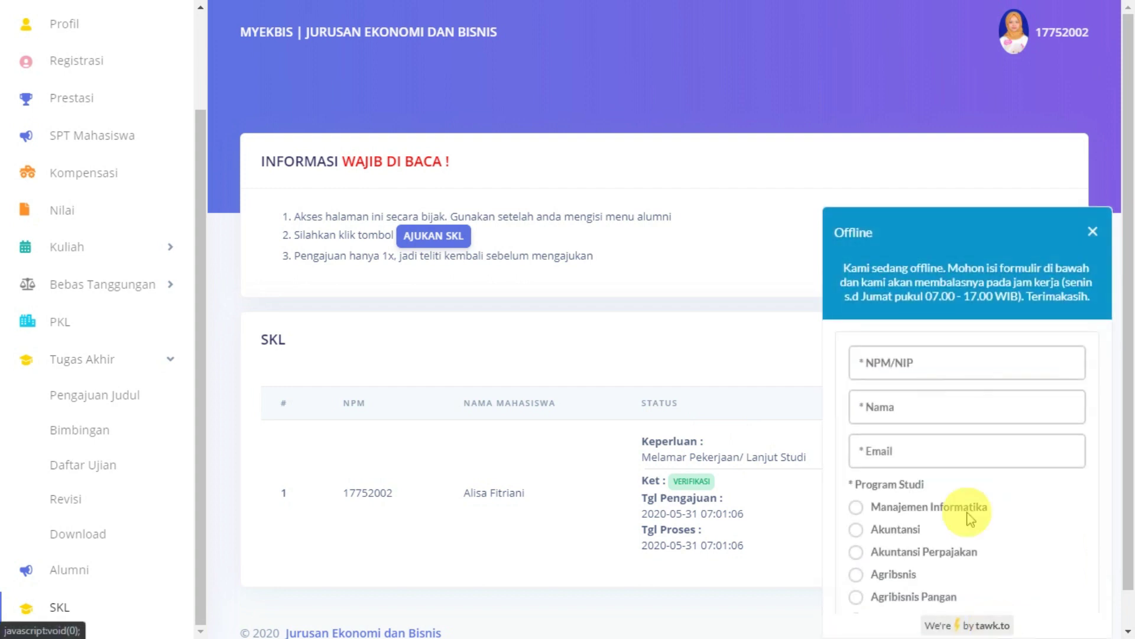
{"action": "left_click", "coordinate": [924, 363]}
{"action": "left_click", "coordinate": [905, 451]}
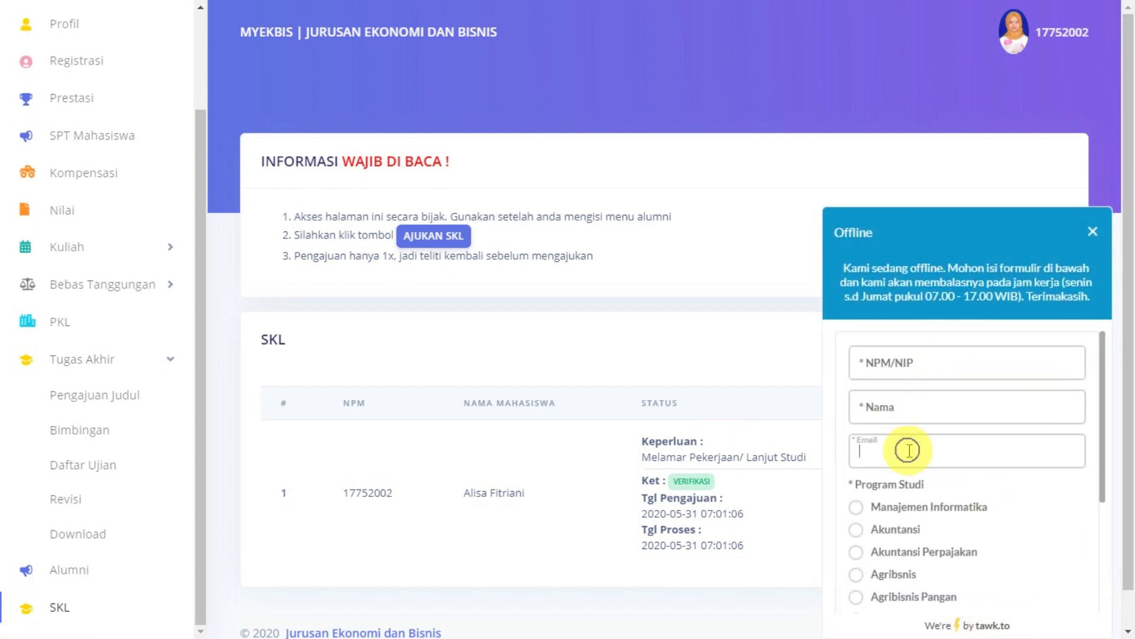
{"action": "scroll", "coordinate": [958, 491], "scroll_direction": "down", "scroll_amount": 3}
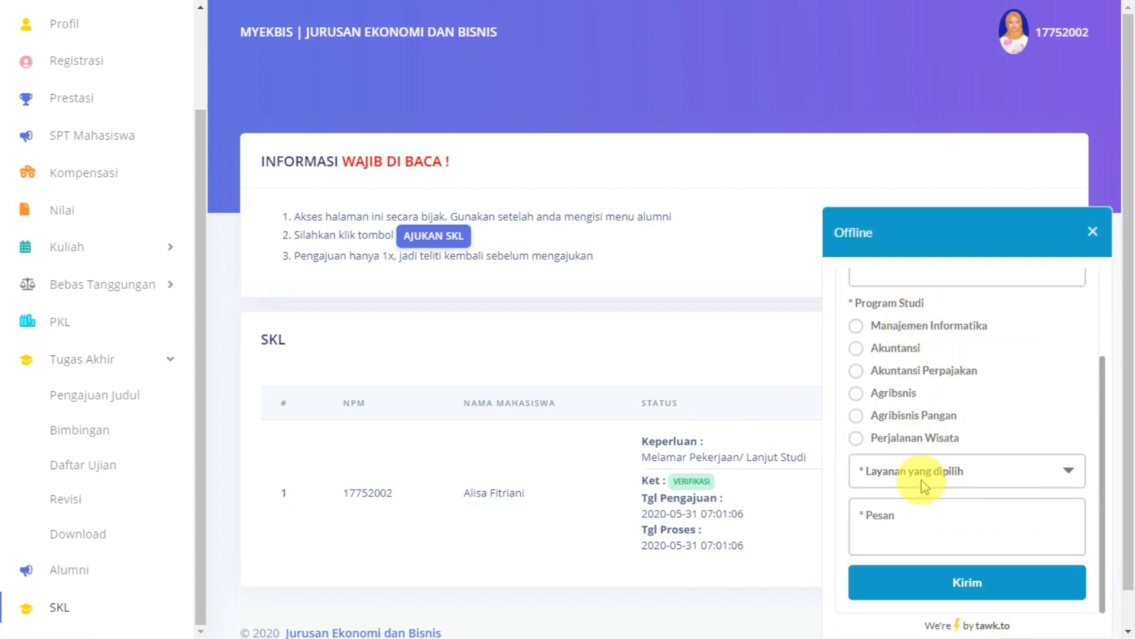
{"action": "scroll", "coordinate": [922, 479], "scroll_direction": "down", "scroll_amount": 1}
{"action": "left_click", "coordinate": [968, 480]}
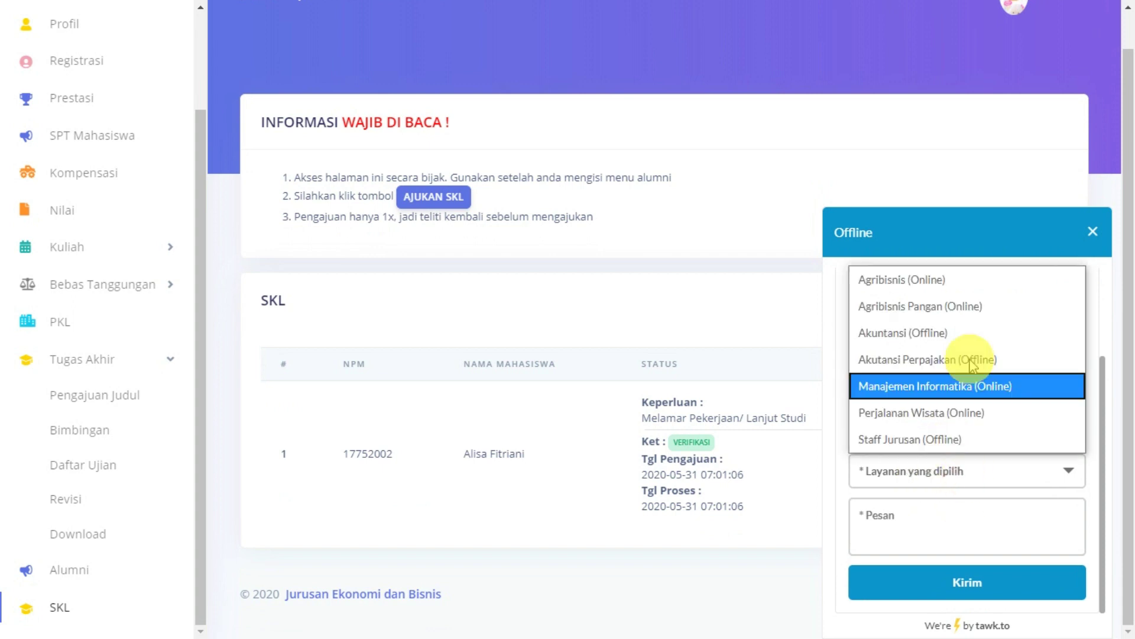
{"action": "left_click", "coordinate": [939, 532]}
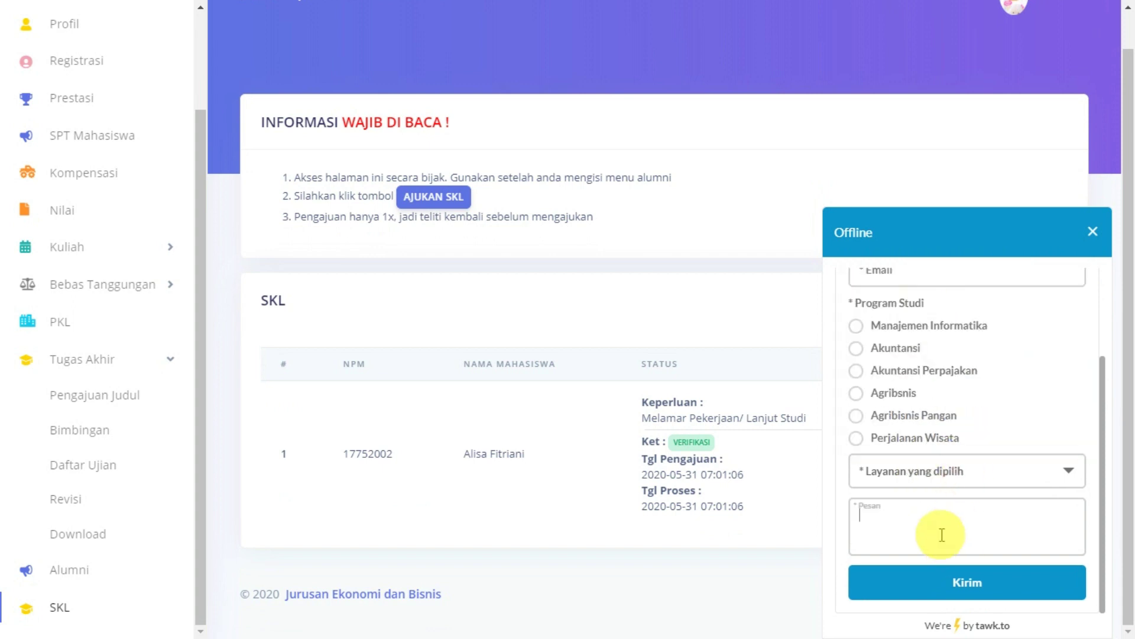
{"action": "left_click", "coordinate": [1091, 234]}
{"action": "scroll", "coordinate": [653, 406], "scroll_direction": "up", "scroll_amount": 1}
{"action": "scroll", "coordinate": [651, 405], "scroll_direction": "down", "scroll_amount": 1}
Step: Choose Logout from the top-right account menu to reach the MyEkbis login page
{"action": "scroll", "coordinate": [650, 402], "scroll_direction": "up", "scroll_amount": 1}
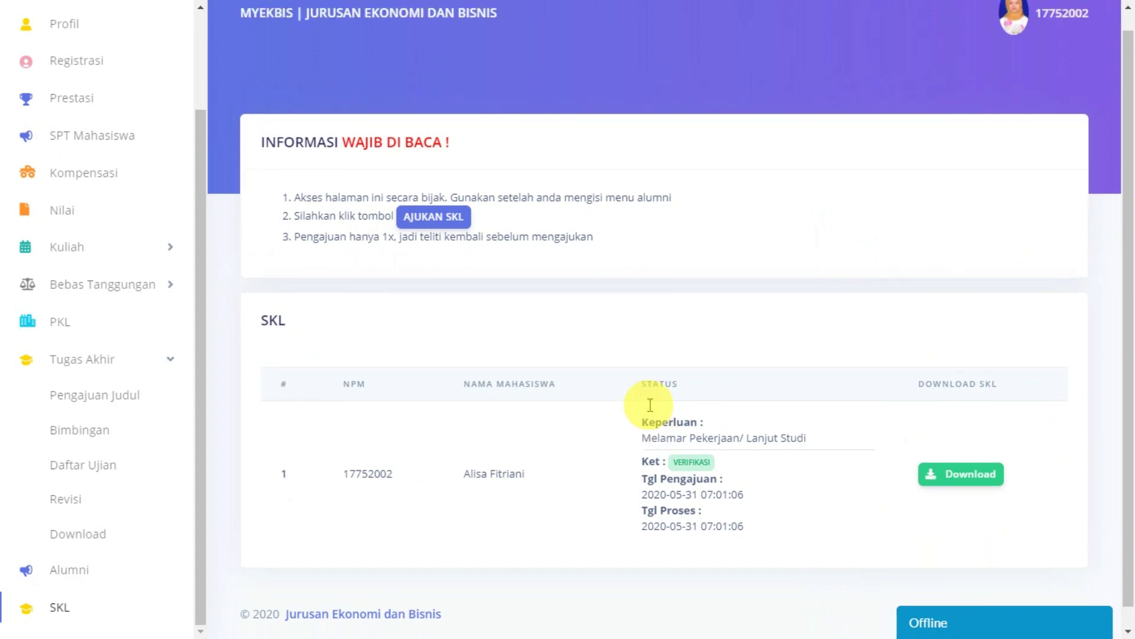
{"action": "scroll", "coordinate": [162, 342], "scroll_direction": "up", "scroll_amount": 2}
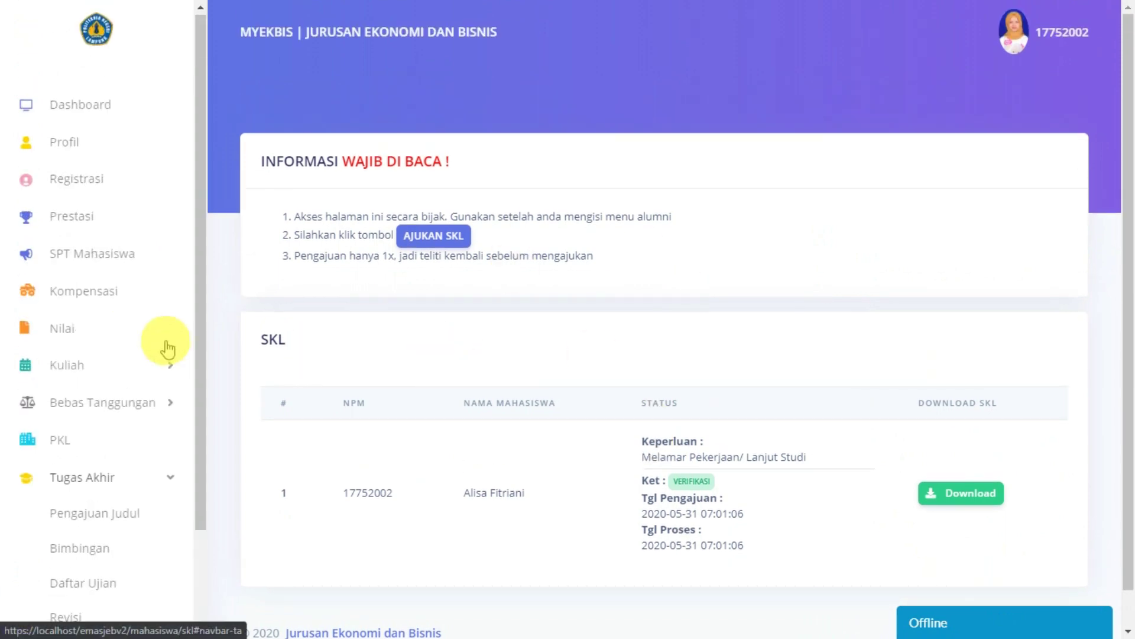
{"action": "scroll", "coordinate": [162, 342], "scroll_direction": "down", "scroll_amount": 2}
{"action": "scroll", "coordinate": [11, 421], "scroll_direction": "up", "scroll_amount": 2}
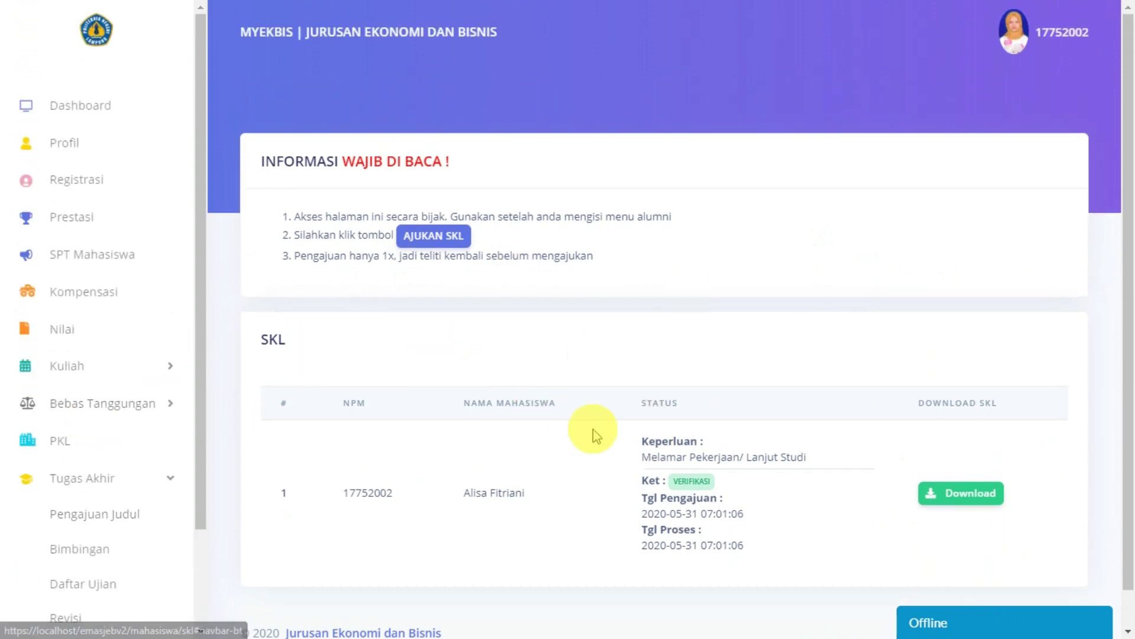
{"action": "left_click", "coordinate": [1046, 36]}
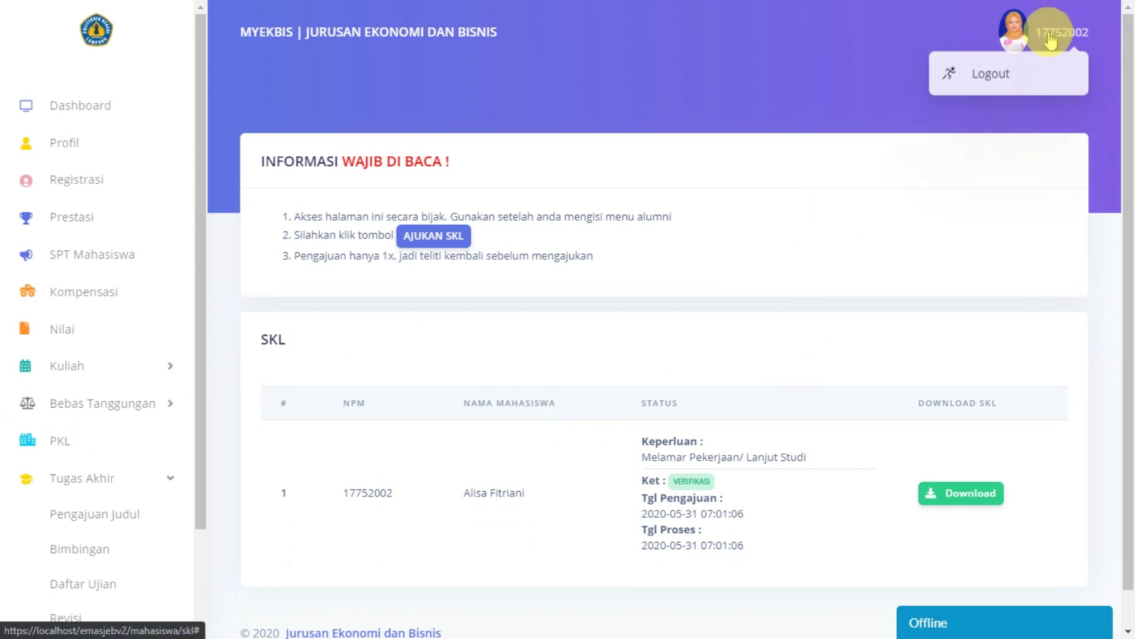
{"action": "left_click", "coordinate": [1005, 79]}
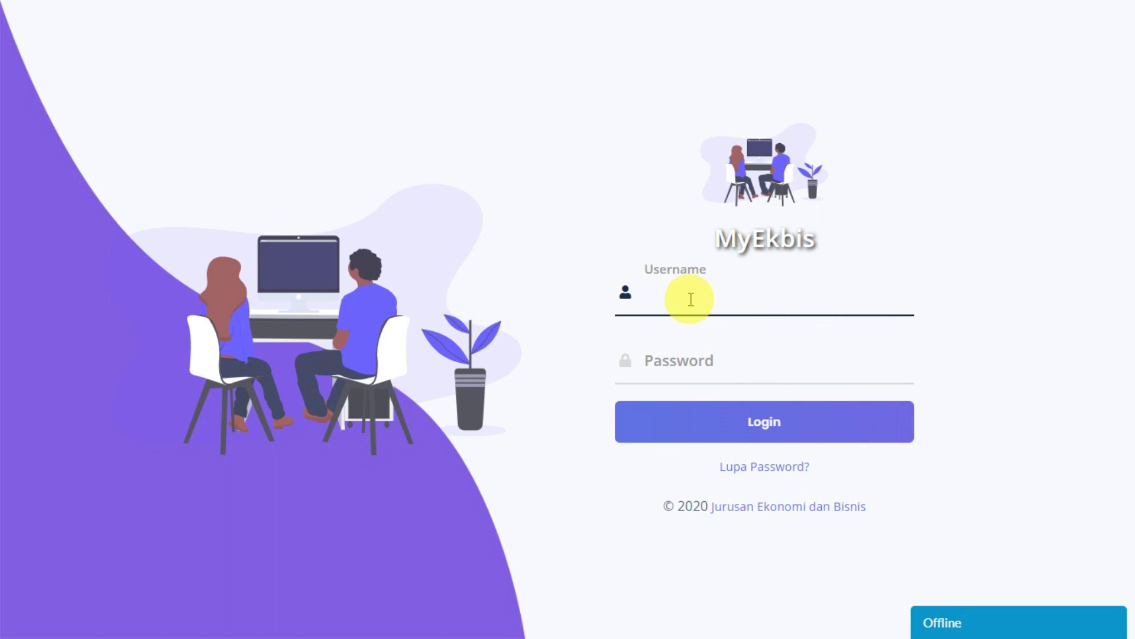
{"action": "left_click", "coordinate": [590, 479]}
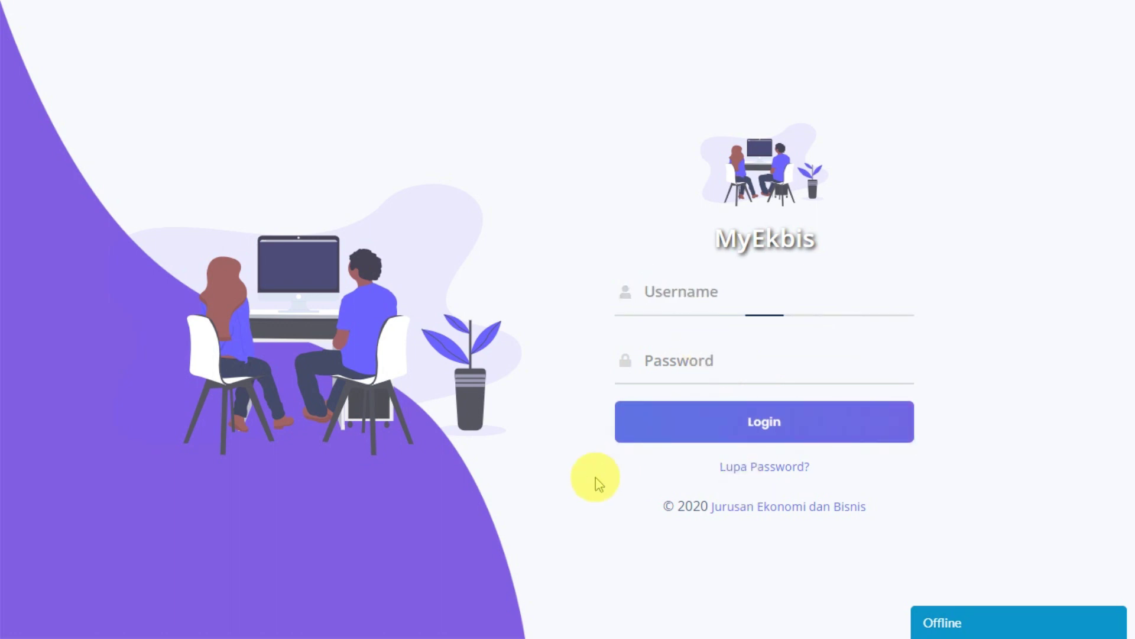
{"action": "left_click", "coordinate": [703, 306]}
{"action": "left_click", "coordinate": [715, 373]}
{"action": "left_click", "coordinate": [720, 299]}
{"action": "left_click", "coordinate": [712, 363]}
{"action": "left_click", "coordinate": [717, 301]}
{"action": "left_click", "coordinate": [705, 353]}
{"action": "left_click", "coordinate": [708, 295]}
{"action": "left_click", "coordinate": [704, 353]}
{"action": "left_click", "coordinate": [717, 305]}
{"action": "left_click", "coordinate": [724, 366]}
{"action": "left_click", "coordinate": [748, 476]}
{"action": "left_click", "coordinate": [722, 298]}
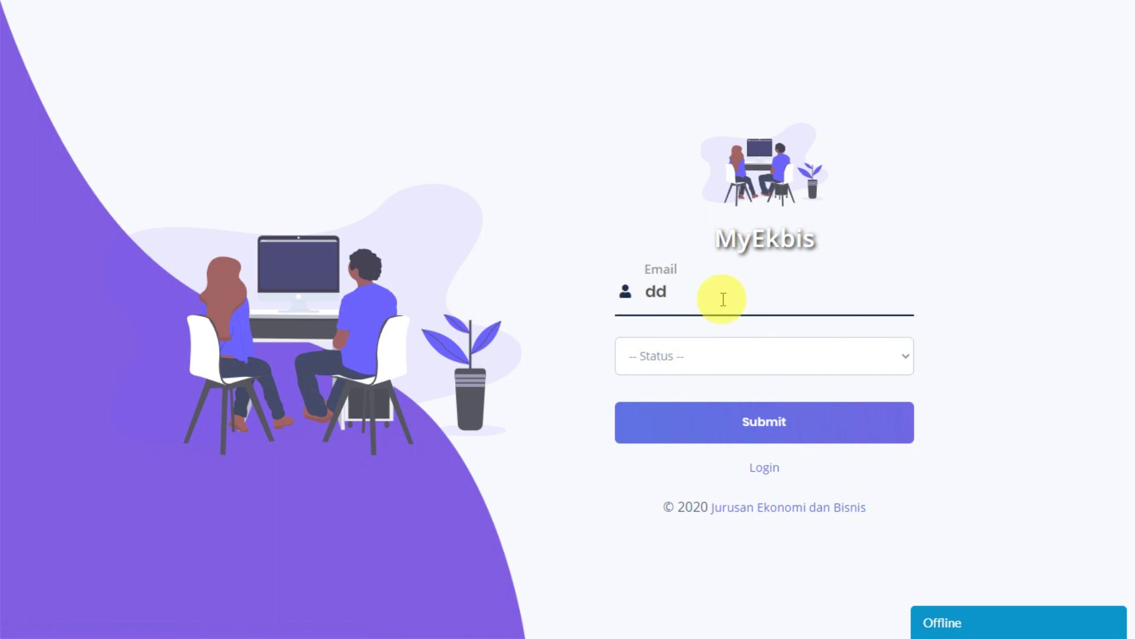
{"action": "type", "text": "dd"}
{"action": "right_click", "coordinate": [643, 291]}
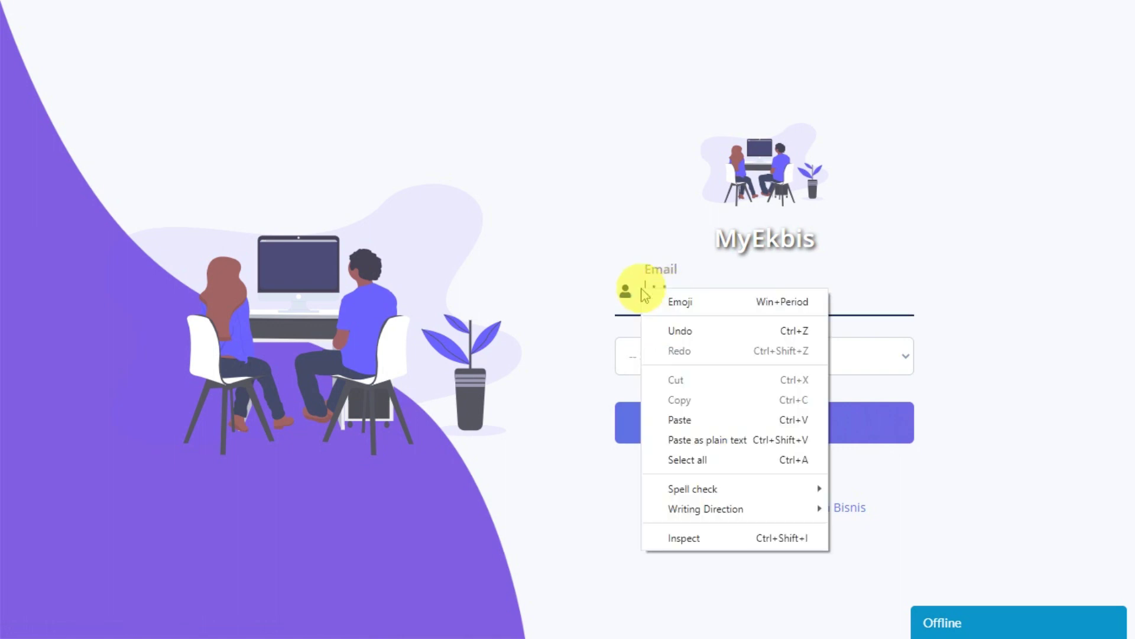
{"action": "left_click", "coordinate": [593, 329]}
{"action": "left_click", "coordinate": [661, 353]}
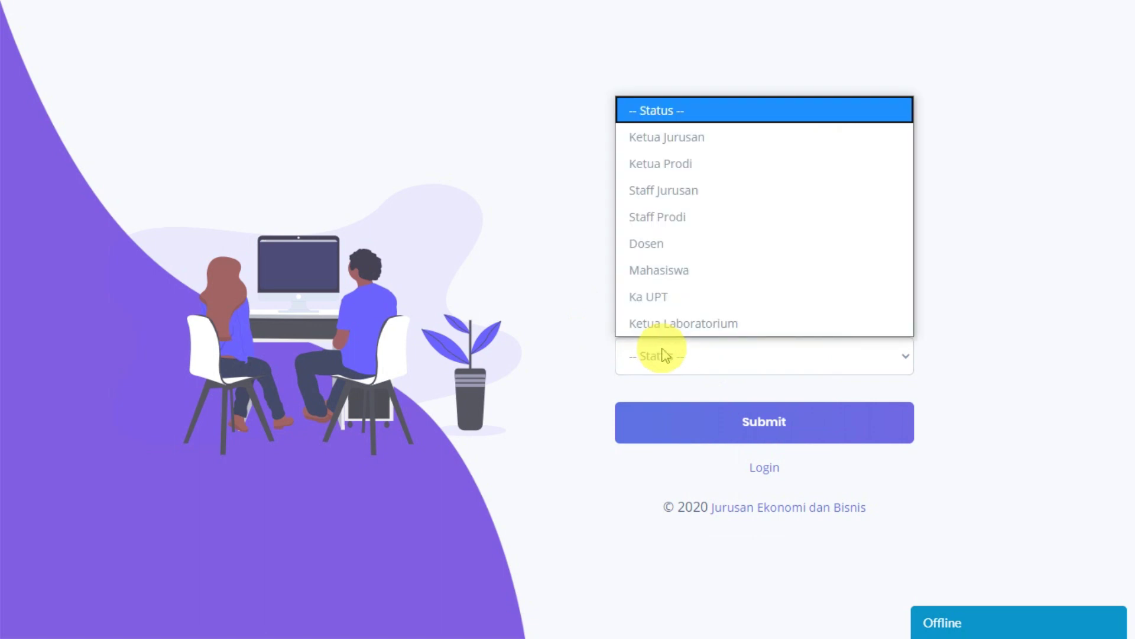
{"action": "left_click", "coordinate": [684, 270]}
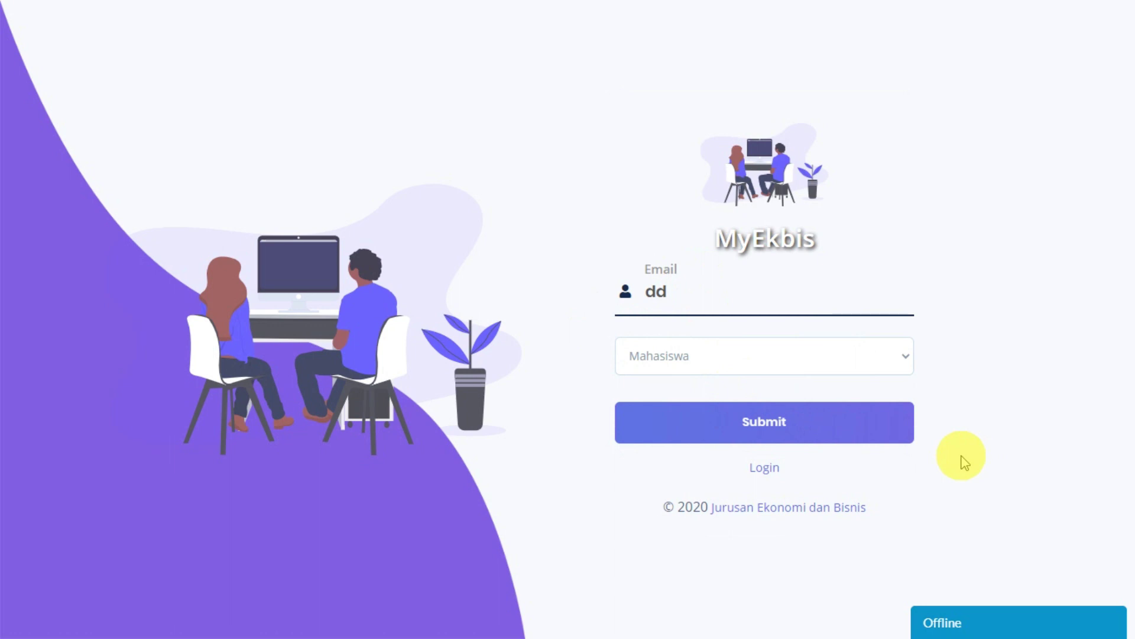
{"action": "double_click", "coordinate": [638, 291]}
{"action": "left_click", "coordinate": [755, 470]}
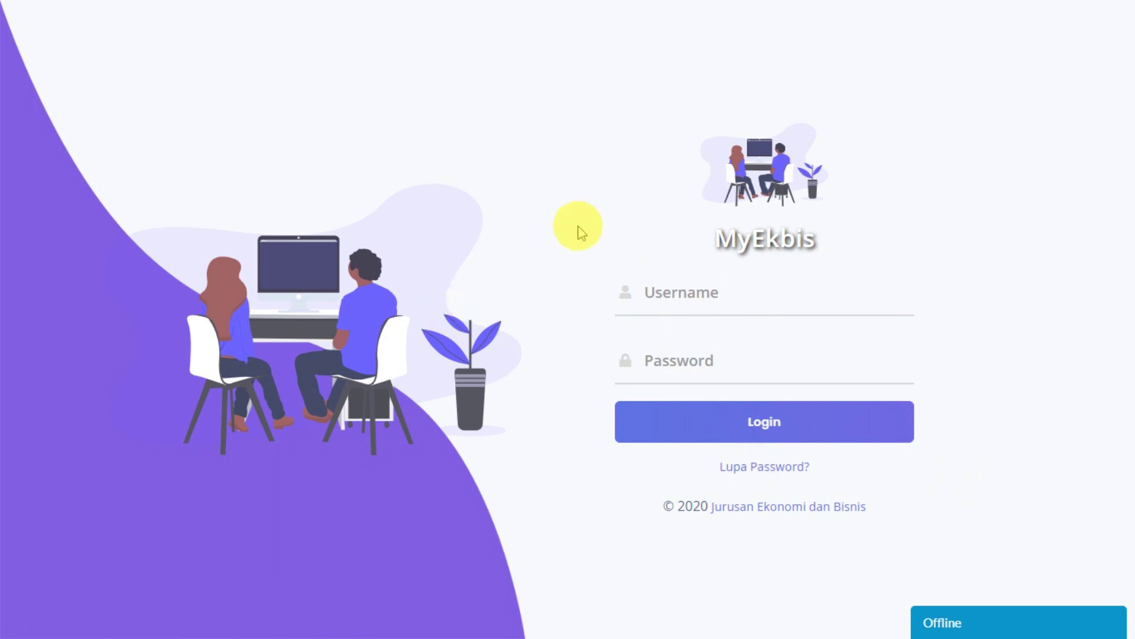